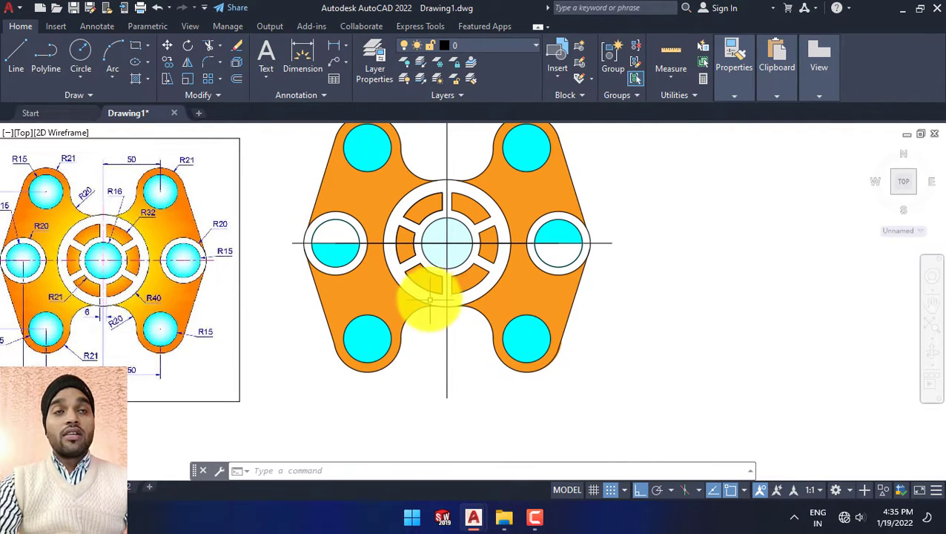
# Step: Pan the view and briefly select, then deselect, the plate's orange hatch fill
pyautogui.moveTo(430, 300); pyautogui.dragTo(422, 313, button='middle')
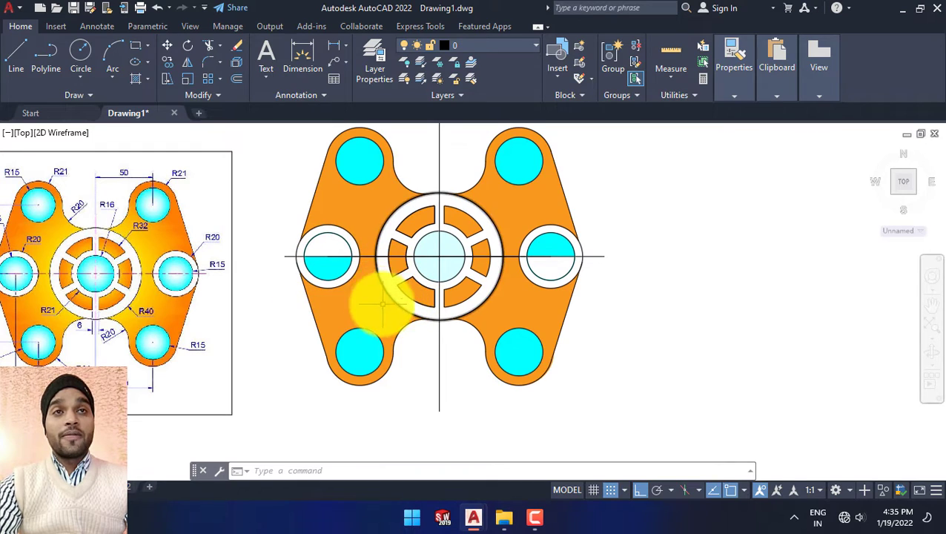
pyautogui.click(363, 187)
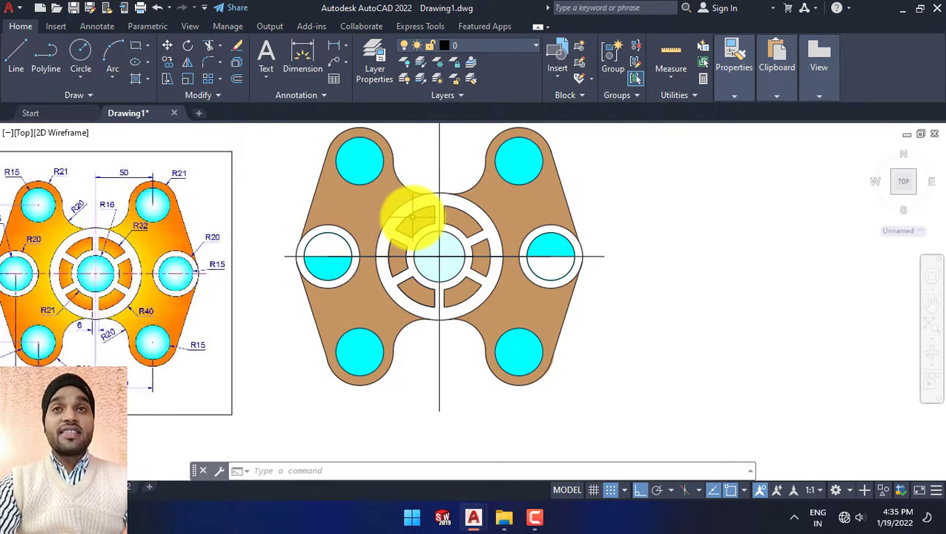
pyautogui.press('Escape')
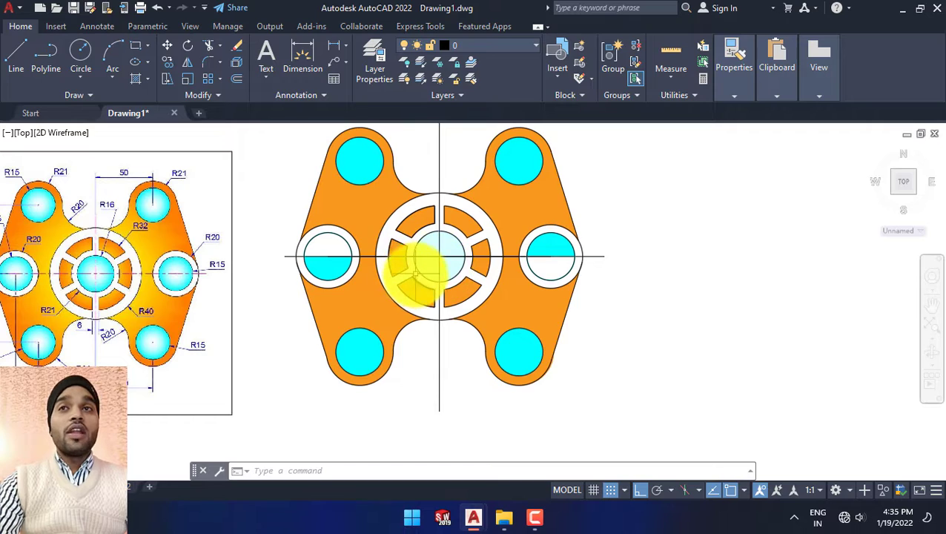
pyautogui.moveTo(316, 249); pyautogui.dragTo(376, 241, button='middle')
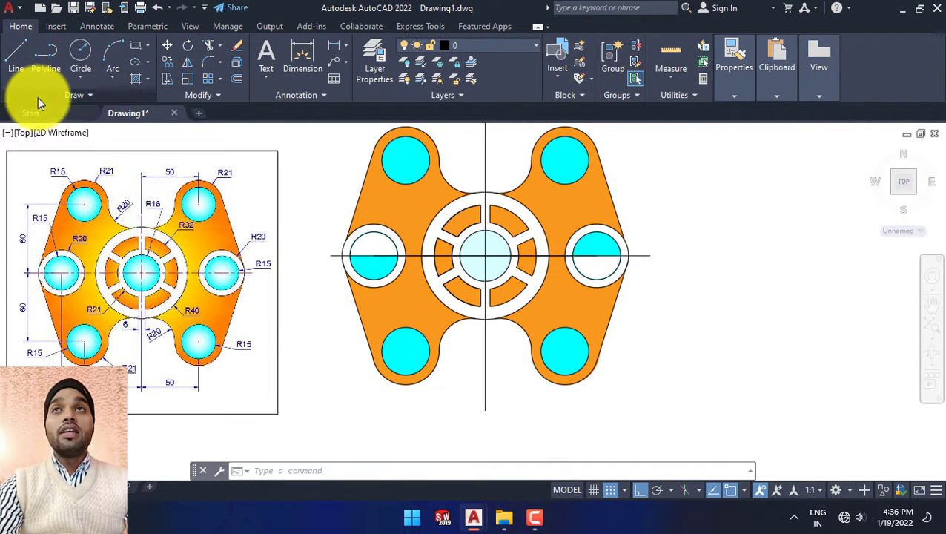
# Step: Draw a radius-16 circle in empty space beside the plate drawing
pyautogui.click(80, 54)
pyautogui.scroll(-2, 370, 267)
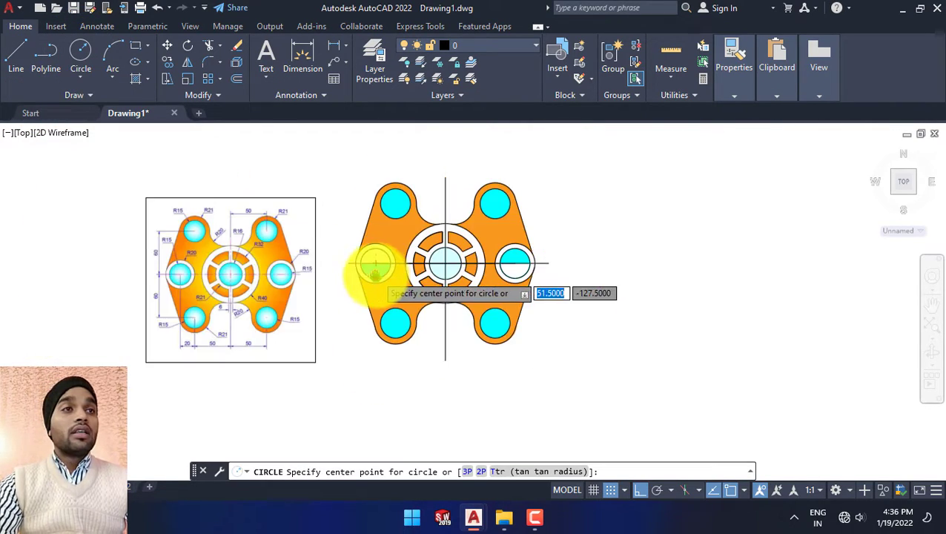
pyautogui.moveTo(489, 304); pyautogui.dragTo(381, 301, button='middle')
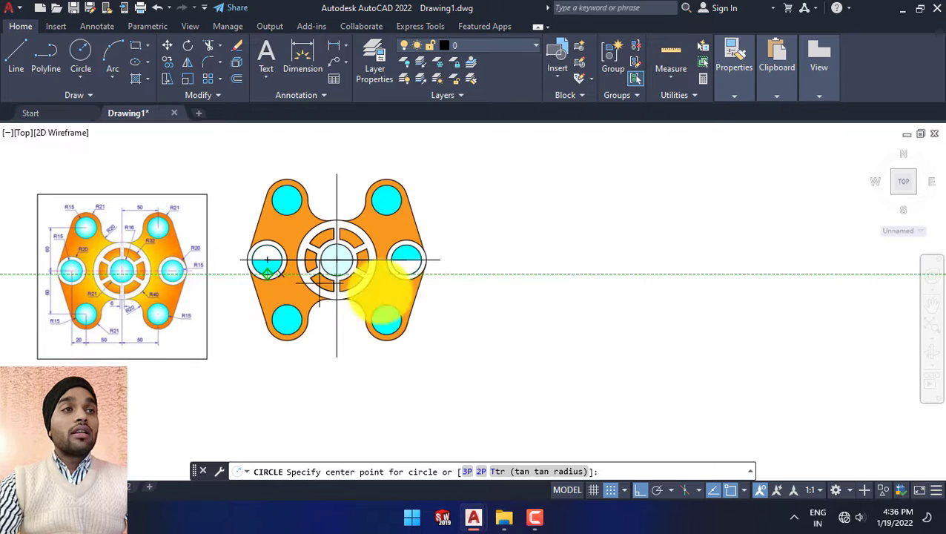
pyautogui.click(614, 266)
pyautogui.write('16')
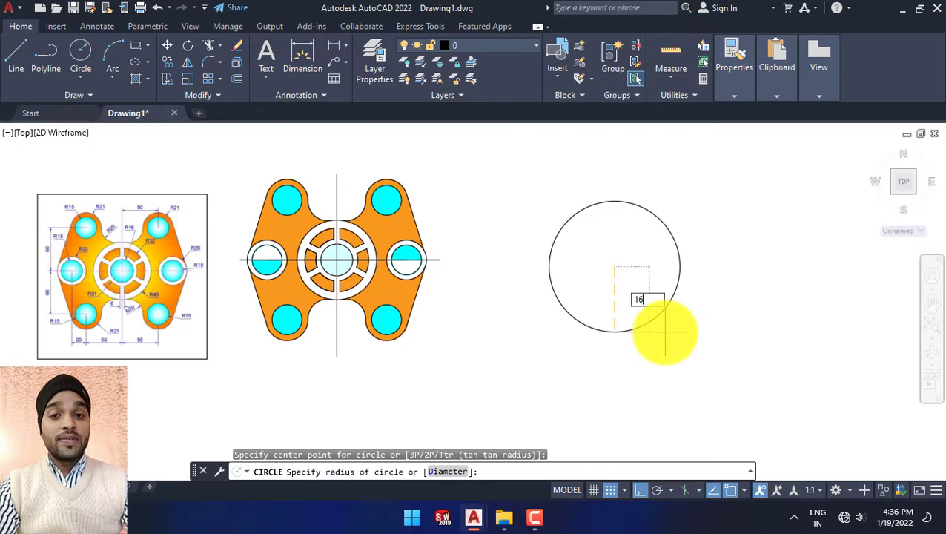
pyautogui.press('Return')
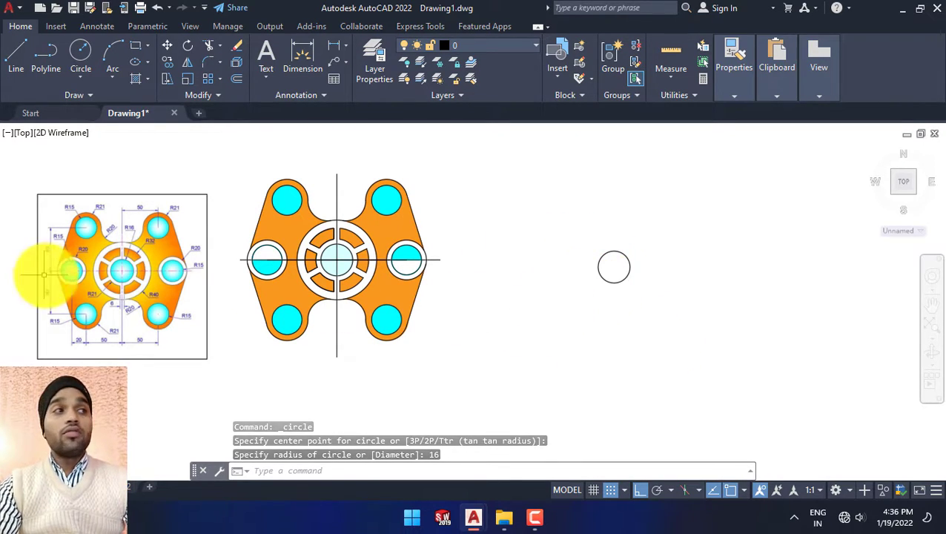
pyautogui.scroll(2, 105, 264)
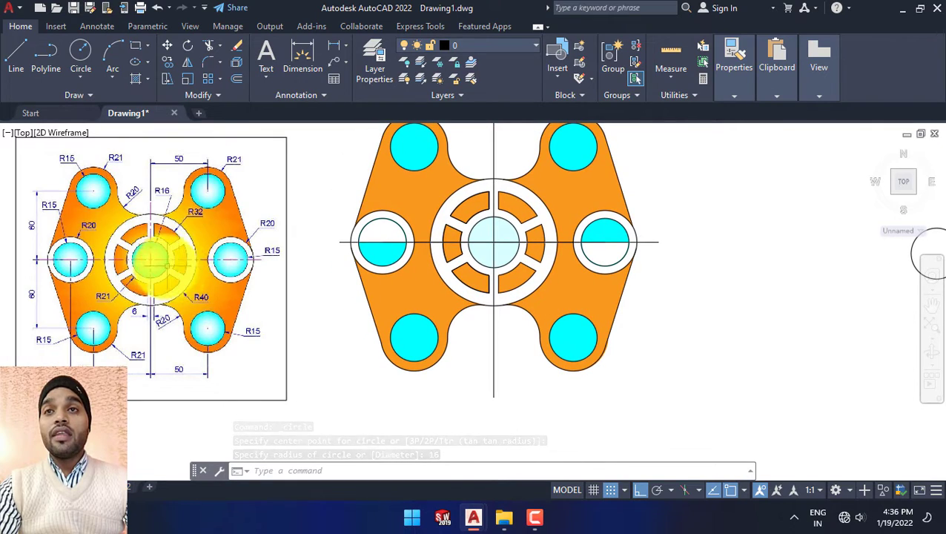
pyautogui.scroll(-2, 156, 258)
pyautogui.scroll(2, 153, 252)
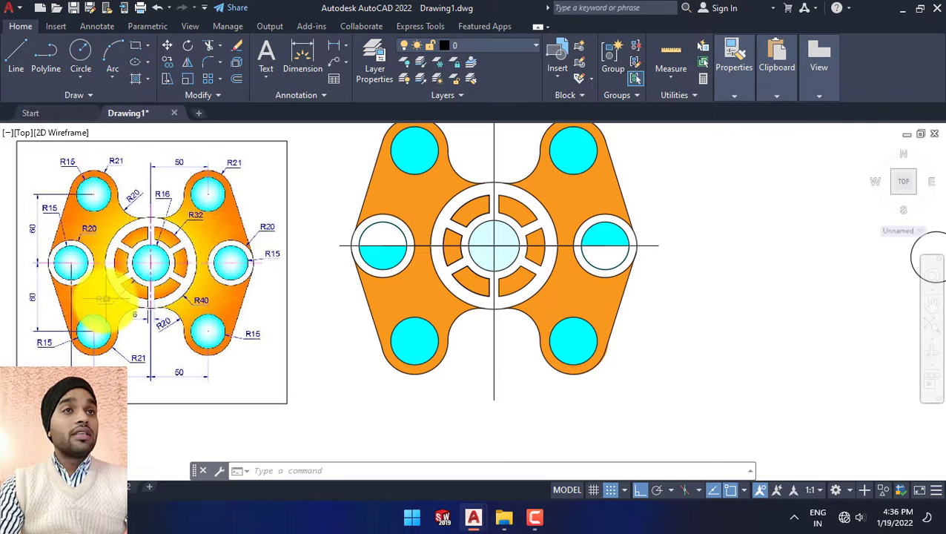
pyautogui.scroll(-3, 401, 254)
pyautogui.moveTo(401, 253); pyautogui.dragTo(321, 258, button='middle')
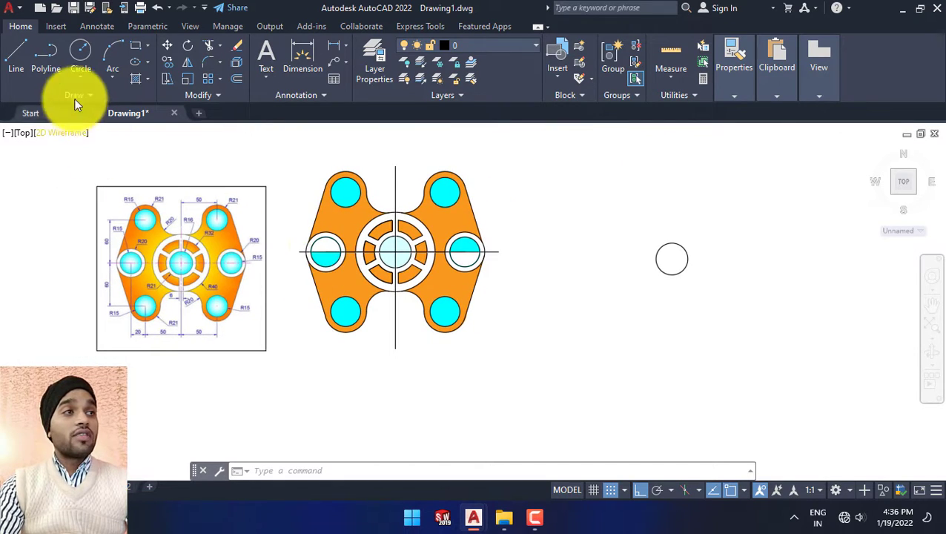
# Step: Draw a radius-21 circle centred on the radius-16 circle
pyautogui.click(79, 50)
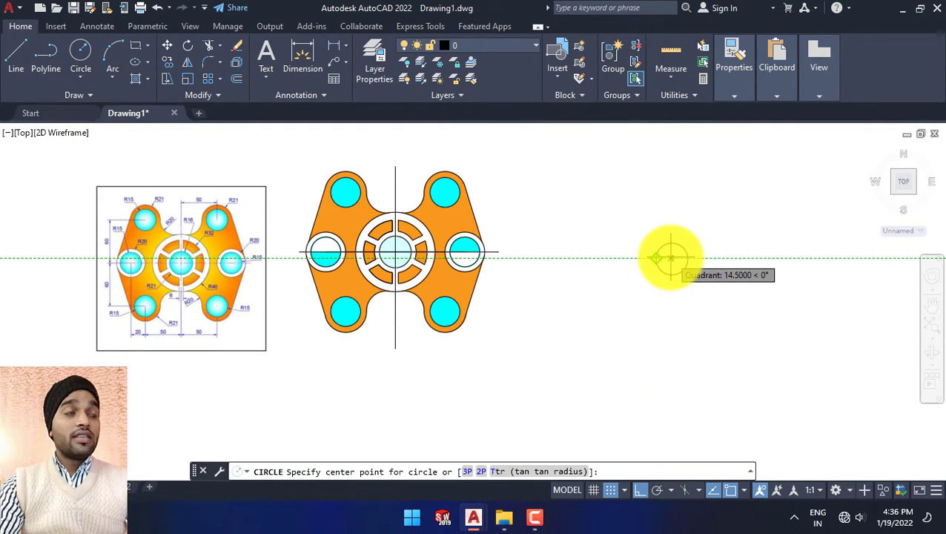
pyautogui.click(671, 258)
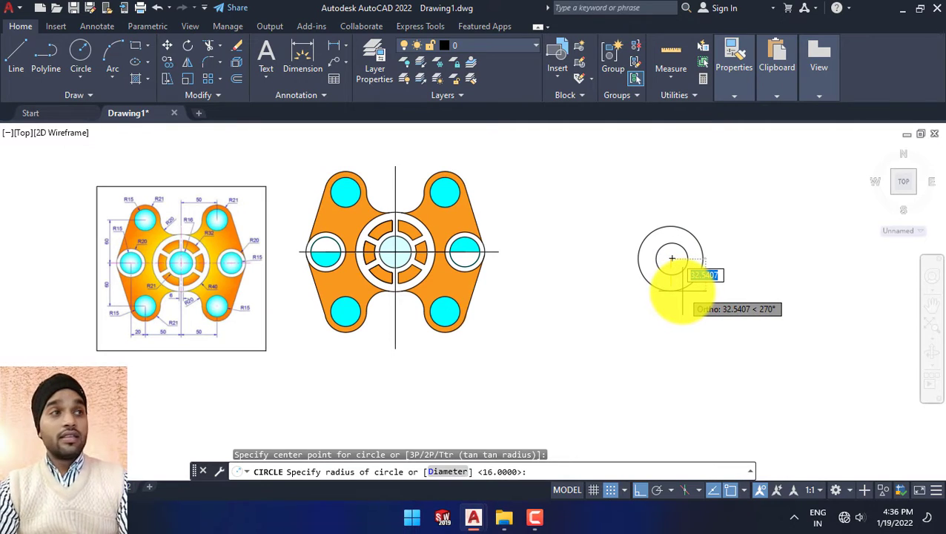
pyautogui.write('21')
pyautogui.press('Return')
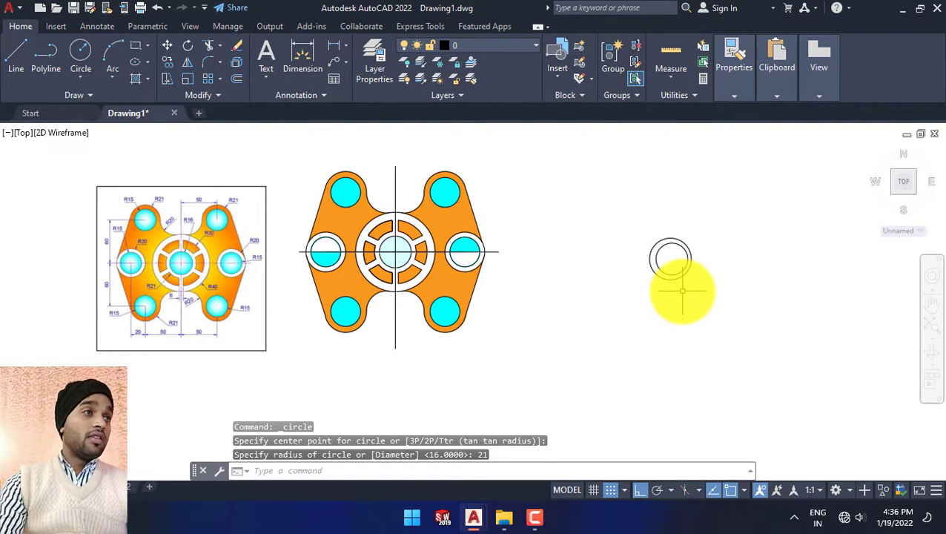
pyautogui.scroll(3, 708, 269)
pyautogui.scroll(2, 697, 274)
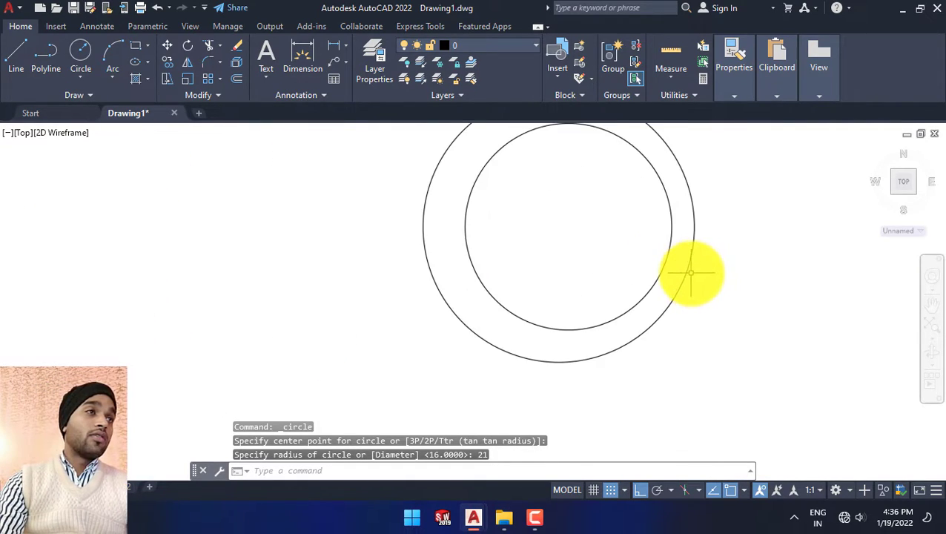
pyautogui.scroll(-4, 690, 270)
# Step: Erase the outer circle, redraw it concentric at radius 21, and select both circles
pyautogui.click(691, 252)
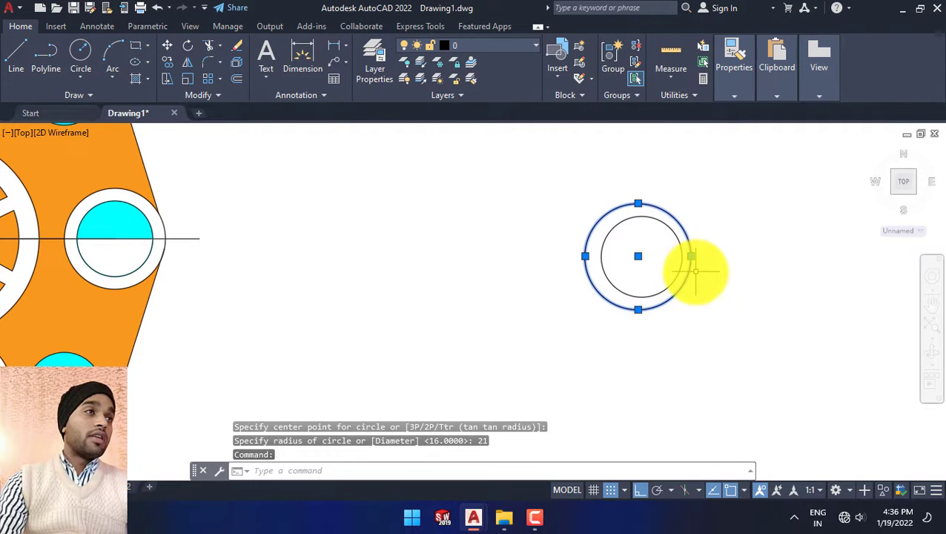
pyautogui.rightClick(691, 264)
pyautogui.click(739, 230)
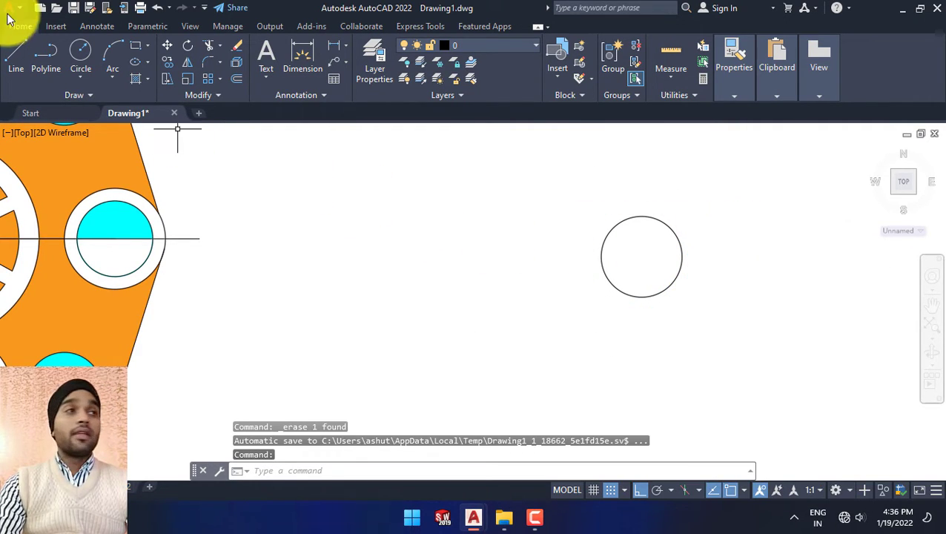
pyautogui.write('c')
pyautogui.press('Return')
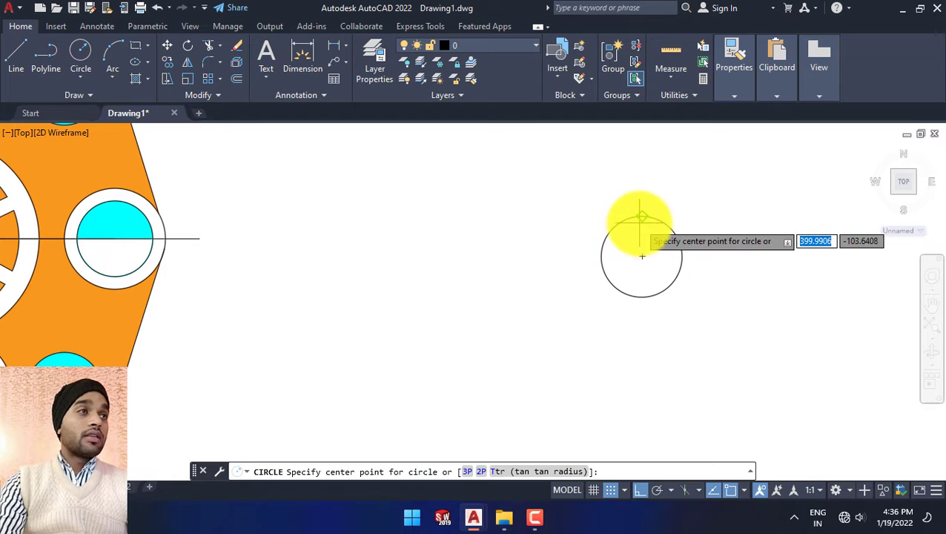
pyautogui.click(642, 257)
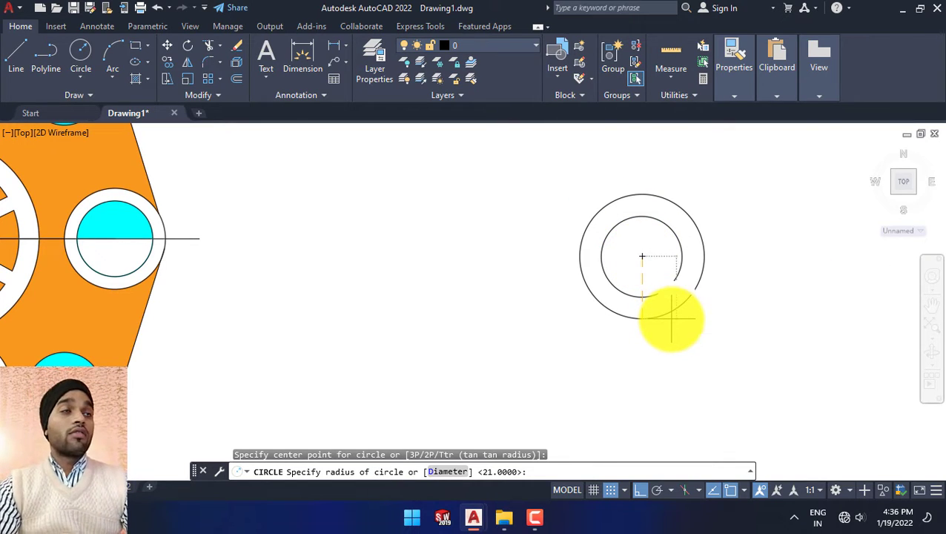
pyautogui.write('21')
pyautogui.press('Return')
pyautogui.scroll(-3, 159, 297)
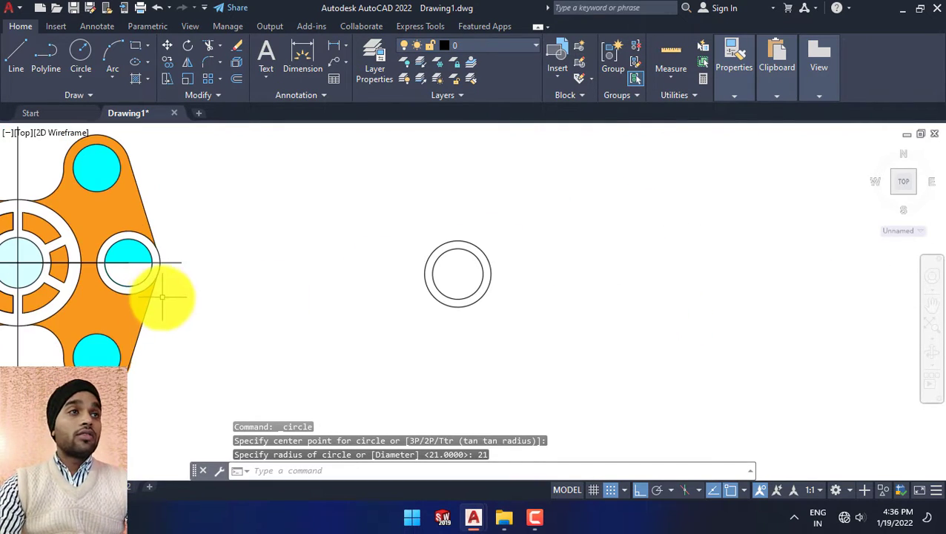
pyautogui.moveTo(159, 296); pyautogui.dragTo(356, 270, button='middle')
pyautogui.moveTo(553, 177); pyautogui.dragTo(709, 344)
# Step: Move the concentric circle pair further left, using its centre as base point
pyautogui.rightClick(710, 344)
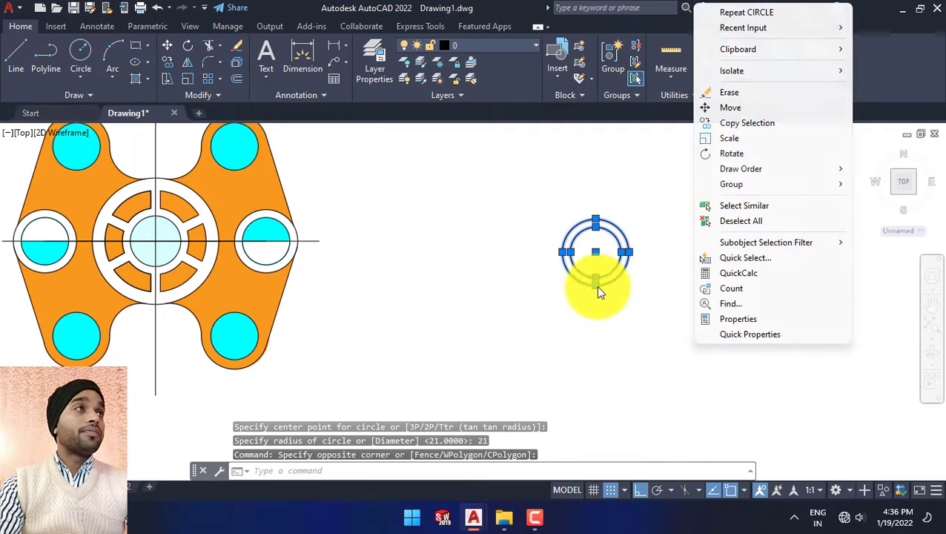
pyautogui.click(760, 108)
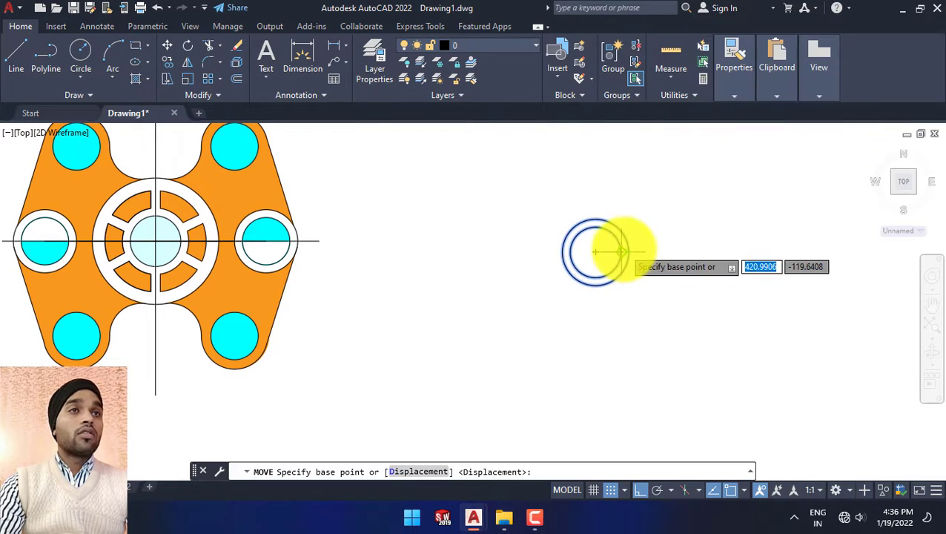
pyautogui.click(596, 252)
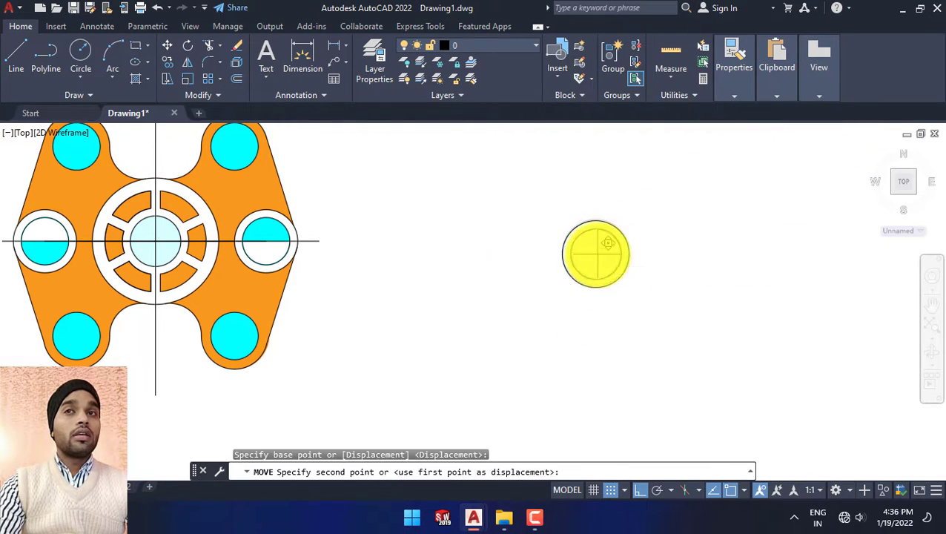
pyautogui.click(475, 252)
pyautogui.press('Escape')
pyautogui.press('Escape')
# Step: Move the whole plate drawing to the left of the reference image
pyautogui.scroll(-2, 481, 263)
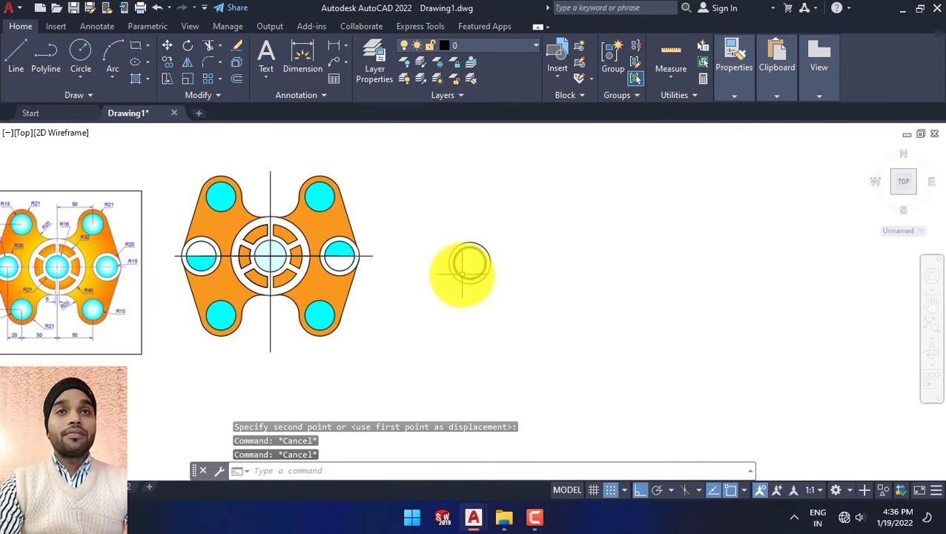
pyautogui.moveTo(374, 255); pyautogui.dragTo(417, 277, button='middle')
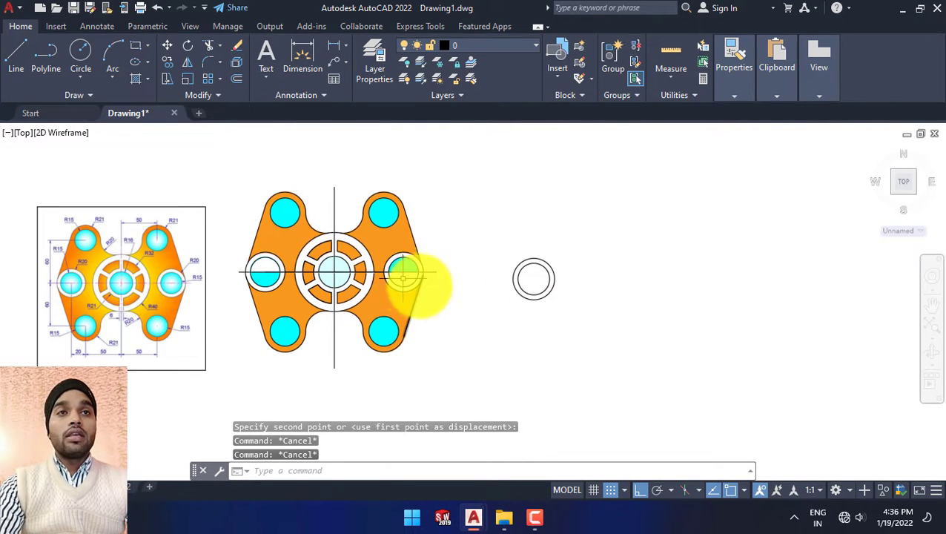
pyautogui.click(229, 178)
pyautogui.click(381, 334)
pyautogui.rightClick(415, 319)
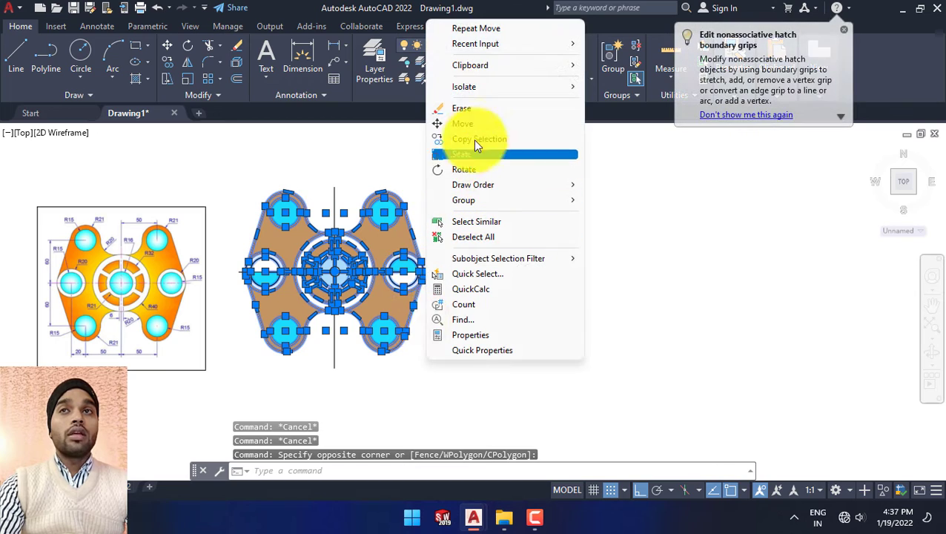
pyautogui.click(472, 123)
pyautogui.click(265, 272)
pyautogui.moveTo(297, 274); pyautogui.dragTo(406, 267, button='middle')
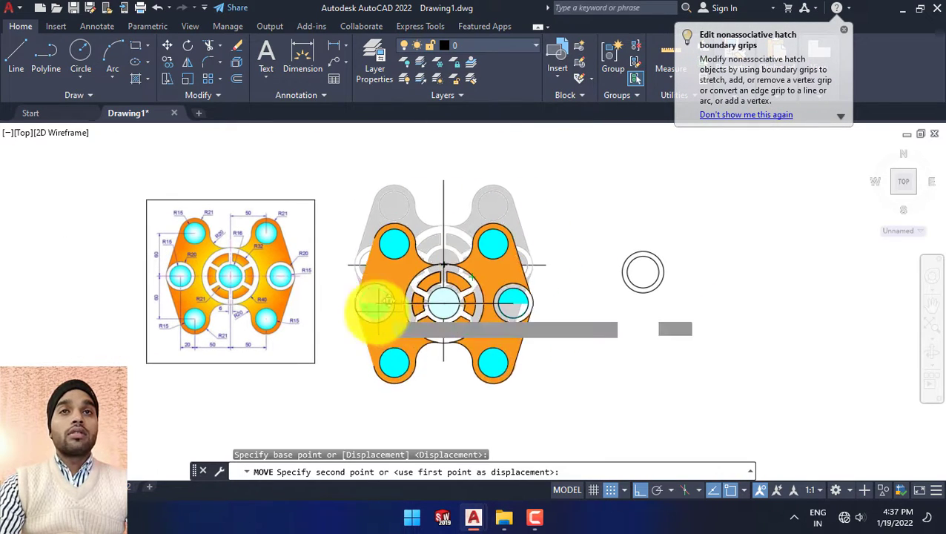
pyautogui.moveTo(14, 332); pyautogui.dragTo(72, 327, button='middle')
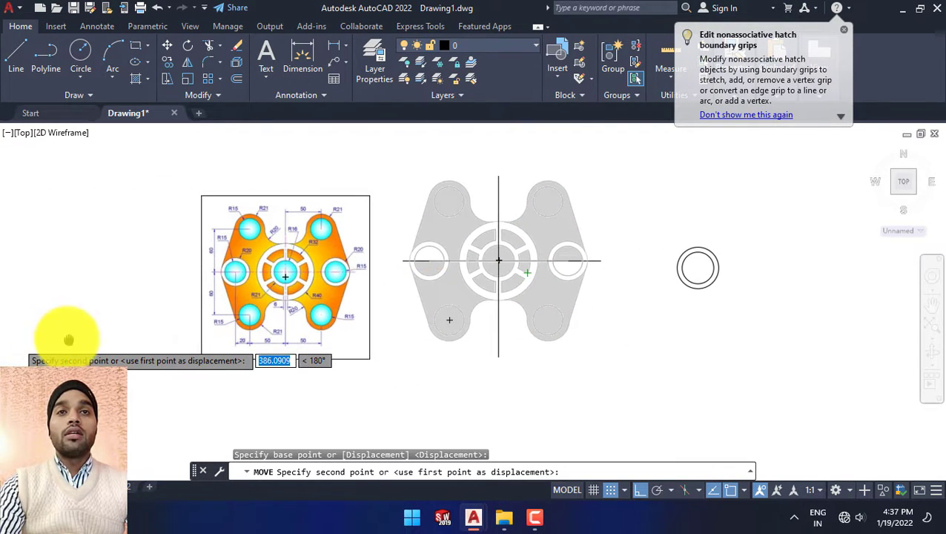
pyautogui.click(45, 324)
pyautogui.press('Escape')
pyautogui.press('Escape')
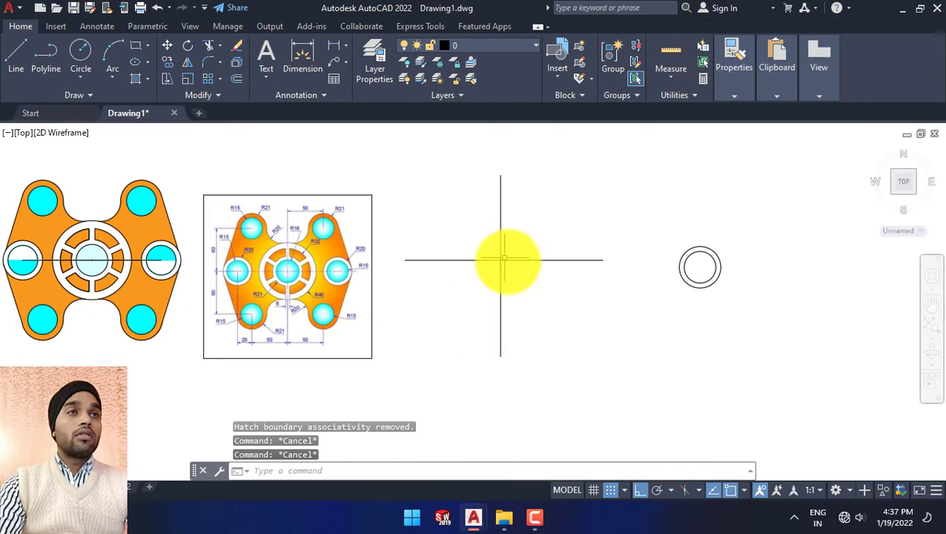
# Step: Delete the vertical and horizontal crossing centre lines
pyautogui.click(500, 206)
pyautogui.click(474, 260)
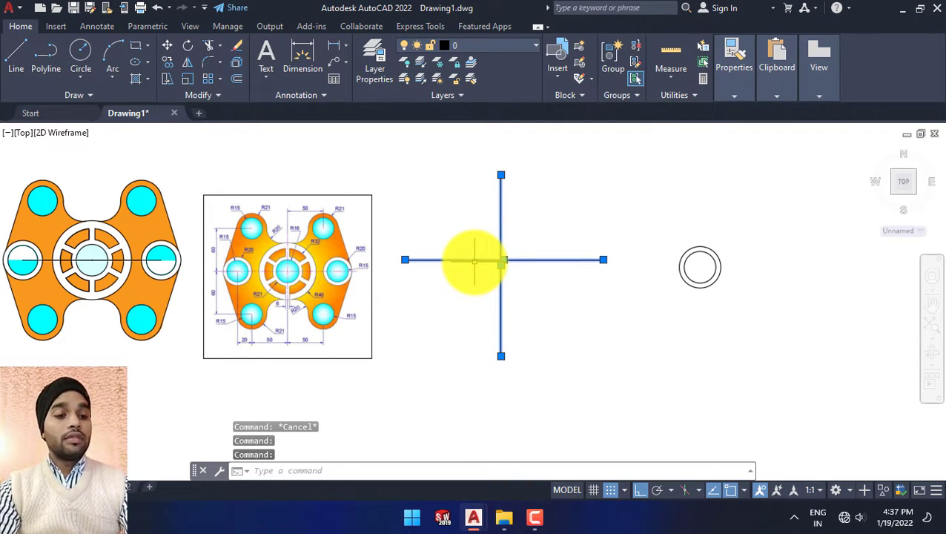
pyautogui.press('Delete')
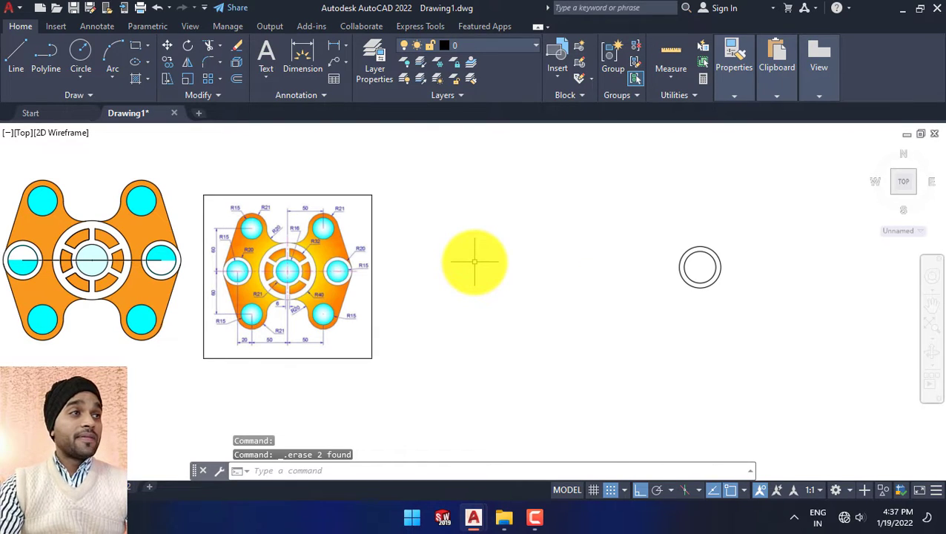
# Step: Move the double circle from its centre to just right of the reference image
pyautogui.click(633, 200)
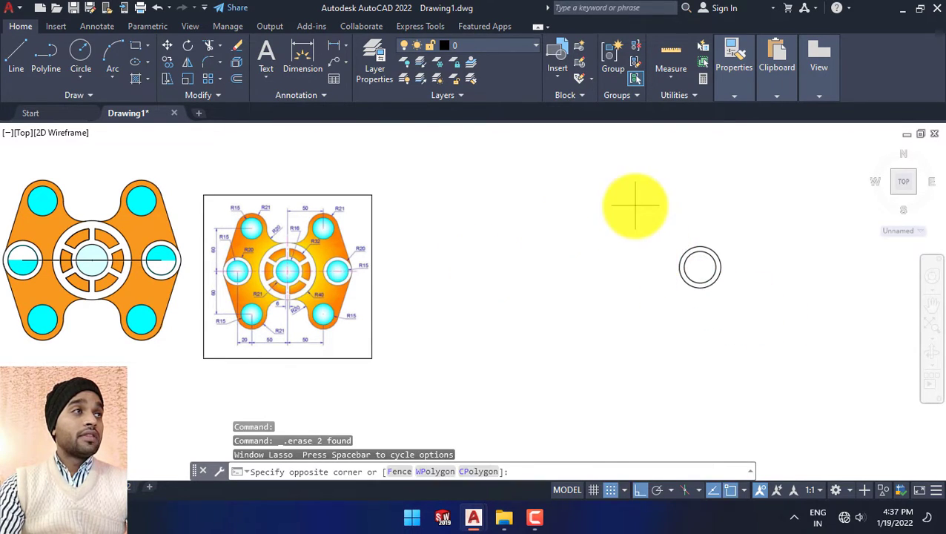
pyautogui.moveTo(634, 206); pyautogui.dragTo(750, 306)
pyautogui.rightClick(699, 271)
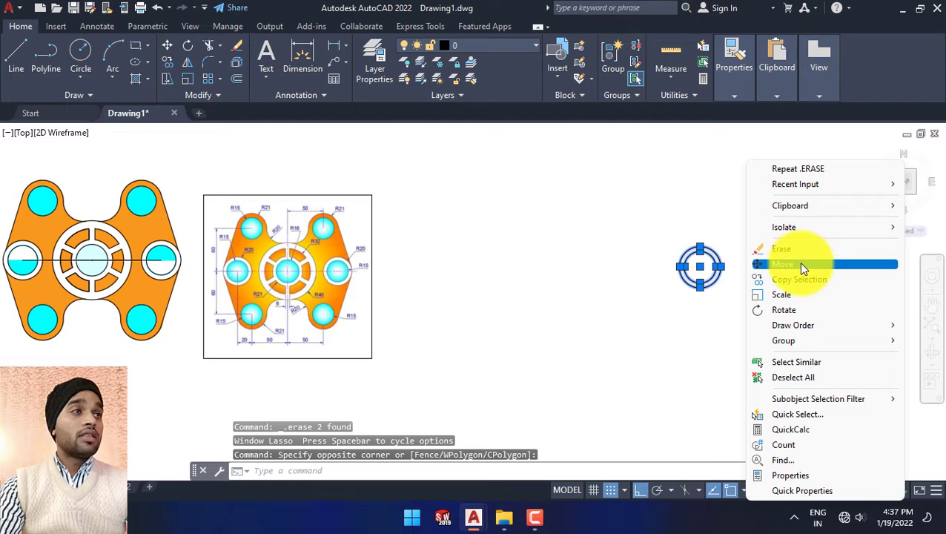
pyautogui.click(801, 265)
pyautogui.click(700, 266)
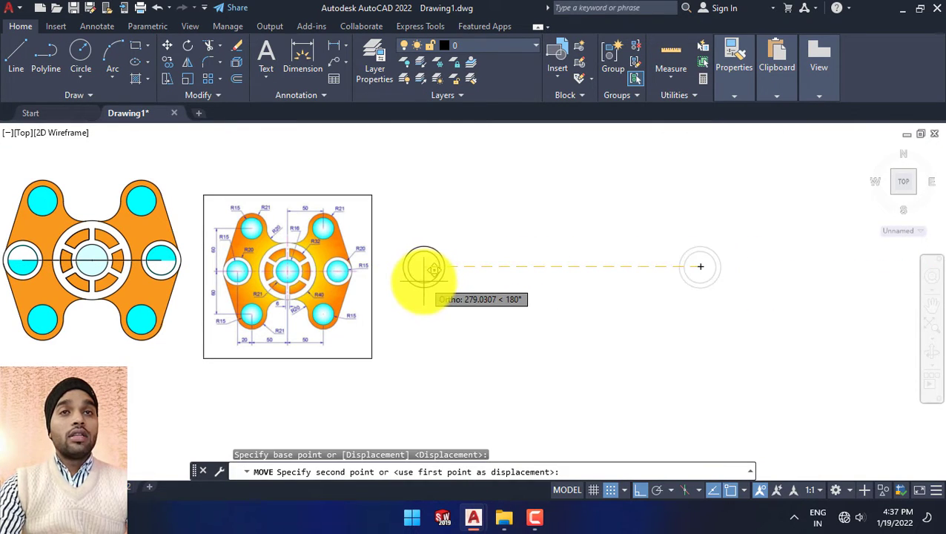
pyautogui.click(450, 268)
pyautogui.scroll(2, 335, 300)
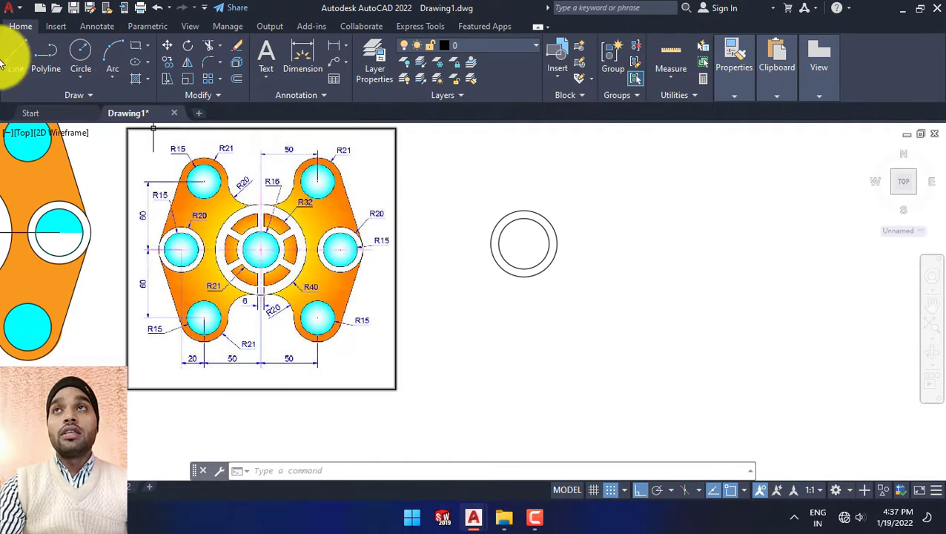
# Step: Draw a radius-32 circle on the existing circles' centre
pyautogui.click(74, 52)
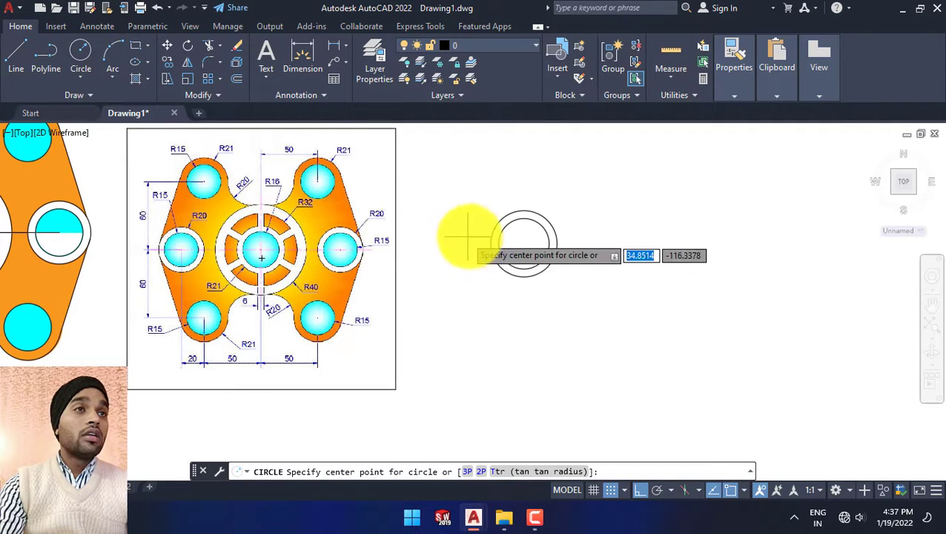
pyautogui.click(524, 244)
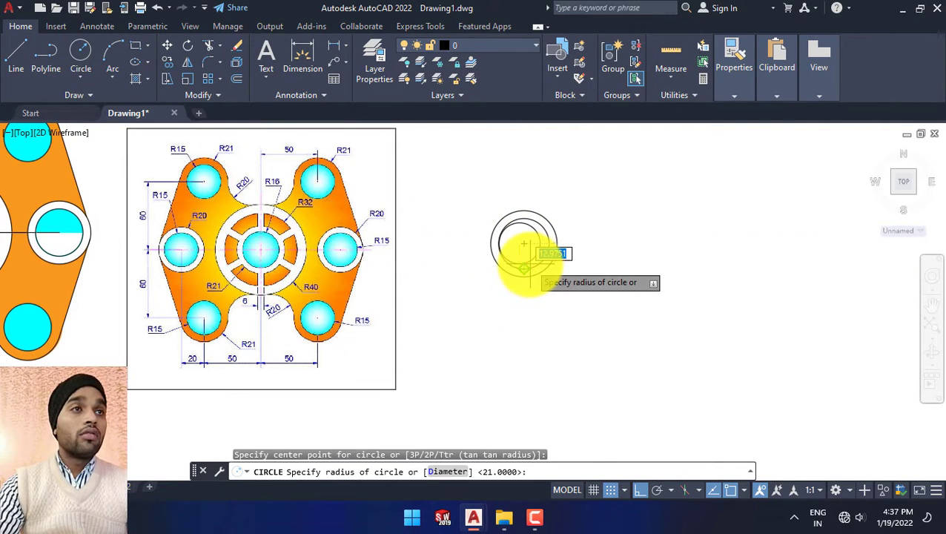
pyautogui.hotkey('ctrl', 'z')
pyautogui.press('Escape')
pyautogui.rightClick(483, 199)
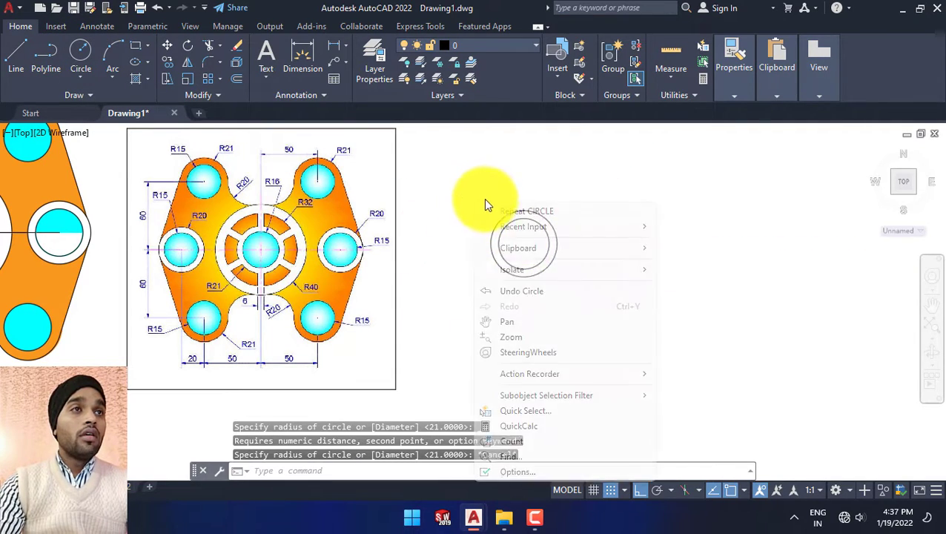
pyautogui.click(509, 209)
pyautogui.click(523, 244)
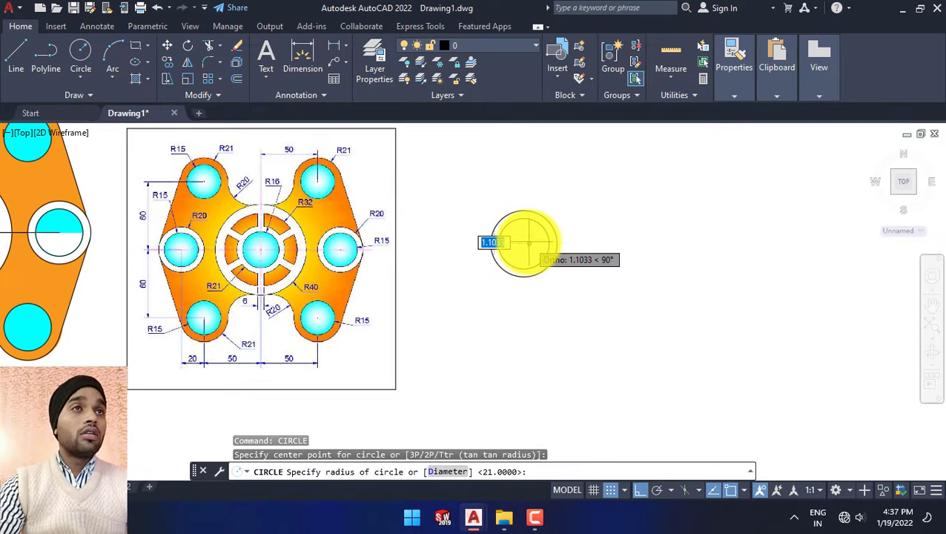
pyautogui.press('Escape')
pyautogui.rightClick(459, 180)
pyautogui.click(480, 191)
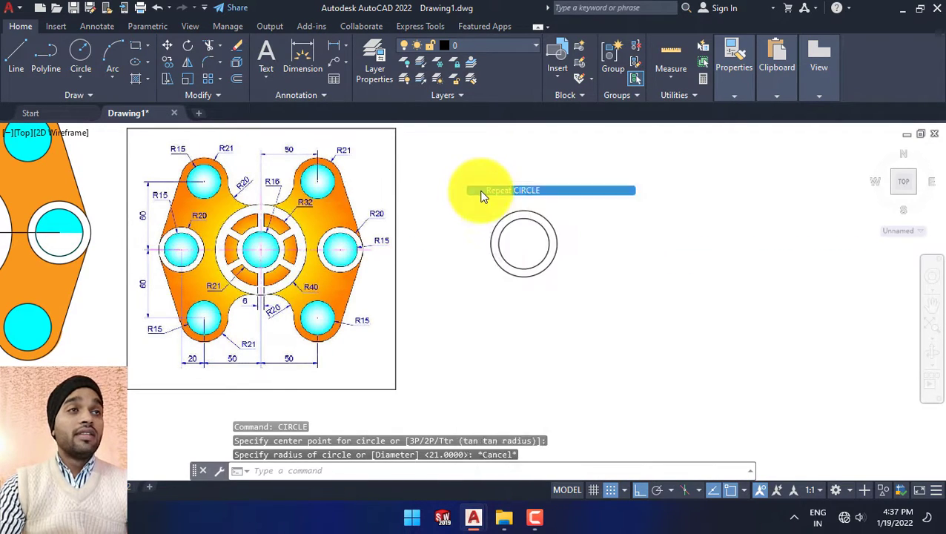
pyautogui.click(523, 244)
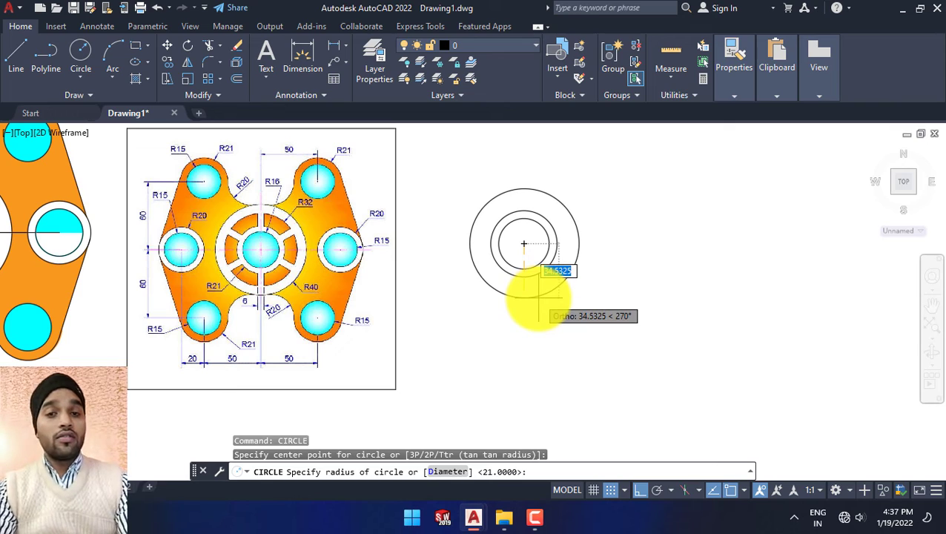
pyautogui.write('32')
pyautogui.press('Return')
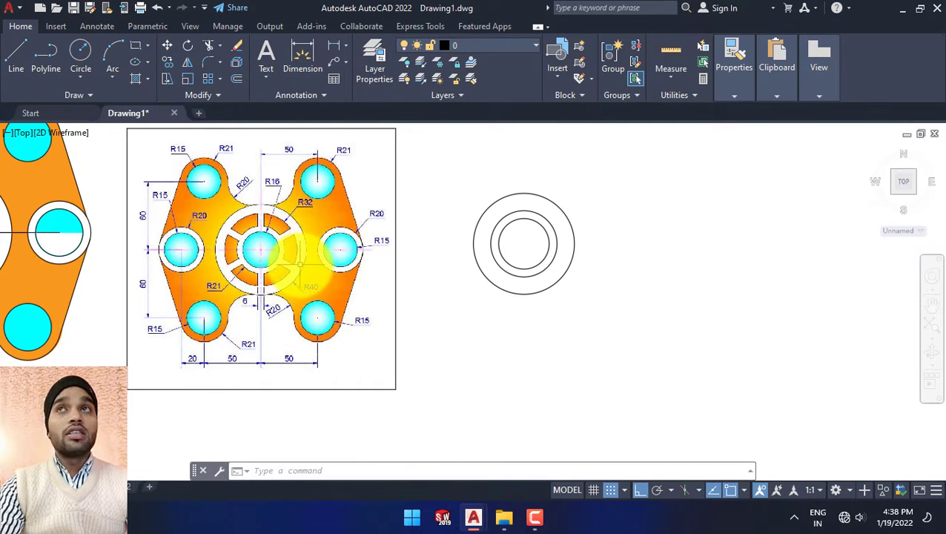
# Step: Draw a radius-40 circle on the same centre
pyautogui.click(83, 53)
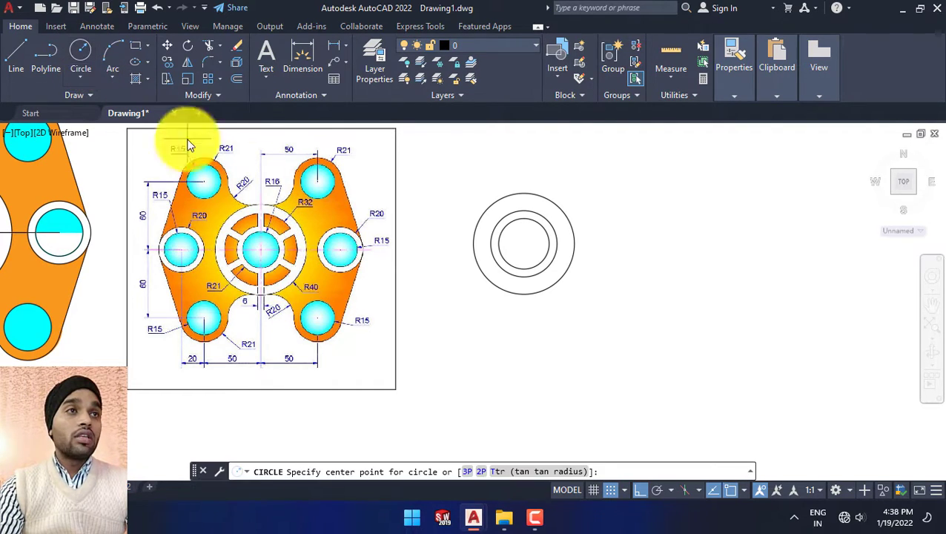
pyautogui.click(524, 243)
pyautogui.write('40')
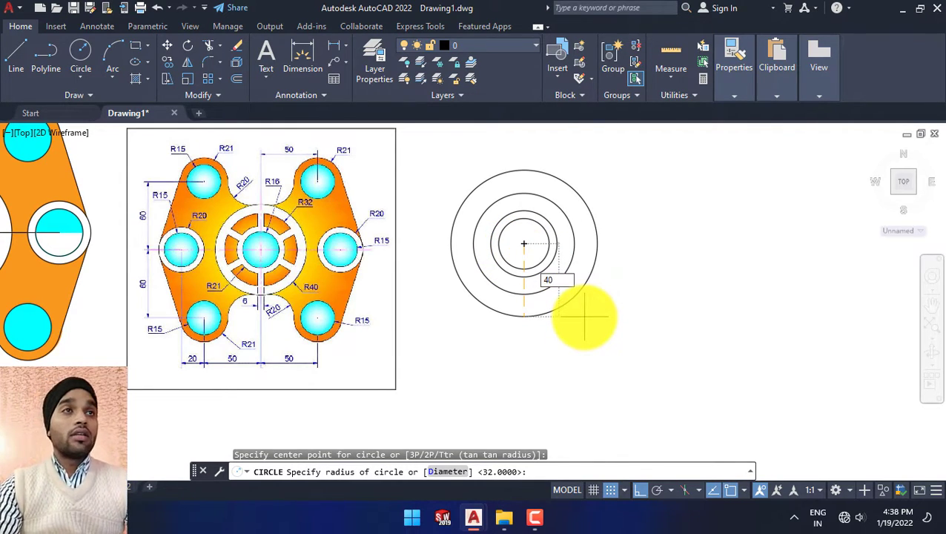
pyautogui.press('Return')
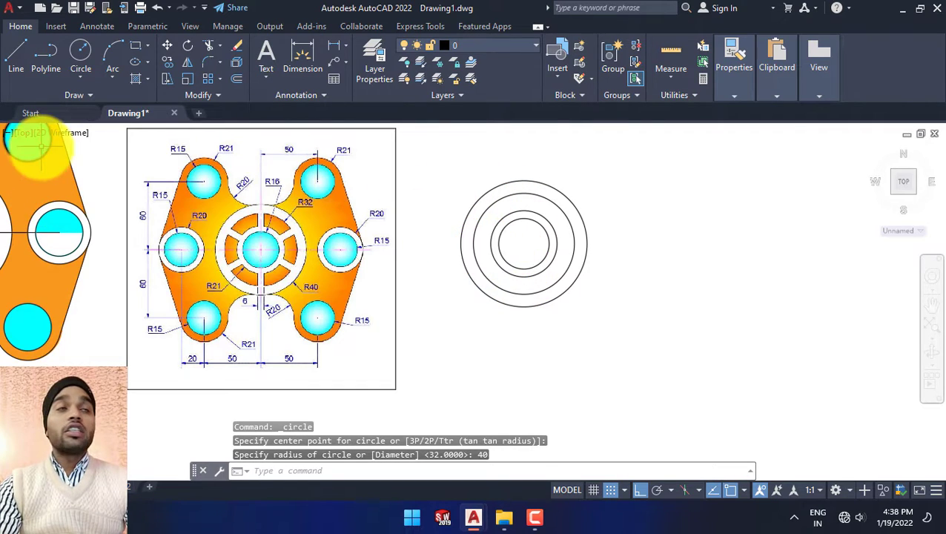
# Step: Draw a vertical centre line through the hub centre, extending above and below the circles
pyautogui.click(12, 68)
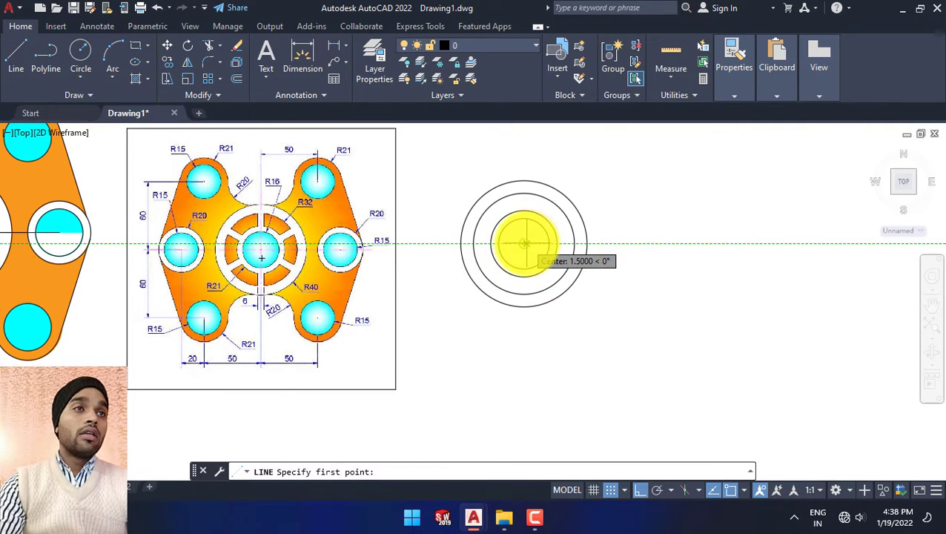
pyautogui.click(523, 244)
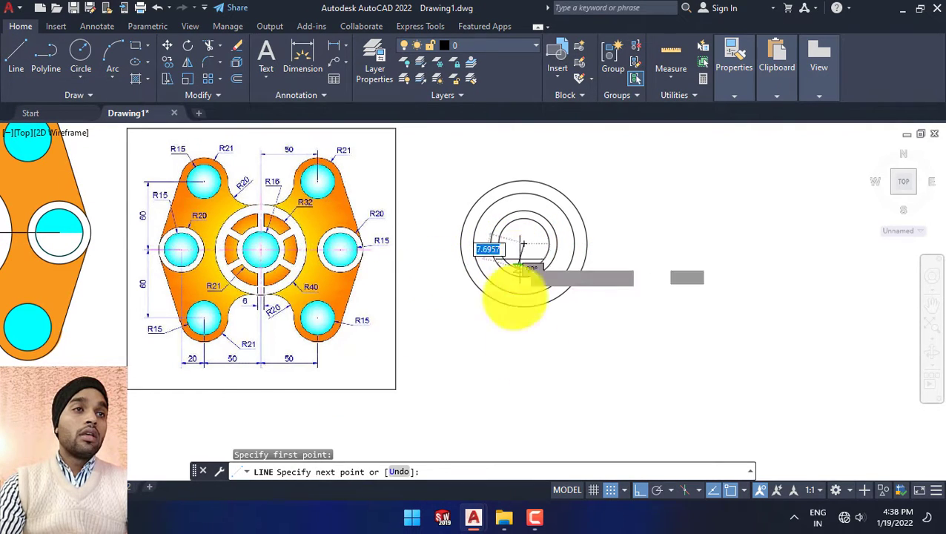
pyautogui.click(524, 369)
pyautogui.press('Escape')
pyautogui.click(526, 334)
pyautogui.click(524, 241)
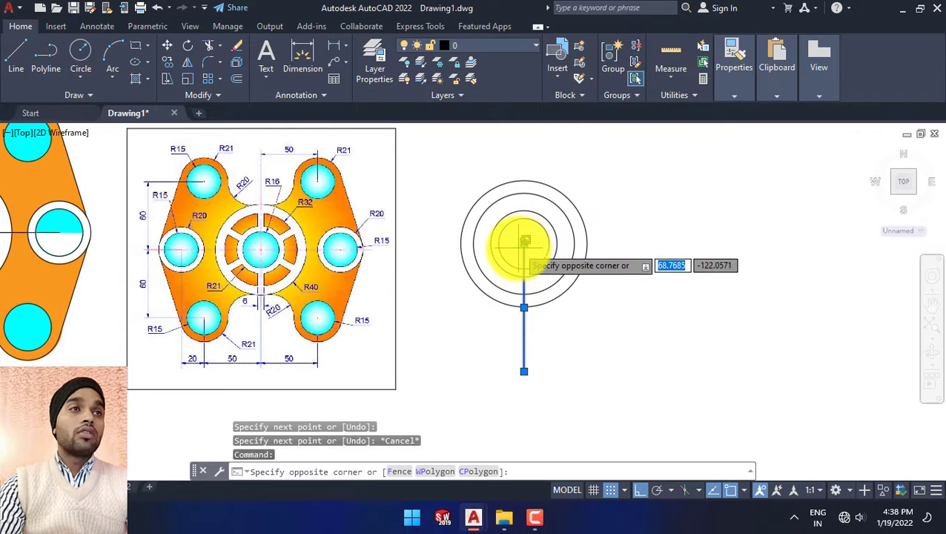
pyautogui.click(531, 234)
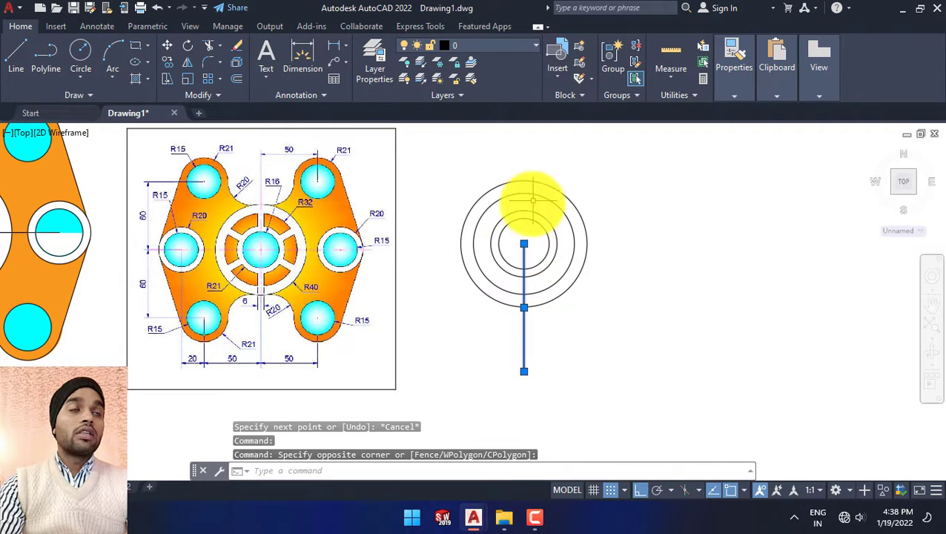
pyautogui.click(524, 244)
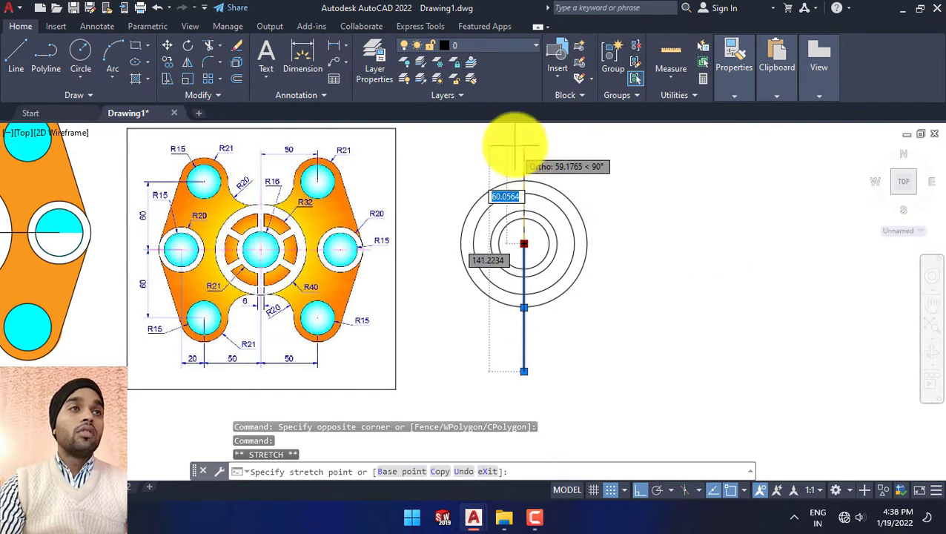
pyautogui.moveTo(545, 189); pyautogui.dragTo(533, 230, button='middle')
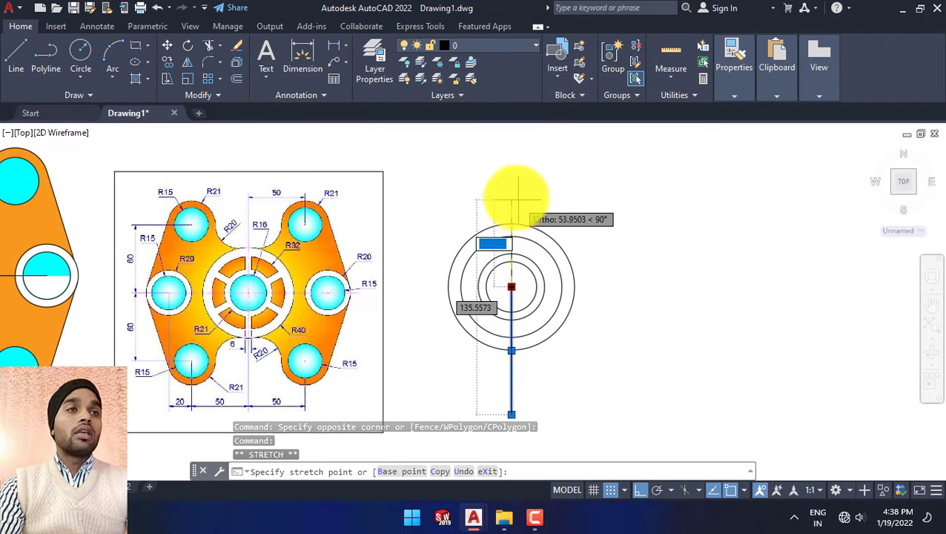
pyautogui.press('Escape')
pyautogui.moveTo(515, 285); pyautogui.dragTo(522, 237, button='middle')
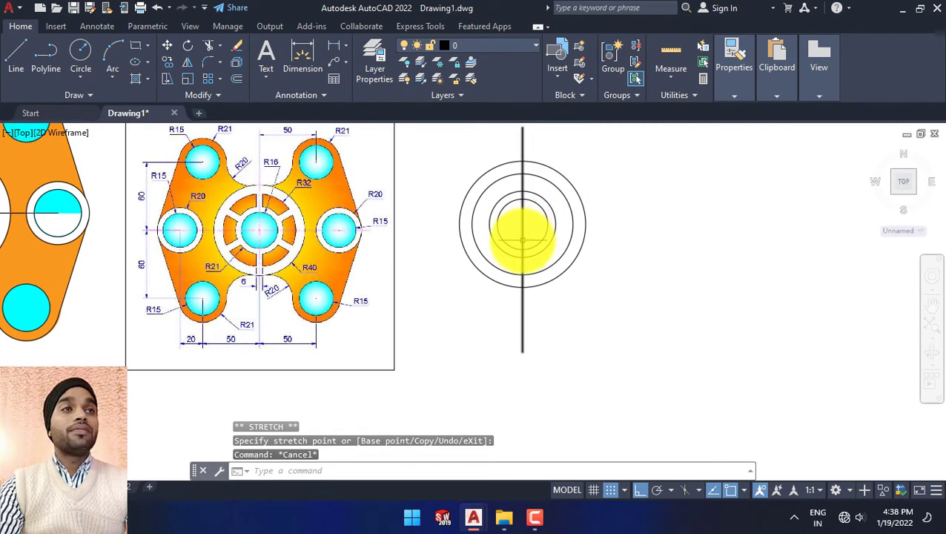
pyautogui.scroll(-2, 523, 238)
pyautogui.scroll(2, 508, 254)
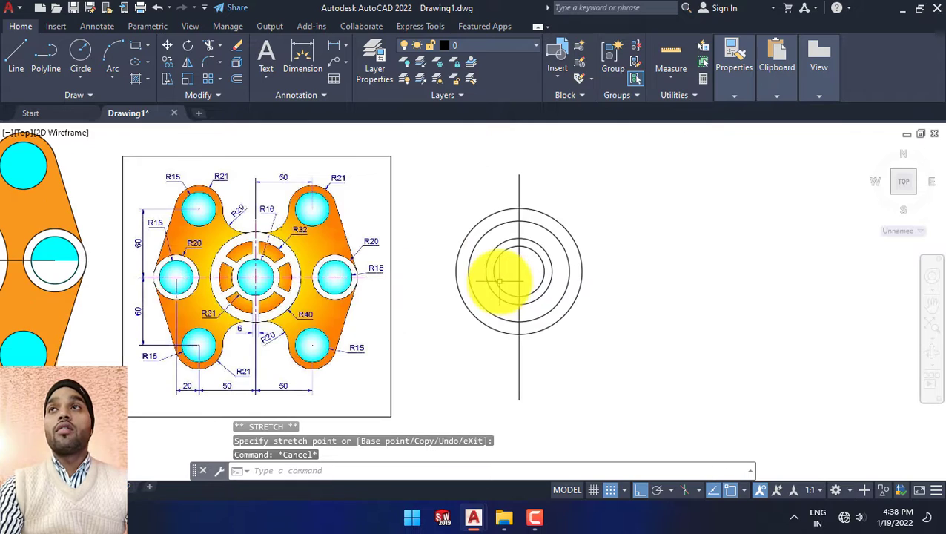
# Step: Draw a horizontal centre line through the hub centre, extending left and right of the circles
pyautogui.click(25, 47)
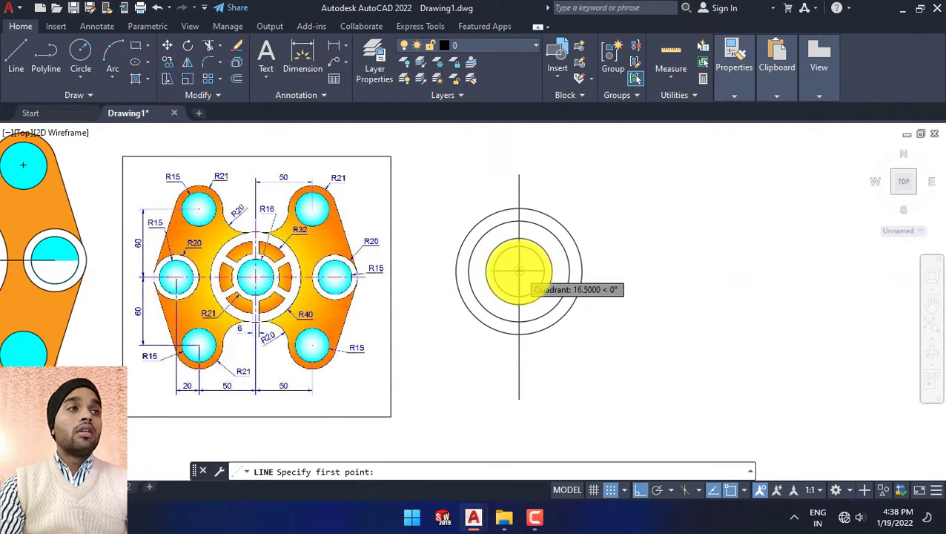
pyautogui.click(519, 272)
pyautogui.click(694, 270)
pyautogui.press('Escape')
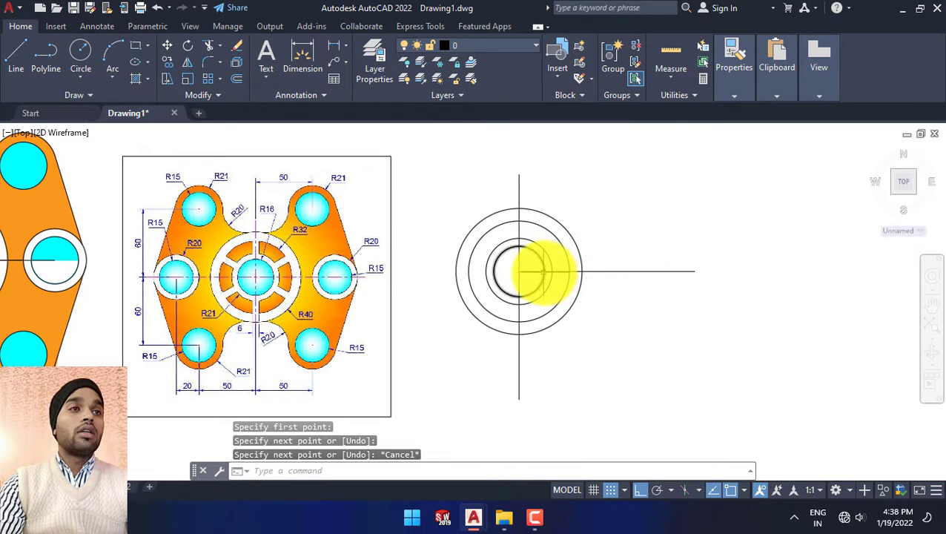
pyautogui.click(543, 271)
pyautogui.click(519, 271)
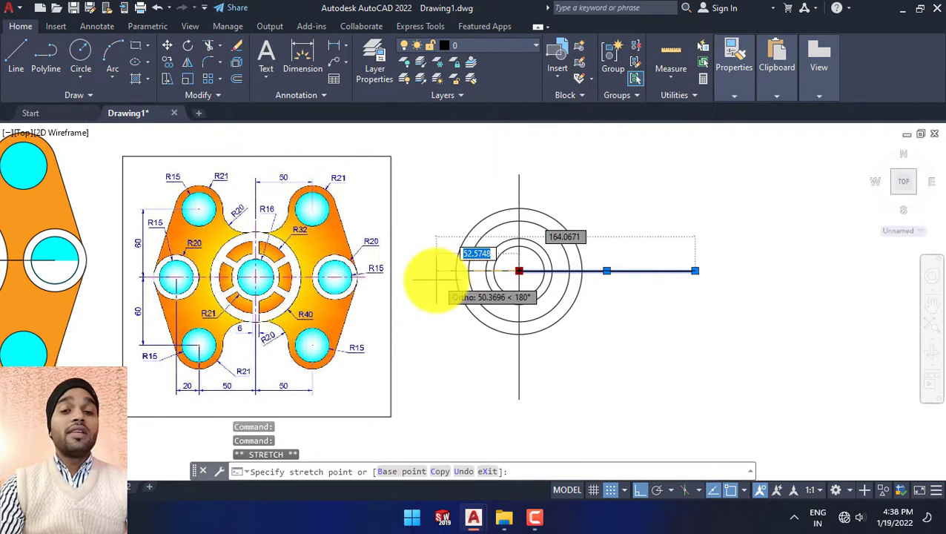
pyautogui.click(426, 271)
pyautogui.press('Escape')
pyautogui.press('Escape')
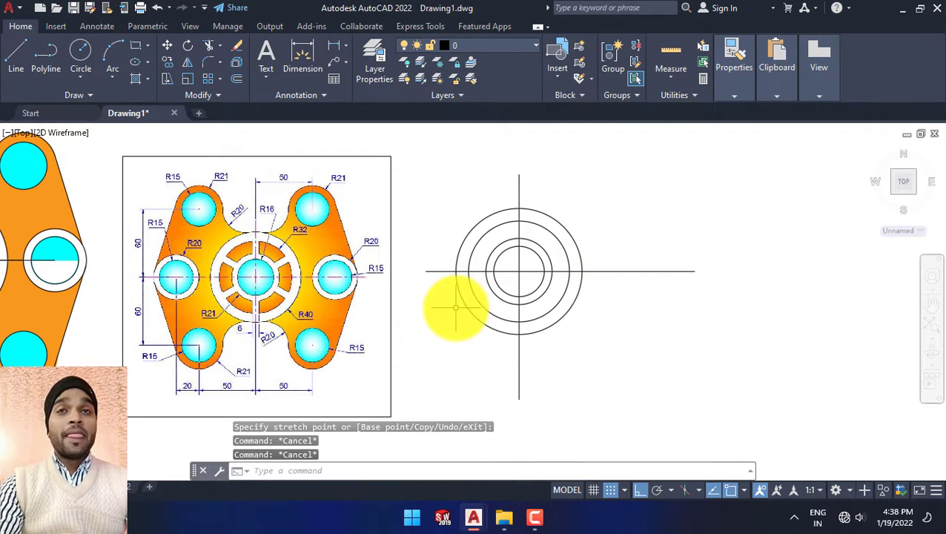
pyautogui.moveTo(428, 328); pyautogui.dragTo(443, 304, button='middle')
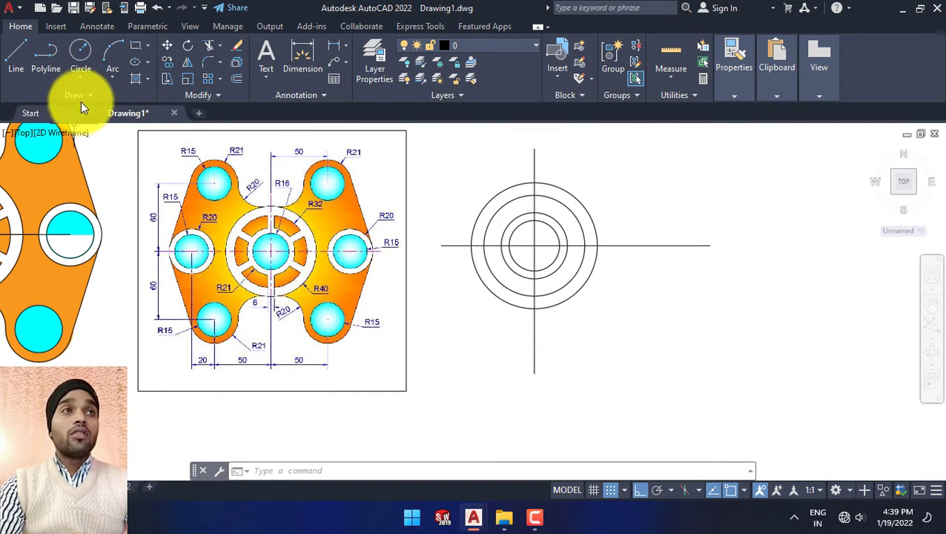
# Step: Draw lines from the hub centre 60 units up, then 50 units right
pyautogui.click(24, 59)
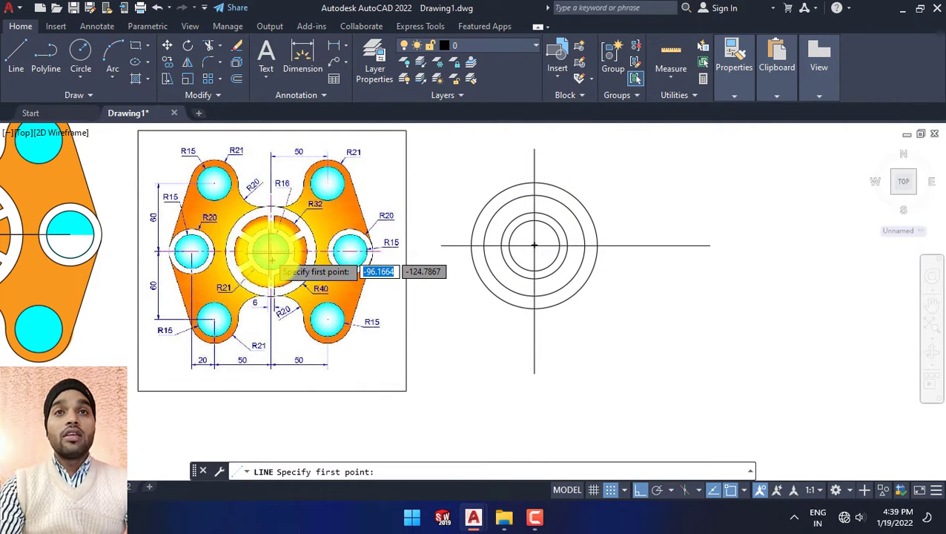
pyautogui.click(534, 239)
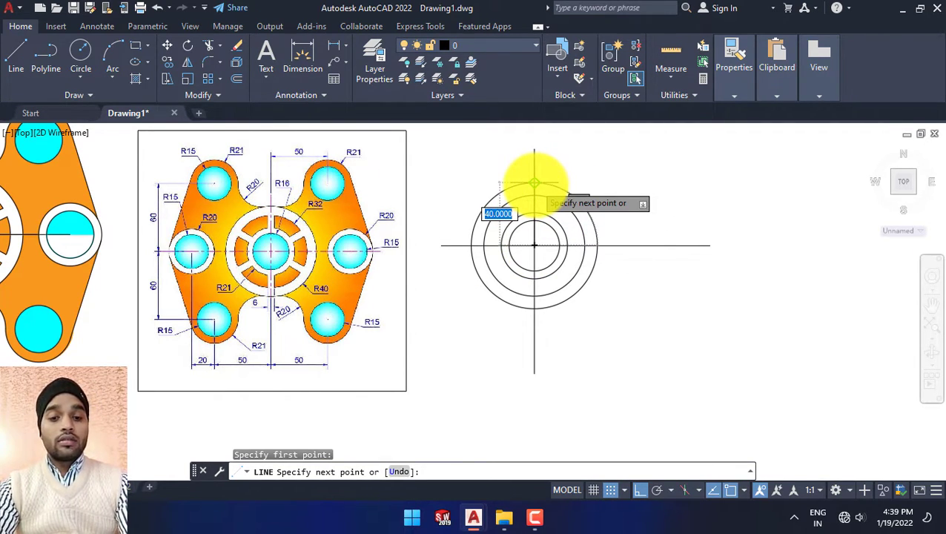
pyautogui.press('Return')
pyautogui.write('50')
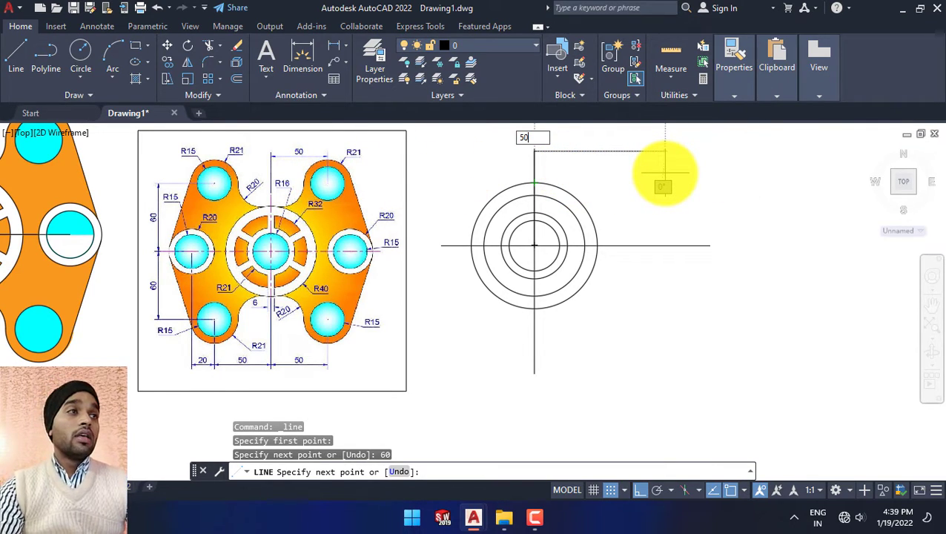
pyautogui.press('Return')
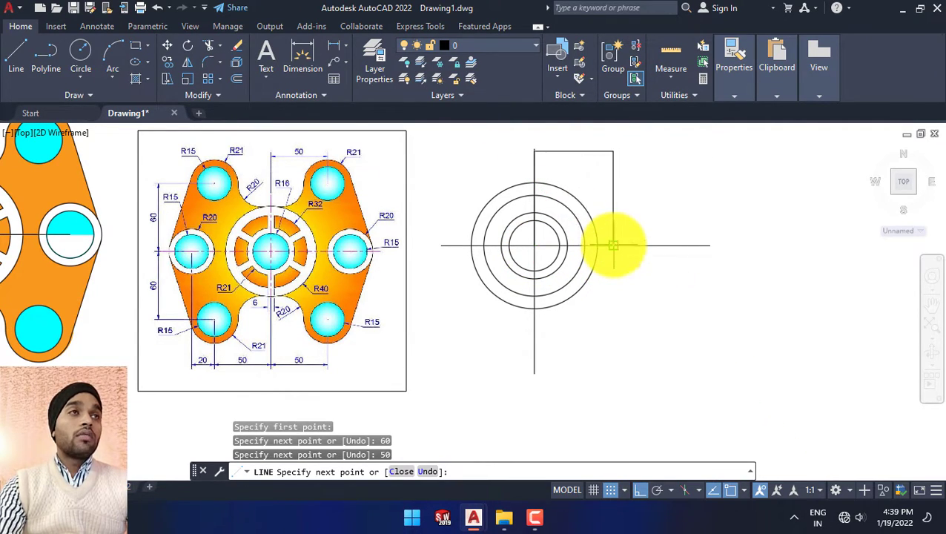
pyautogui.press('Escape')
pyautogui.press('Escape')
pyautogui.press('Escape')
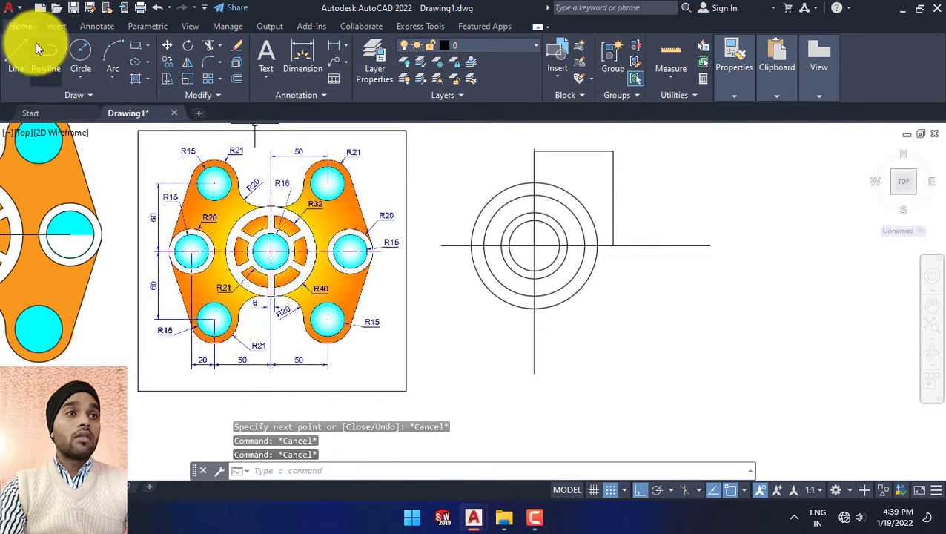
# Step: Draw lines from the hub centre 60 units down, then 50 units right
pyautogui.click(22, 49)
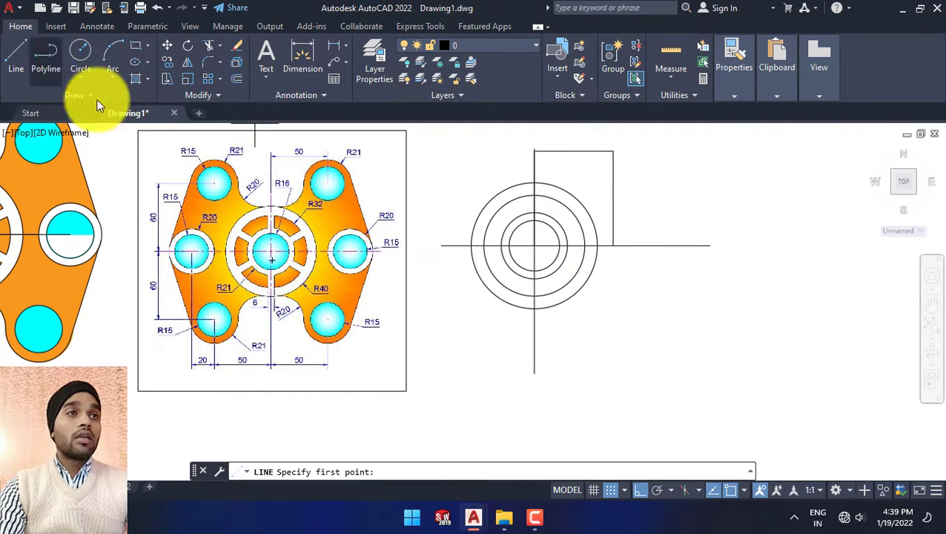
pyautogui.click(533, 248)
pyautogui.press('Escape')
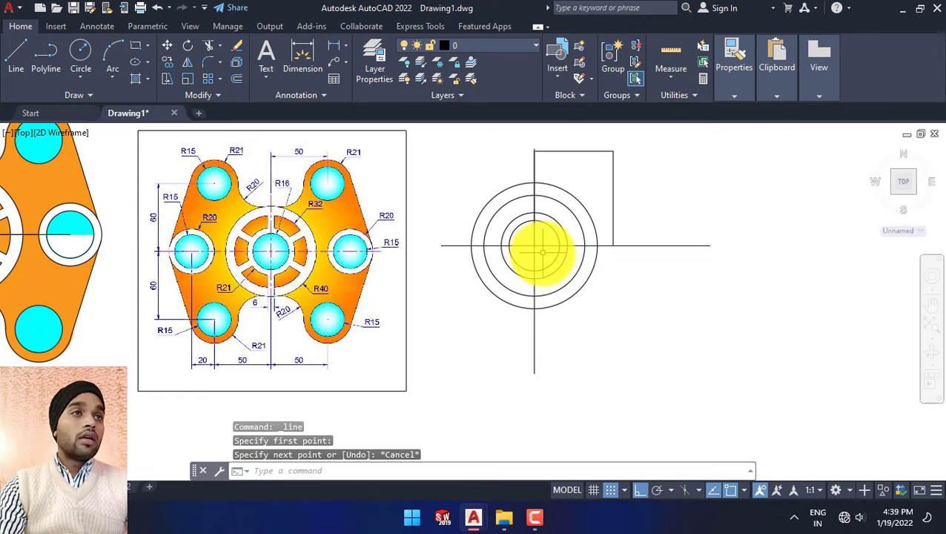
pyautogui.rightClick(574, 223)
pyautogui.click(582, 227)
pyautogui.click(534, 245)
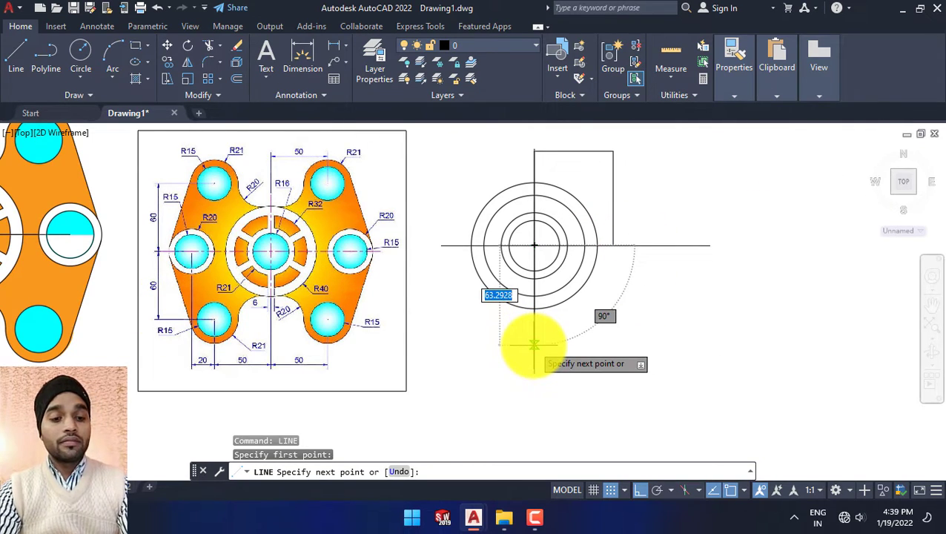
pyautogui.press('Return')
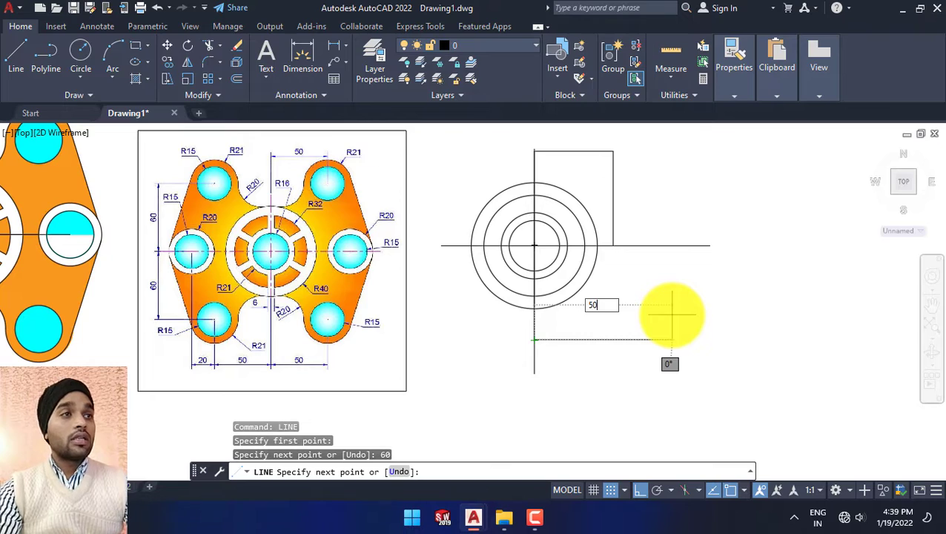
pyautogui.press('Return')
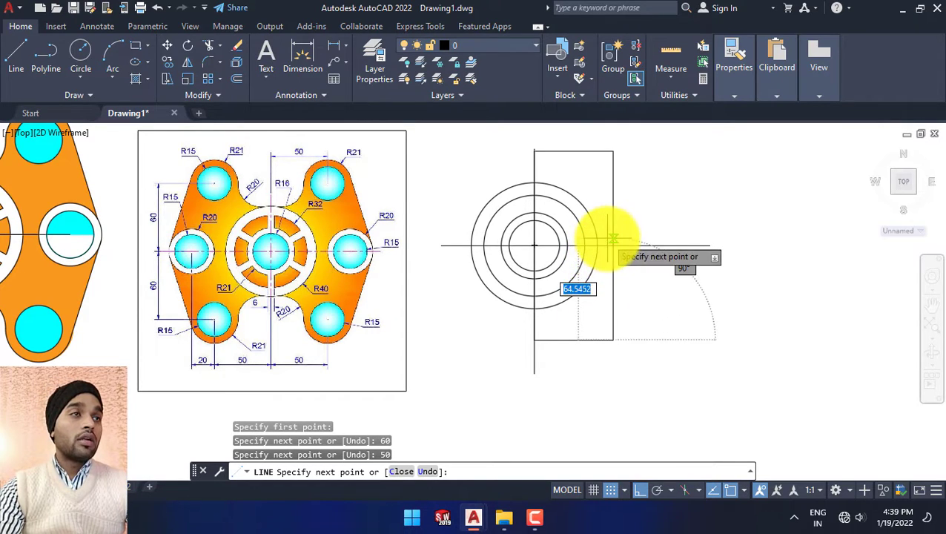
pyautogui.press('Escape')
pyautogui.press('Escape')
pyautogui.press('Escape')
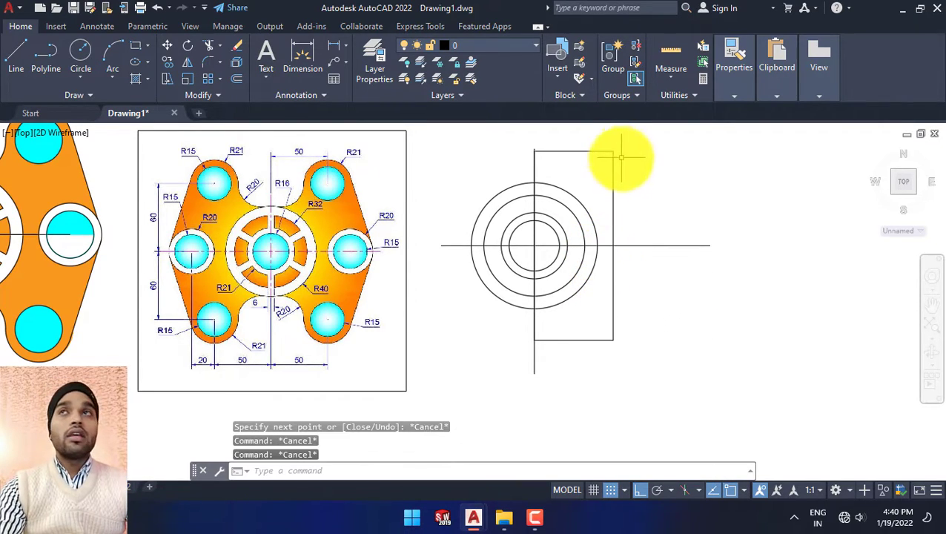
# Step: Draw radius-15 circles at the box's top-right and bottom-right corners
pyautogui.click(83, 53)
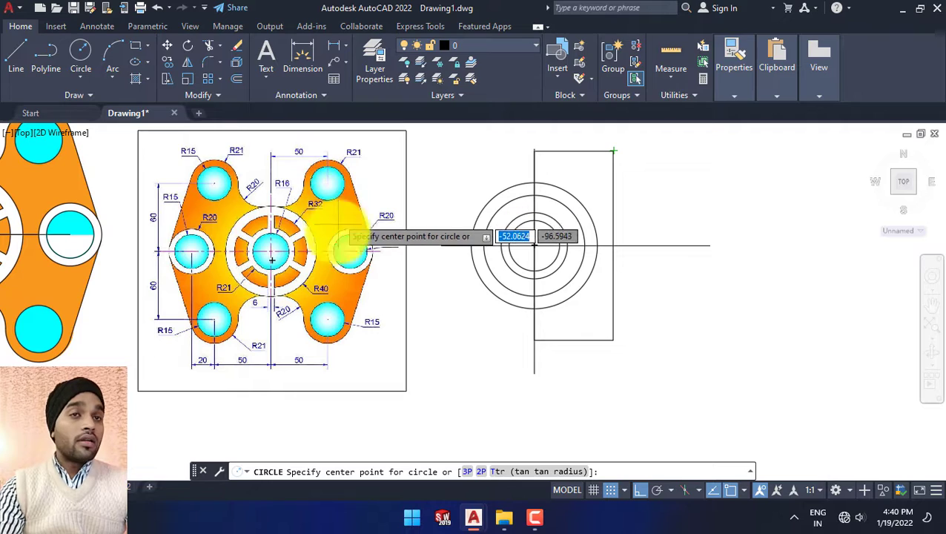
pyautogui.click(613, 151)
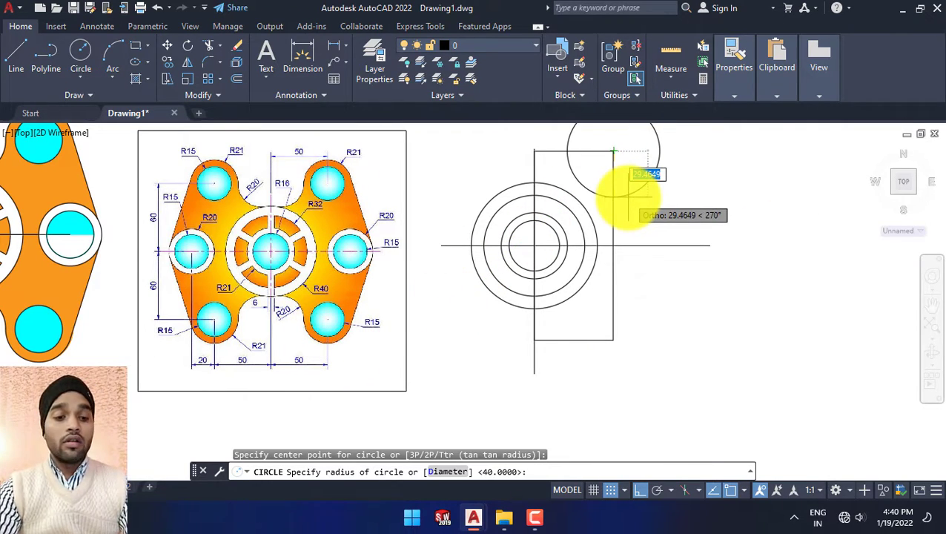
pyautogui.press('Return')
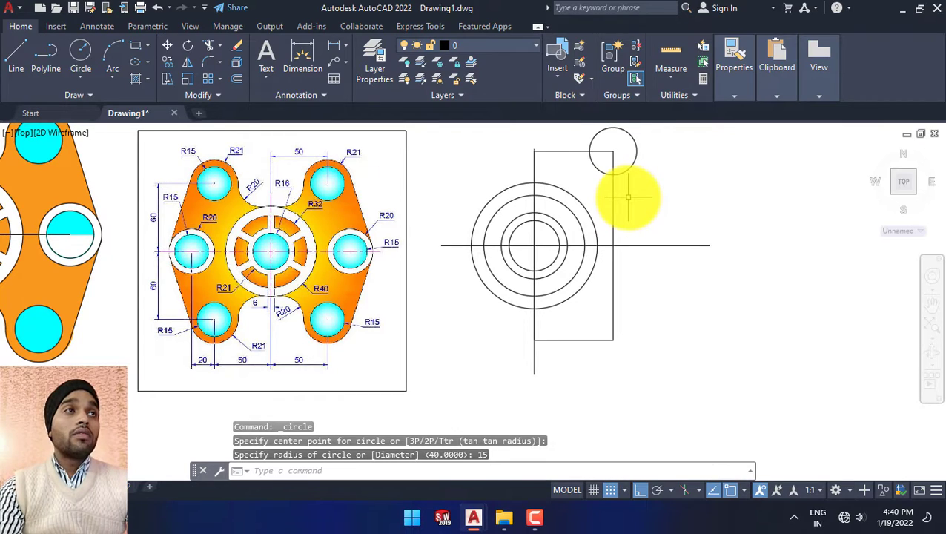
pyautogui.click(80, 50)
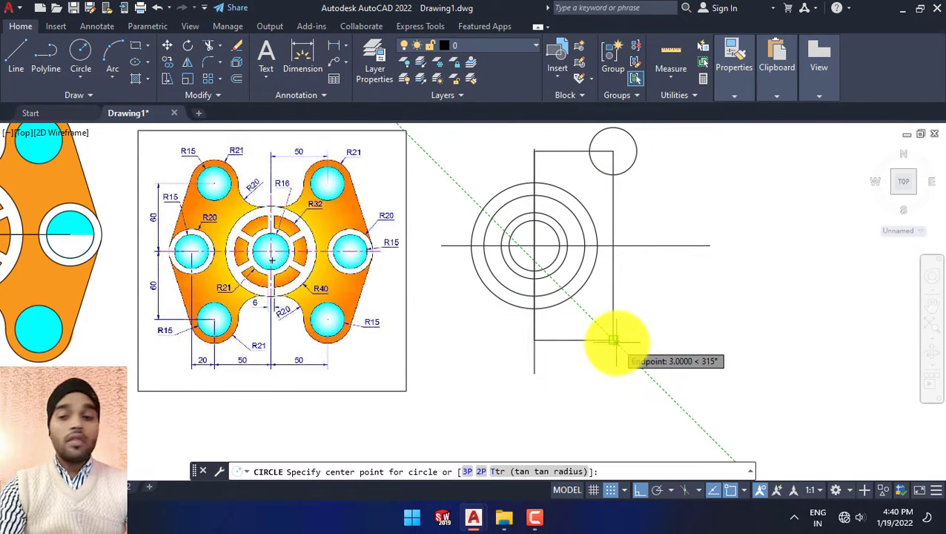
pyautogui.click(613, 339)
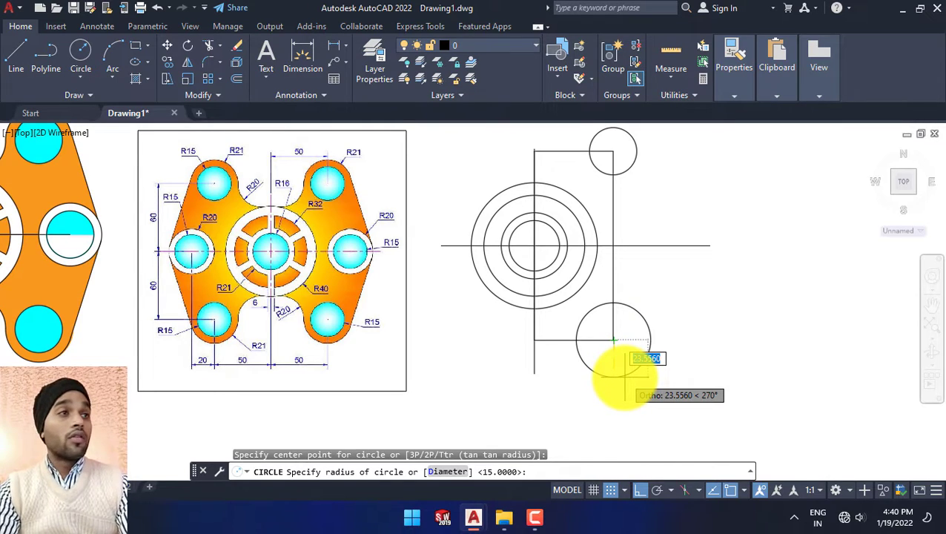
pyautogui.write('15')
pyautogui.press('Return')
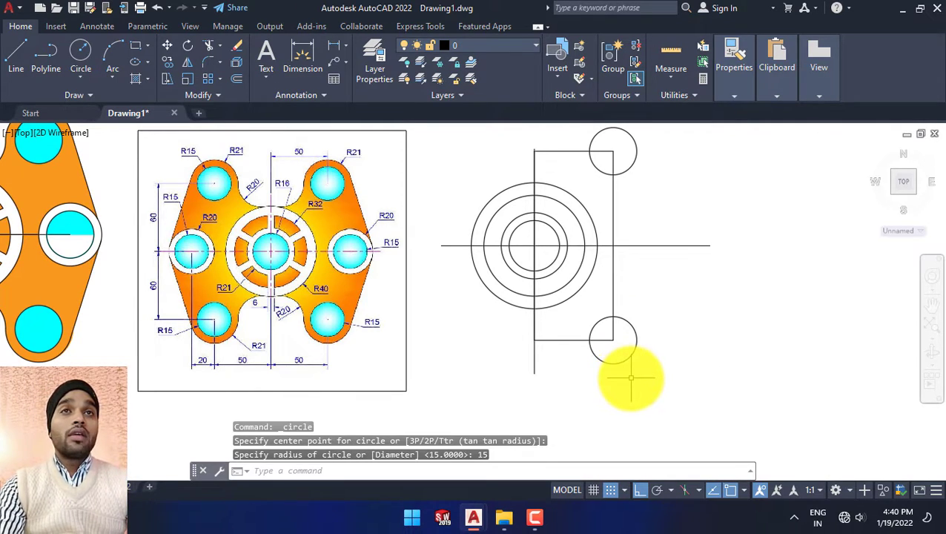
pyautogui.press('Escape')
pyautogui.press('Escape')
pyautogui.press('Escape')
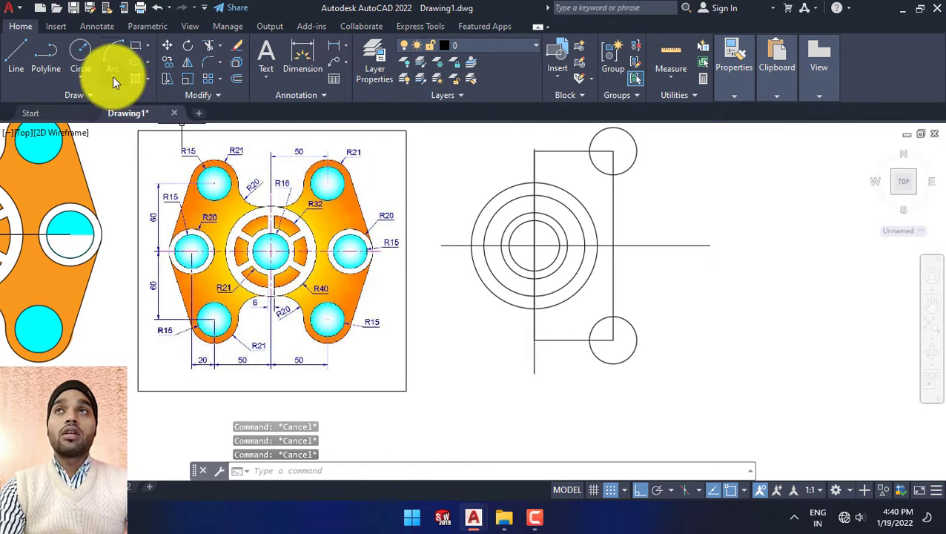
# Step: Draw radius-21 circles at the same top-right and bottom-right corners
pyautogui.click(92, 52)
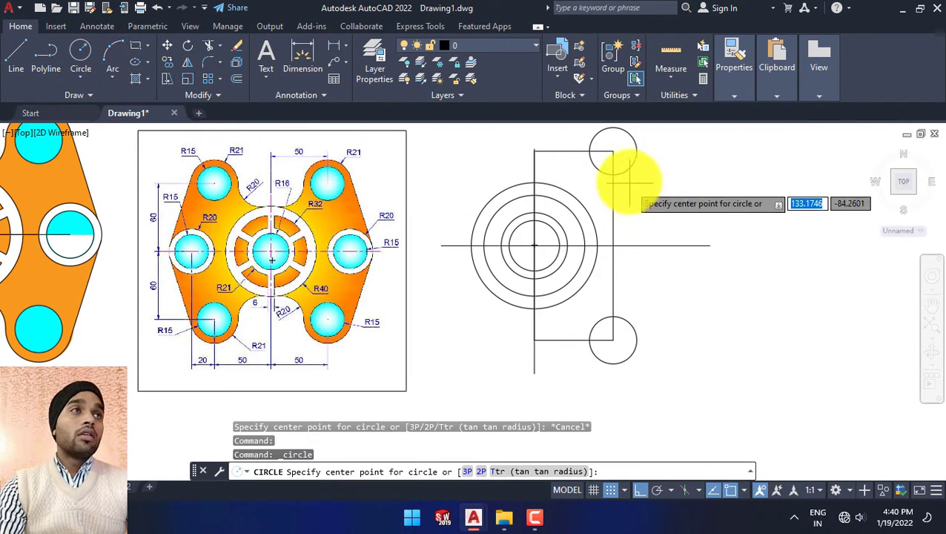
pyautogui.click(612, 151)
pyautogui.moveTo(617, 199); pyautogui.dragTo(616, 223, button='middle')
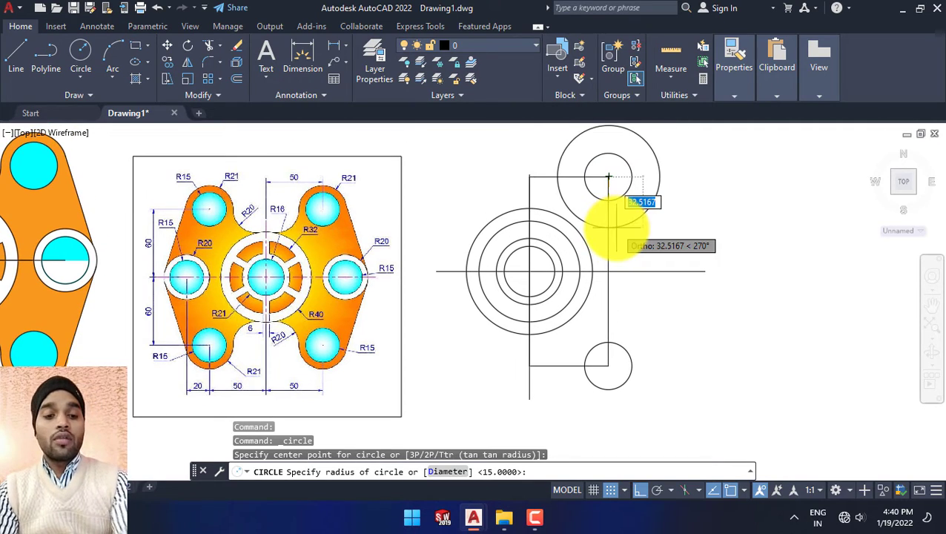
pyautogui.write('21')
pyautogui.press('Return')
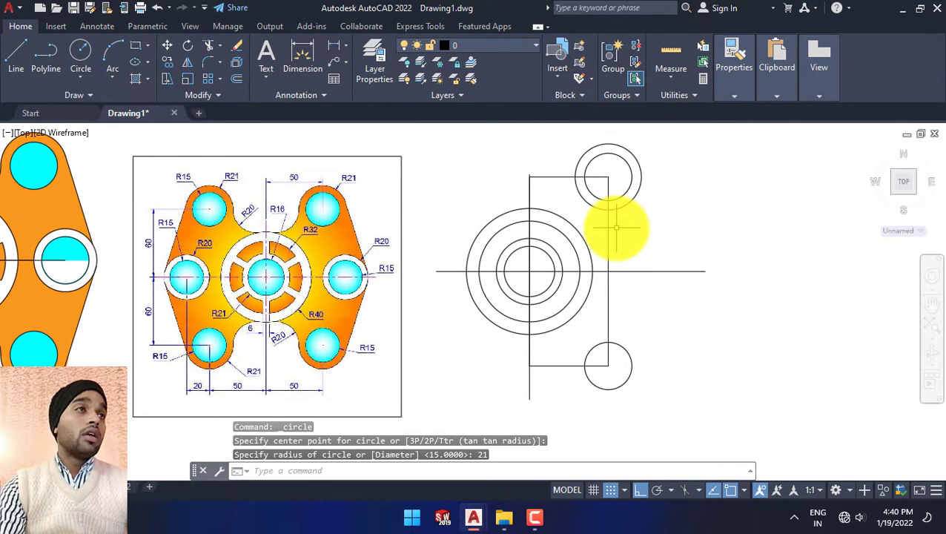
pyautogui.rightClick(615, 228)
pyautogui.click(676, 227)
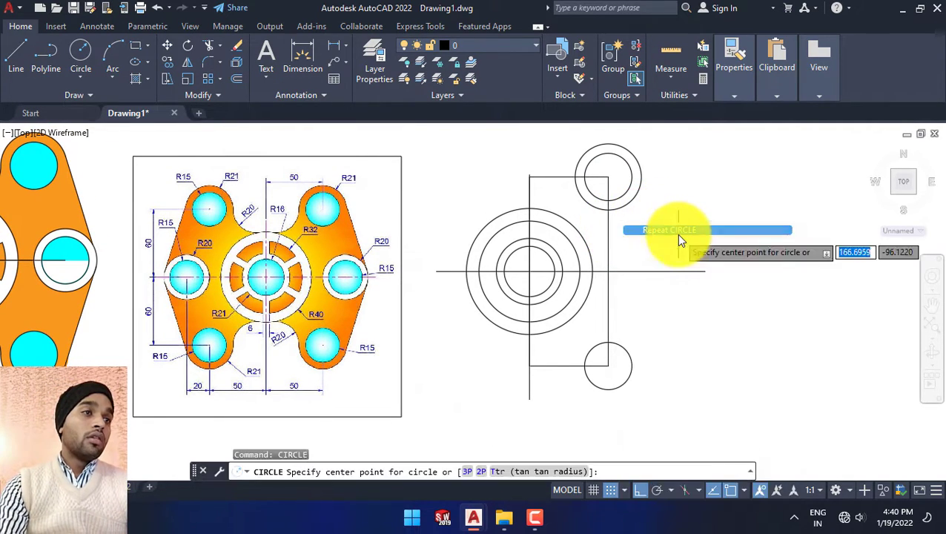
pyautogui.click(608, 364)
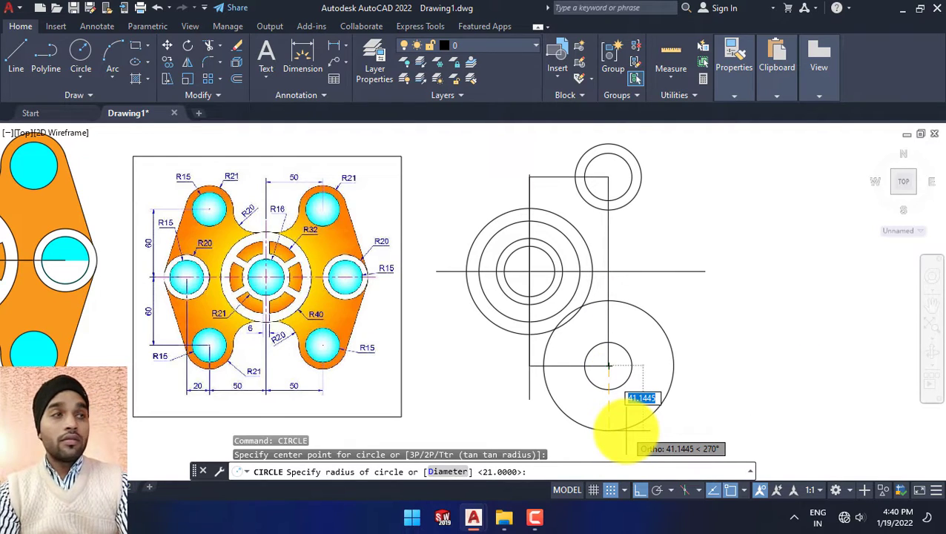
pyautogui.press('Return')
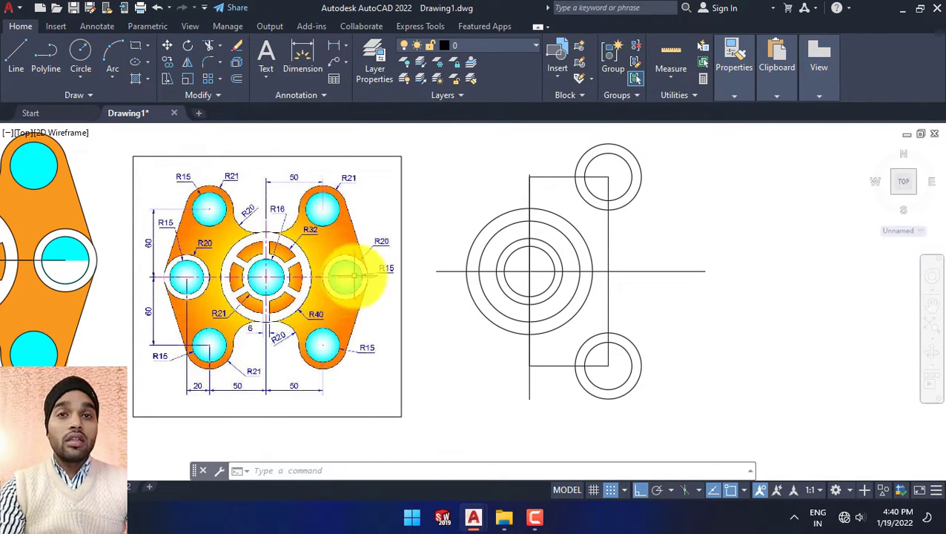
# Step: Draw a 70-unit line right from the hub centre, ending with a short downward tick
pyautogui.moveTo(257, 376); pyautogui.dragTo(250, 357, button='middle')
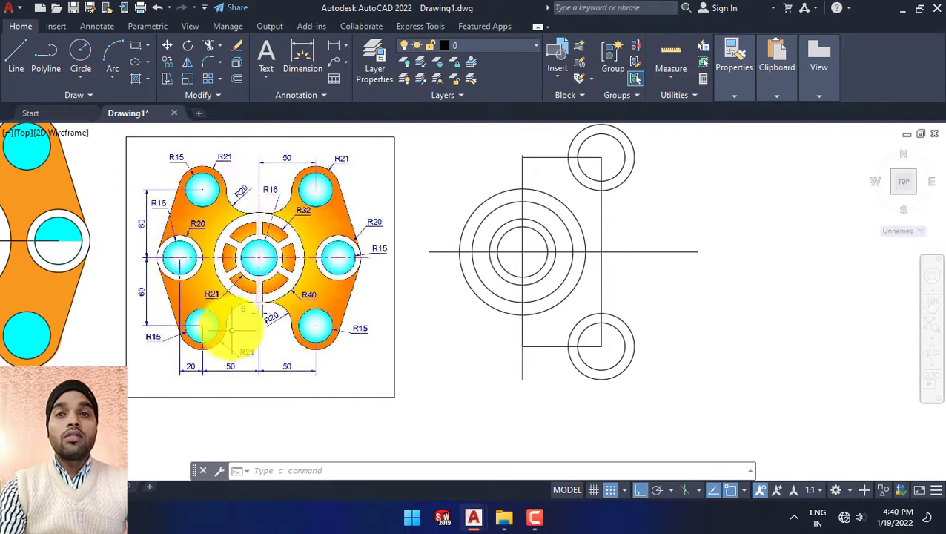
pyautogui.moveTo(252, 356); pyautogui.dragTo(252, 352, button='middle')
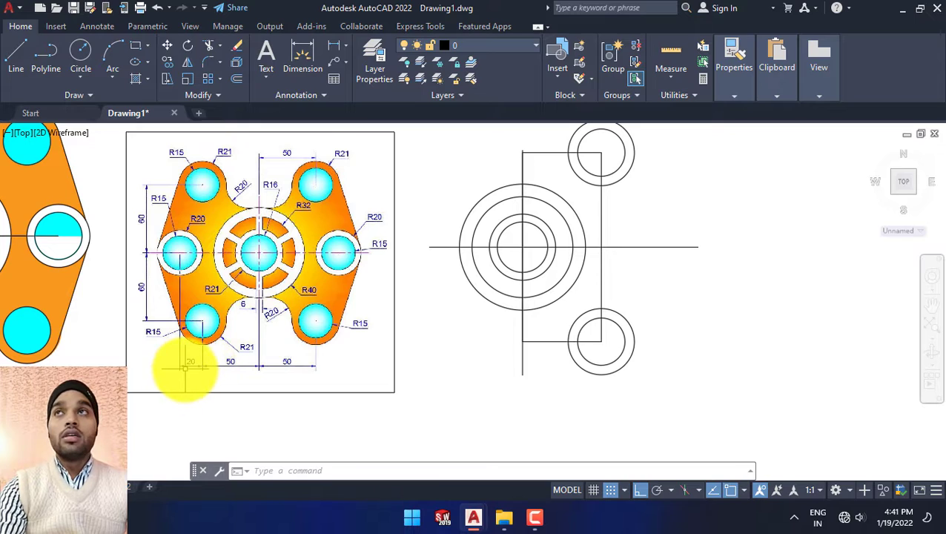
pyautogui.click(18, 57)
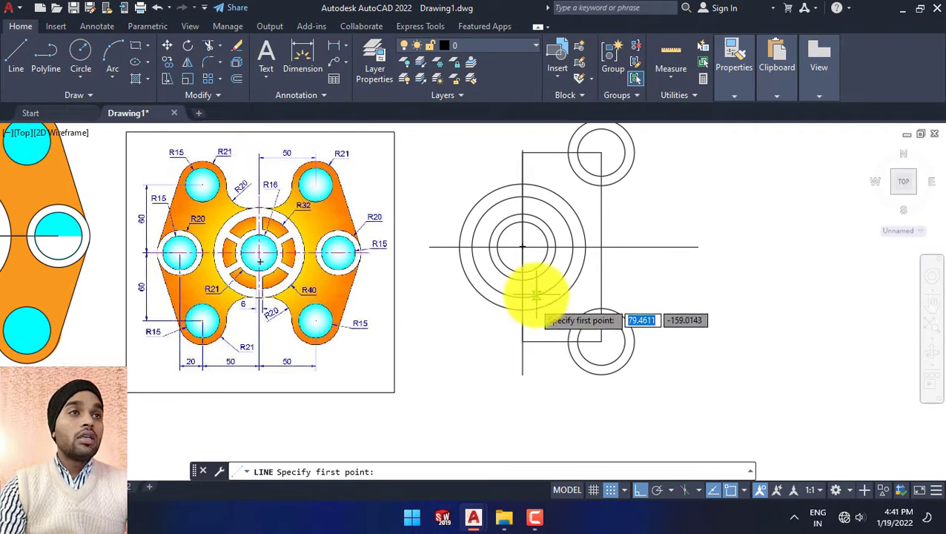
pyautogui.click(523, 247)
pyautogui.write('70')
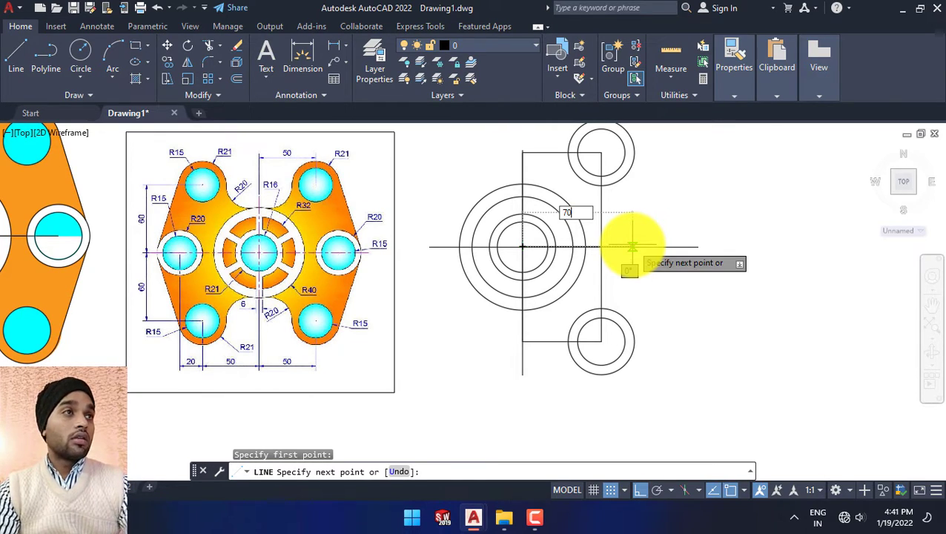
pyautogui.press('Return')
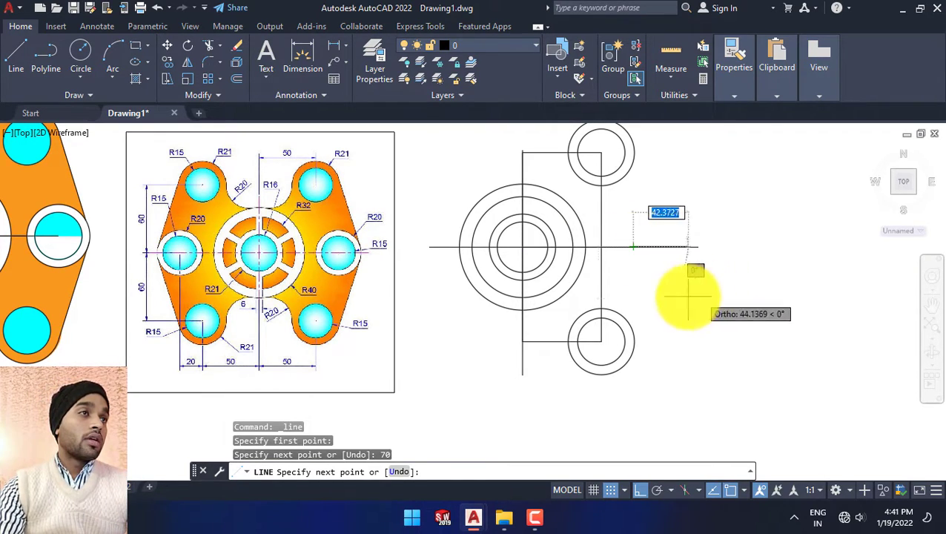
pyautogui.click(636, 258)
pyautogui.press('Escape')
pyautogui.press('Escape')
pyautogui.press('Escape')
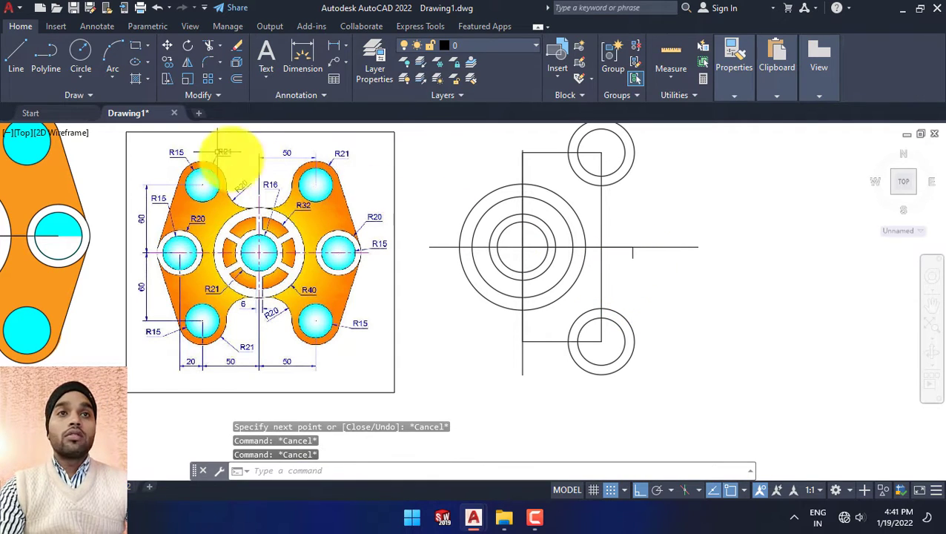
# Step: Draw R15 and R20 circles centred on the right end of the hub centreline
pyautogui.click(83, 46)
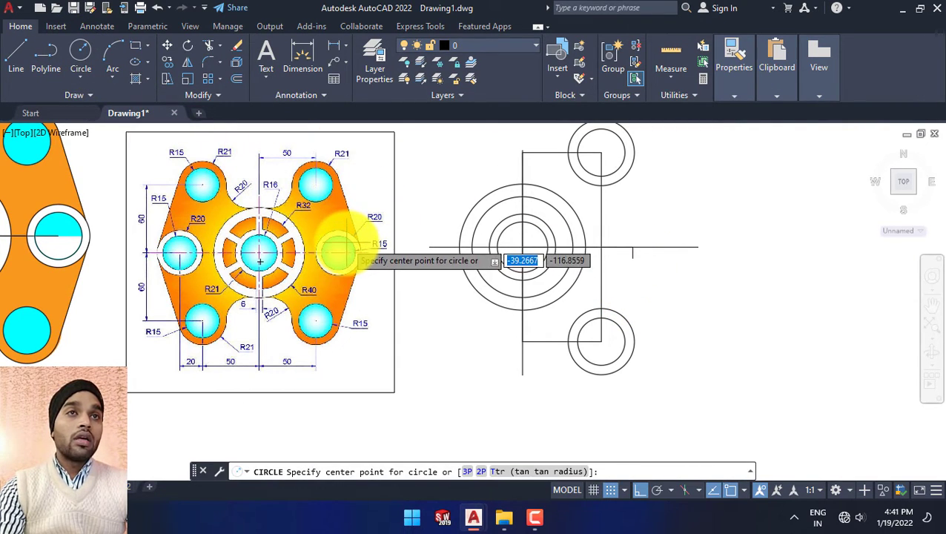
pyautogui.click(633, 247)
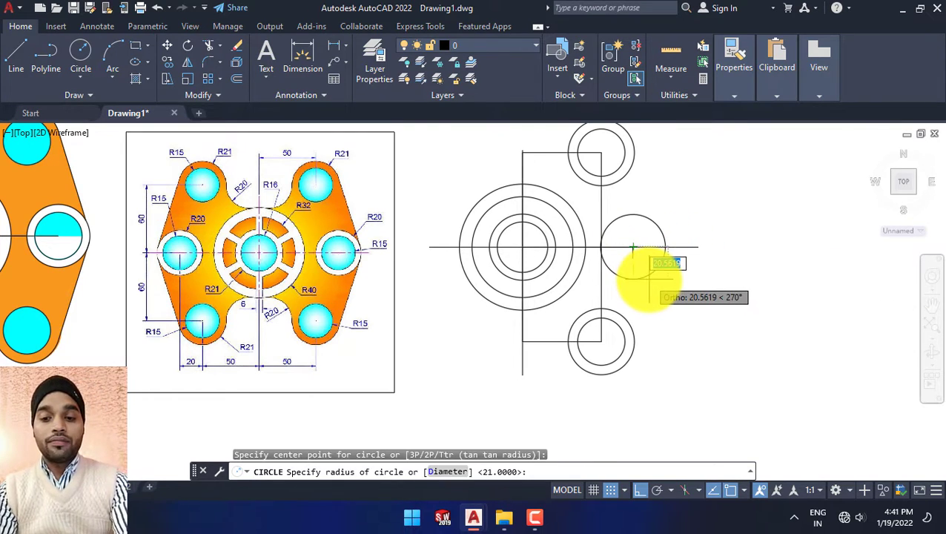
pyautogui.press('Return')
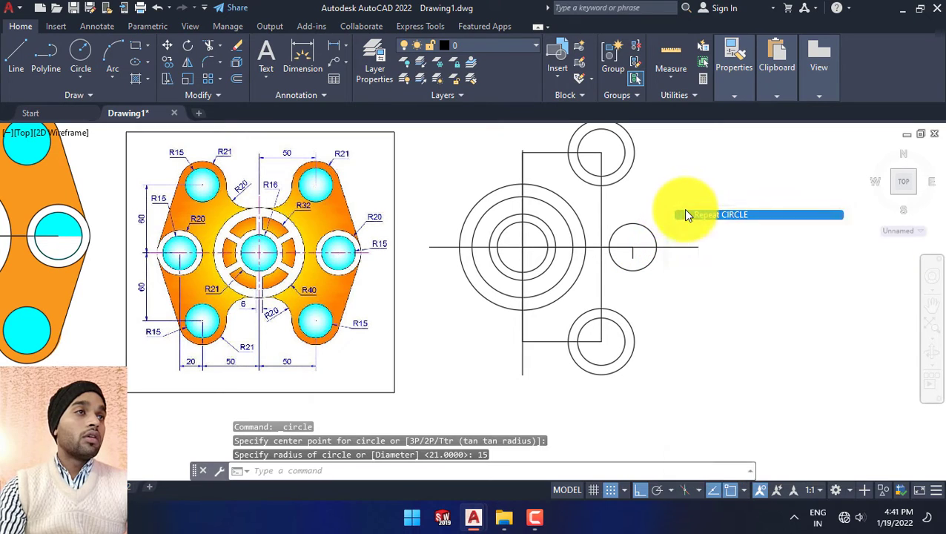
pyautogui.click(681, 214)
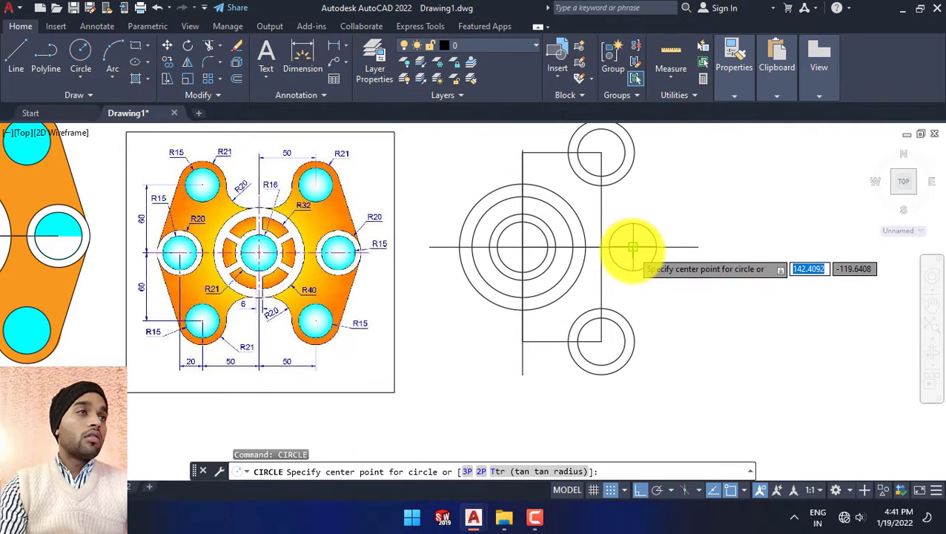
pyautogui.click(633, 246)
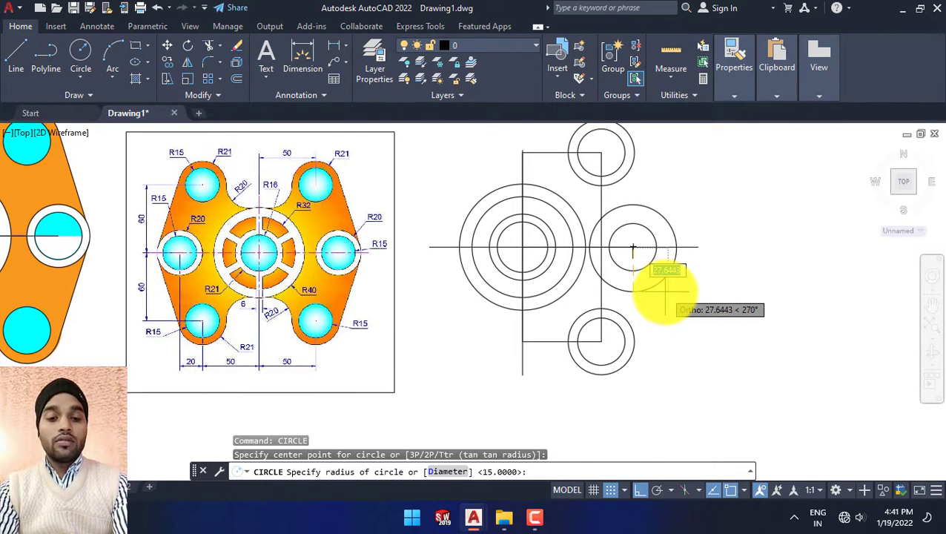
pyautogui.press('Return')
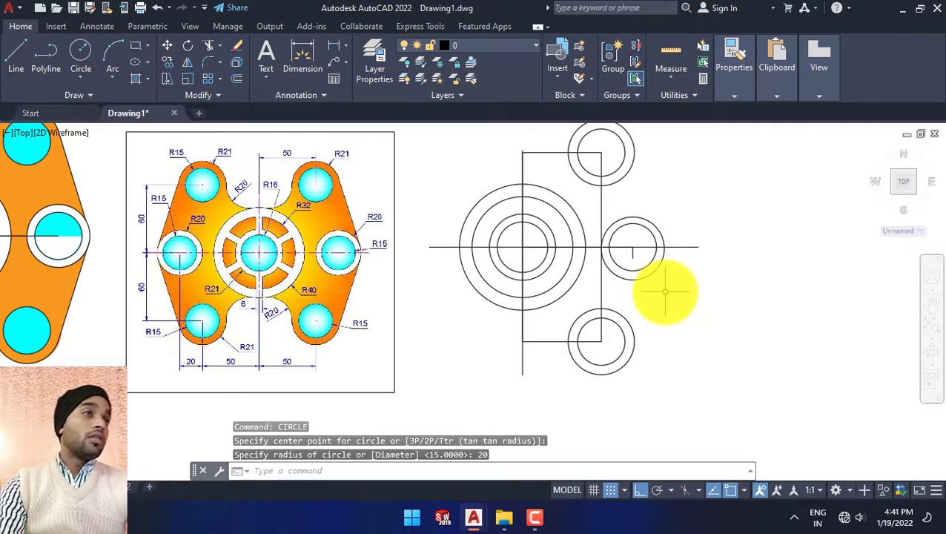
# Step: Erase the unwanted outer circle around the right hole
pyautogui.scroll(4, 623, 228)
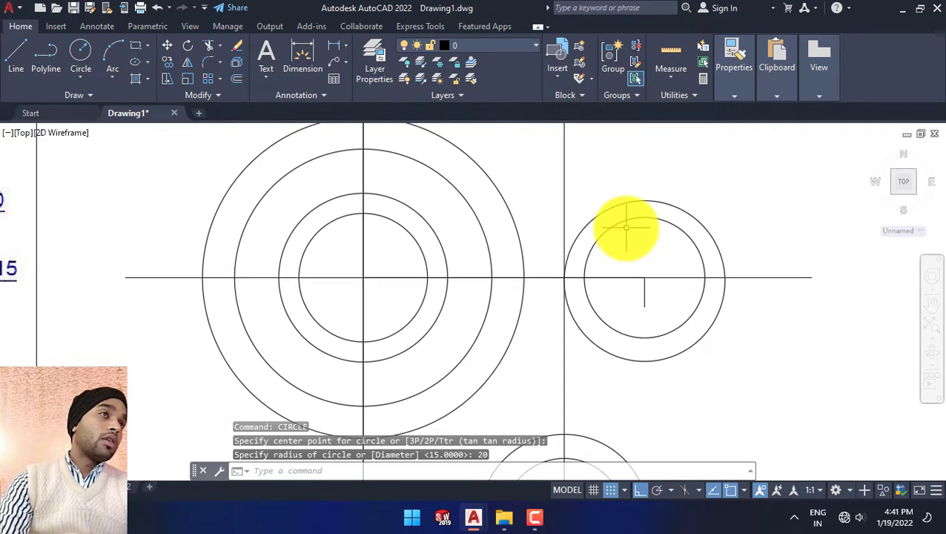
pyautogui.click(644, 202)
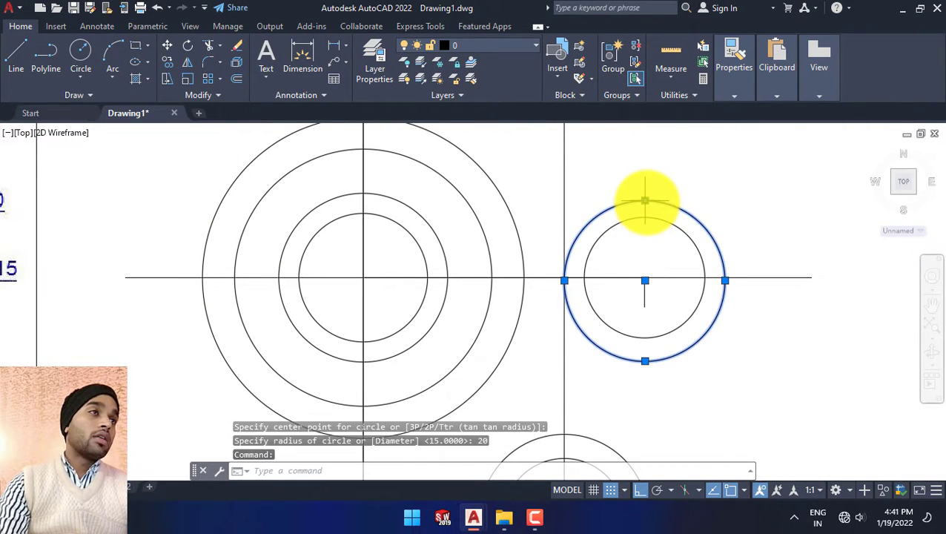
pyautogui.rightClick(645, 202)
pyautogui.click(676, 227)
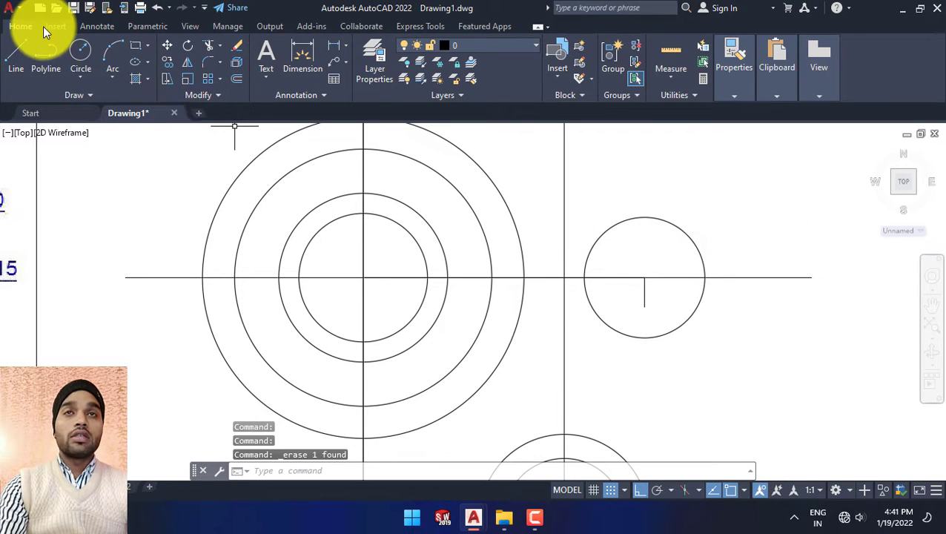
# Step: Redraw the radius-20 ring circle centred on the right hole
pyautogui.click(80, 50)
pyautogui.scroll(-4, 416, 260)
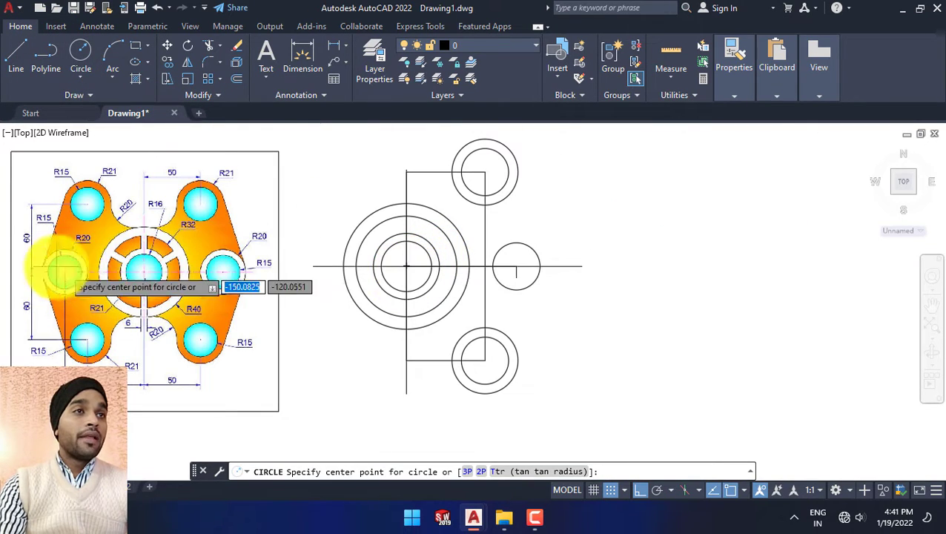
pyautogui.scroll(4, 523, 266)
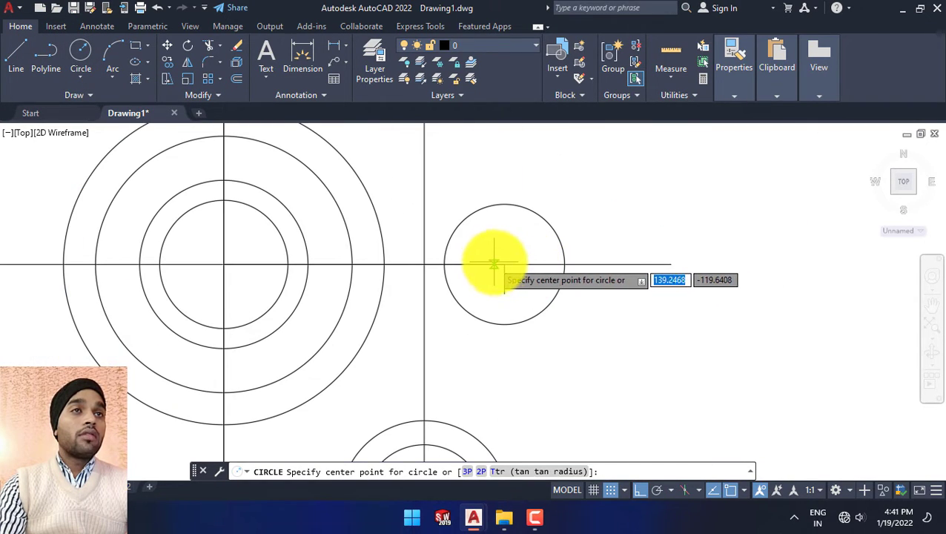
pyautogui.click(493, 264)
pyautogui.write('2')
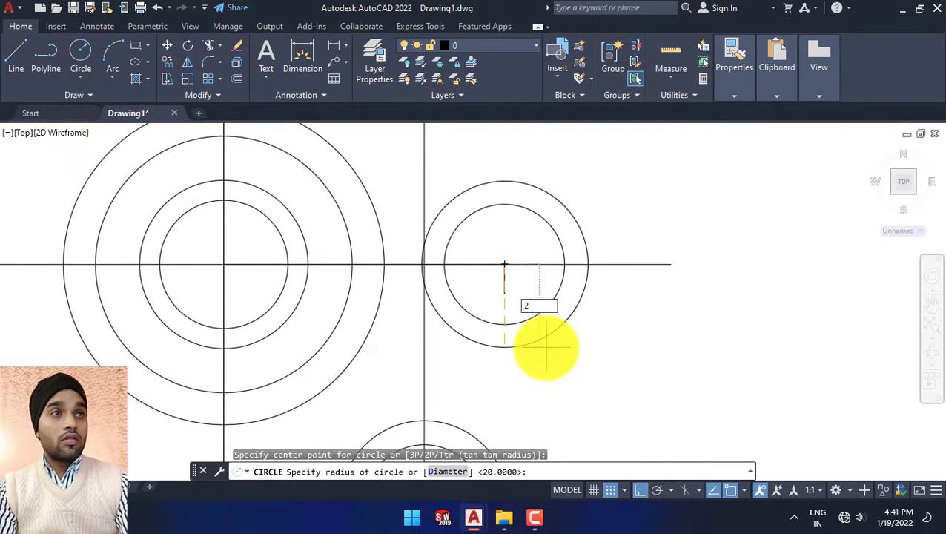
pyautogui.write('0')
pyautogui.press('Return')
# Step: Erase the duplicate right-hand circle, leaving one R15/R20 concentric pair
pyautogui.scroll(-2, 545, 280)
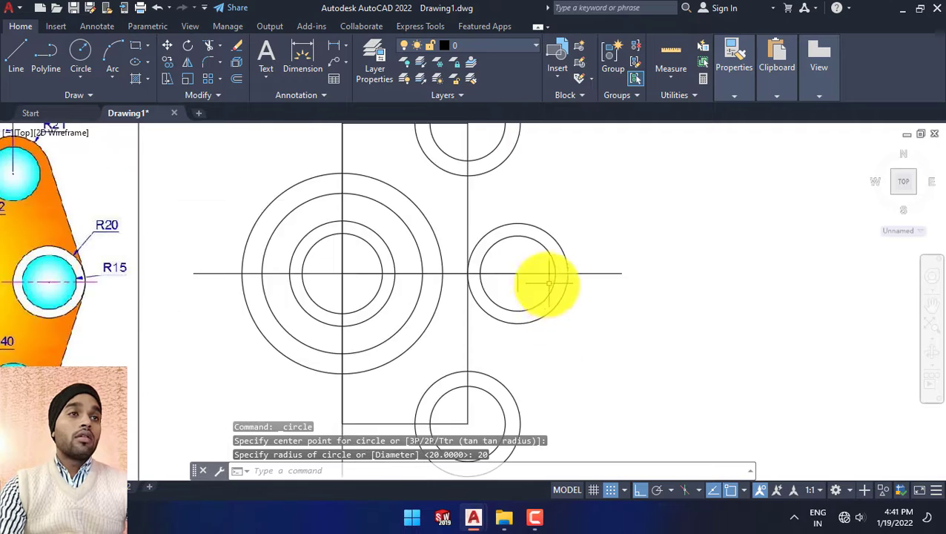
pyautogui.scroll(-2, 529, 297)
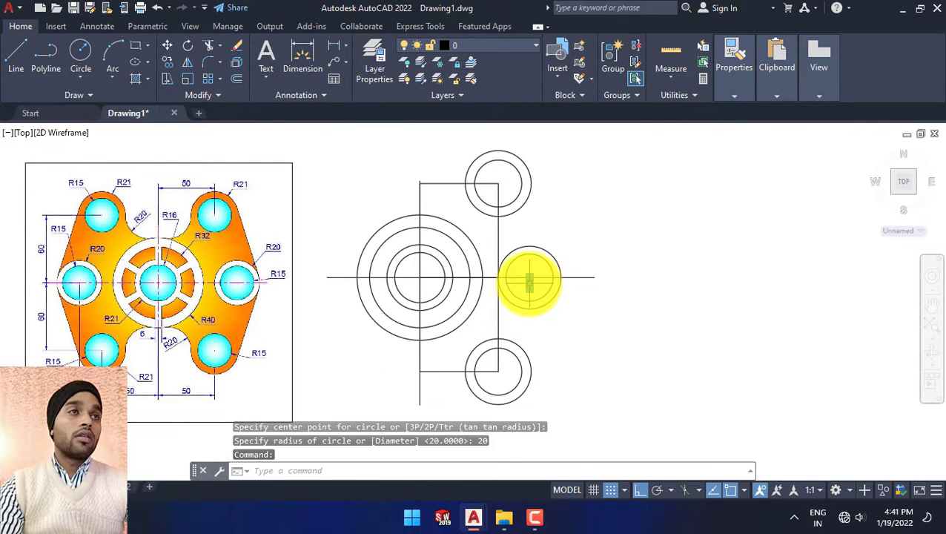
pyautogui.rightClick(527, 279)
pyautogui.click(576, 227)
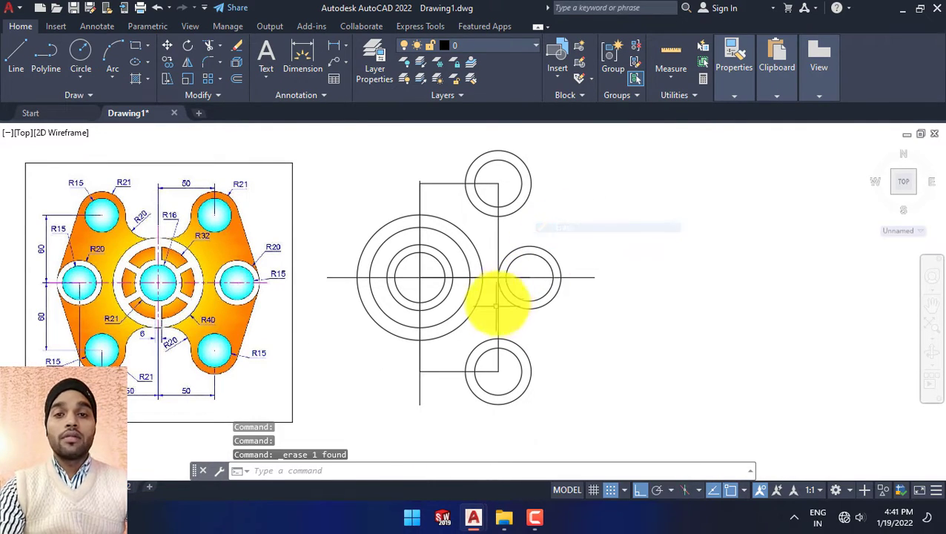
pyautogui.scroll(-2, 485, 311)
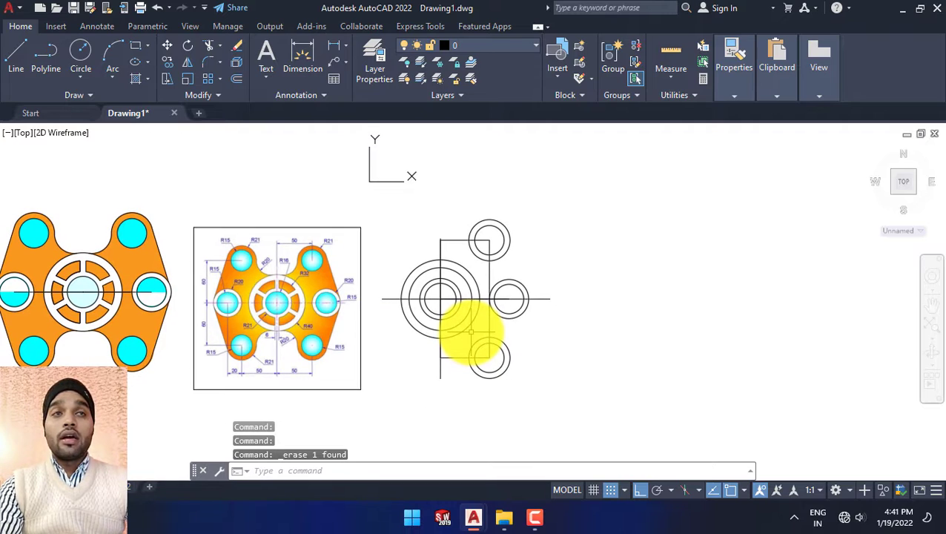
pyautogui.moveTo(110, 321); pyautogui.dragTo(151, 313, button='middle')
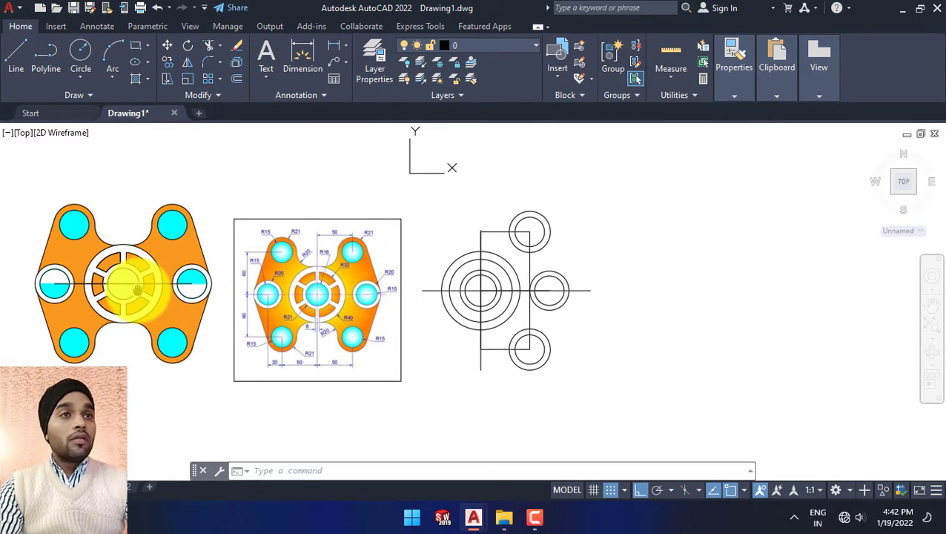
pyautogui.scroll(2, 493, 294)
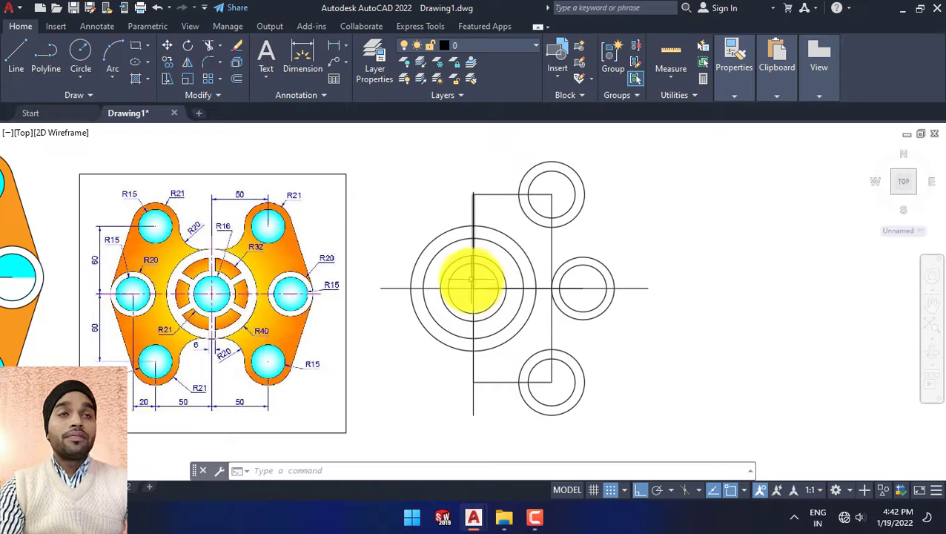
pyautogui.scroll(-2, 473, 278)
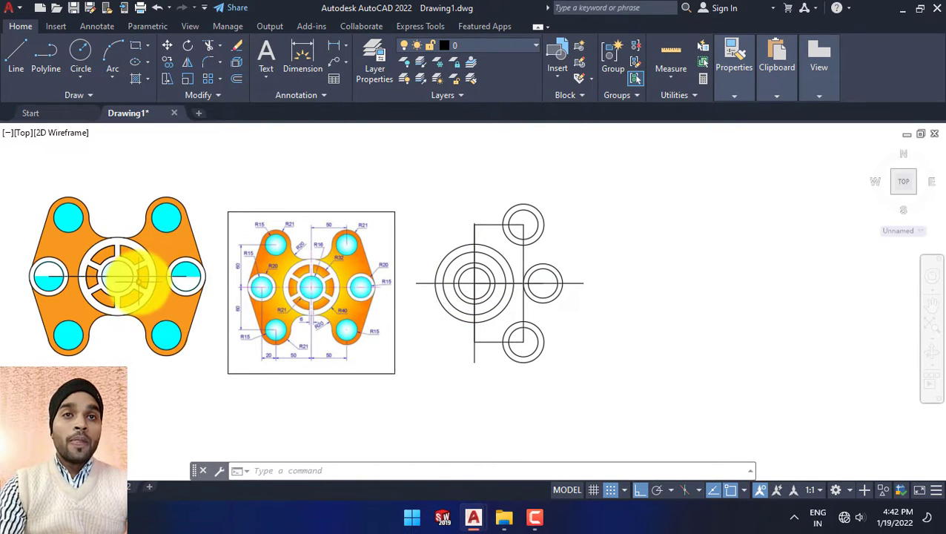
pyautogui.scroll(4, 312, 297)
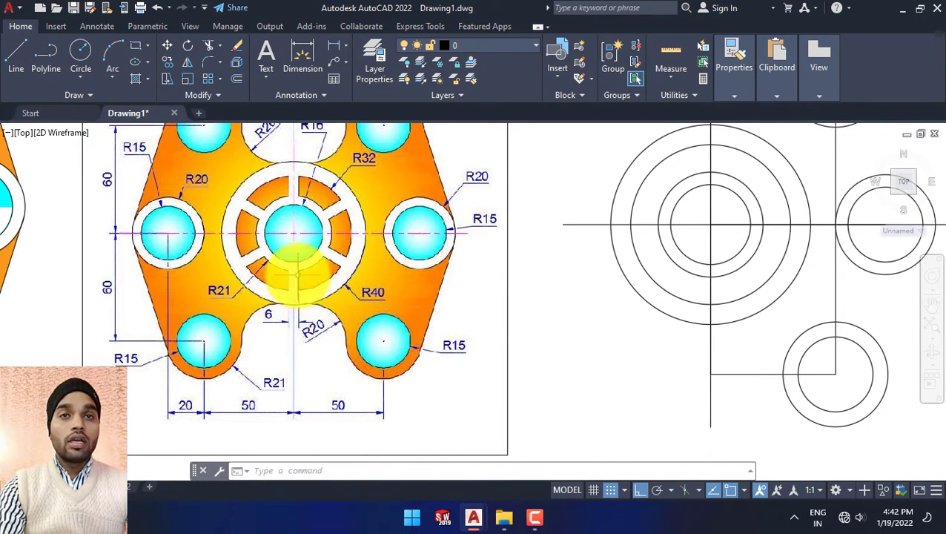
pyautogui.scroll(-2, 275, 317)
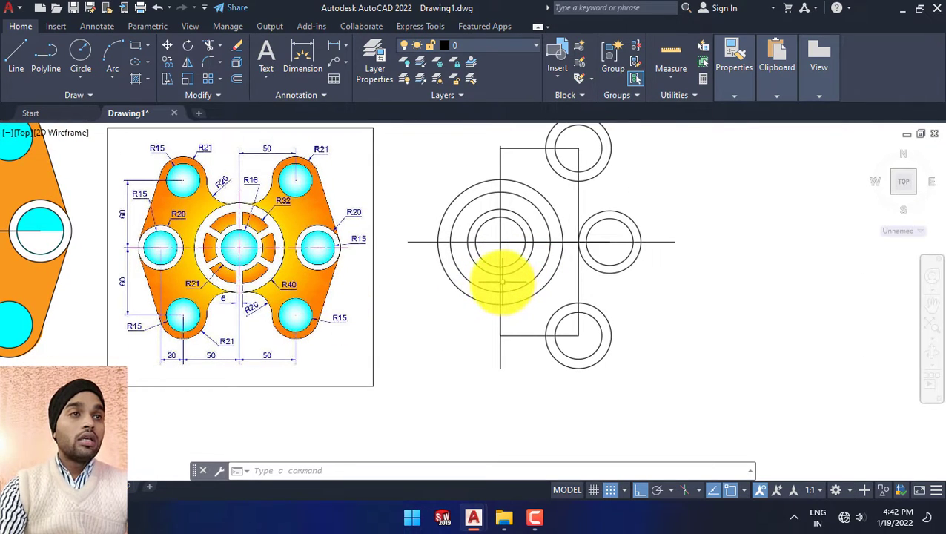
pyautogui.press('Escape')
pyautogui.press('Escape')
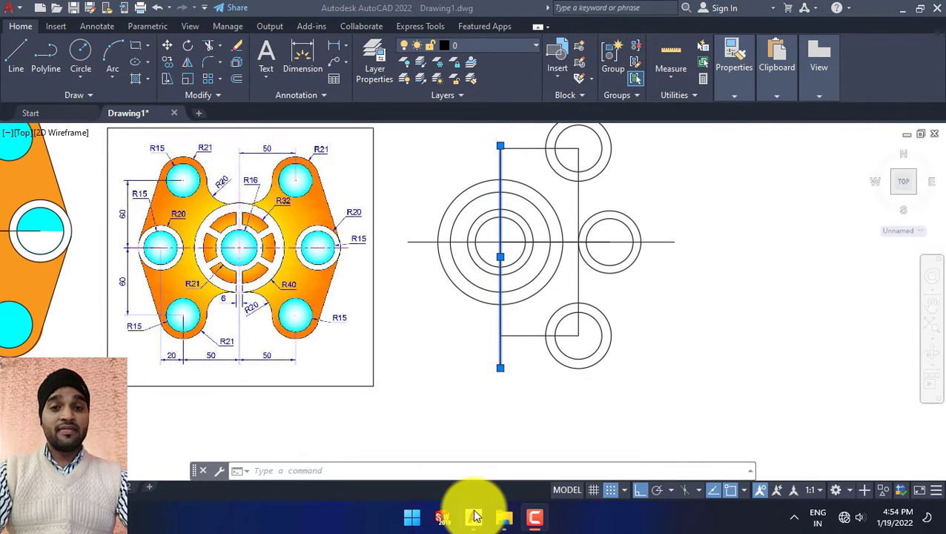
pyautogui.moveTo(473, 517)
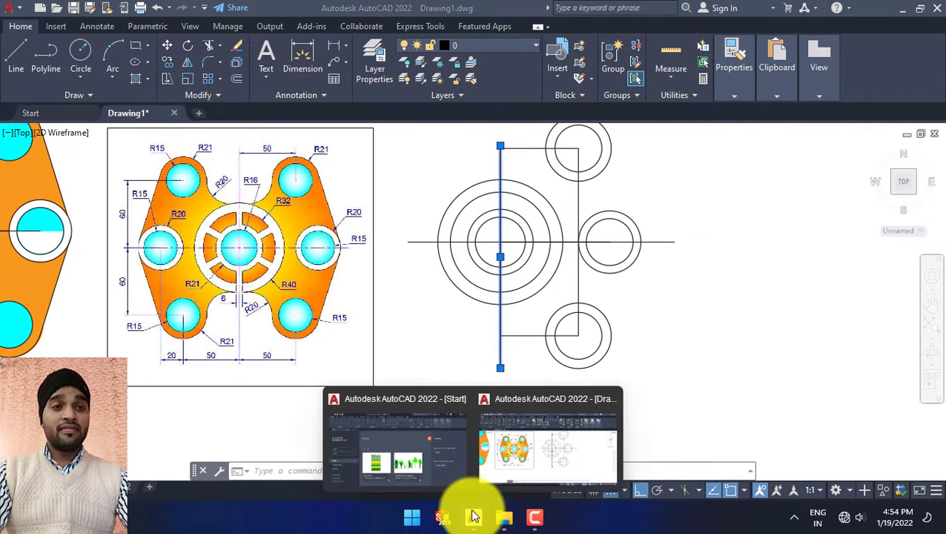
# Step: Clear the vertical line selection, frame the hub, and start OFFSET
pyautogui.click(516, 434)
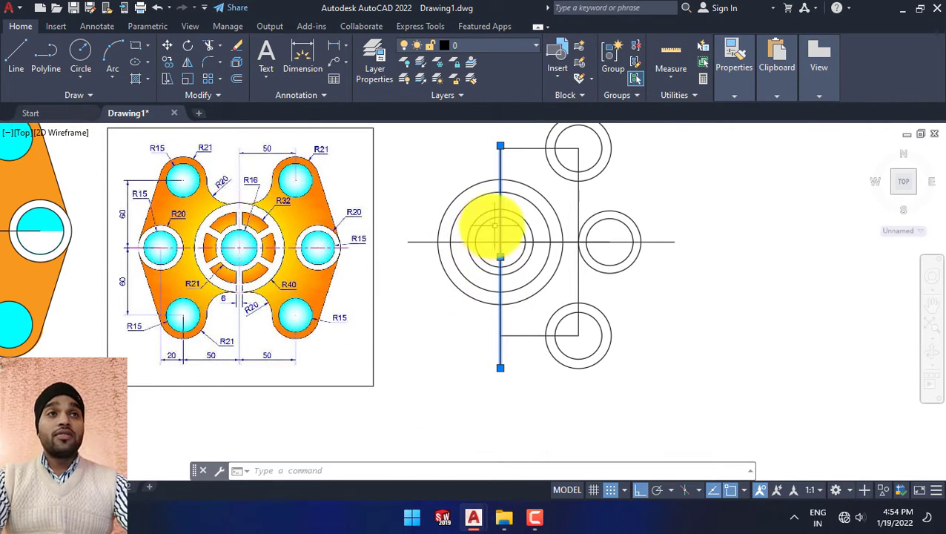
pyautogui.scroll(4, 220, 236)
pyautogui.scroll(-4, 219, 235)
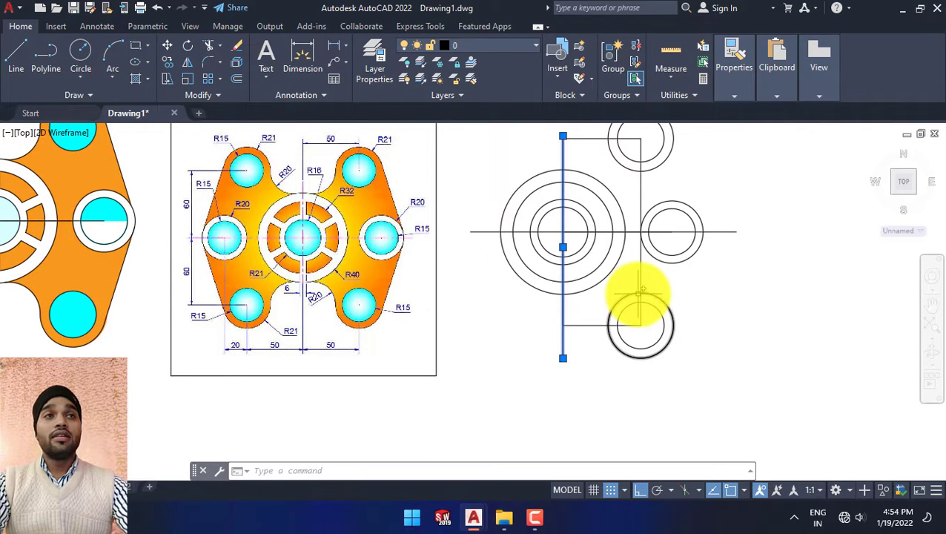
pyautogui.press('Escape')
pyautogui.press('Escape')
pyautogui.moveTo(524, 274); pyautogui.dragTo(489, 282, button='middle')
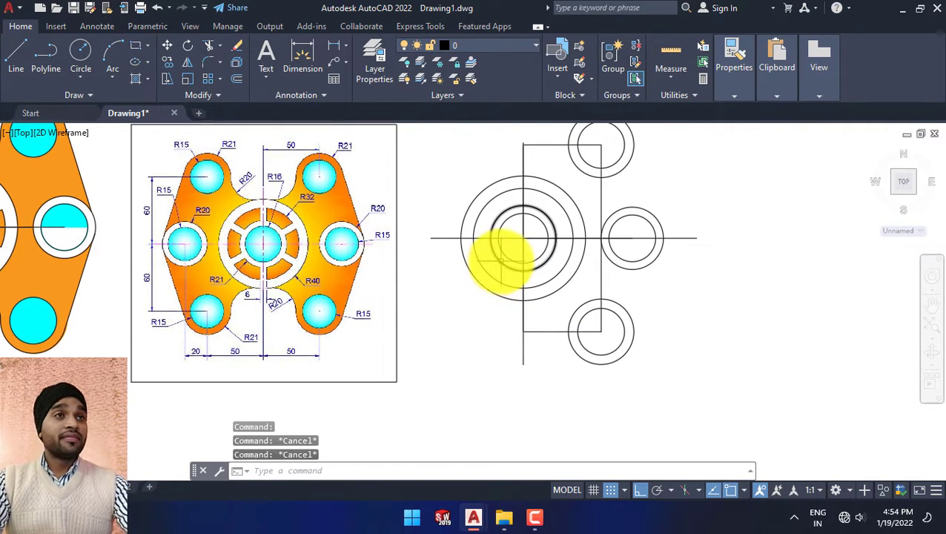
pyautogui.scroll(2, 512, 239)
pyautogui.moveTo(105, 341)
pyautogui.mouseDown(button='middle')
pyautogui.moveTo(125, 319)
pyautogui.moveTo(143, 329)
pyautogui.mouseUp(button='middle')
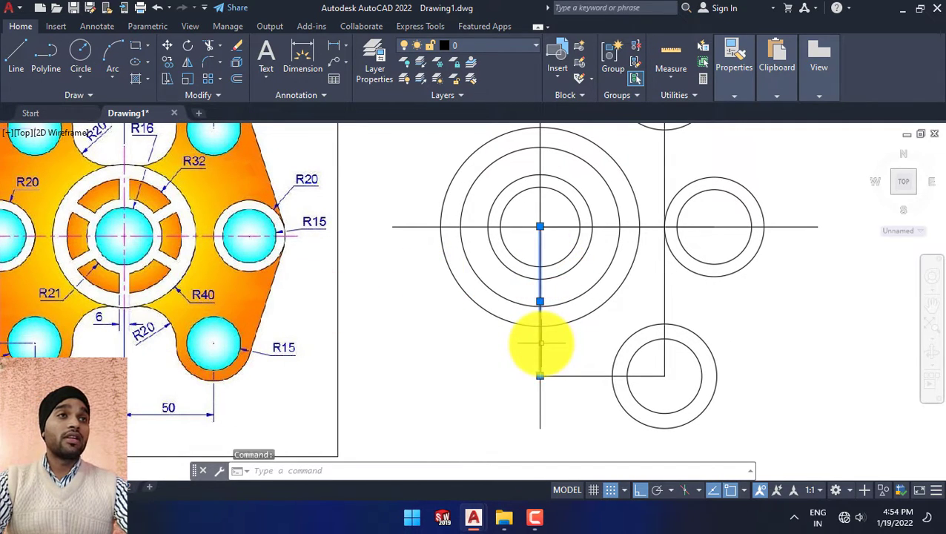
pyautogui.press('Escape')
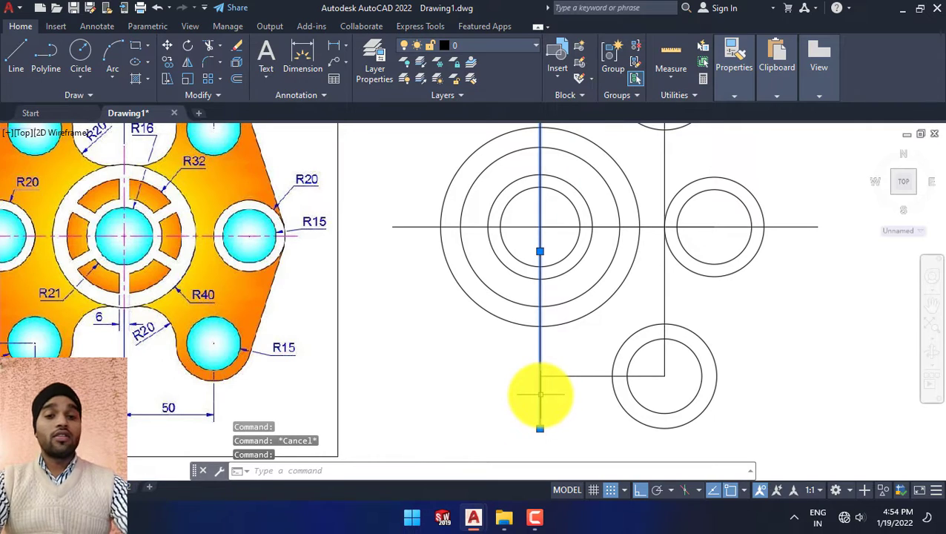
pyautogui.write('o')
pyautogui.press('Return')
pyautogui.write('3')
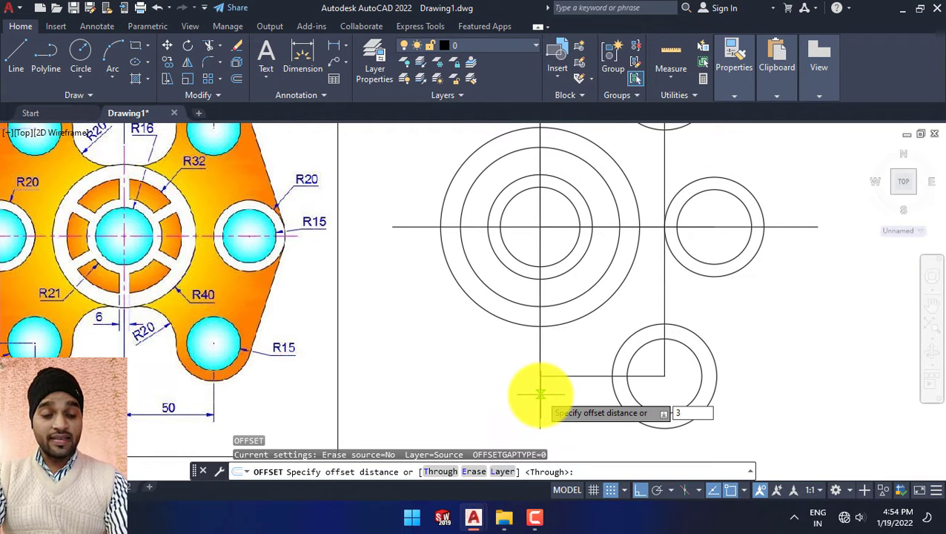
# Step: Offset the vertical centreline 3 units to the right and to the left
pyautogui.press('Return')
pyautogui.click(586, 355)
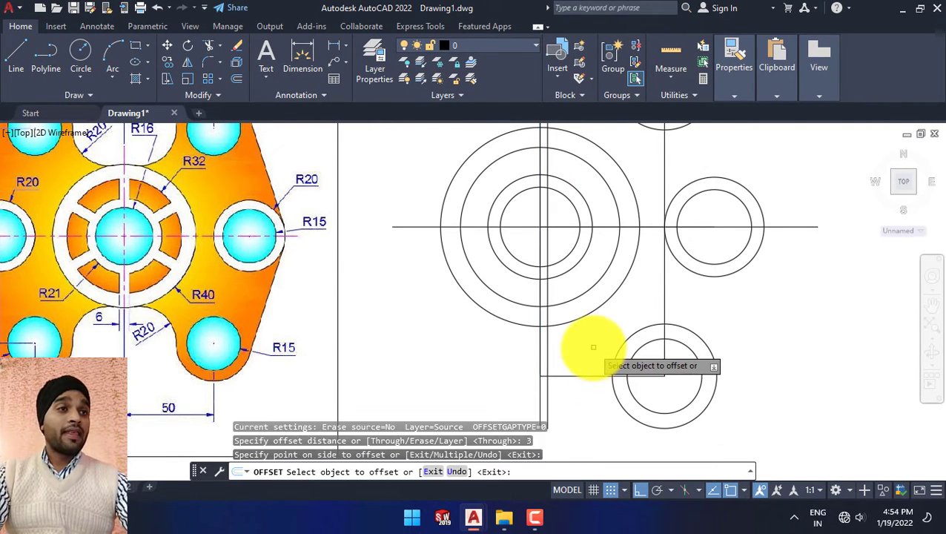
pyautogui.click(539, 347)
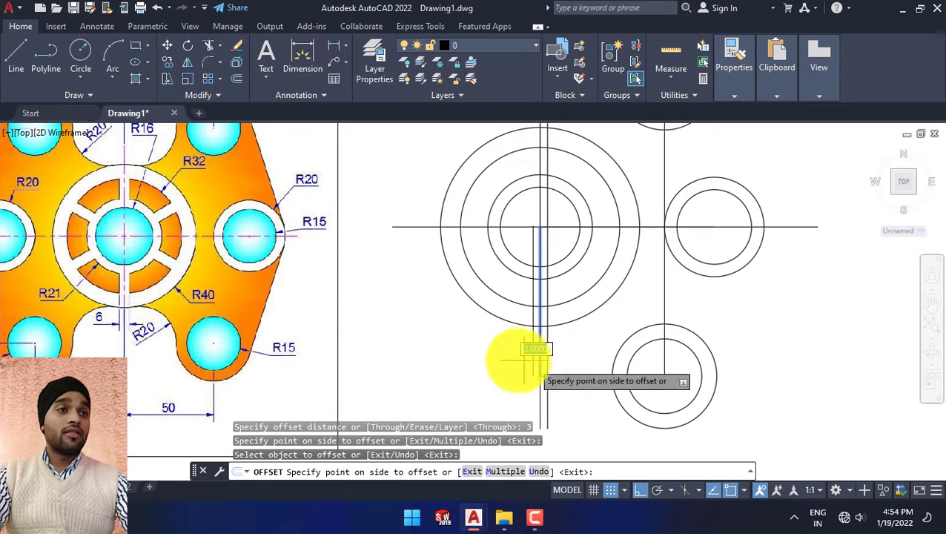
pyautogui.click(485, 345)
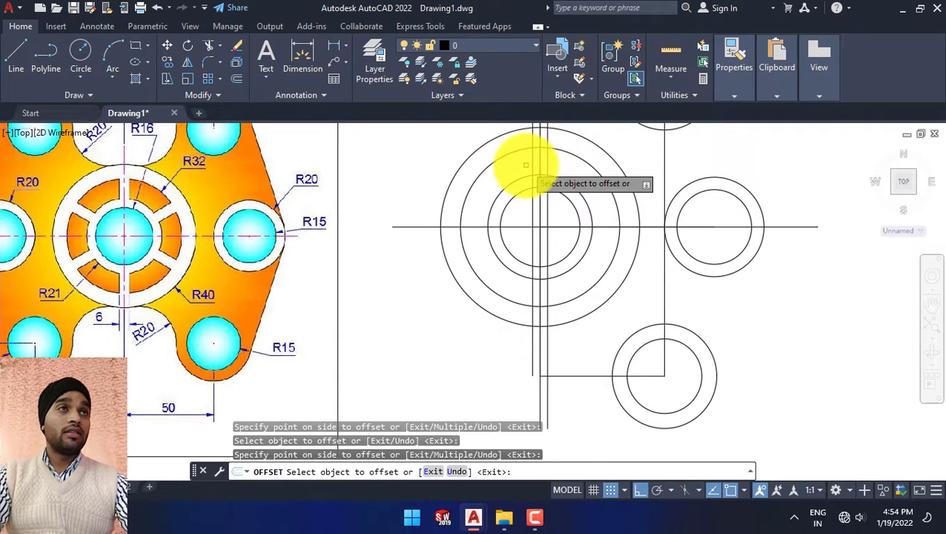
pyautogui.scroll(-4, 491, 197)
pyautogui.moveTo(508, 200); pyautogui.dragTo(475, 232, button='middle')
pyautogui.press('Escape')
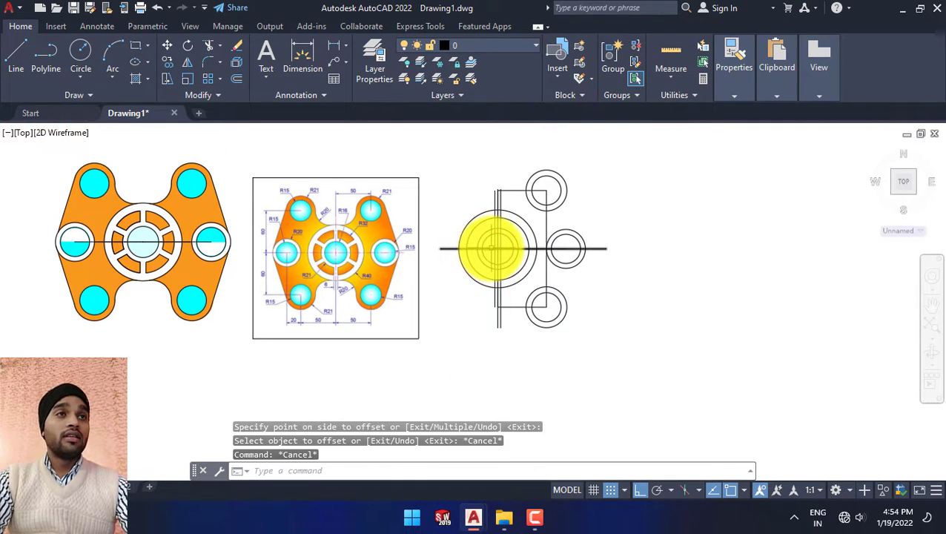
pyautogui.scroll(5, 474, 258)
pyautogui.scroll(-2, 478, 263)
pyautogui.write('TR')
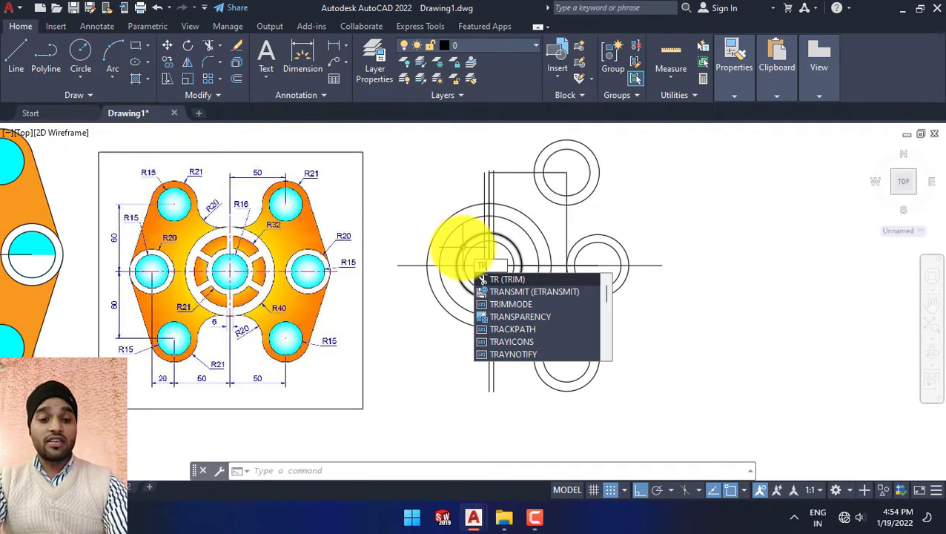
# Step: Trim the inner ring arc between the two vertical offset lines
pyautogui.press('Return')
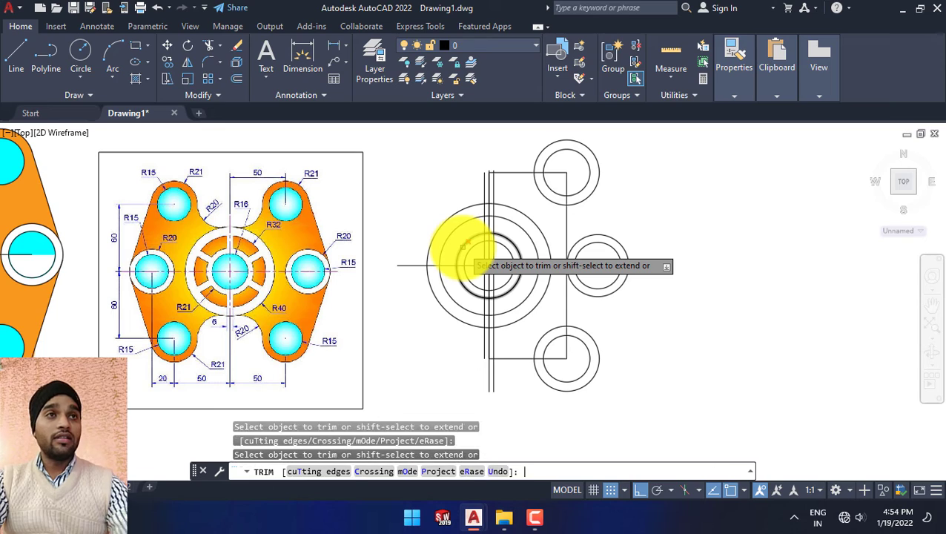
pyautogui.click(486, 208)
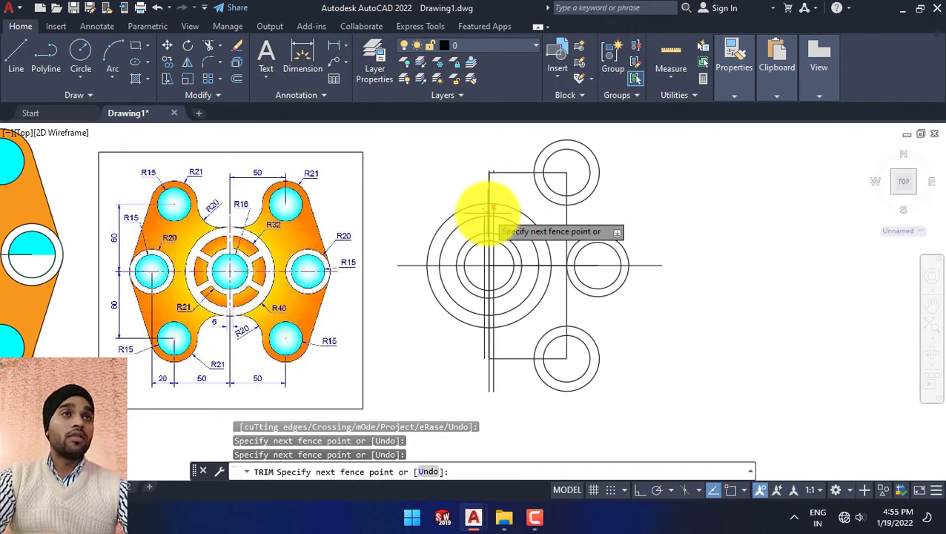
pyautogui.press('Return')
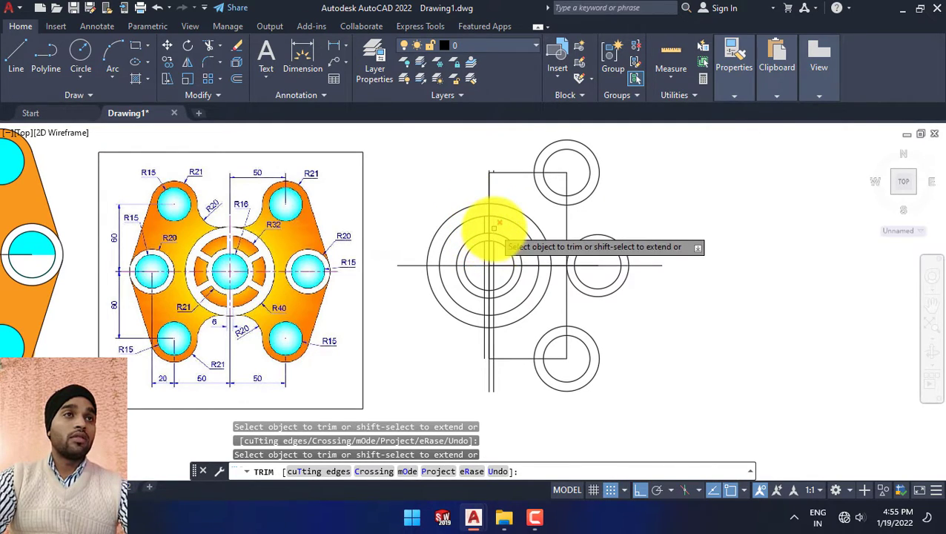
pyautogui.scroll(4, 495, 225)
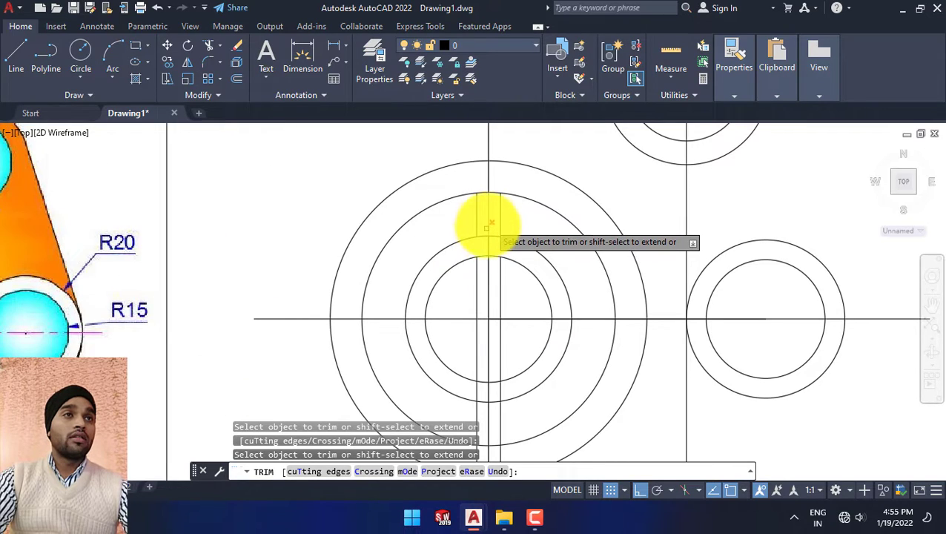
pyautogui.click(493, 236)
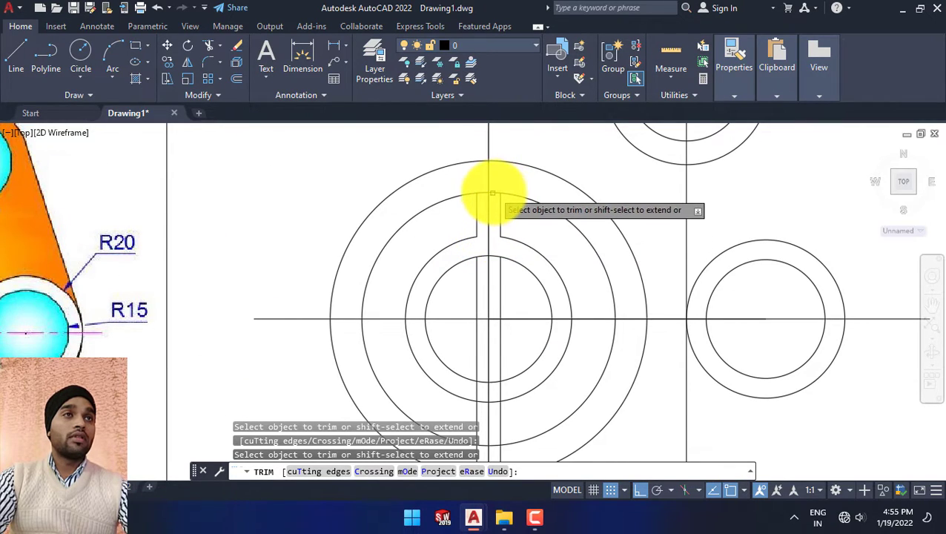
pyautogui.scroll(-2, 489, 246)
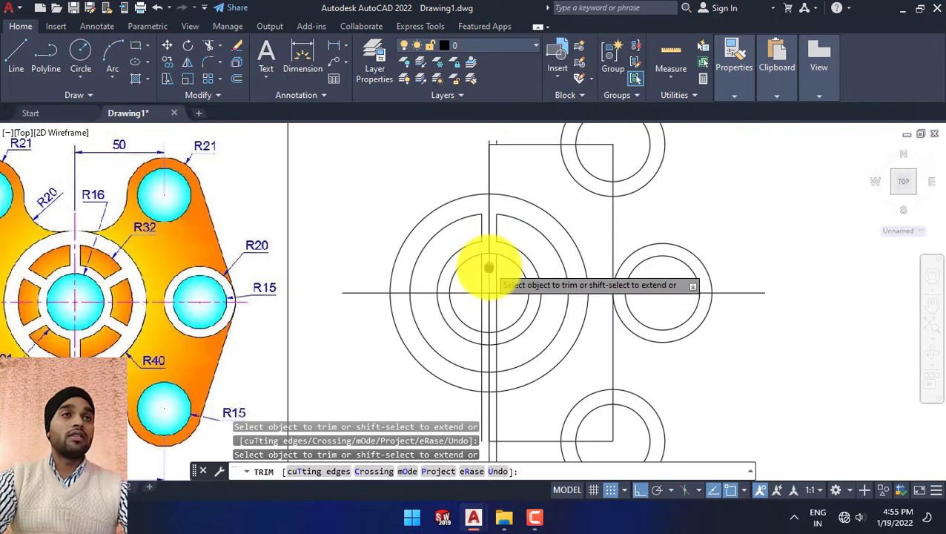
# Step: Fence-trim the remaining ring arcs between the vertical lines, opening the 6-wide gap
pyautogui.click(482, 251)
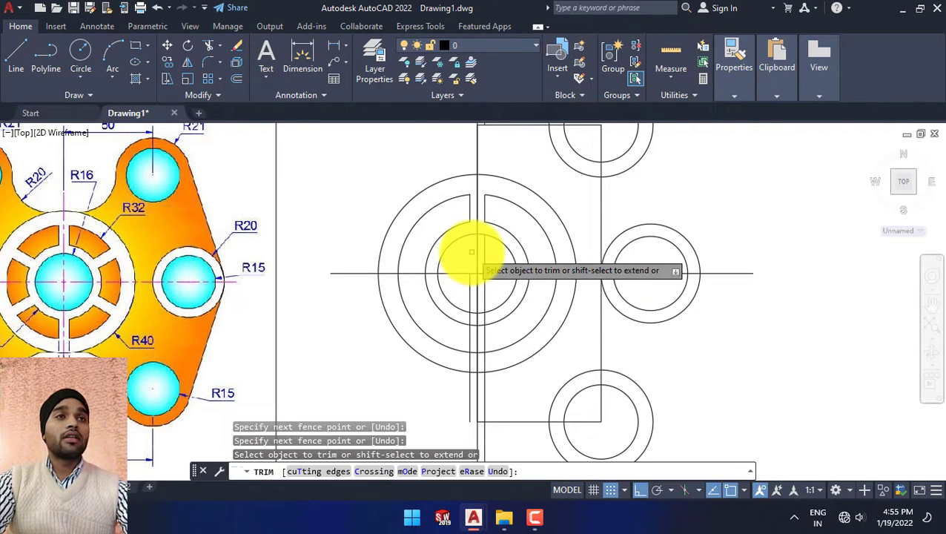
pyautogui.press('Return')
pyautogui.scroll(-2, 485, 255)
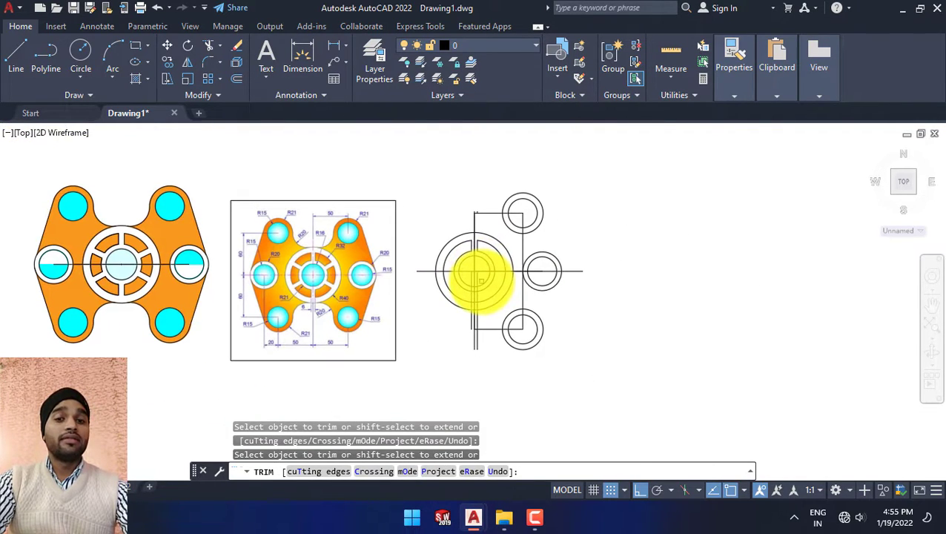
pyautogui.scroll(2, 483, 277)
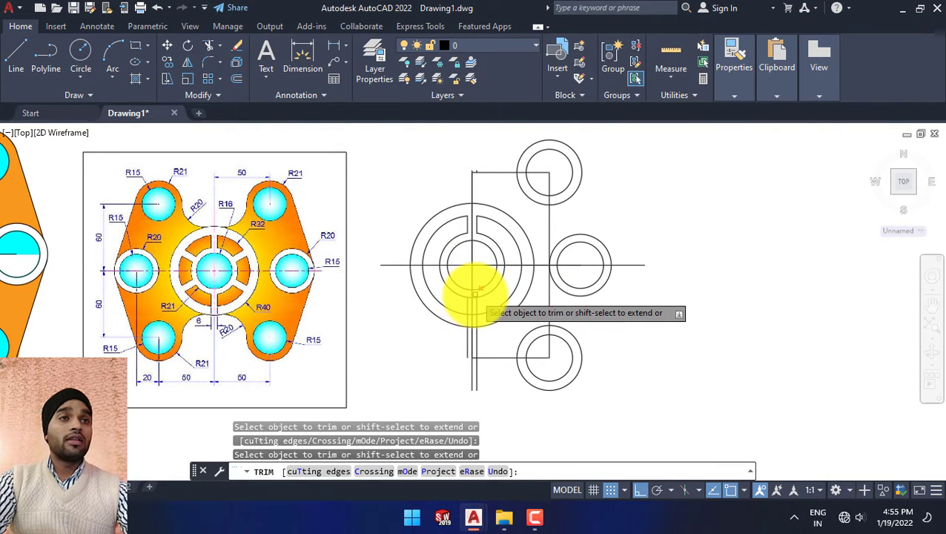
pyautogui.scroll(4, 469, 268)
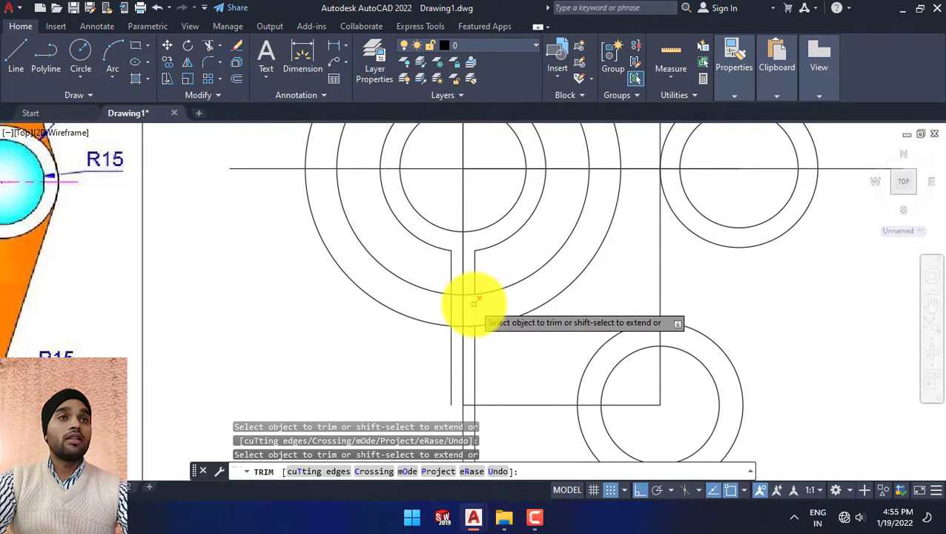
pyautogui.moveTo(456, 252)
pyautogui.mouseDown()
pyautogui.moveTo(464, 295)
pyautogui.moveTo(486, 311)
pyautogui.mouseUp()
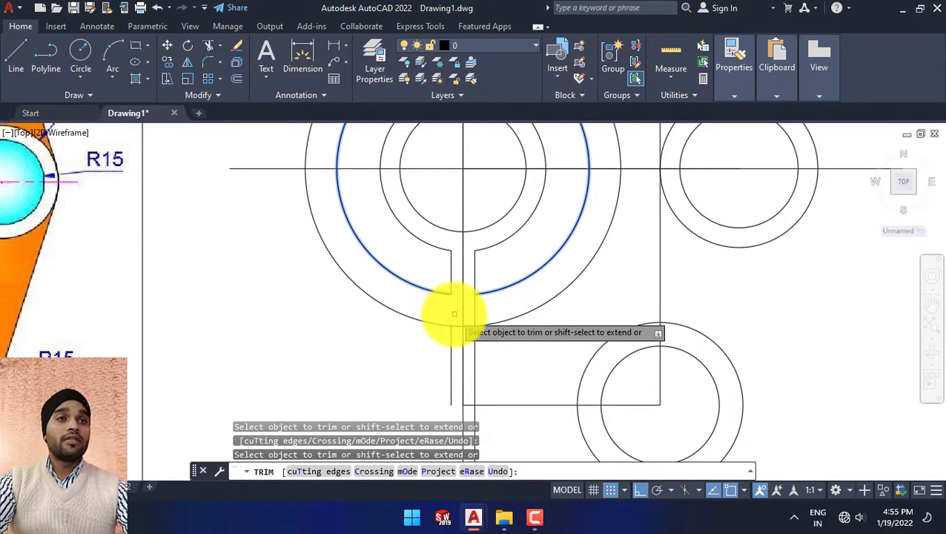
pyautogui.scroll(-1, 482, 308)
pyautogui.scroll(-1, 483, 315)
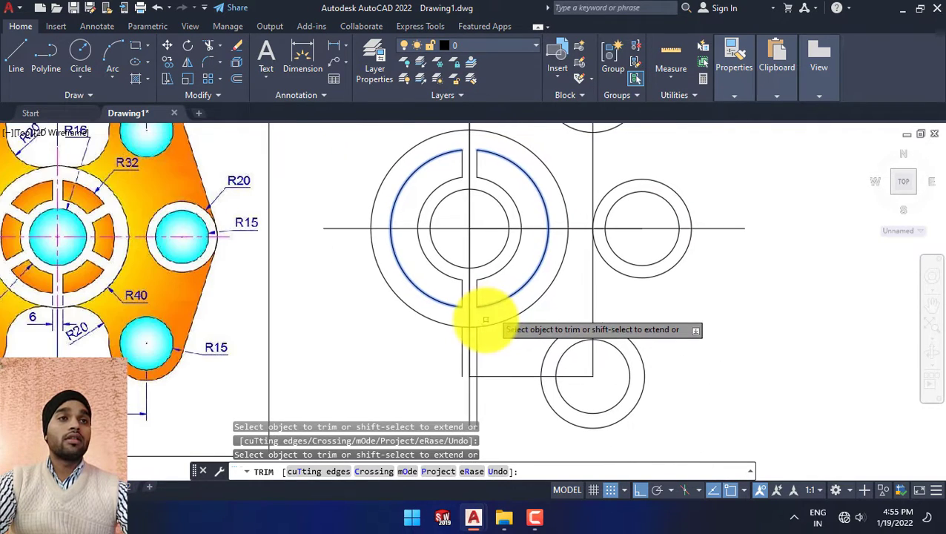
pyautogui.moveTo(469, 350); pyautogui.dragTo(461, 376)
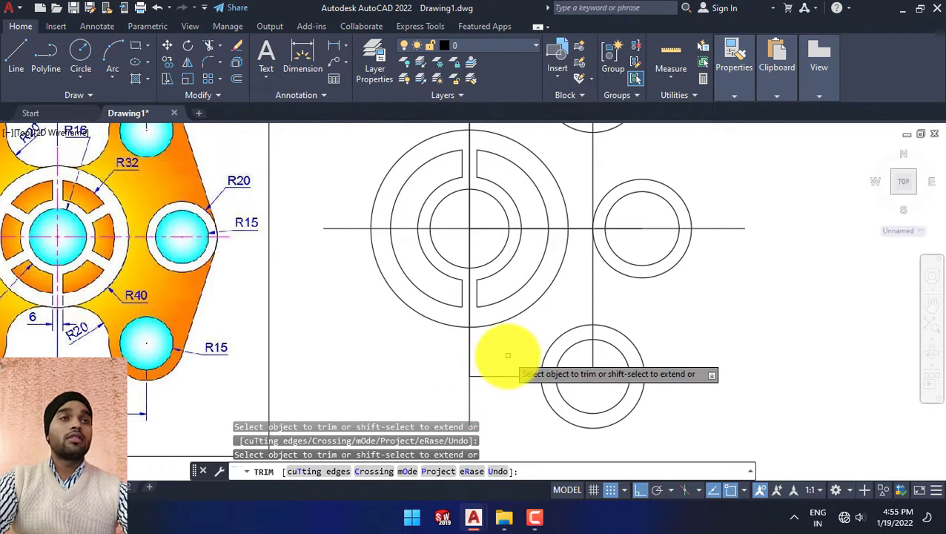
pyautogui.scroll(-1, 496, 371)
pyautogui.scroll(-1, 486, 360)
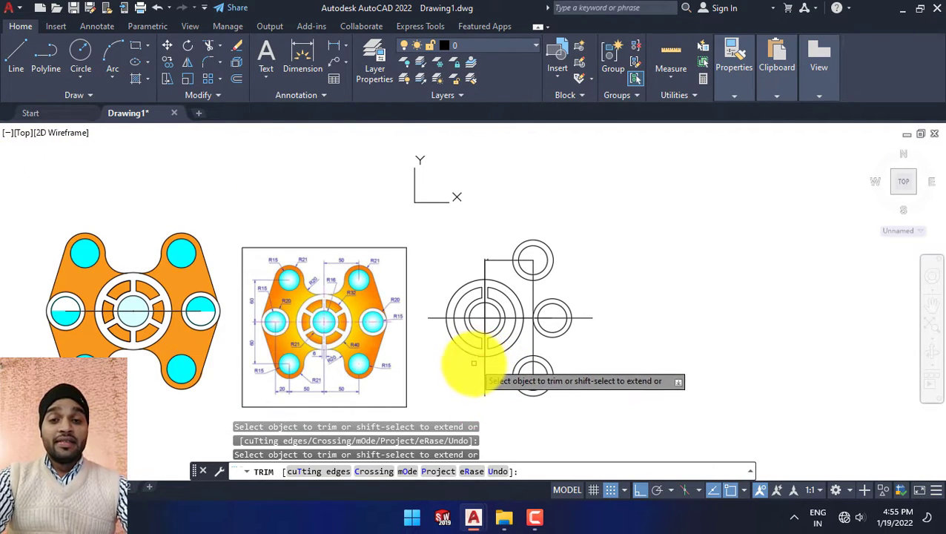
pyautogui.press('Escape')
pyautogui.scroll(1, 318, 318)
# Step: Draw a diagonal guide line from the hub centre angled up-right
pyautogui.scroll(-1, 341, 304)
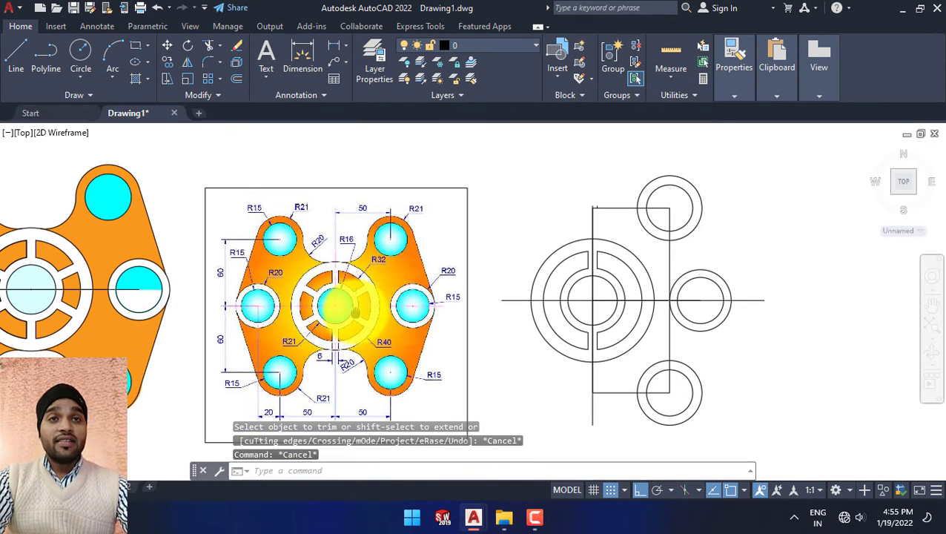
pyautogui.scroll(1, 217, 296)
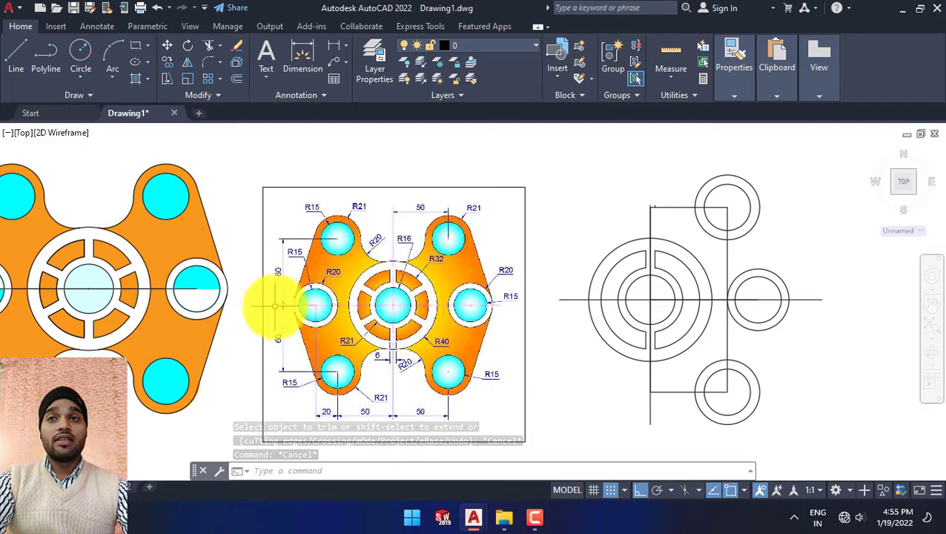
pyautogui.scroll(-1, 282, 304)
pyautogui.scroll(2, 411, 317)
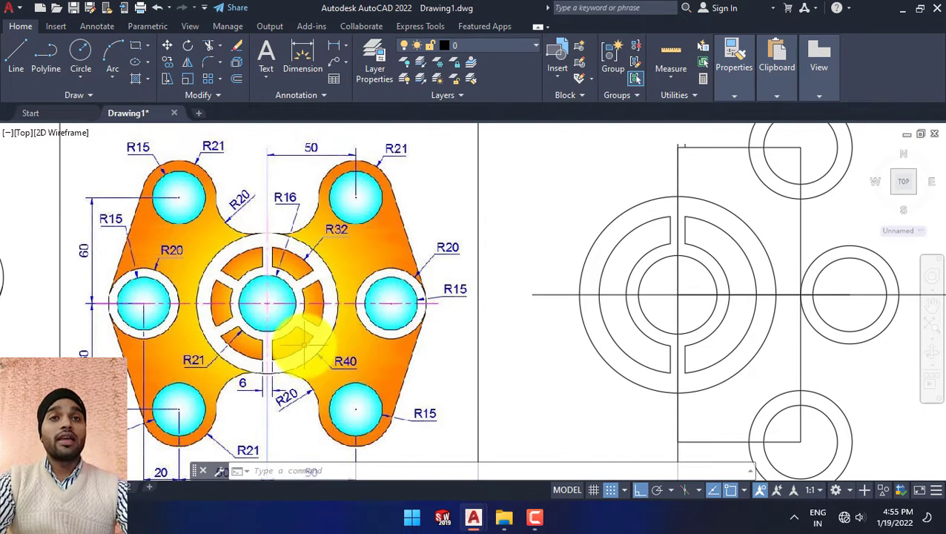
pyautogui.scroll(-1, 304, 319)
pyautogui.scroll(-1, 314, 293)
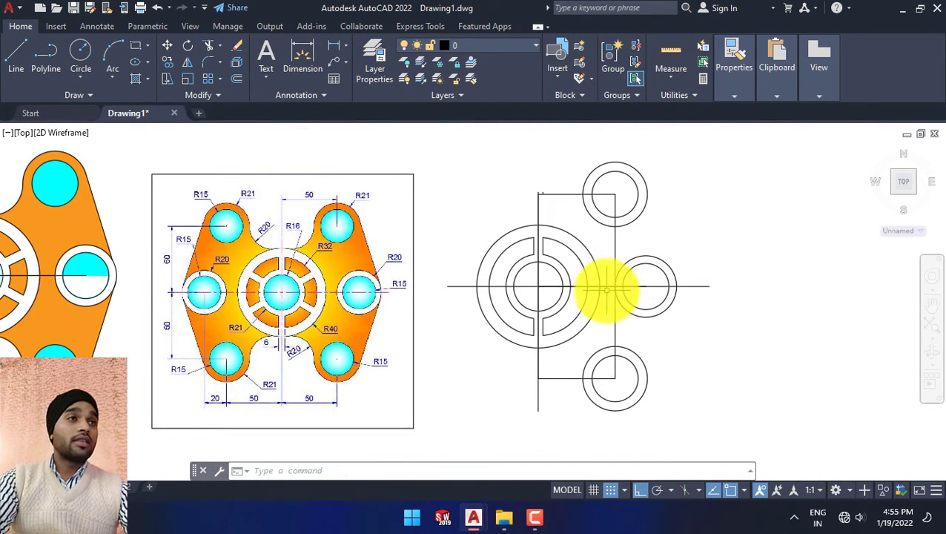
pyautogui.click(18, 67)
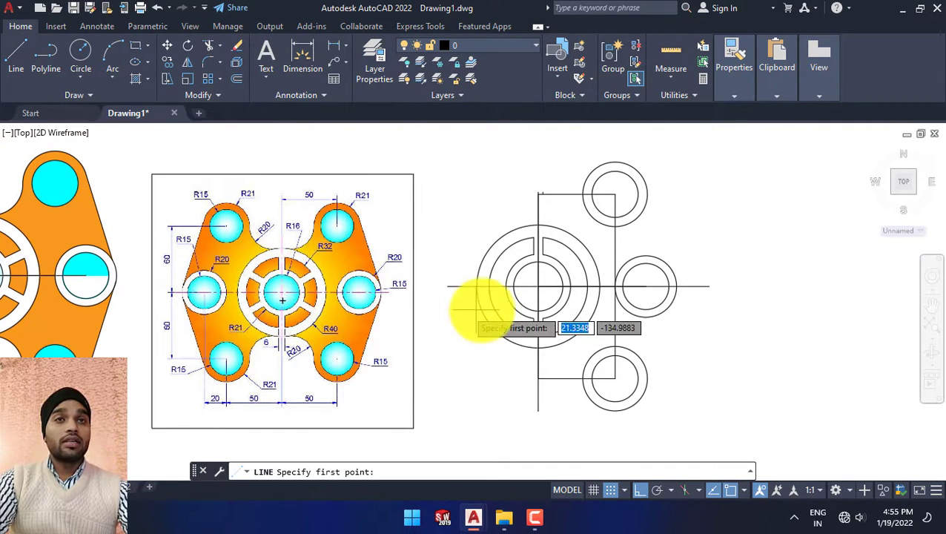
pyautogui.click(538, 286)
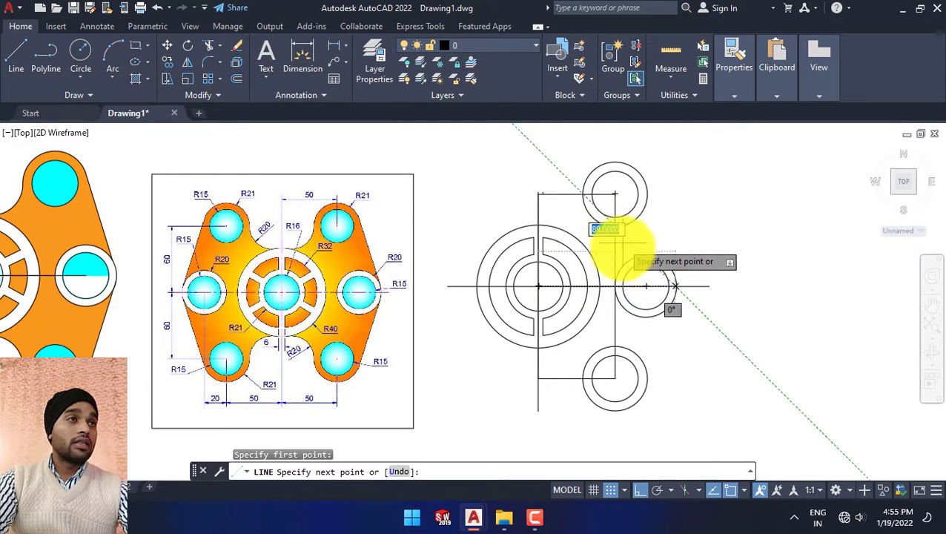
pyautogui.click(614, 240)
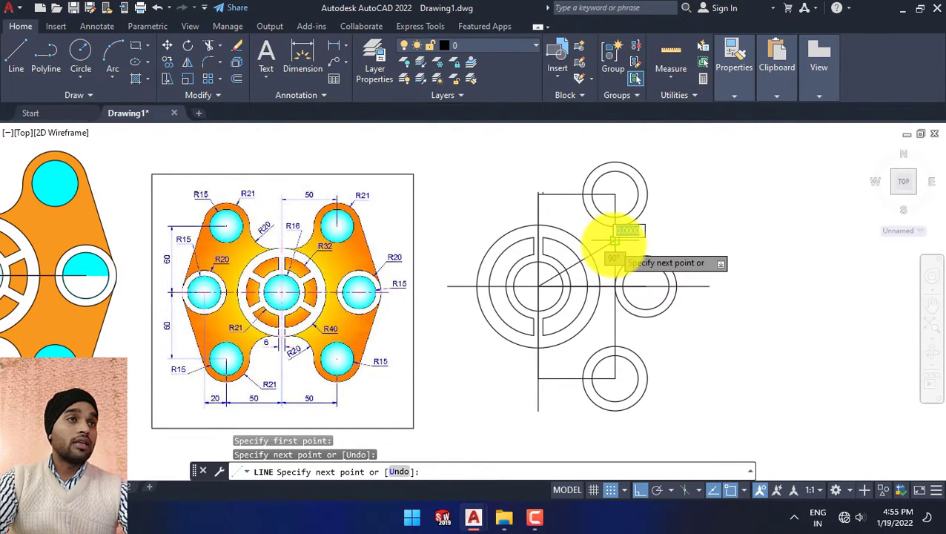
pyautogui.press('Escape')
# Step: Draw a second guide line from the hub centre angled down-right
pyautogui.click(12, 54)
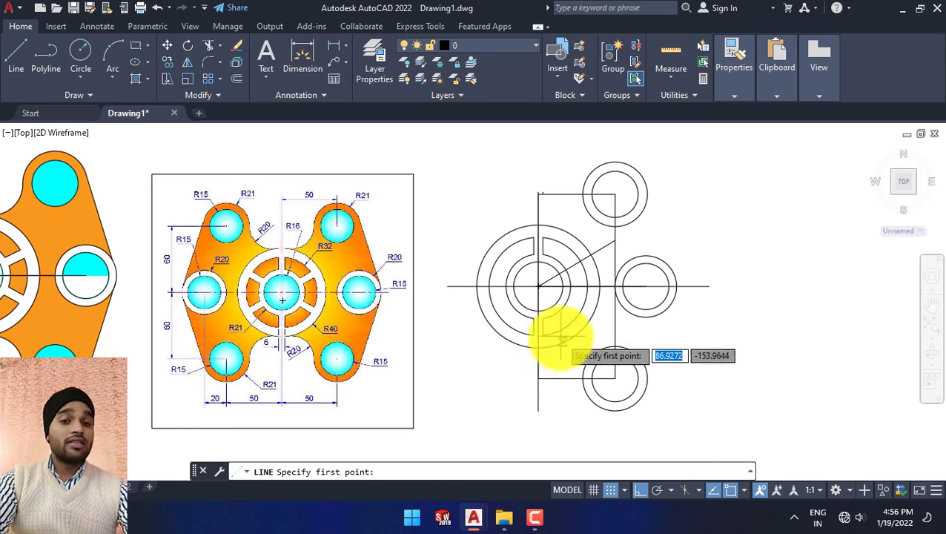
pyautogui.click(539, 286)
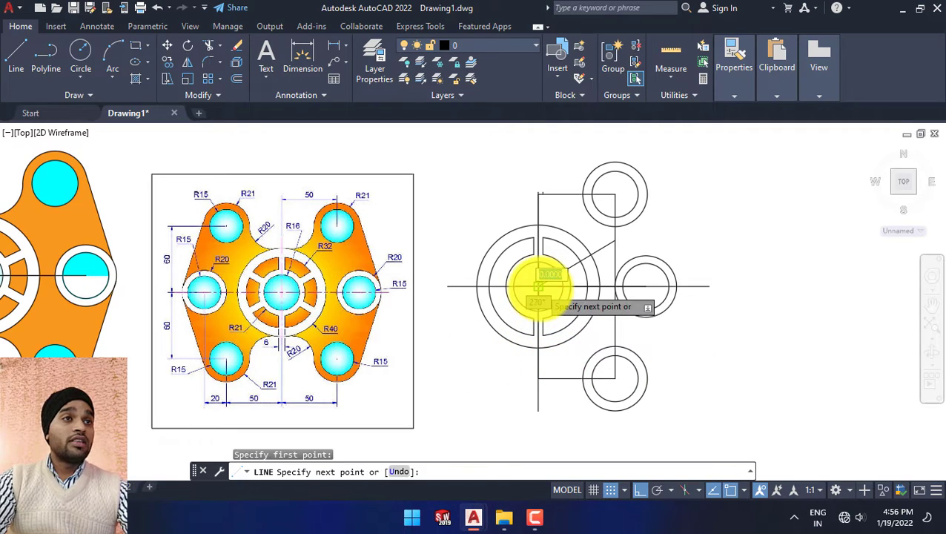
pyautogui.click(615, 331)
pyautogui.press('Escape')
pyautogui.press('Escape')
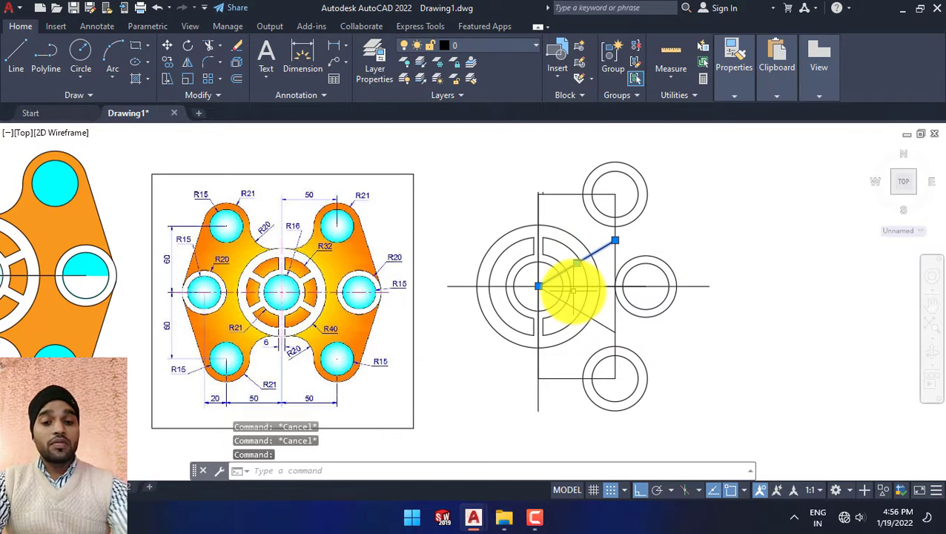
# Step: Offset both diagonal guide lines by 3 on each side to outline the spoke gaps
pyautogui.write('o')
pyautogui.press('Return')
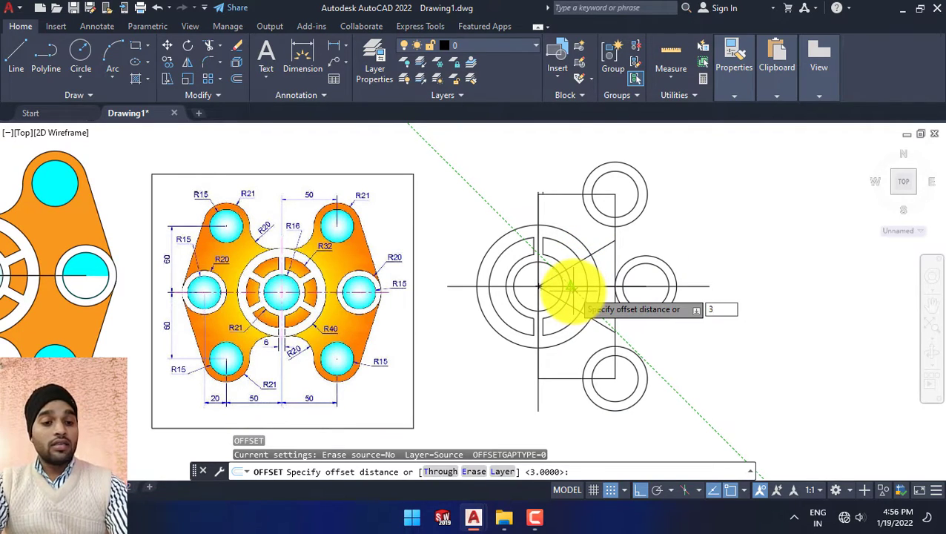
pyautogui.press('Return')
pyautogui.click(569, 289)
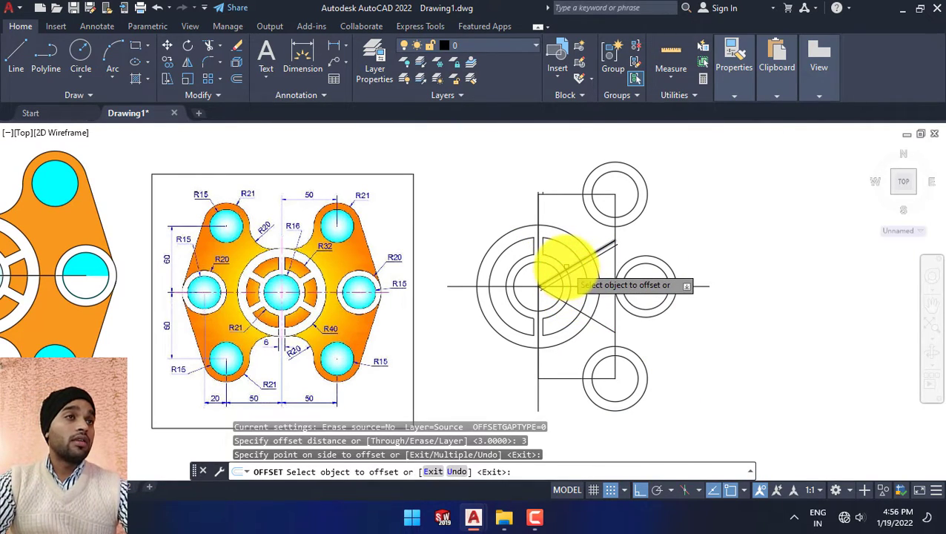
pyautogui.click(568, 267)
pyautogui.click(565, 242)
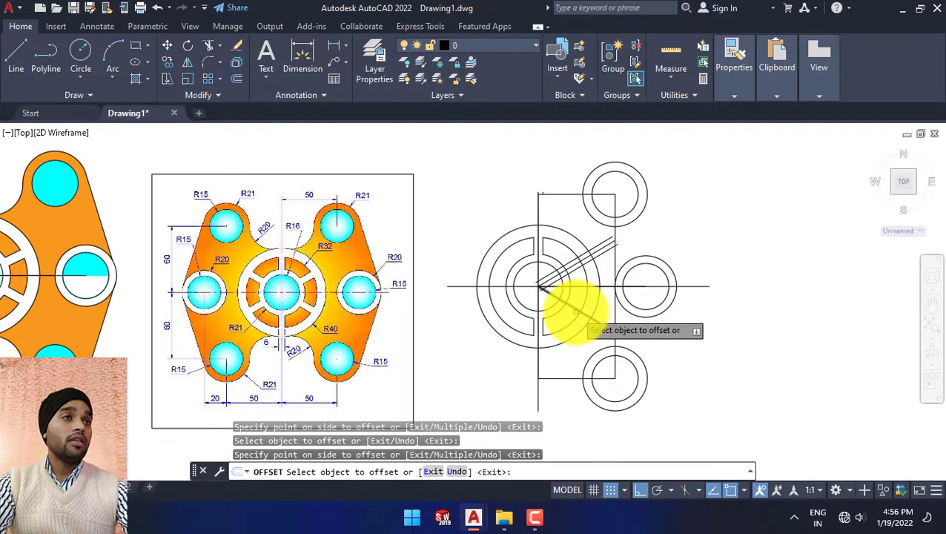
pyautogui.click(574, 297)
pyautogui.click(558, 320)
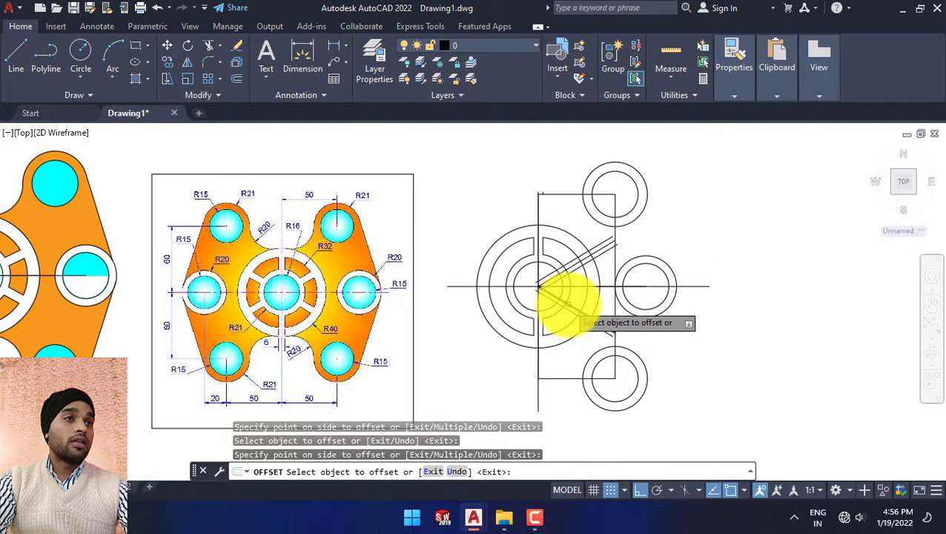
pyautogui.click(567, 304)
pyautogui.click(568, 308)
pyautogui.press('Escape')
pyautogui.press('Escape')
pyautogui.press('Escape')
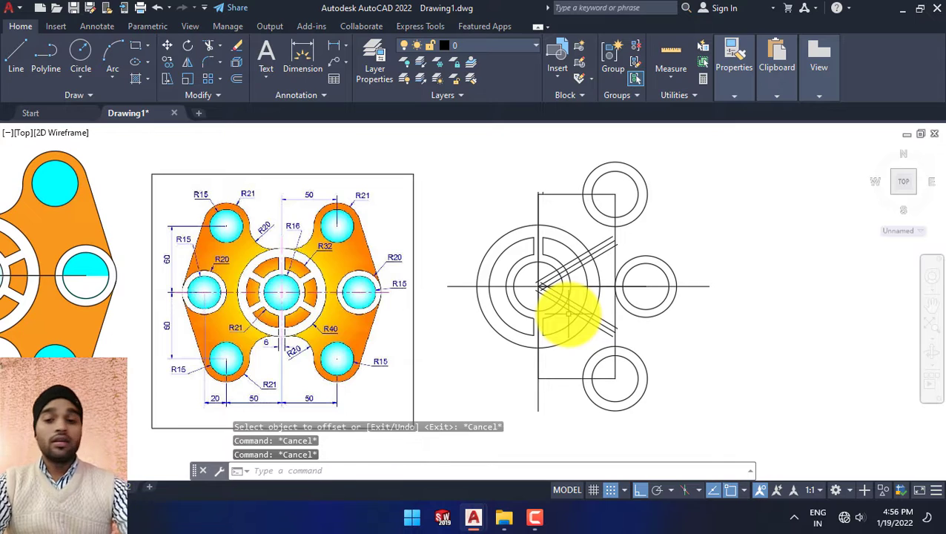
# Step: Trim away the short stray diagonal piece beside the upper-right spoke
pyautogui.press('Return')
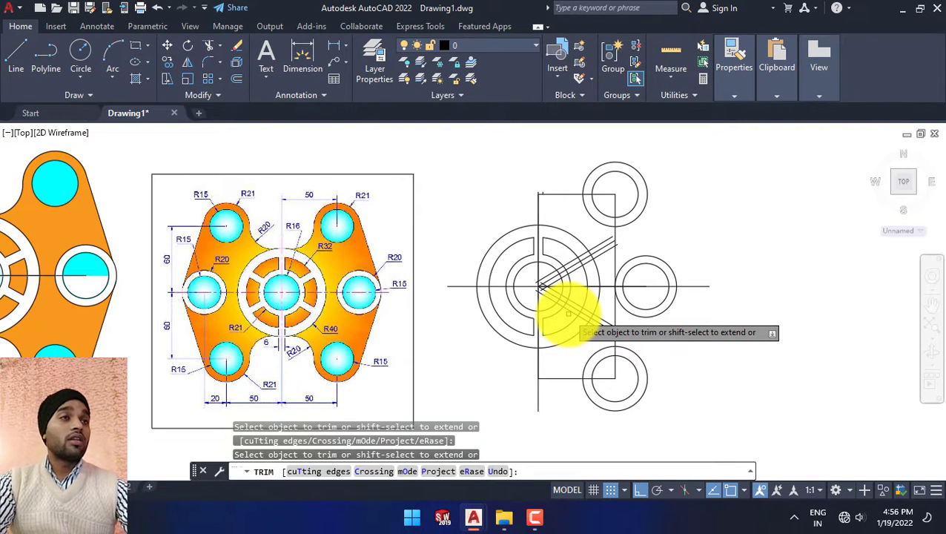
pyautogui.scroll(4, 553, 294)
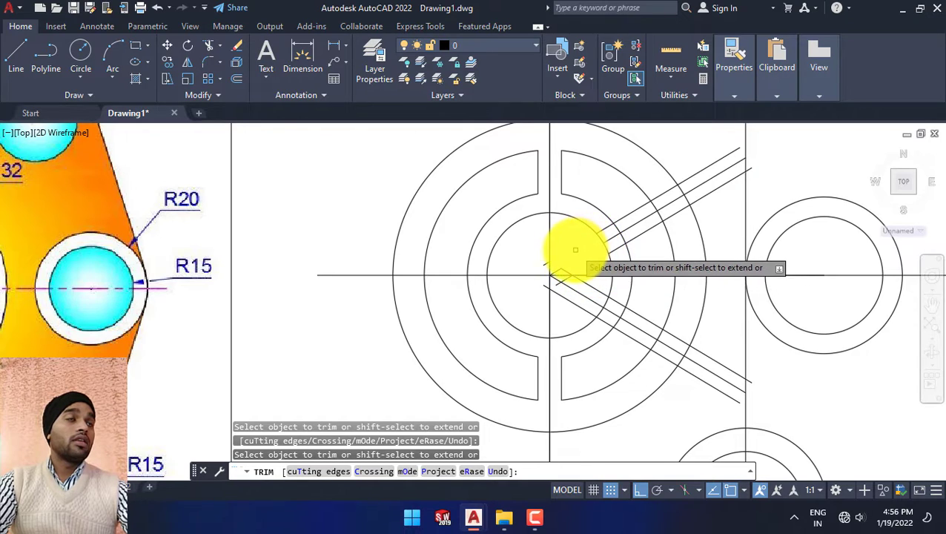
pyautogui.scroll(-2, 539, 285)
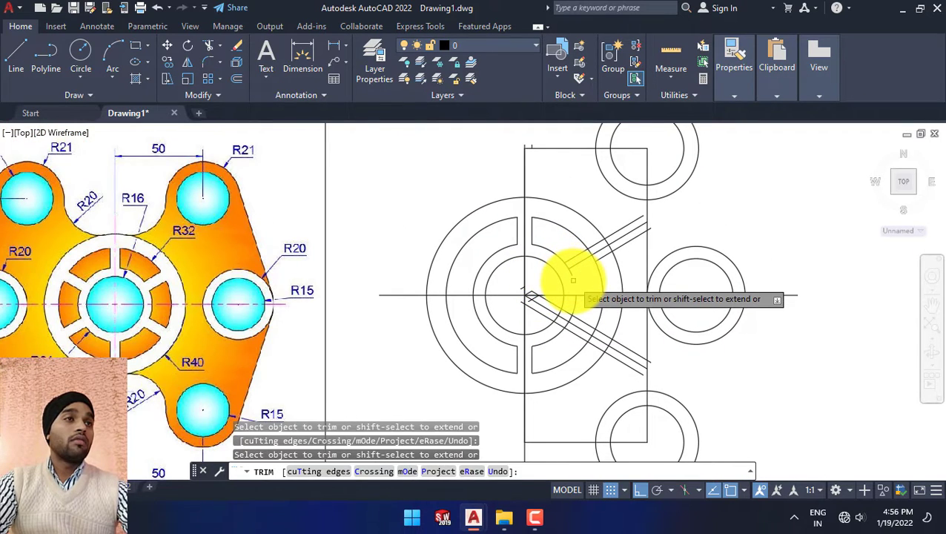
pyautogui.moveTo(554, 292); pyautogui.dragTo(580, 292)
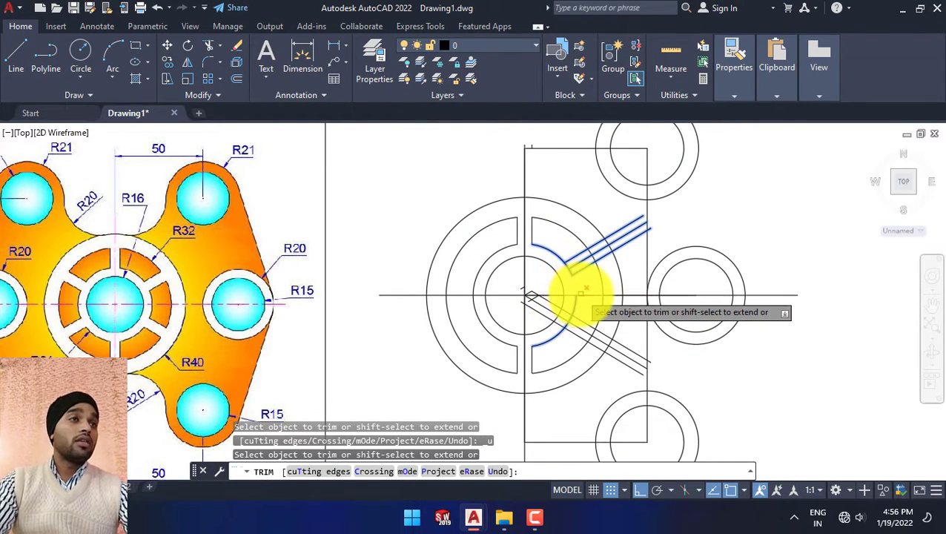
pyautogui.scroll(2, 581, 295)
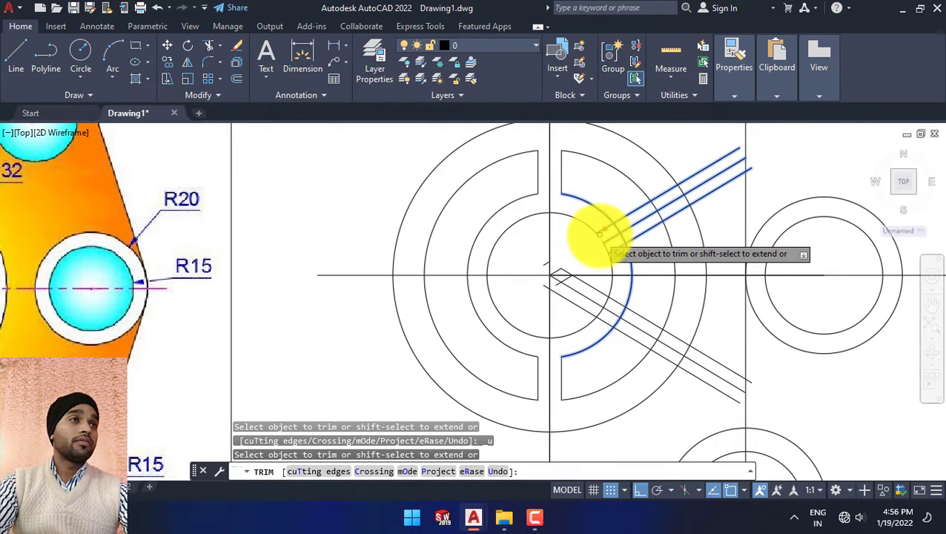
pyautogui.click(612, 237)
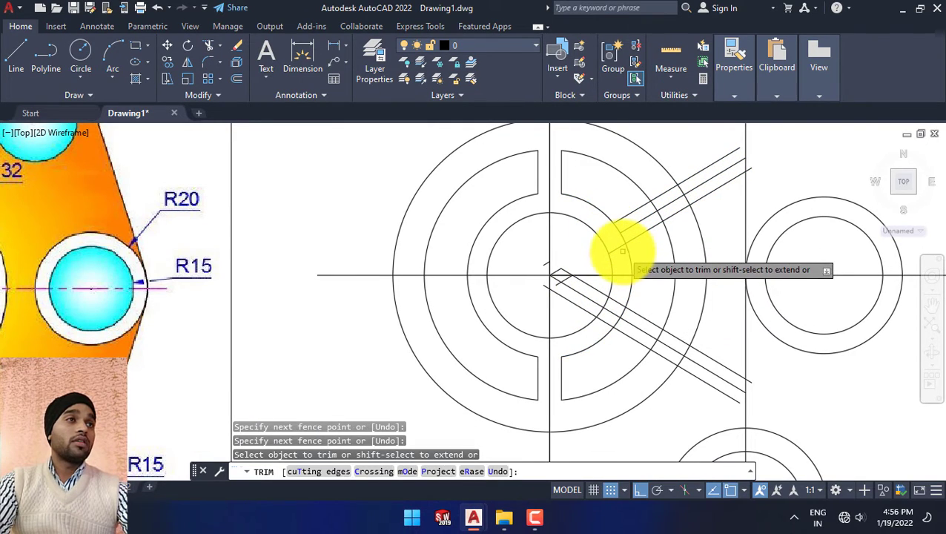
pyautogui.click(626, 253)
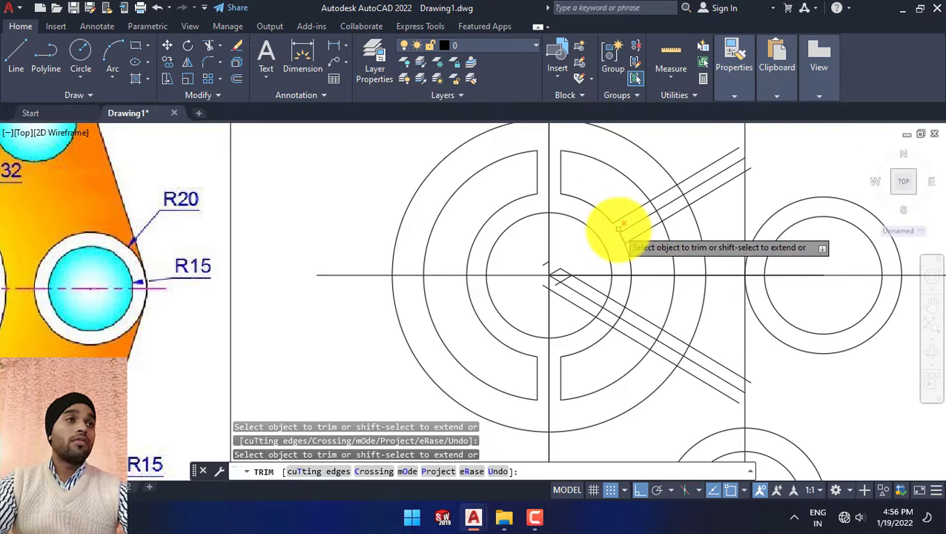
pyautogui.click(623, 232)
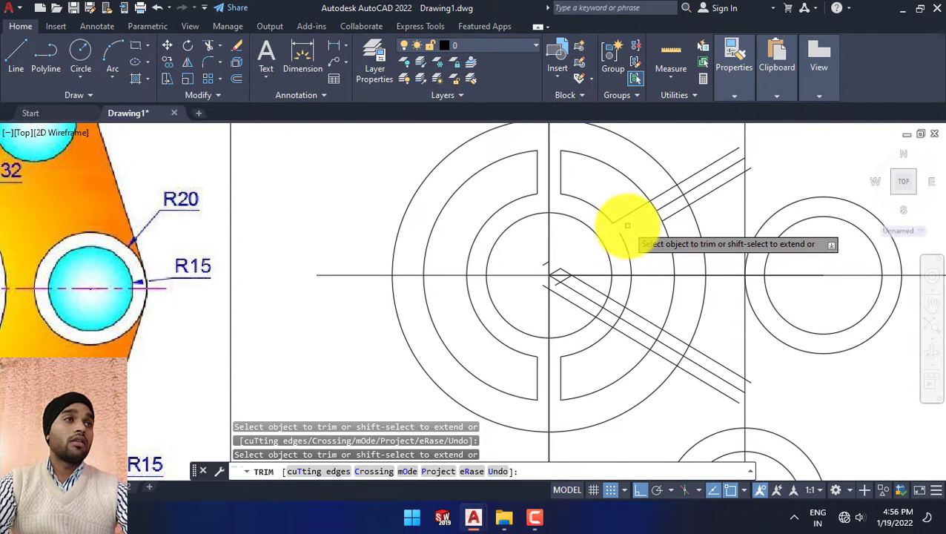
pyautogui.scroll(-3, 626, 241)
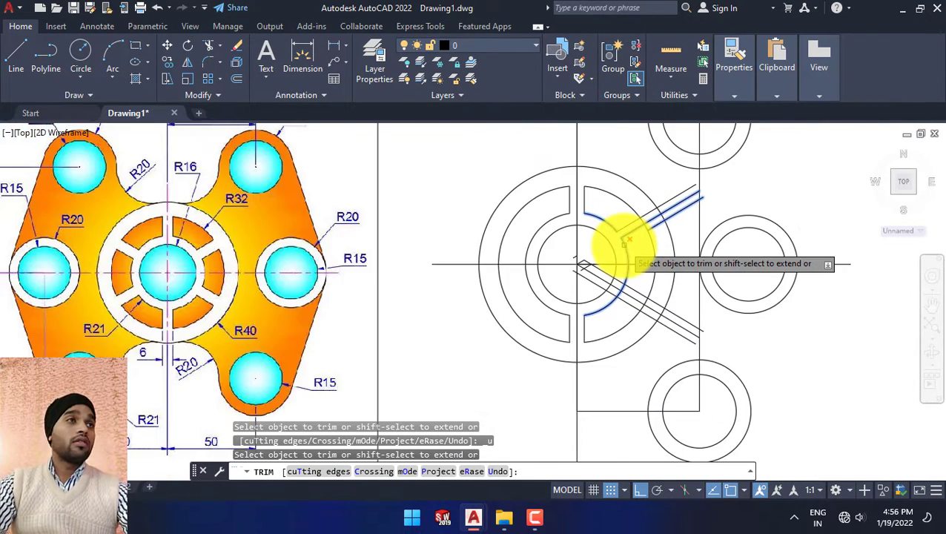
pyautogui.scroll(2, 593, 285)
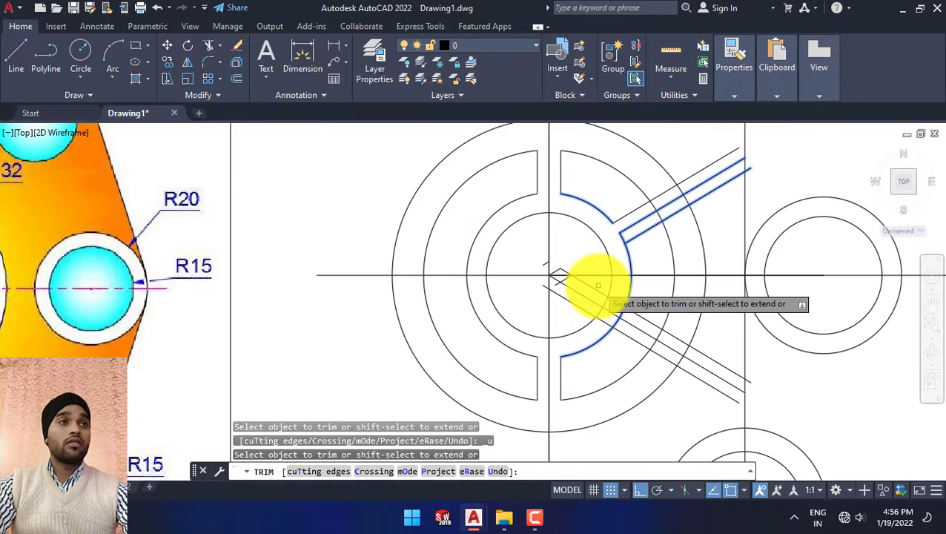
pyautogui.press('Escape')
pyautogui.press('Escape')
pyautogui.press('Escape')
pyautogui.scroll(-1, 604, 248)
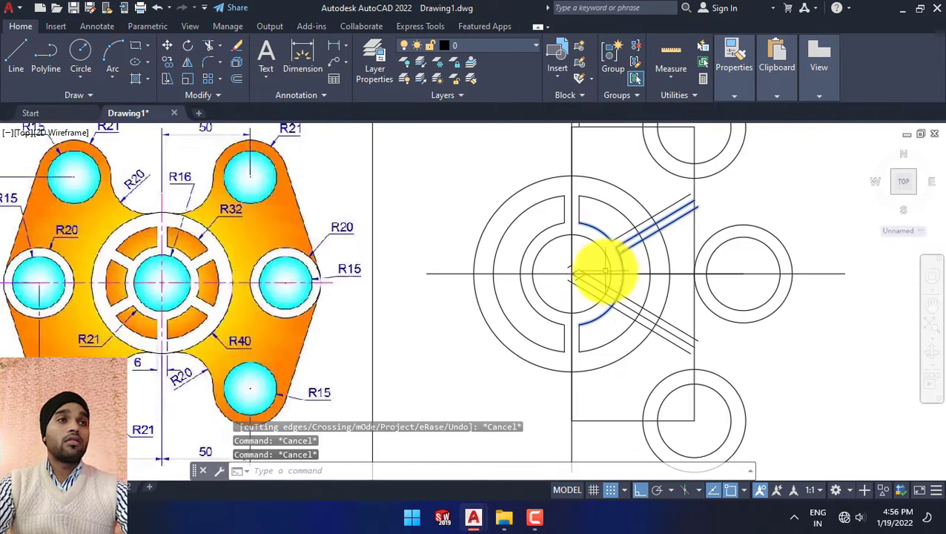
pyautogui.scroll(-2, 519, 282)
pyautogui.scroll(-3, 459, 281)
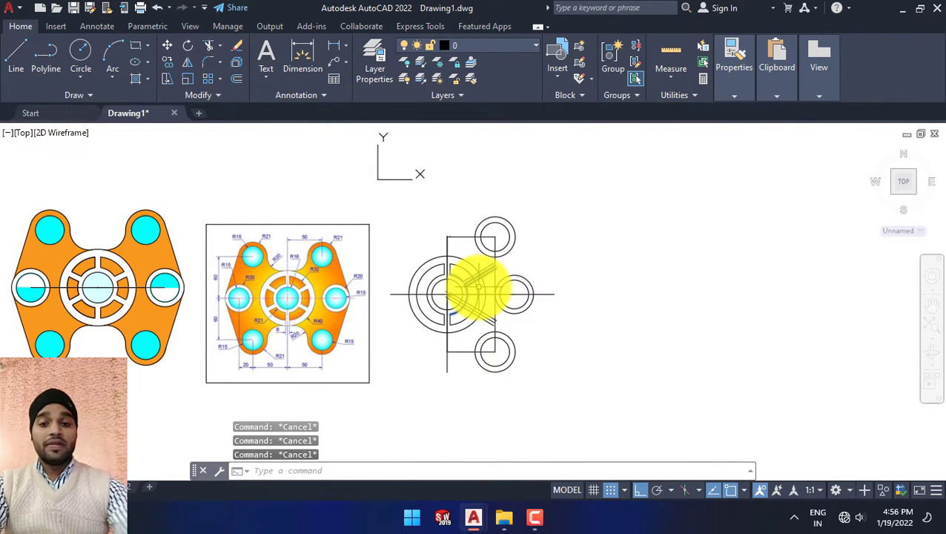
# Step: Trim the slot line pieces, upper-right diagonals and inner diagonal stubs inside the hub
pyautogui.press('space')
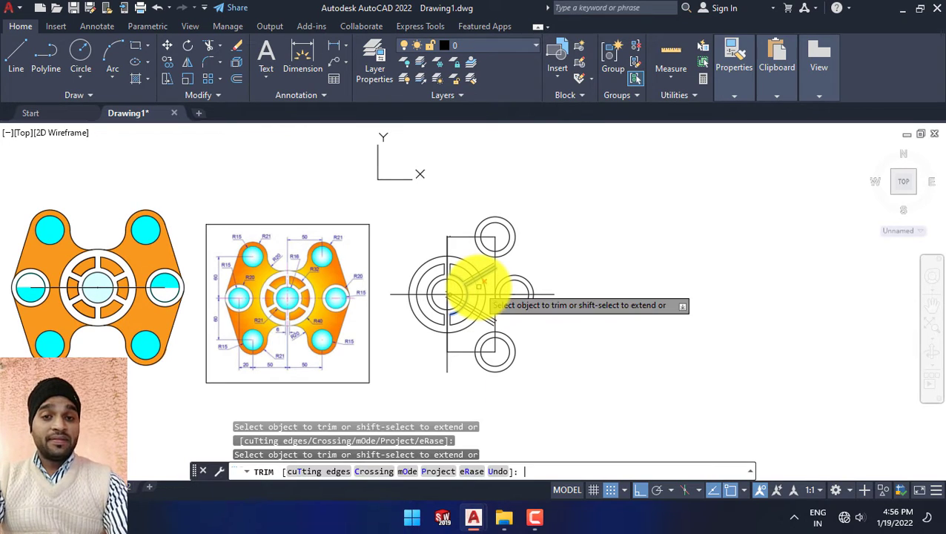
pyautogui.scroll(4, 478, 286)
pyautogui.scroll(1, 445, 275)
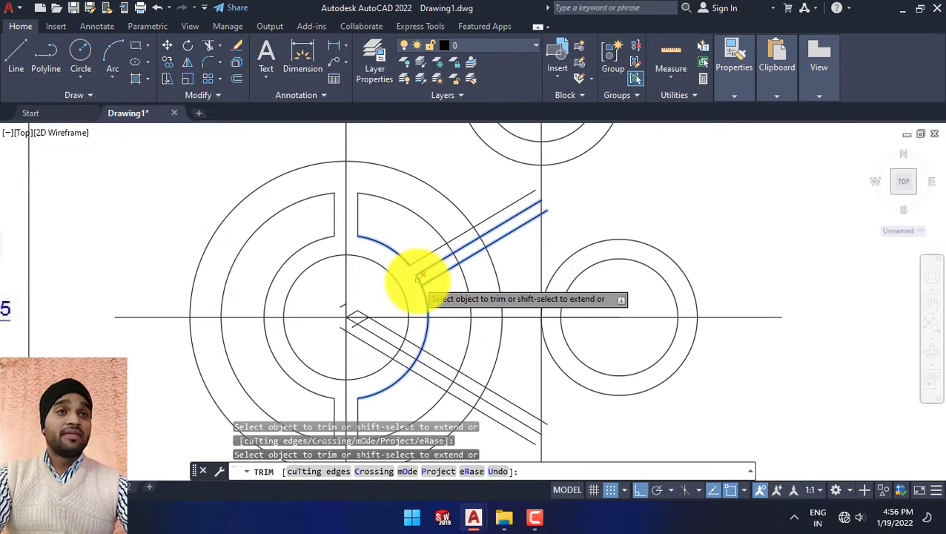
pyautogui.click(431, 254)
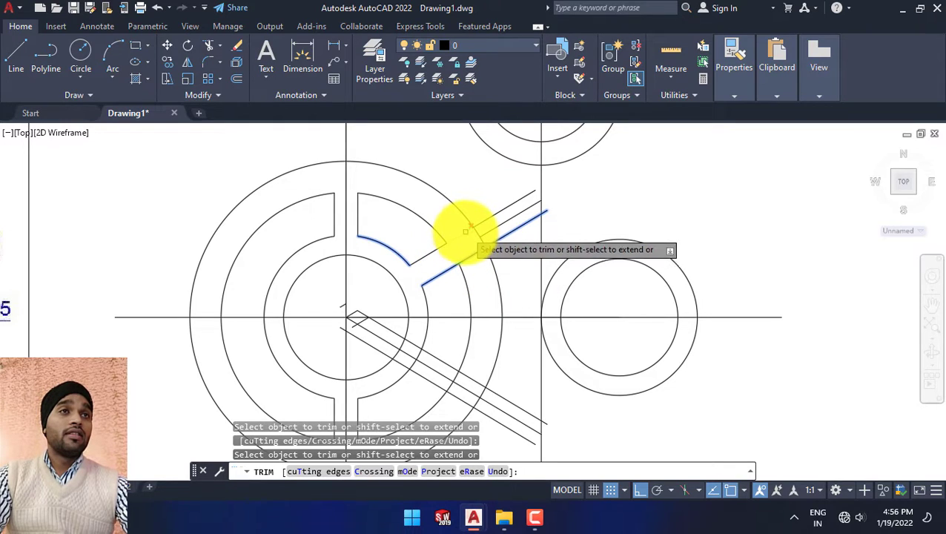
pyautogui.click(467, 252)
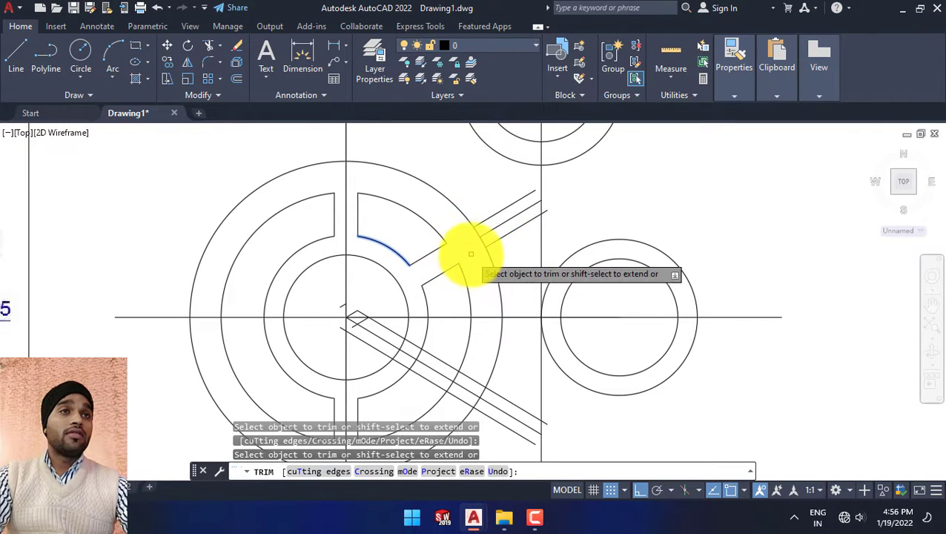
pyautogui.click(507, 239)
pyautogui.click(507, 216)
pyautogui.press('Return')
pyautogui.scroll(-2, 495, 259)
pyautogui.moveTo(513, 313); pyautogui.dragTo(513, 281, button='middle')
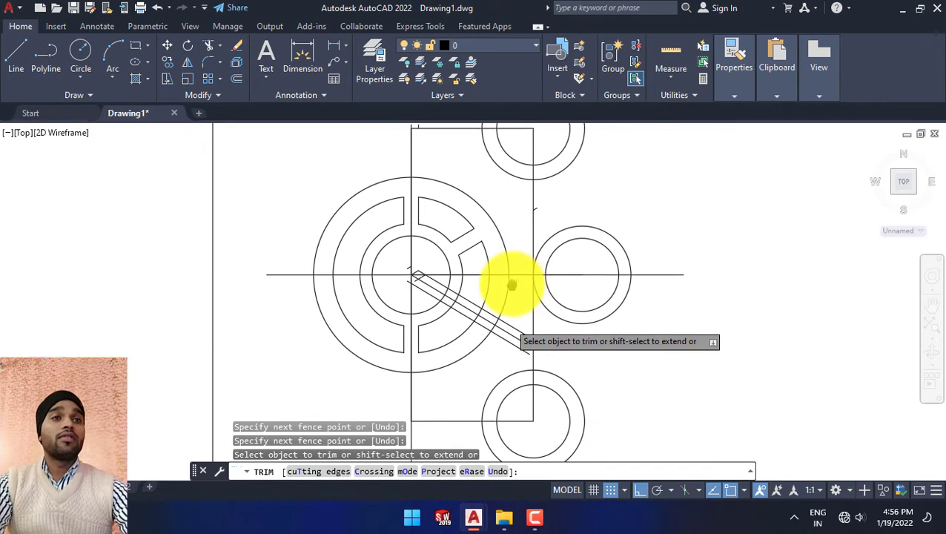
pyautogui.click(423, 277)
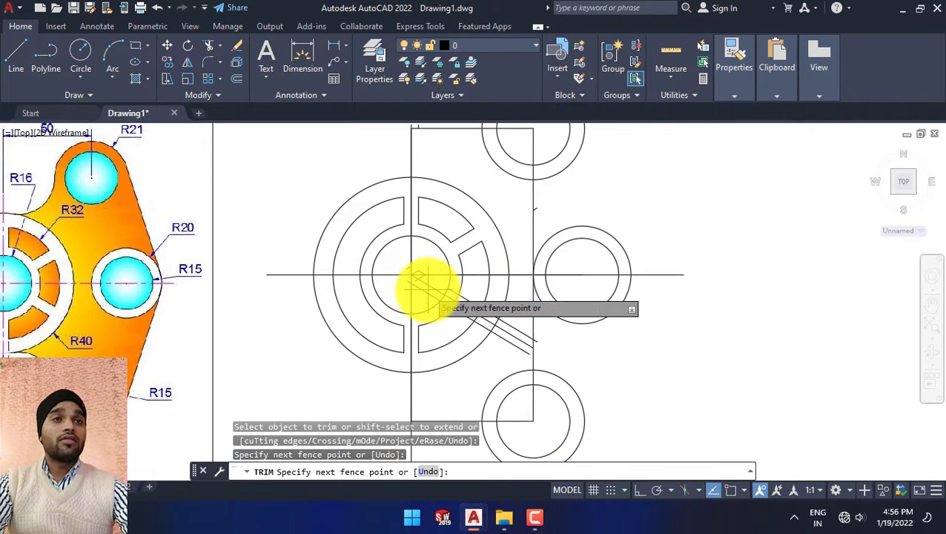
pyautogui.click(431, 284)
pyautogui.press('Return')
pyautogui.click(422, 285)
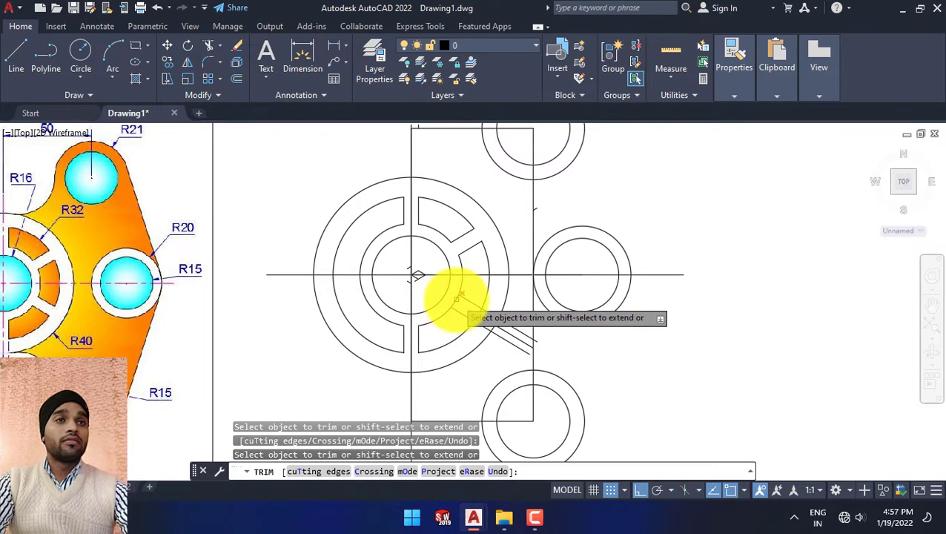
# Step: Trim the excess lower-right spoke lines and arcs, leaving three ring segments
pyautogui.click(481, 326)
pyautogui.click(486, 327)
pyautogui.press('Return')
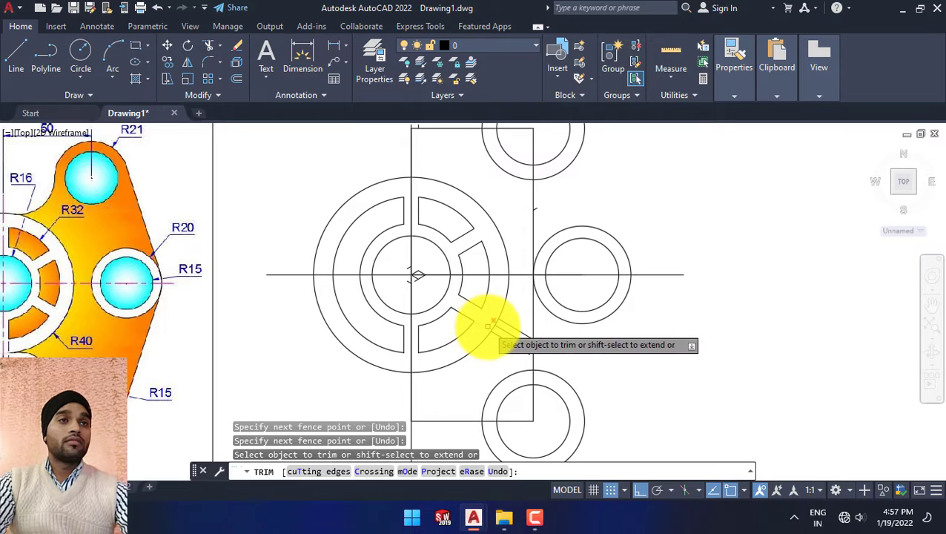
pyautogui.click(496, 341)
pyautogui.press('Return')
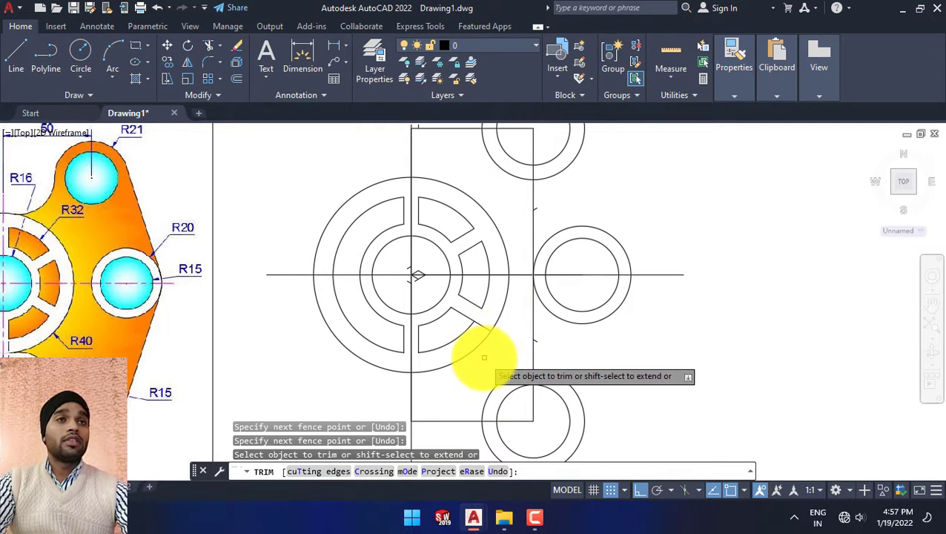
pyautogui.click(419, 275)
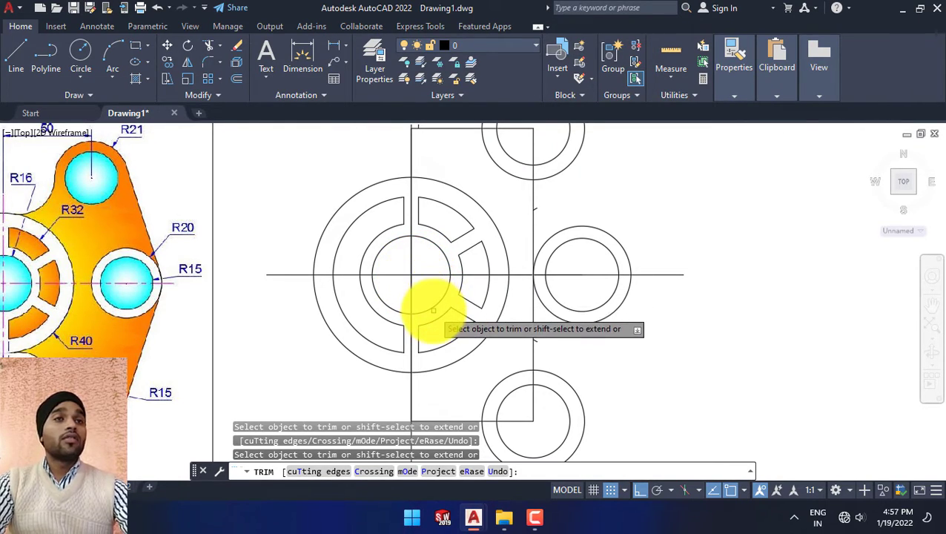
pyautogui.scroll(1, 436, 315)
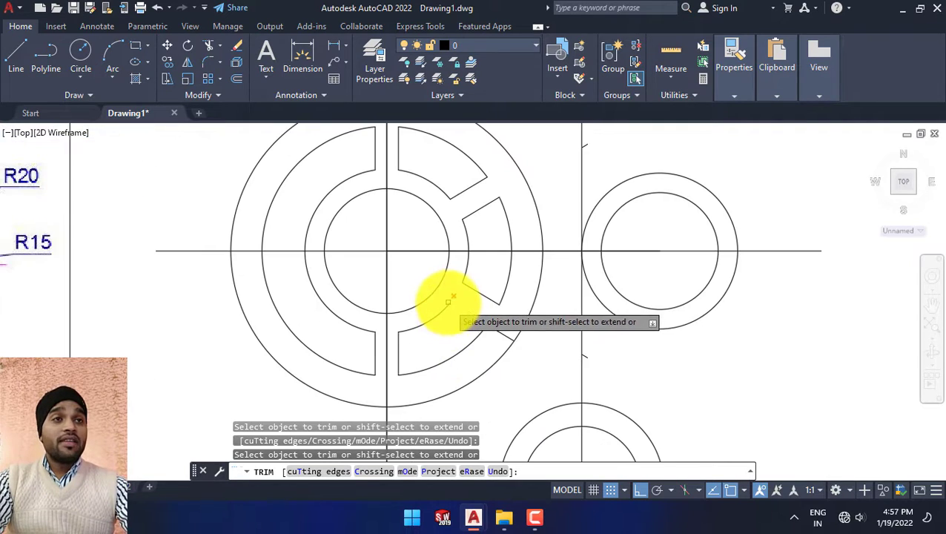
pyautogui.scroll(-1, 444, 300)
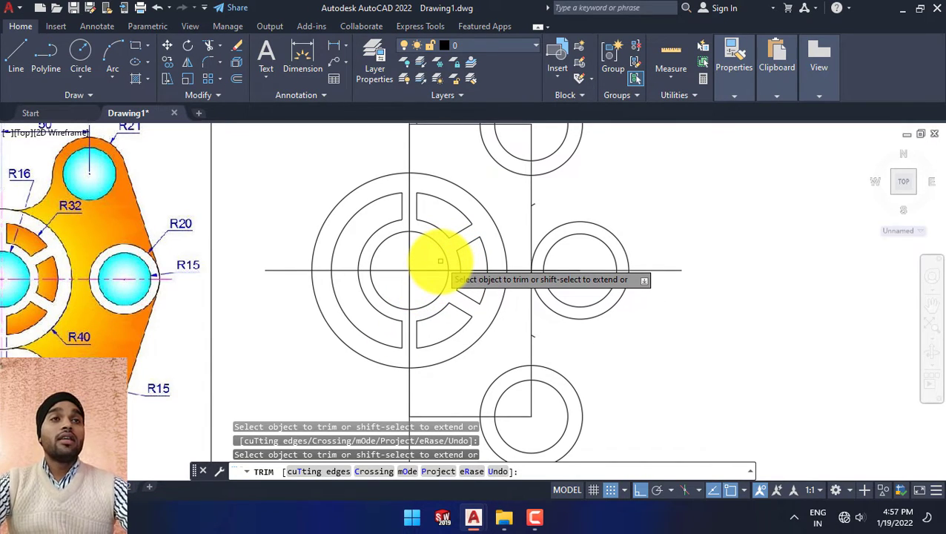
pyautogui.scroll(-2, 474, 282)
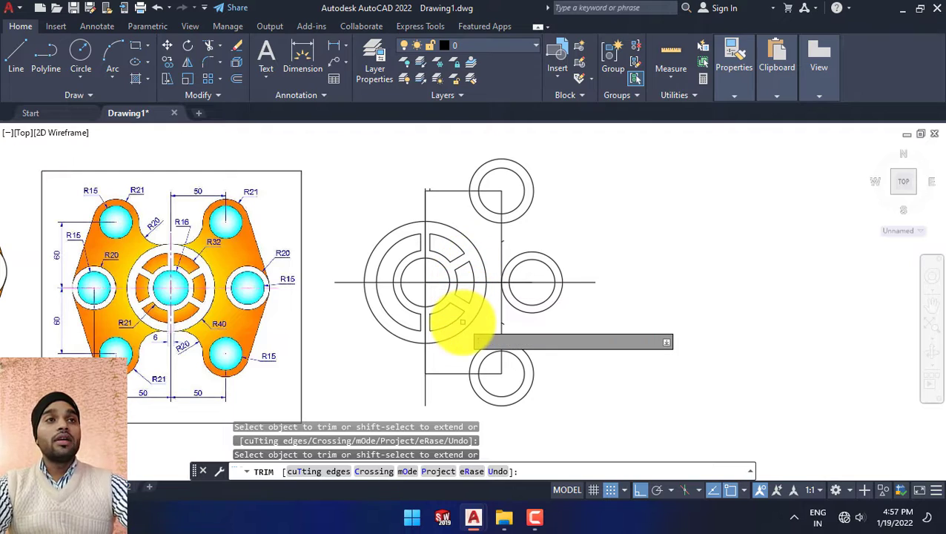
pyautogui.press('Escape')
pyautogui.press('Escape')
pyautogui.press('Escape')
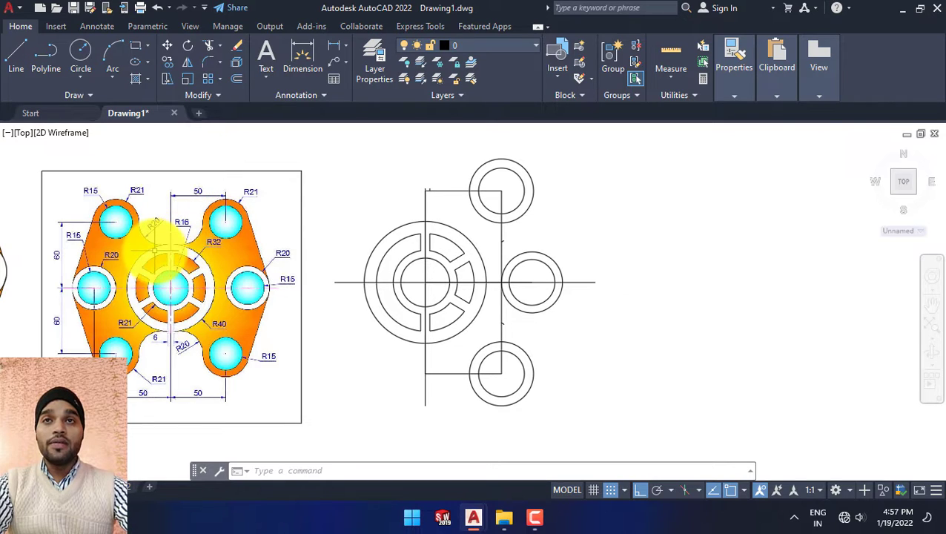
pyautogui.scroll(2, 182, 249)
pyautogui.scroll(4, 185, 256)
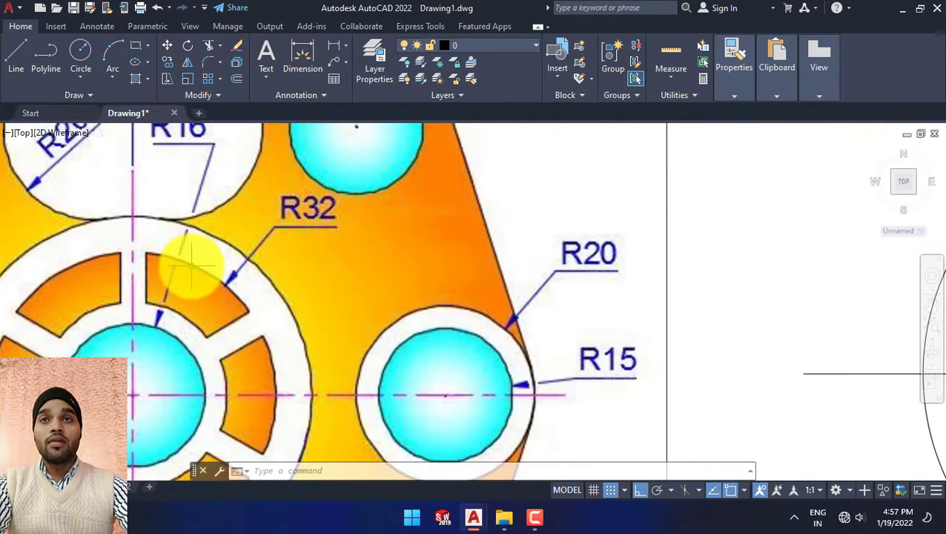
pyautogui.scroll(-2, 200, 270)
pyautogui.scroll(-2, 222, 267)
pyautogui.scroll(-1, 226, 275)
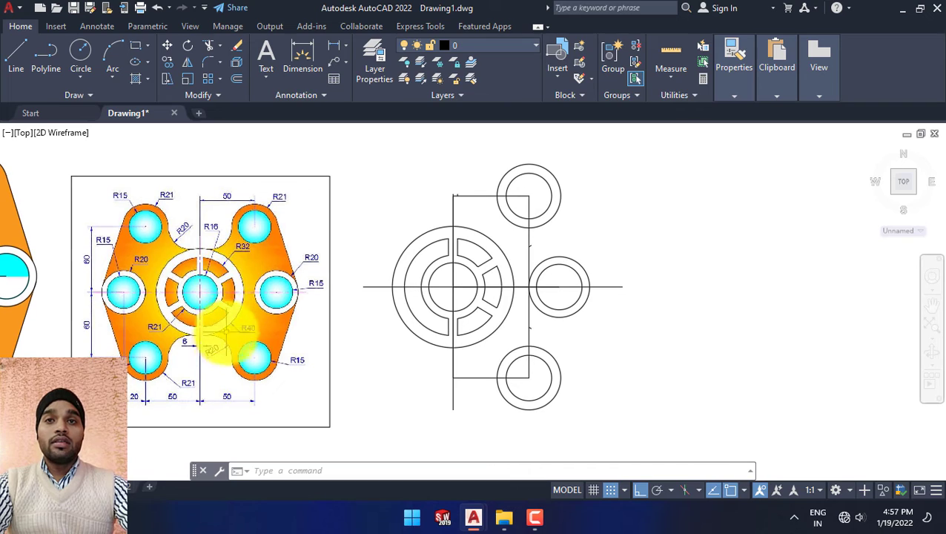
pyautogui.scroll(2, 223, 348)
pyautogui.scroll(-2, 226, 358)
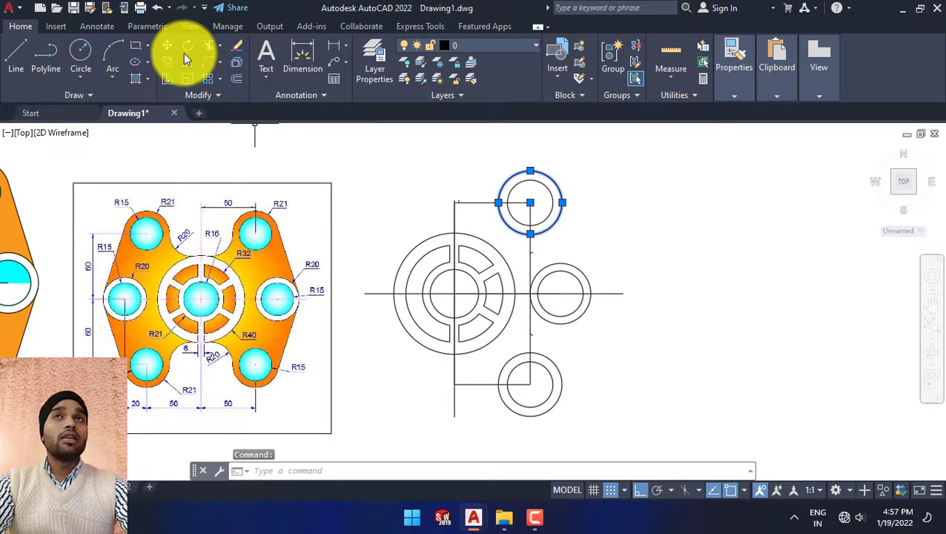
# Step: Fillet the upper small circle to the large hub circle with radius 20
pyautogui.click(207, 61)
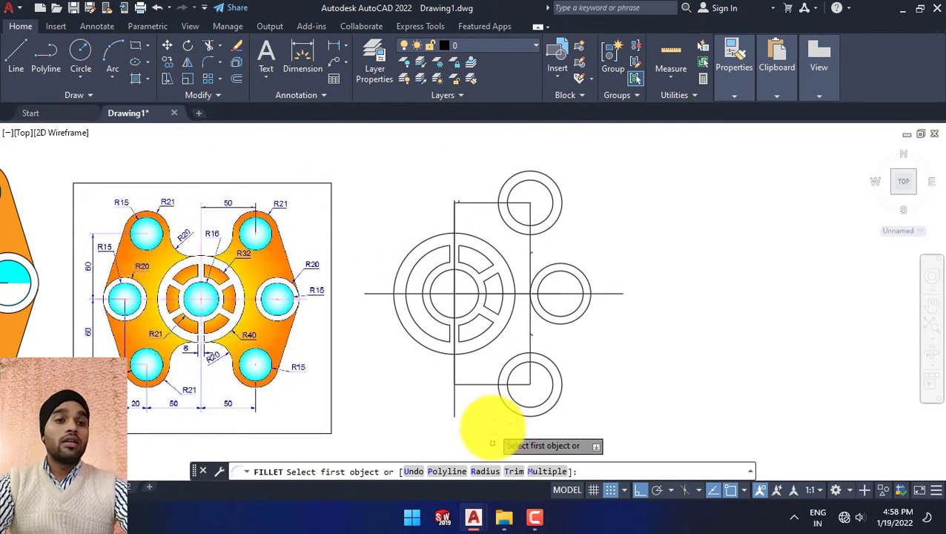
pyautogui.click(478, 472)
pyautogui.write('20')
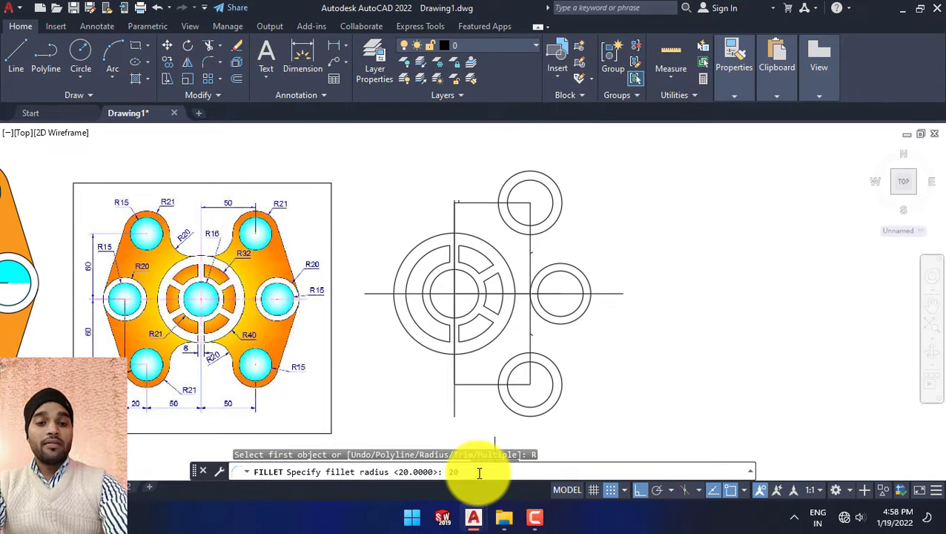
pyautogui.press('Return')
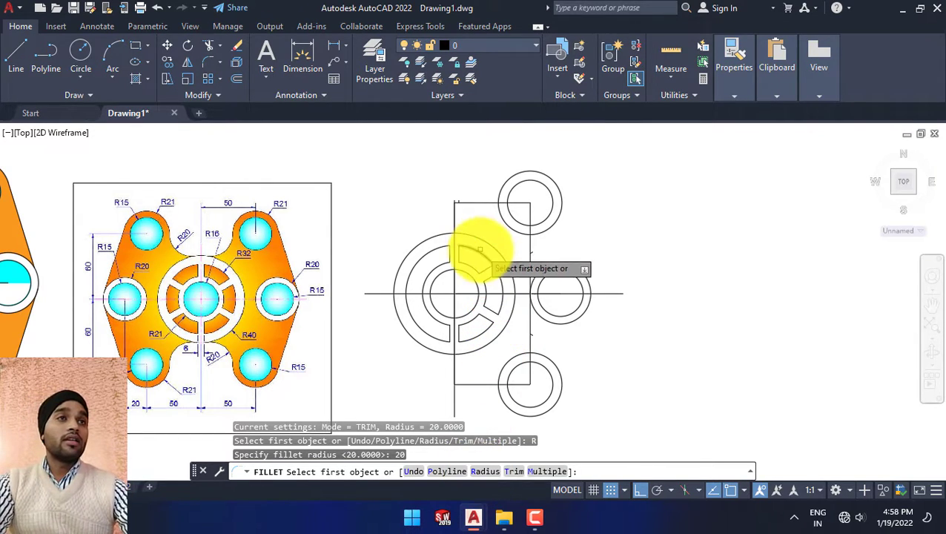
pyautogui.click(500, 189)
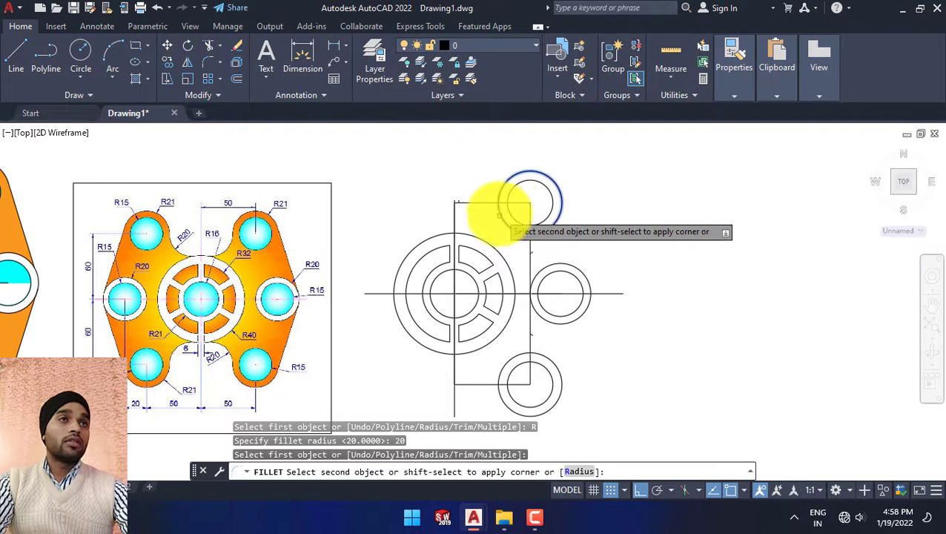
pyautogui.click(489, 242)
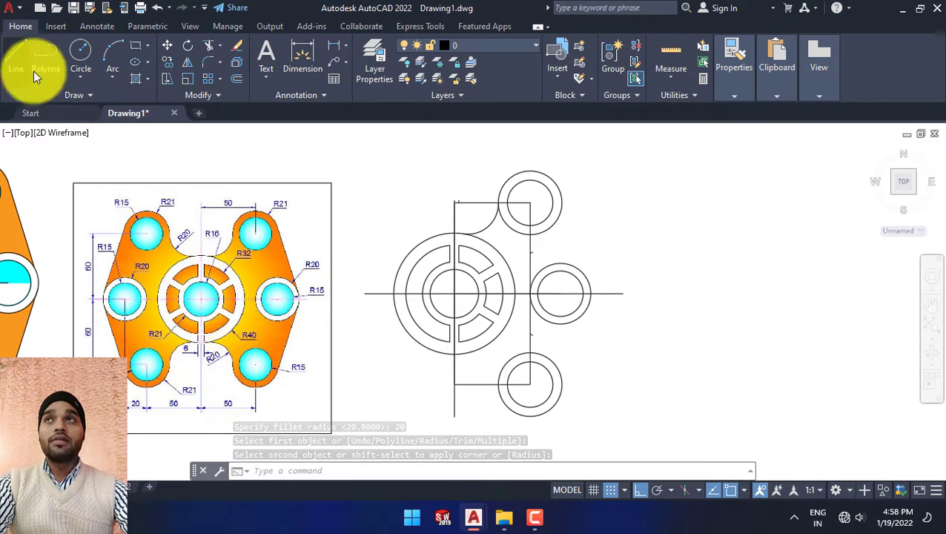
pyautogui.click(206, 62)
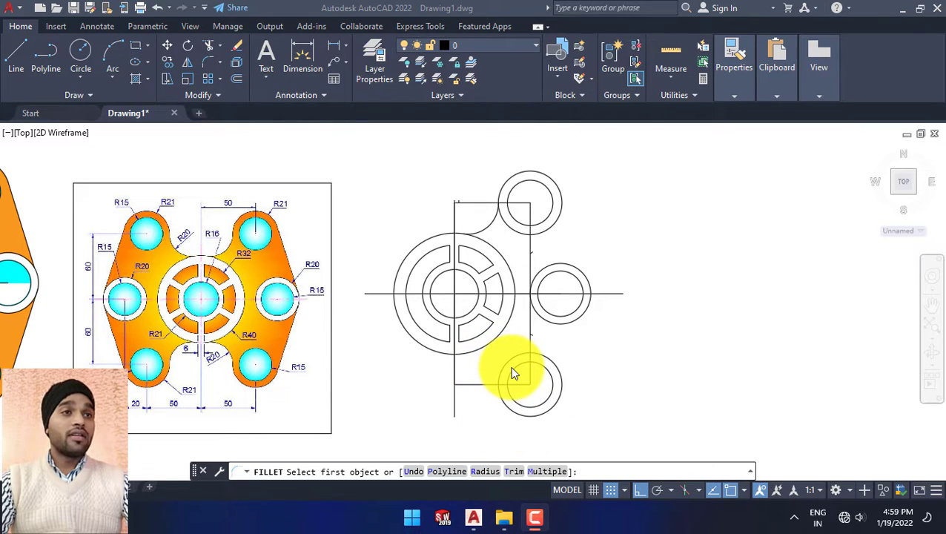
# Step: Fillet the lower small circle to the large hub circle with radius 20
pyautogui.click(204, 65)
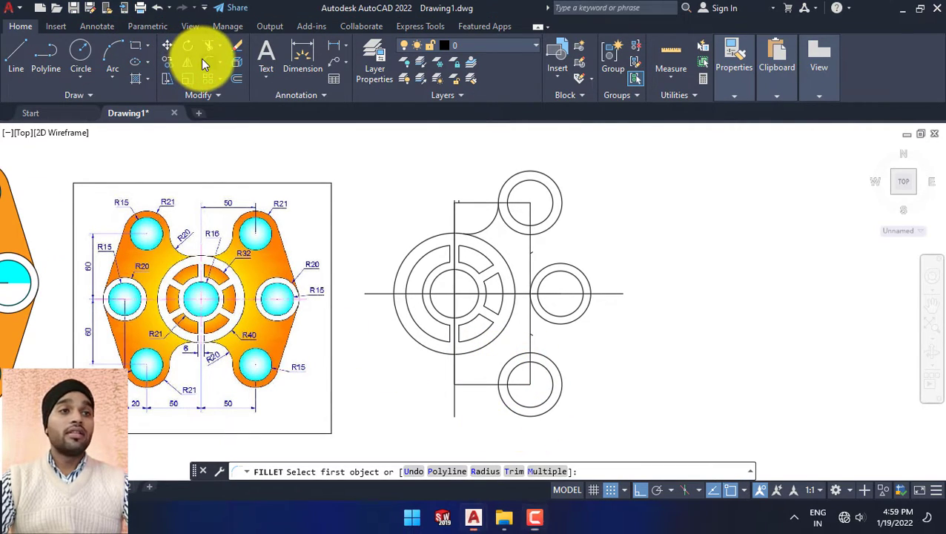
pyautogui.click(497, 389)
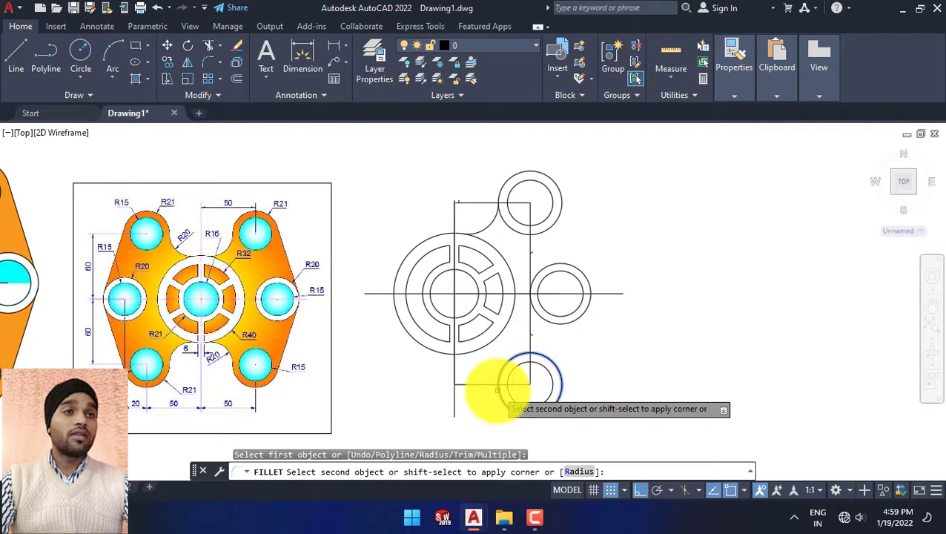
pyautogui.click(470, 350)
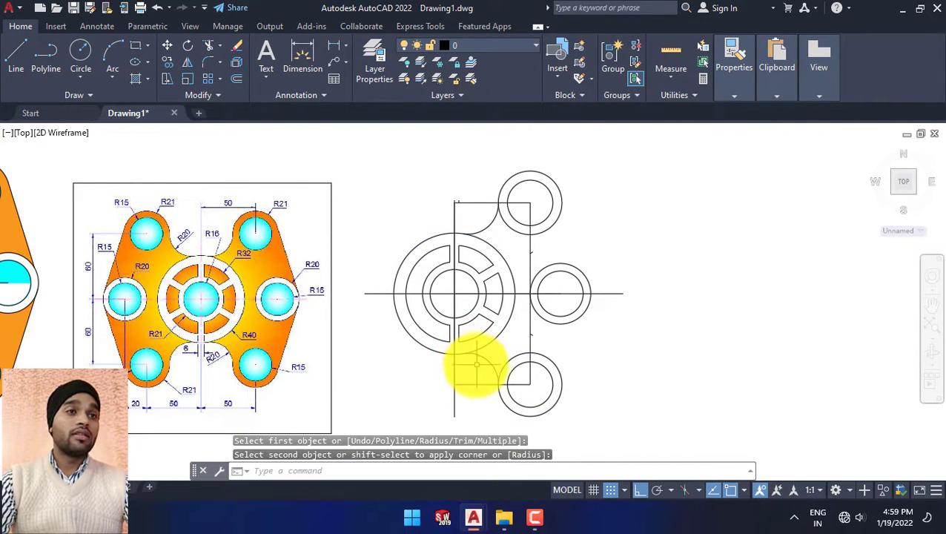
pyautogui.scroll(2, 492, 378)
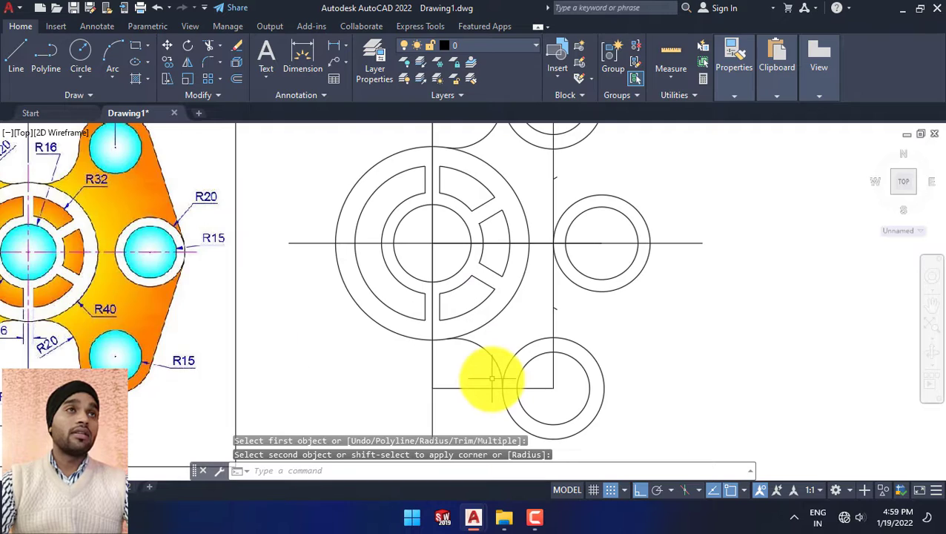
pyautogui.scroll(-2, 490, 376)
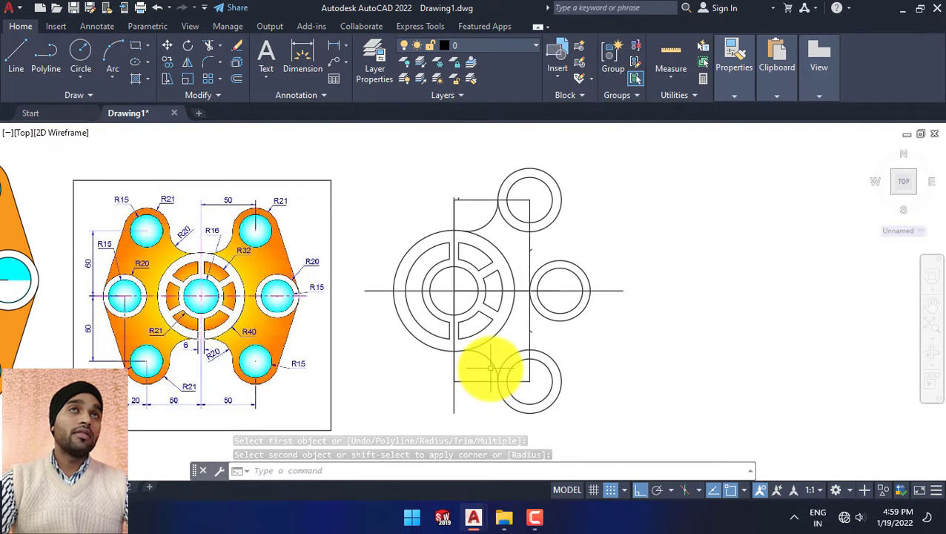
pyautogui.click(346, 52)
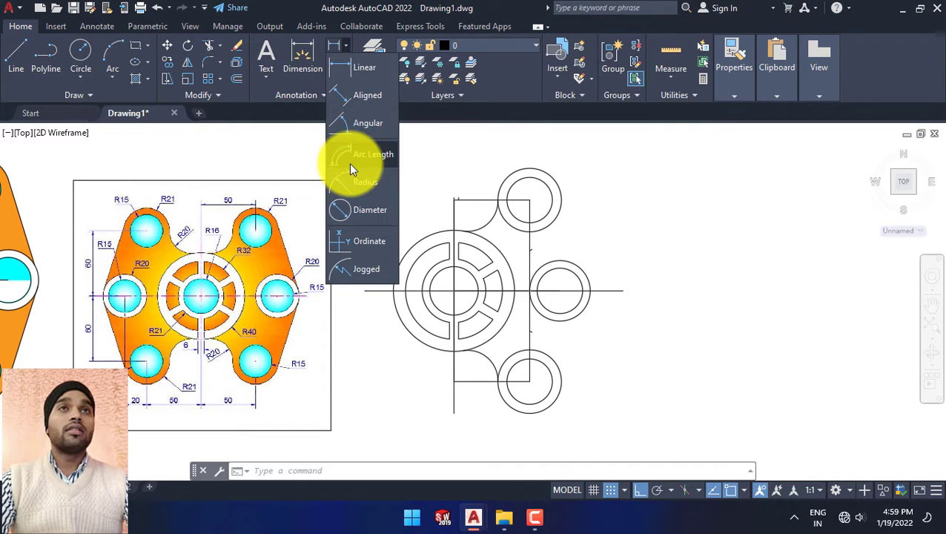
pyautogui.click(354, 124)
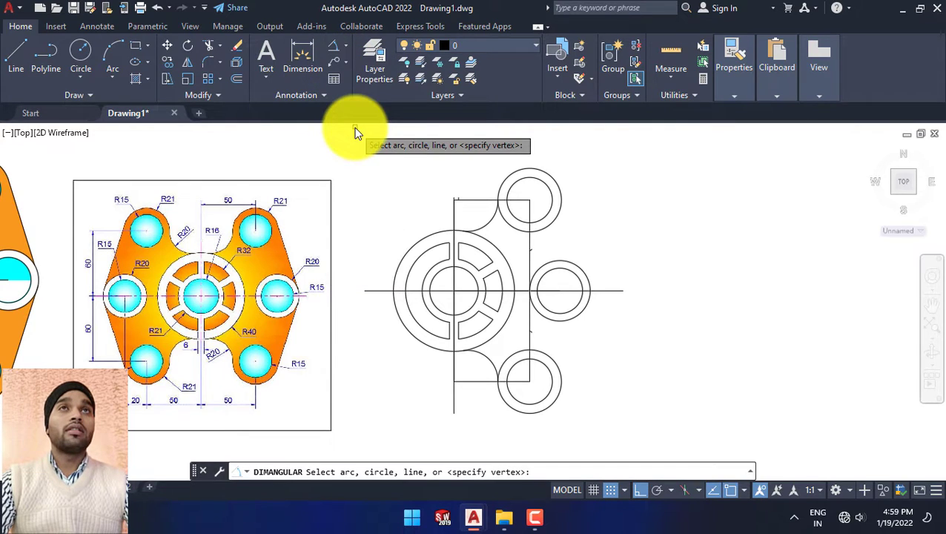
pyautogui.click(343, 46)
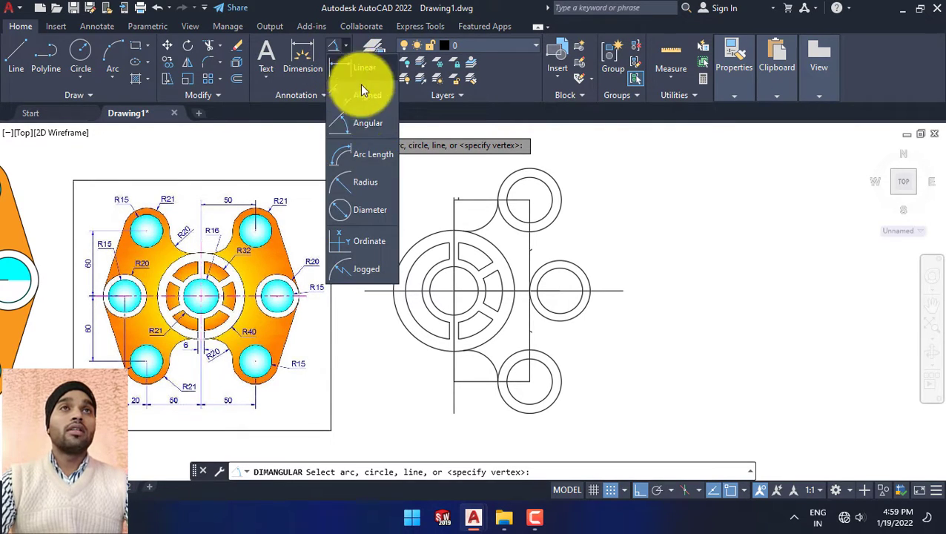
pyautogui.click(364, 182)
pyautogui.click(486, 374)
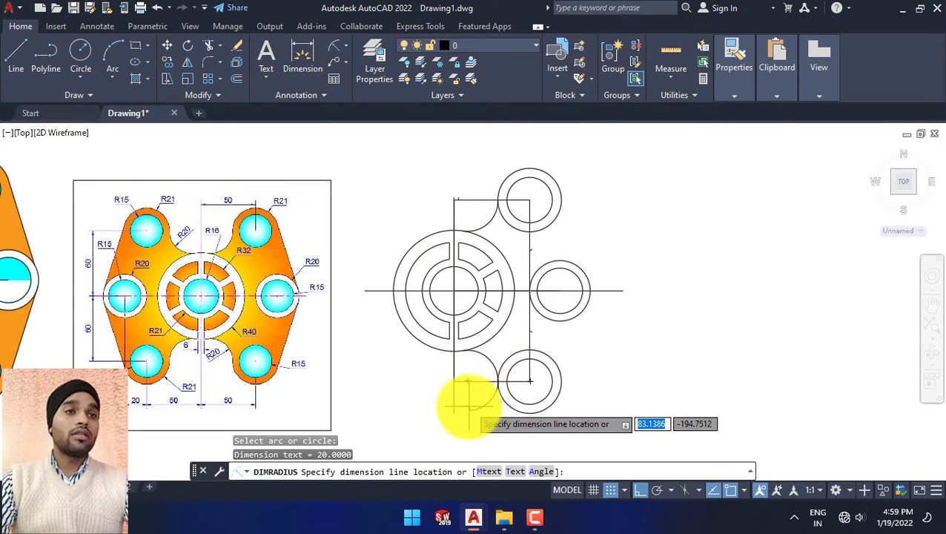
pyautogui.click(469, 395)
pyautogui.scroll(5, 469, 403)
pyautogui.scroll(3, 469, 402)
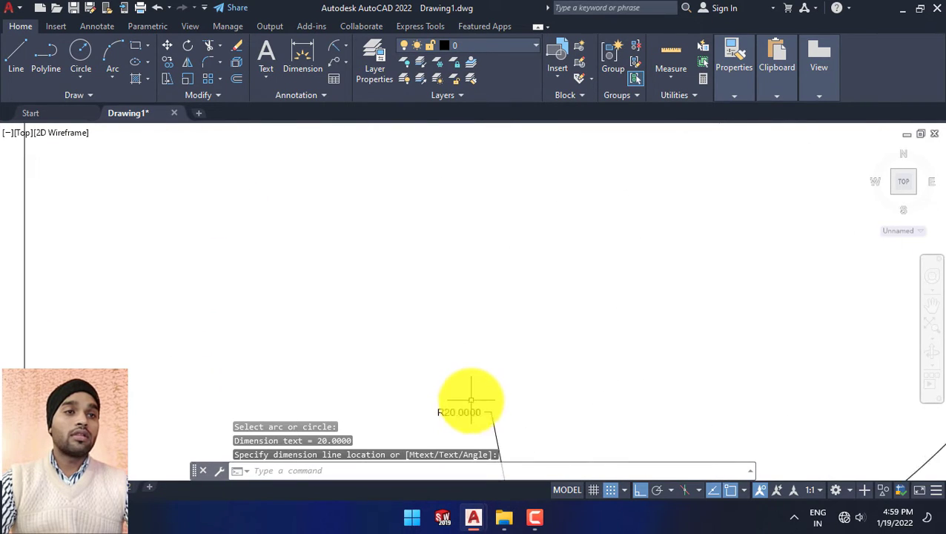
pyautogui.scroll(-3, 471, 398)
pyautogui.scroll(-4, 474, 392)
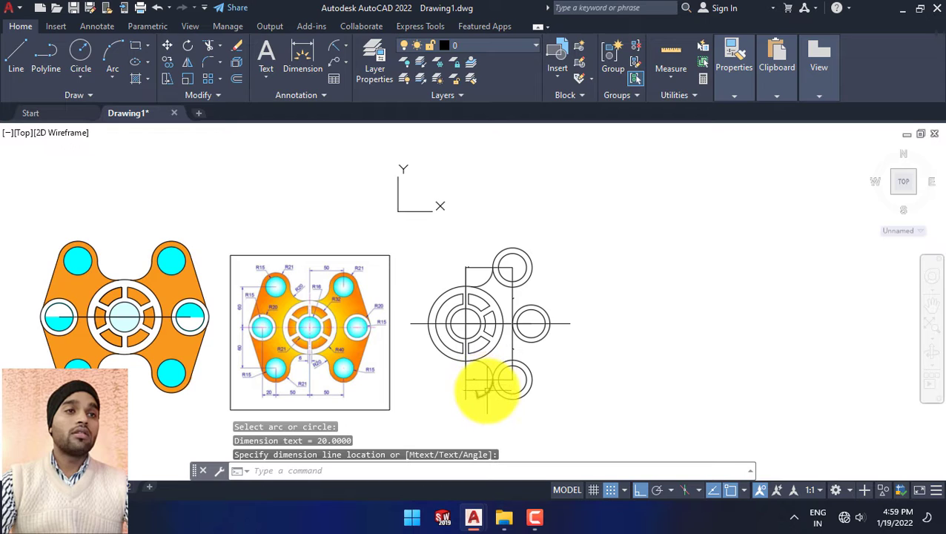
pyautogui.click(486, 387)
pyautogui.rightClick(483, 386)
pyautogui.click(517, 226)
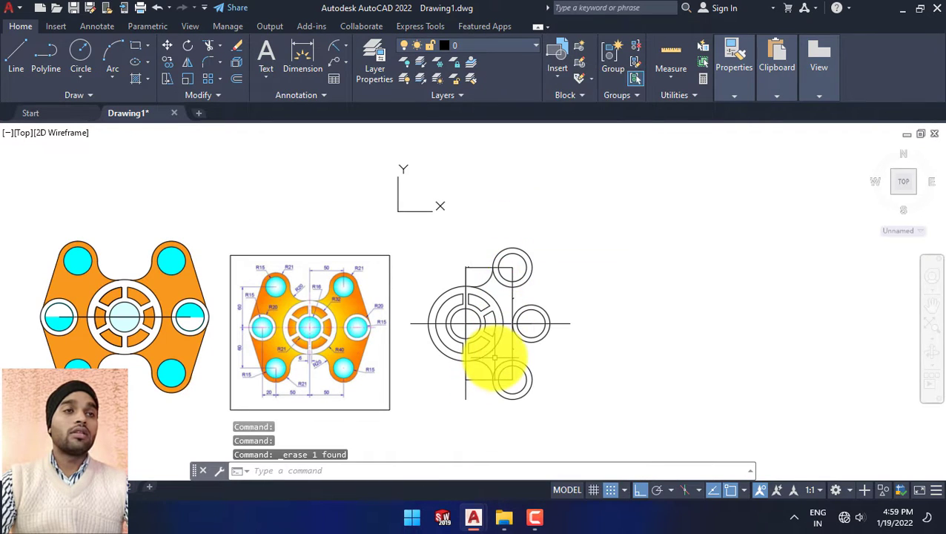
# Step: Start and cancel Trim, then activate the Line tool
pyautogui.scroll(2, 485, 378)
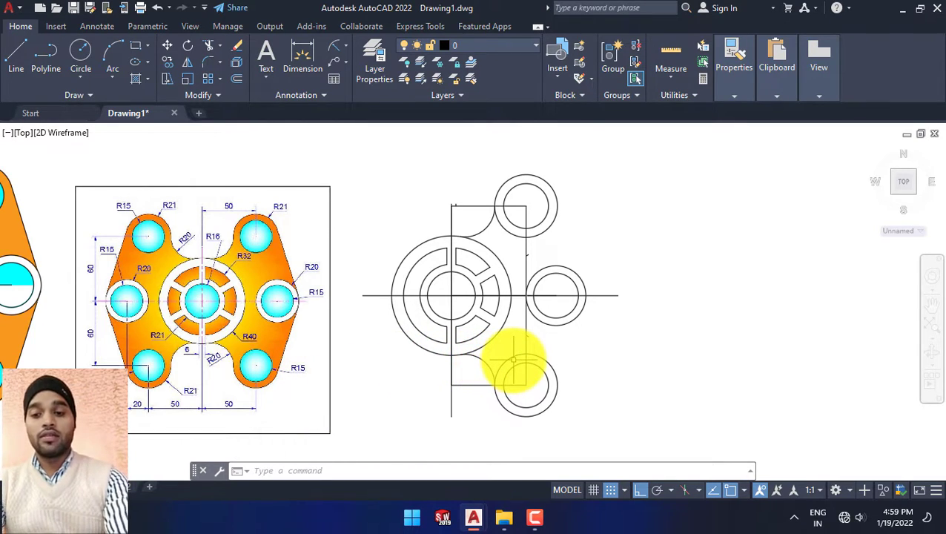
pyautogui.press('Return')
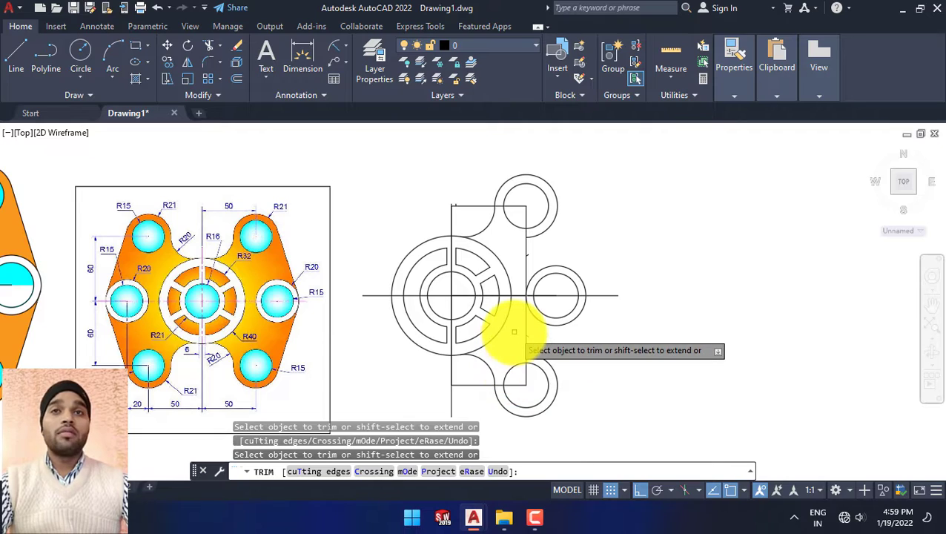
pyautogui.press('Escape')
pyautogui.press('Escape')
pyautogui.press('Escape')
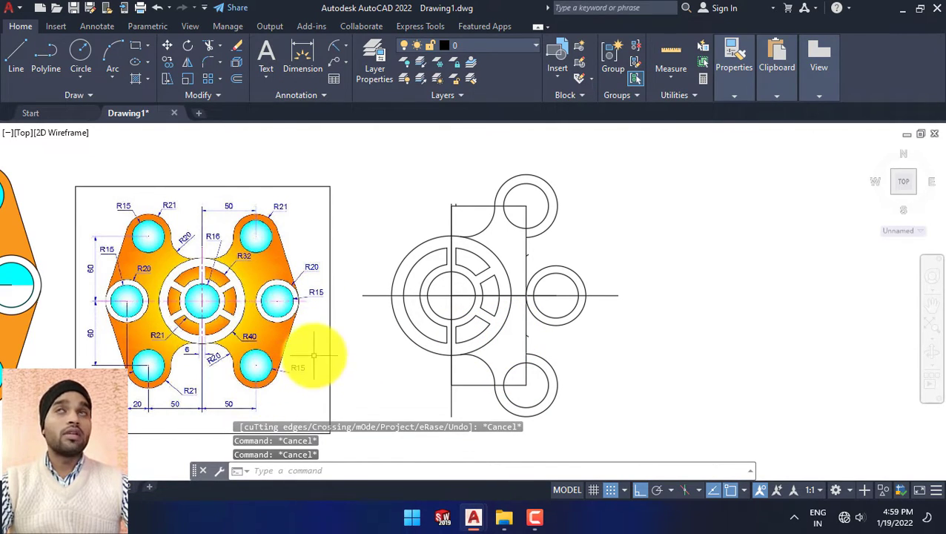
pyautogui.click(16, 53)
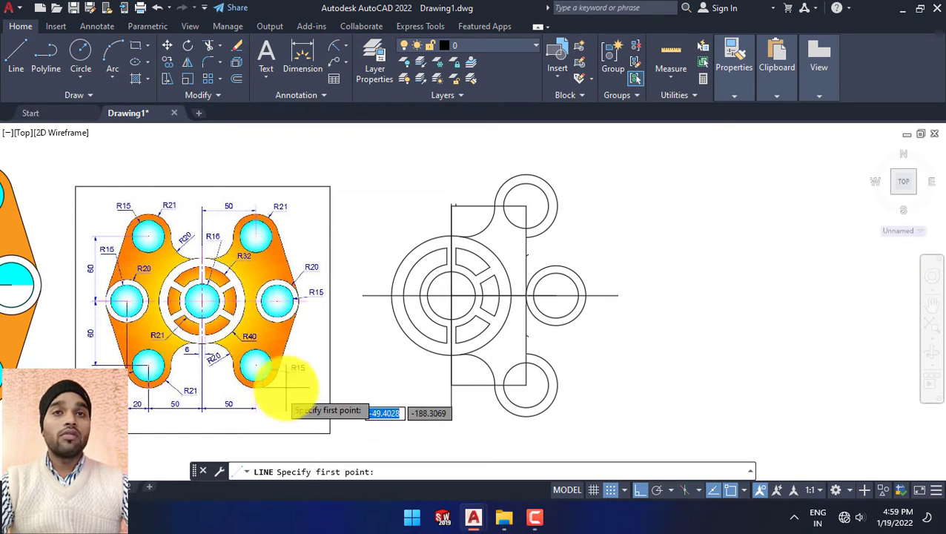
# Step: Draw a slanted tangent line from the right hole ring to the lower hole ring
pyautogui.click(586, 295)
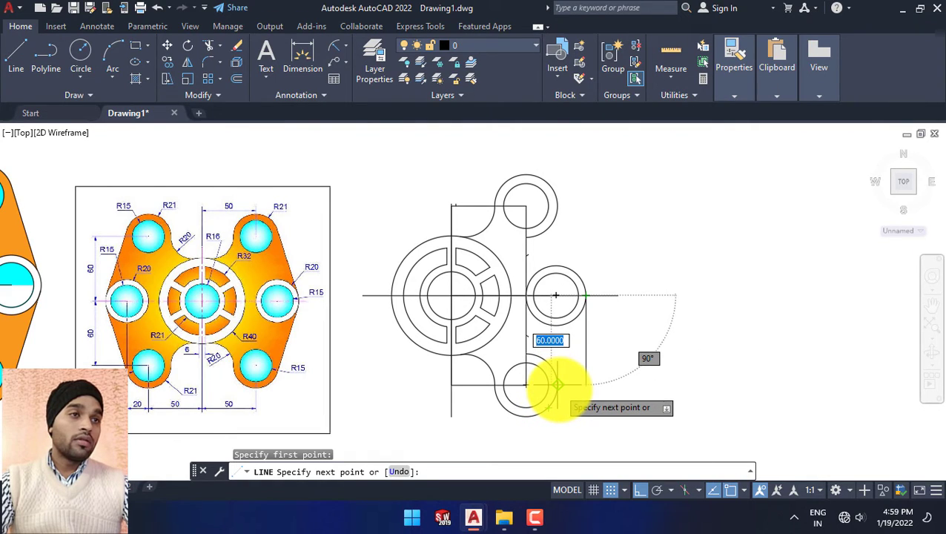
pyautogui.click(547, 406)
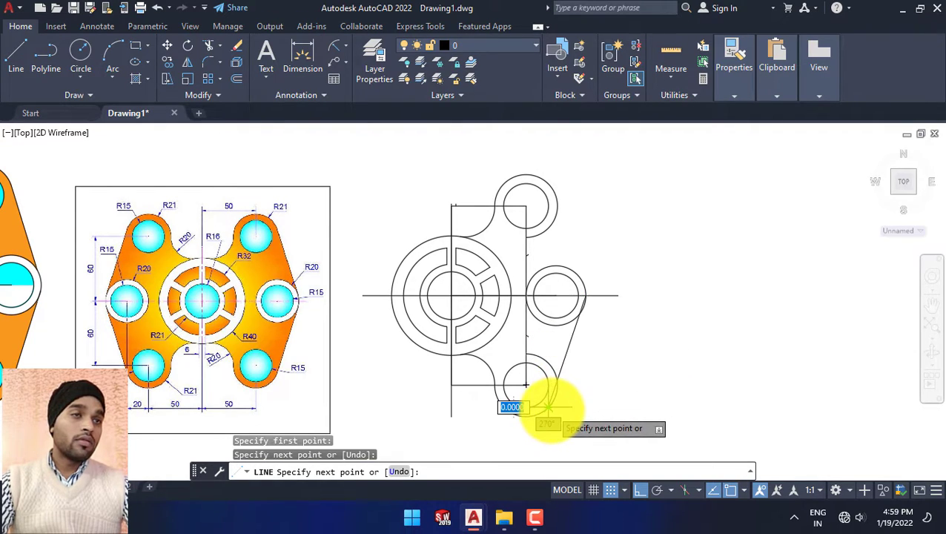
pyautogui.hotkey('ctrl', 'z')
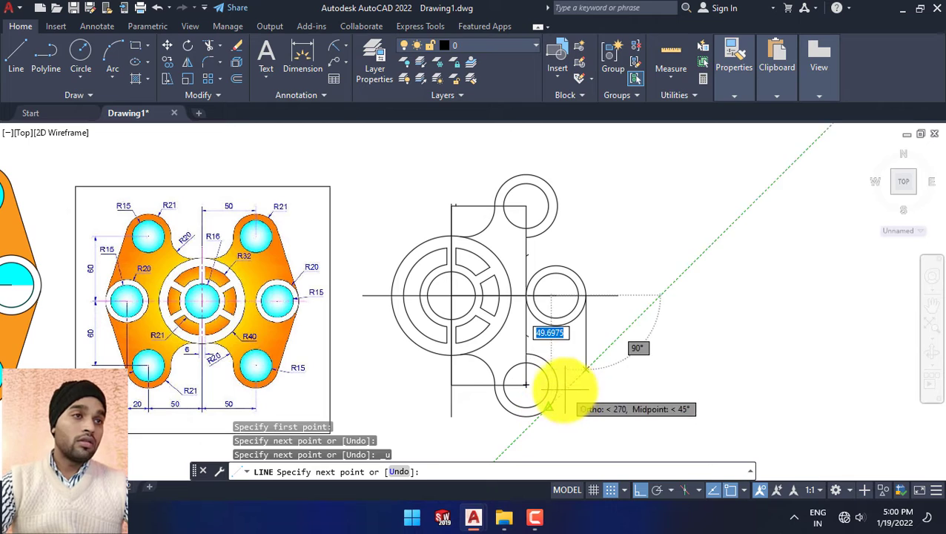
pyautogui.click(558, 383)
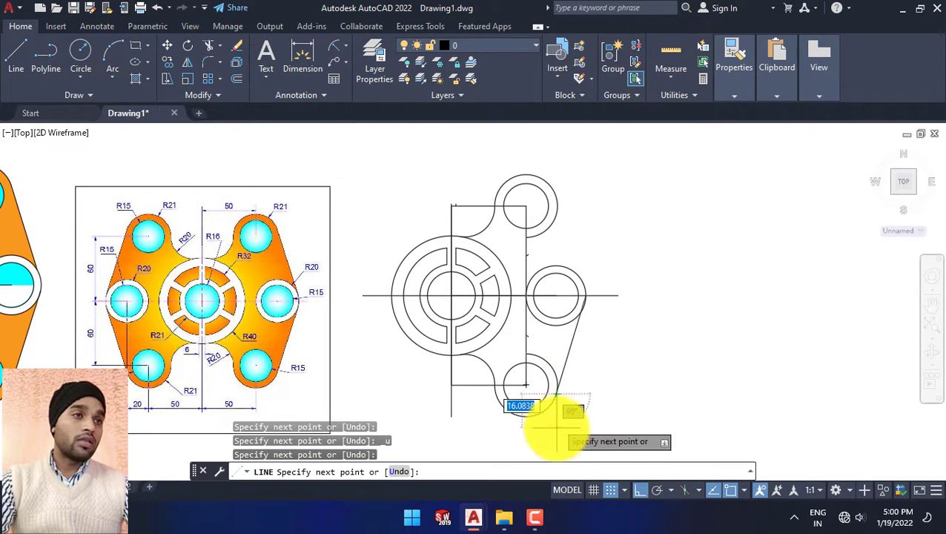
pyautogui.press('Escape')
pyautogui.scroll(3, 557, 407)
pyautogui.scroll(-3, 555, 393)
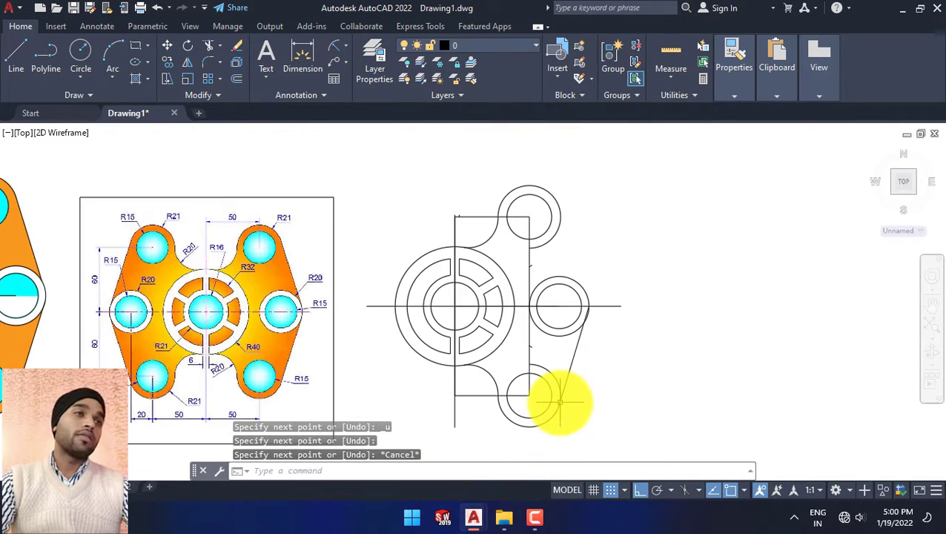
pyautogui.scroll(2, 604, 292)
pyautogui.scroll(2, 605, 291)
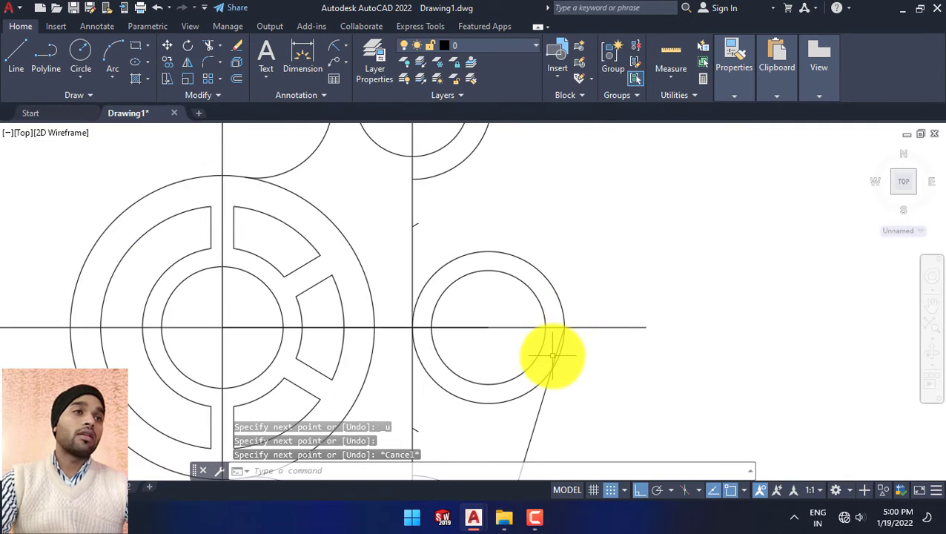
# Step: Select the new tangent line and try stretching its top endpoint grip, then cancel
pyautogui.click(558, 341)
pyautogui.click(563, 327)
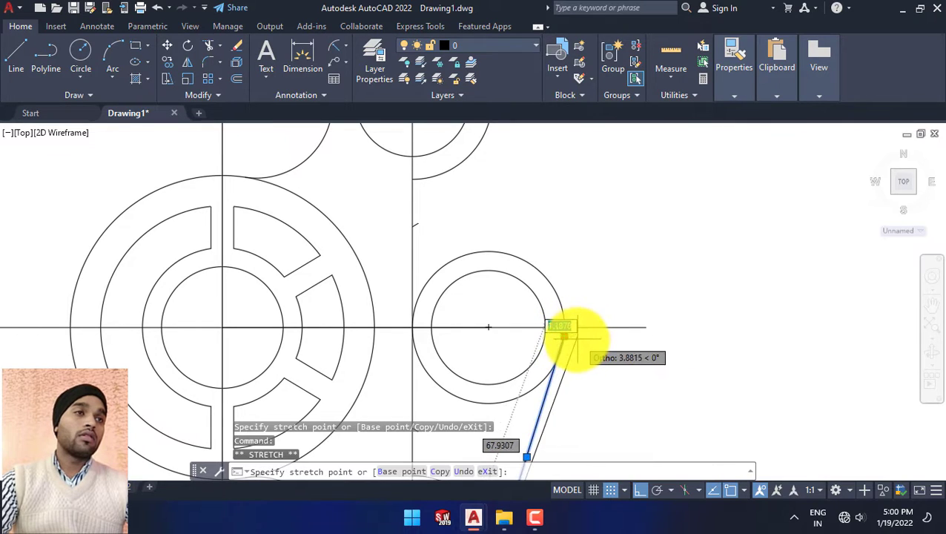
pyautogui.press('Escape')
pyautogui.scroll(-2, 560, 344)
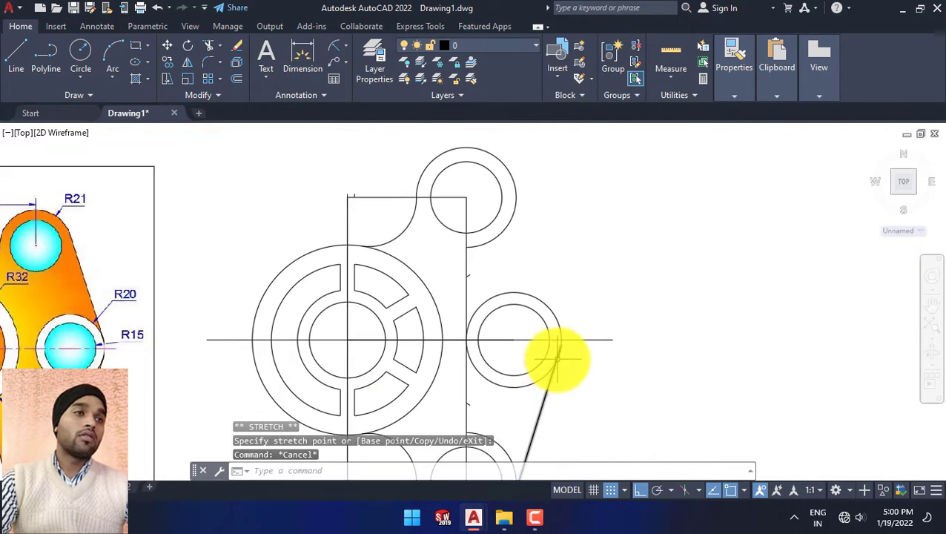
pyautogui.scroll(5, 558, 371)
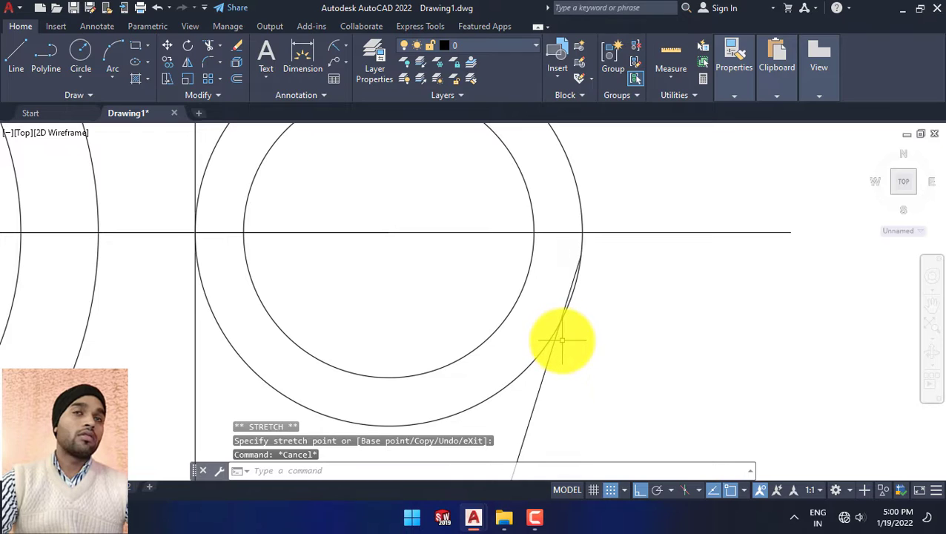
pyautogui.scroll(-4, 558, 339)
pyautogui.scroll(-2, 518, 360)
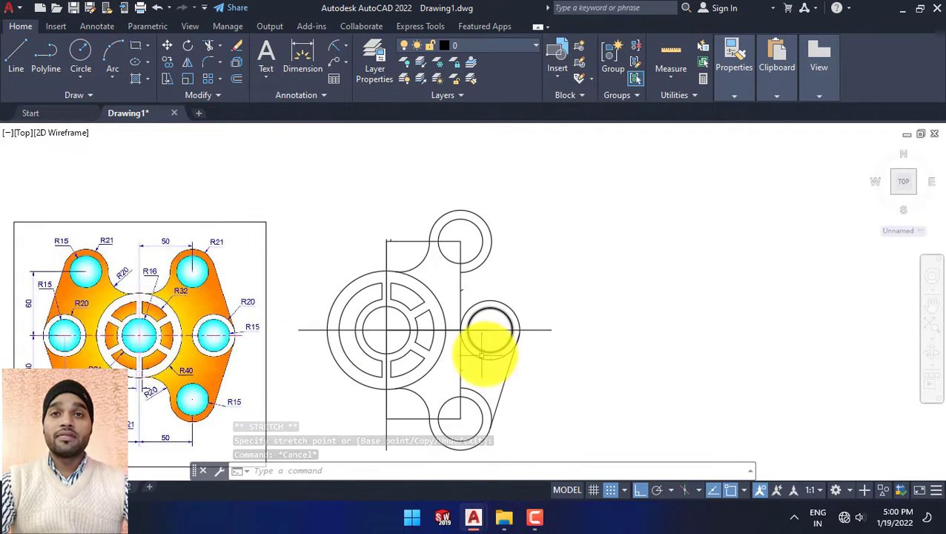
pyautogui.scroll(1, 359, 327)
pyautogui.scroll(3, 254, 316)
pyautogui.scroll(3, 256, 324)
pyautogui.scroll(-1, 256, 324)
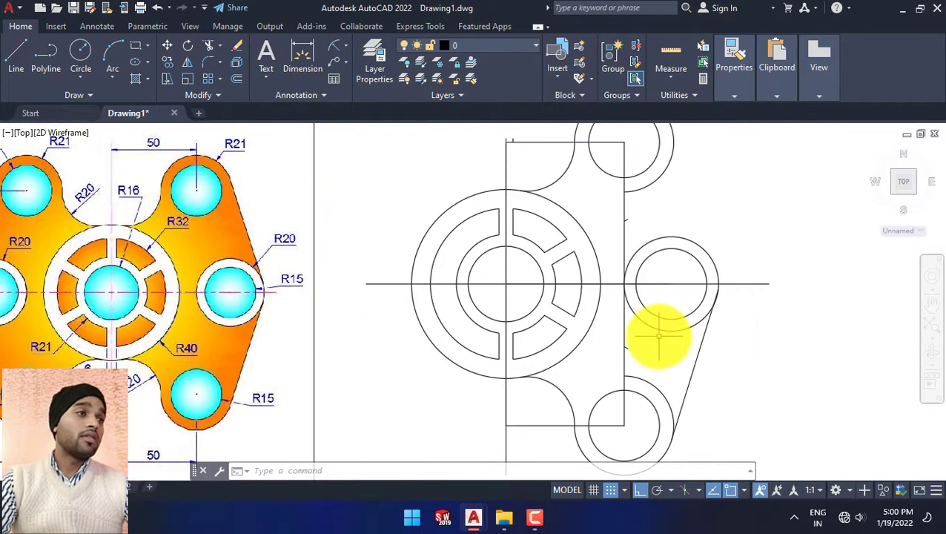
# Step: Grab the slanted line's other end grip, cancel the adjustment and zoom out
pyautogui.click(719, 290)
pyautogui.scroll(4, 712, 285)
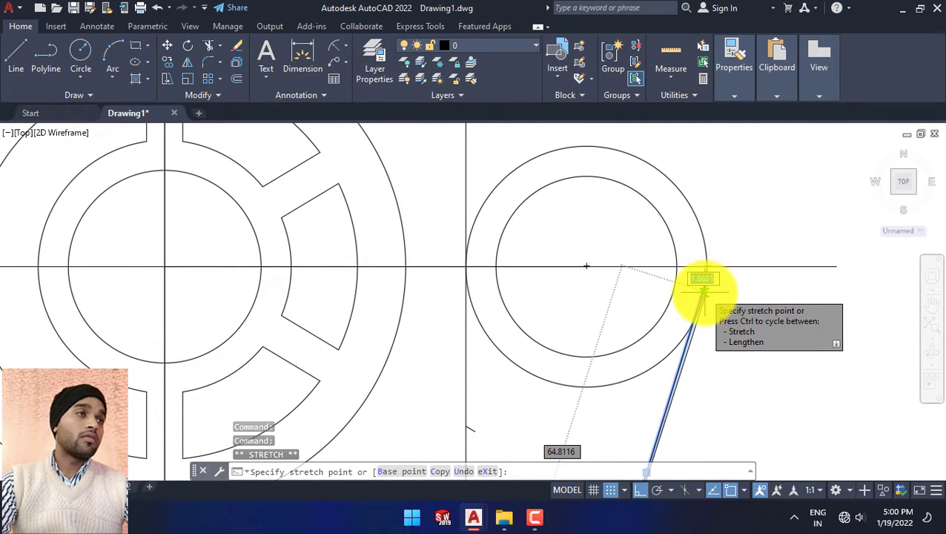
pyautogui.press('Escape')
pyautogui.scroll(-2, 716, 357)
pyautogui.scroll(-2, 676, 322)
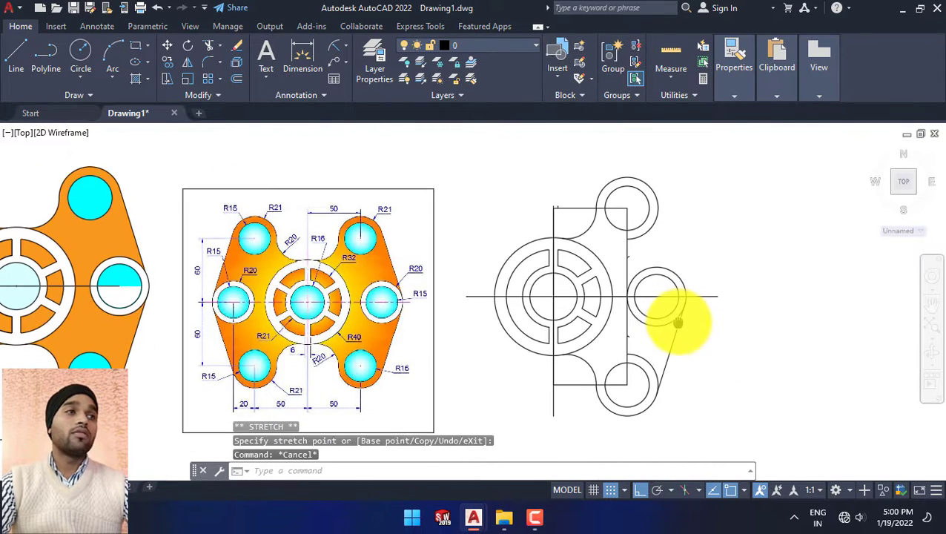
# Step: Draw a tangent edge line from the top hole ring to the right-hand ring
pyautogui.click(15, 56)
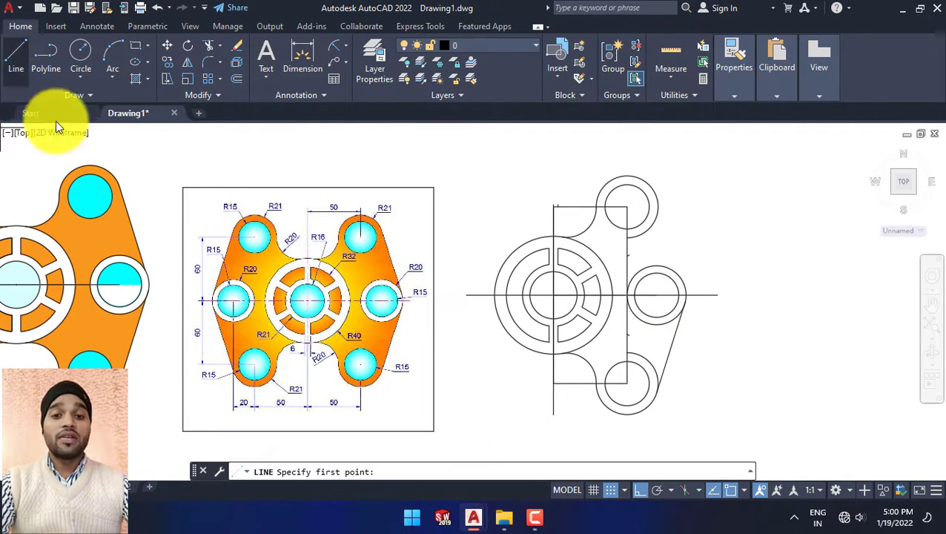
pyautogui.moveTo(549, 295); pyautogui.dragTo(506, 311, button='middle')
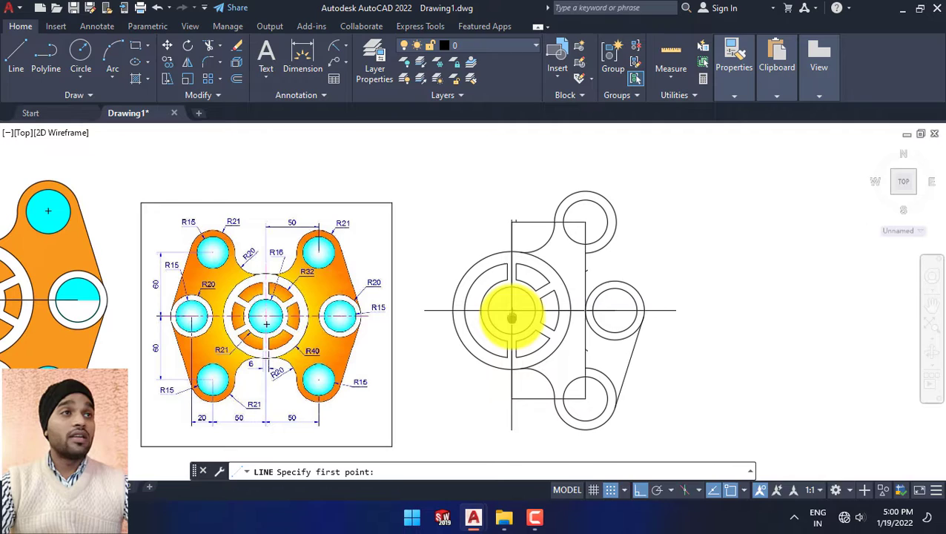
pyautogui.click(585, 221)
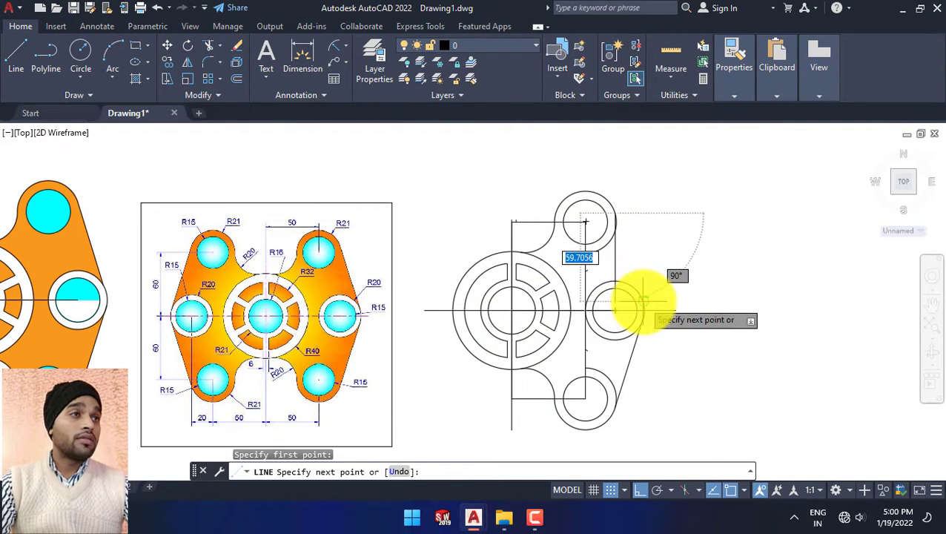
pyautogui.click(644, 301)
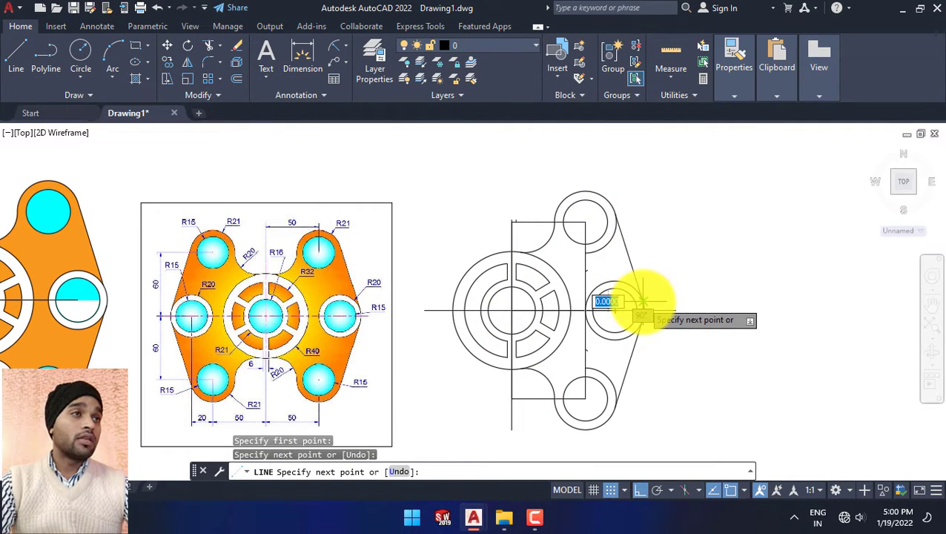
pyautogui.press('Escape')
pyautogui.press('Escape')
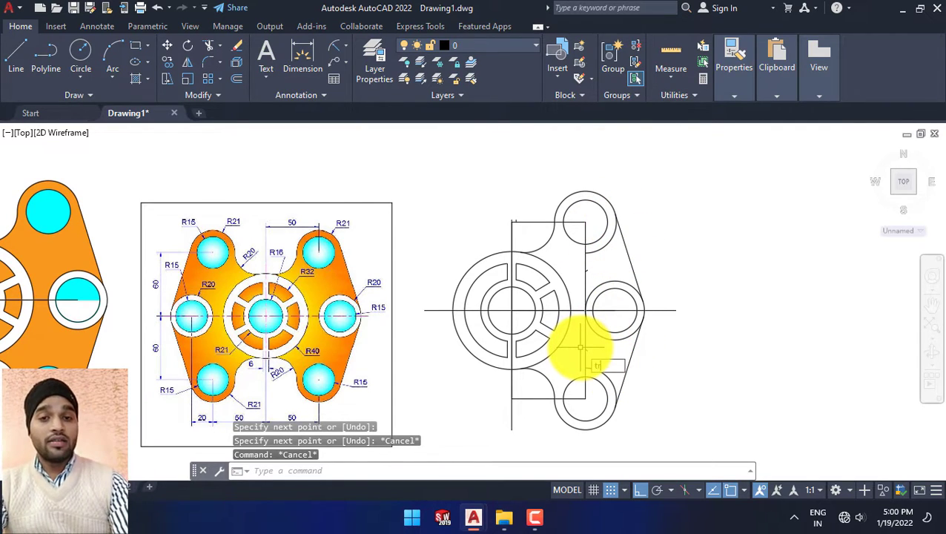
pyautogui.press('Return')
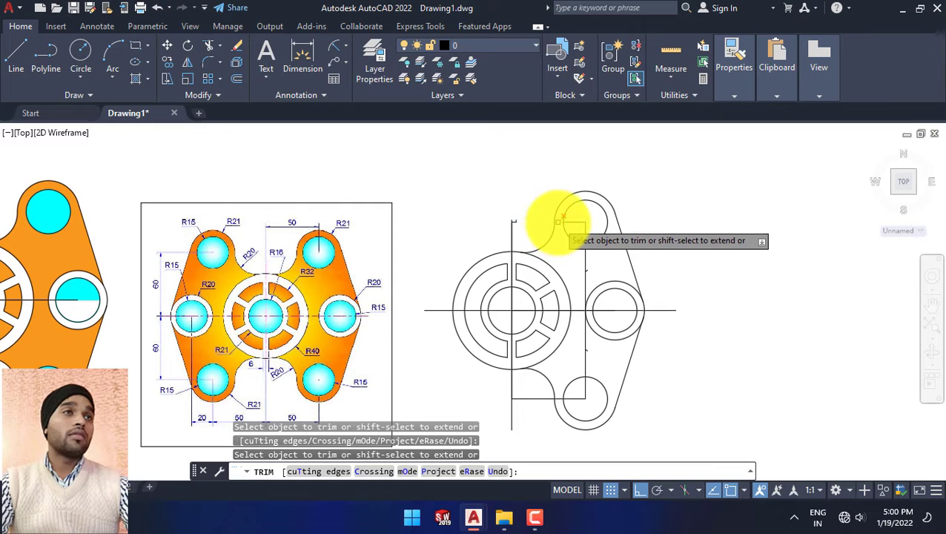
# Step: Trim the leftover segments inside and below the top hole ring
pyautogui.moveTo(575, 218); pyautogui.dragTo(586, 218)
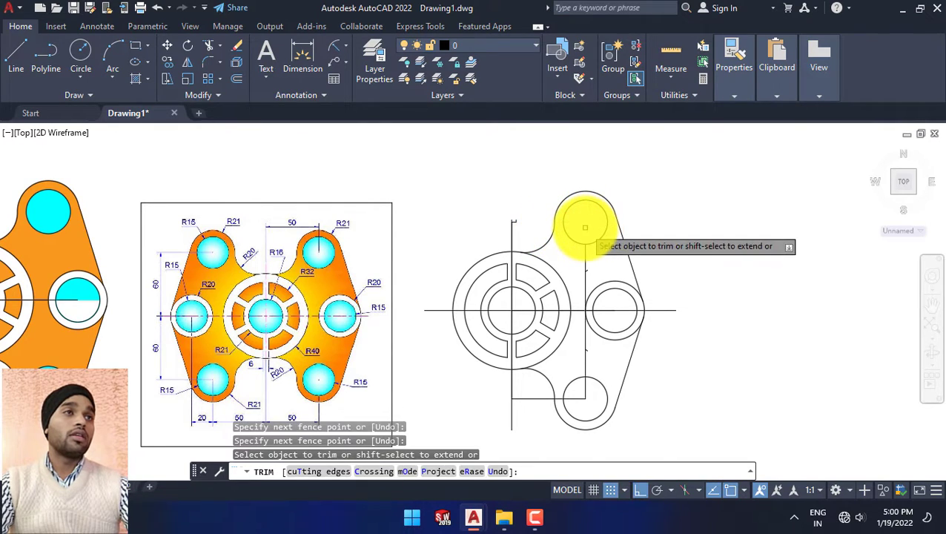
pyautogui.click(582, 269)
pyautogui.click(590, 270)
pyautogui.press('Return')
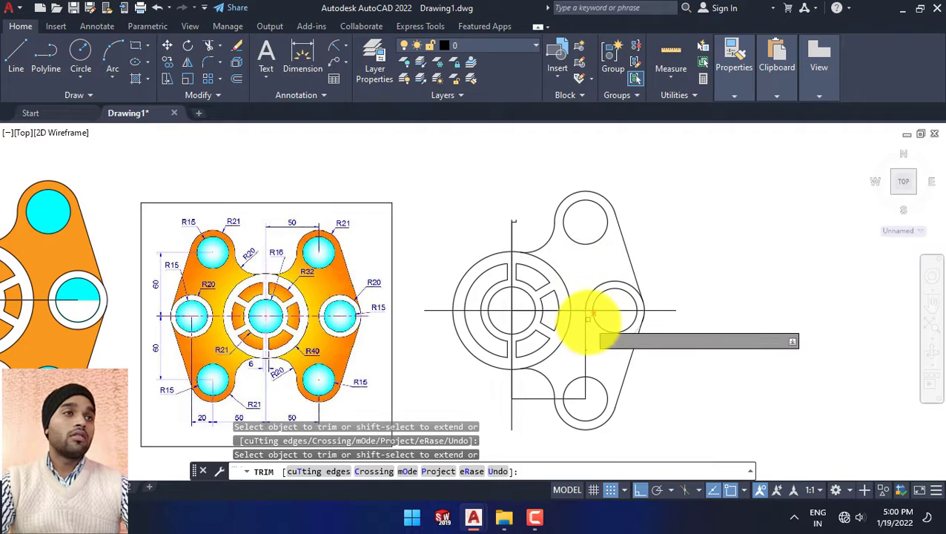
# Step: Trim the leftover vertical segments near the centre and lower hole ring
pyautogui.click(587, 351)
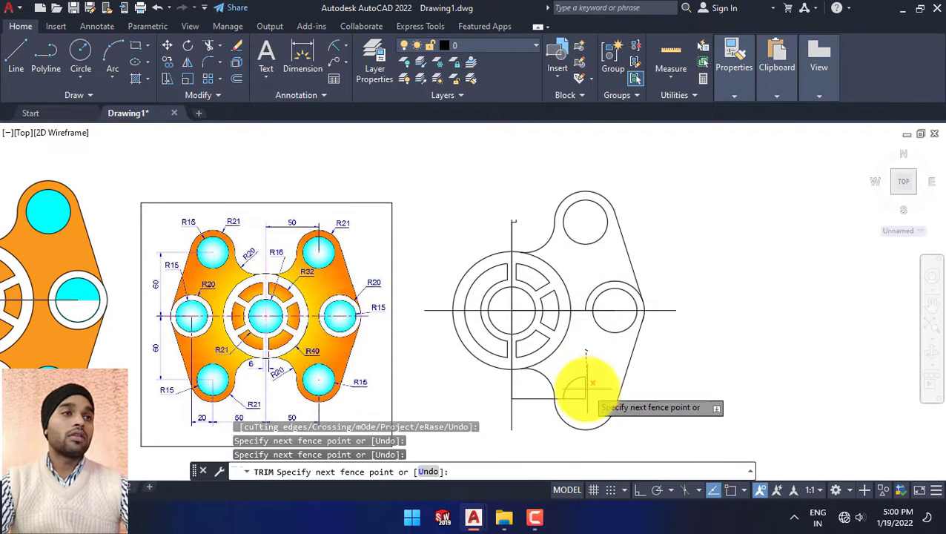
pyautogui.click(585, 390)
pyautogui.press('Return')
pyautogui.click(585, 391)
pyautogui.press('Return')
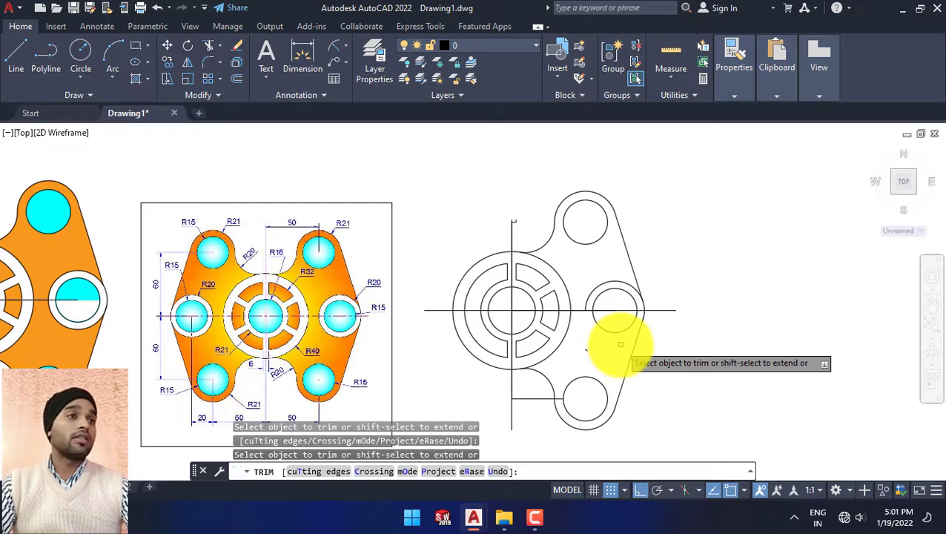
pyautogui.click(582, 345)
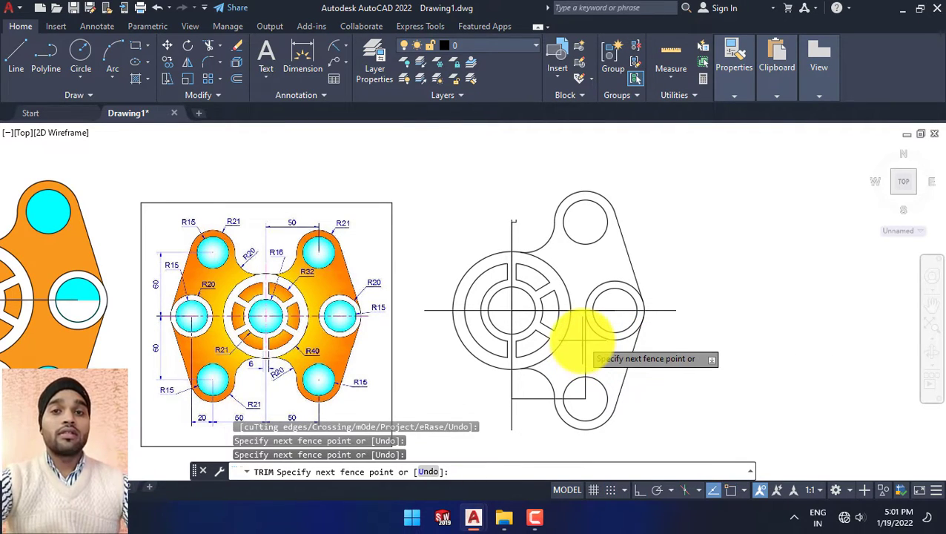
pyautogui.press('Return')
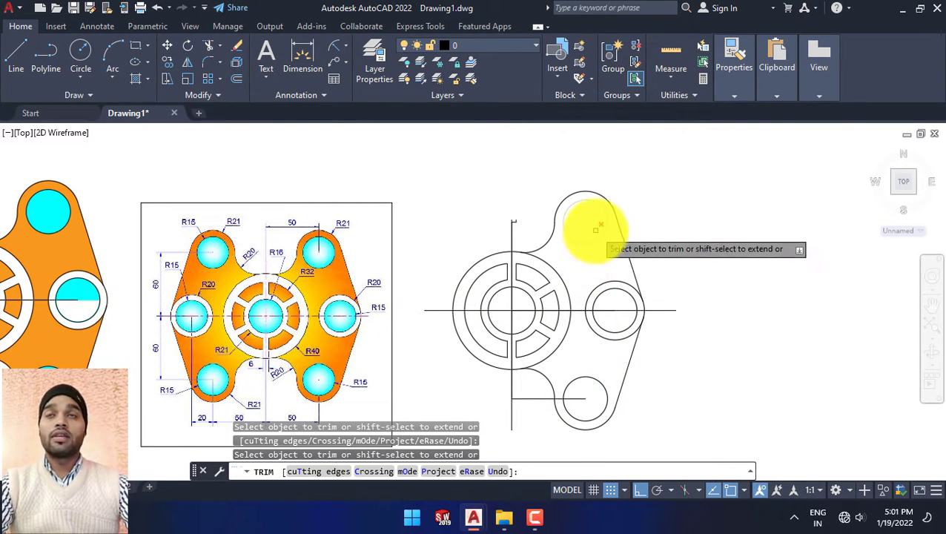
pyautogui.scroll(-2, 612, 316)
pyautogui.scroll(-1, 591, 306)
# Step: Erase the short stray line near the top of the vertical centre line
pyautogui.press('Escape')
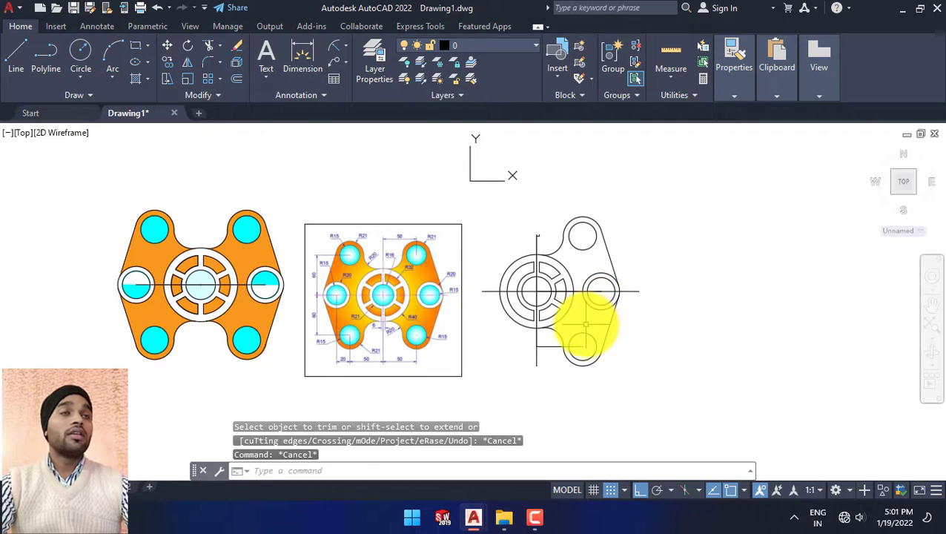
pyautogui.scroll(2, 586, 324)
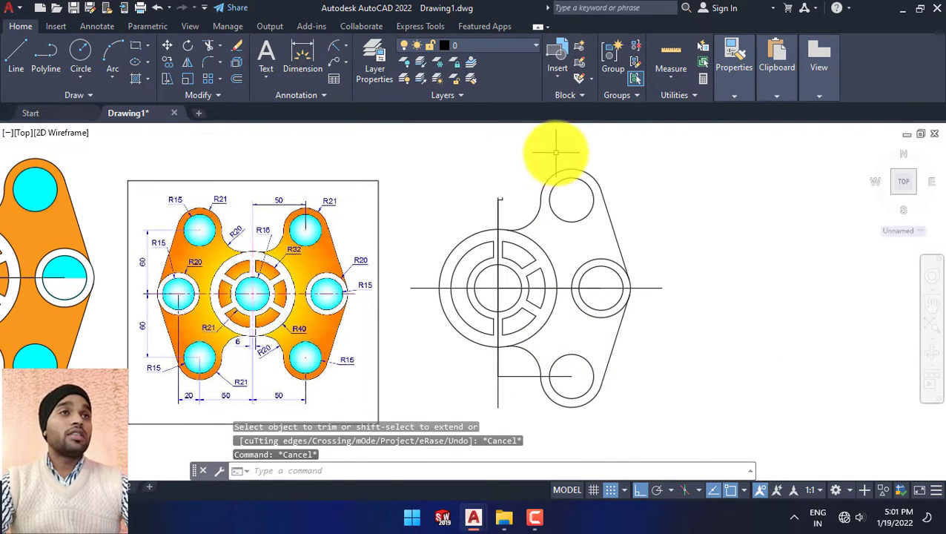
pyautogui.click(500, 198)
pyautogui.rightClick(500, 199)
pyautogui.click(554, 228)
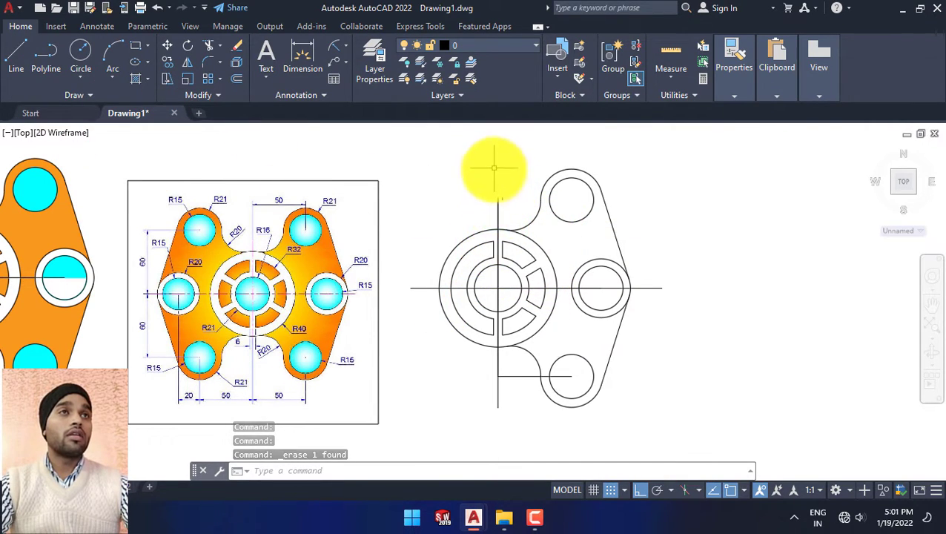
# Step: Start and cancel several selection boxes above the outline
pyautogui.press('Escape')
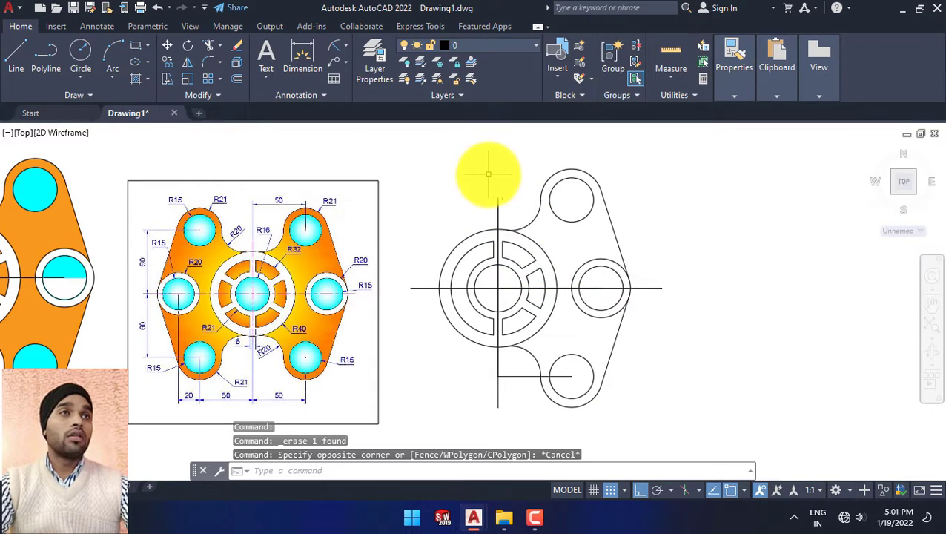
pyautogui.click(496, 172)
pyautogui.press('Escape')
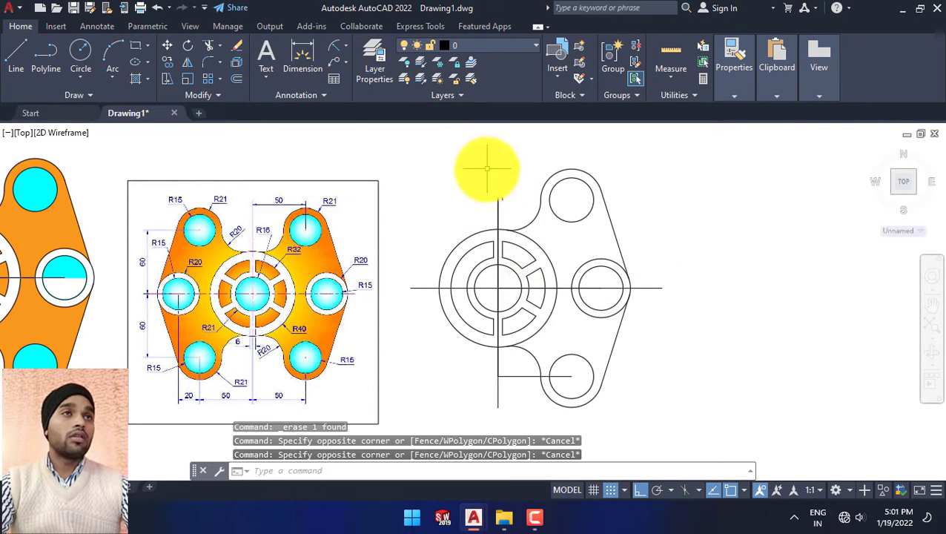
pyautogui.scroll(4, 502, 182)
pyautogui.scroll(3, 506, 169)
pyautogui.click(506, 169)
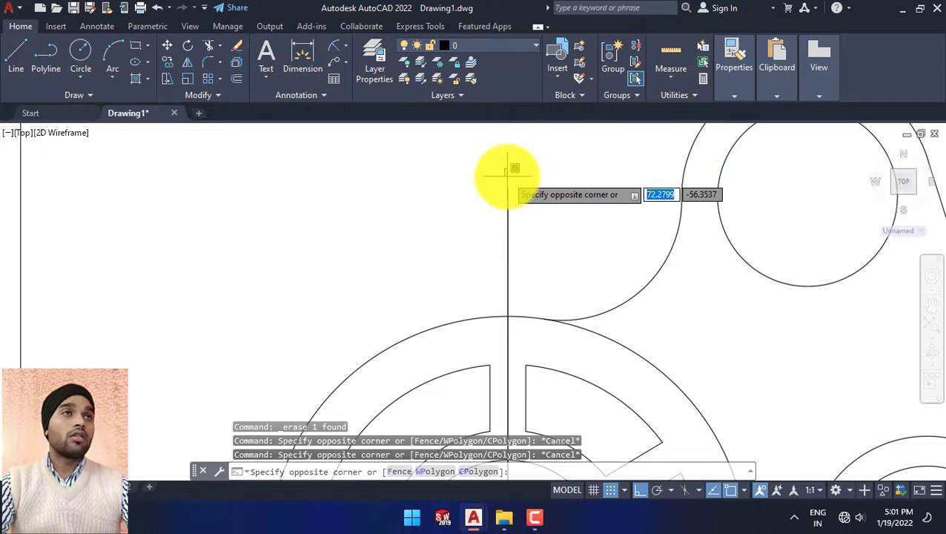
pyautogui.press('Escape')
pyautogui.scroll(-2, 498, 167)
# Step: Window-select the right-half outline and hub pieces, then start Mirror
pyautogui.click(490, 152)
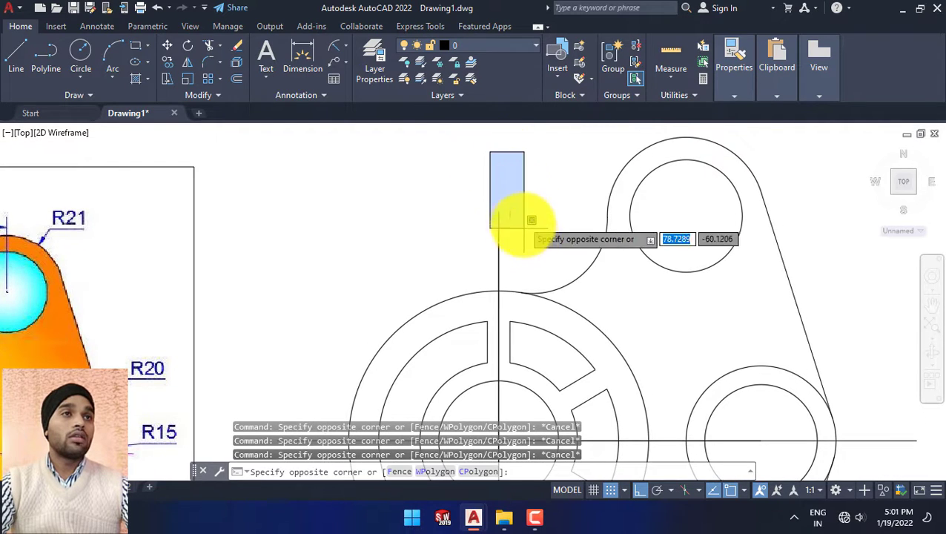
pyautogui.scroll(-4, 566, 270)
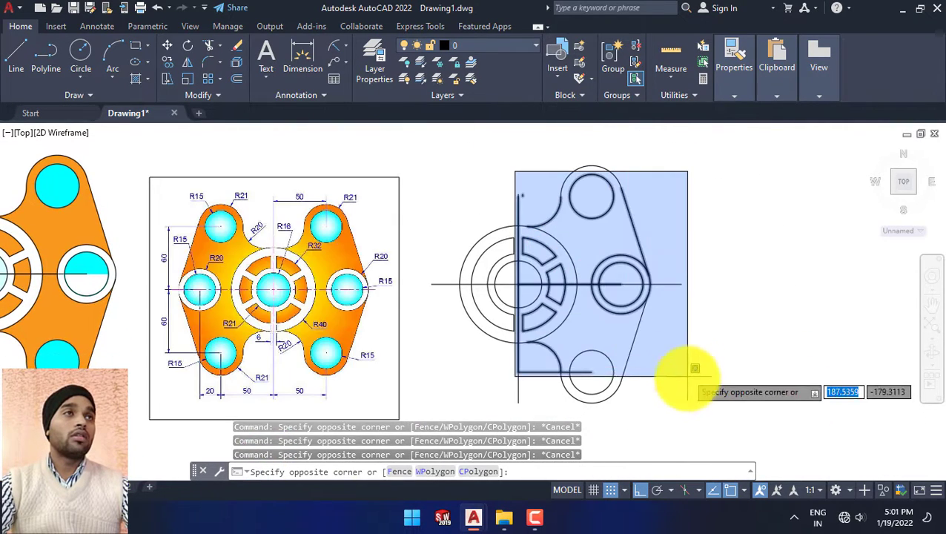
pyautogui.press('Escape')
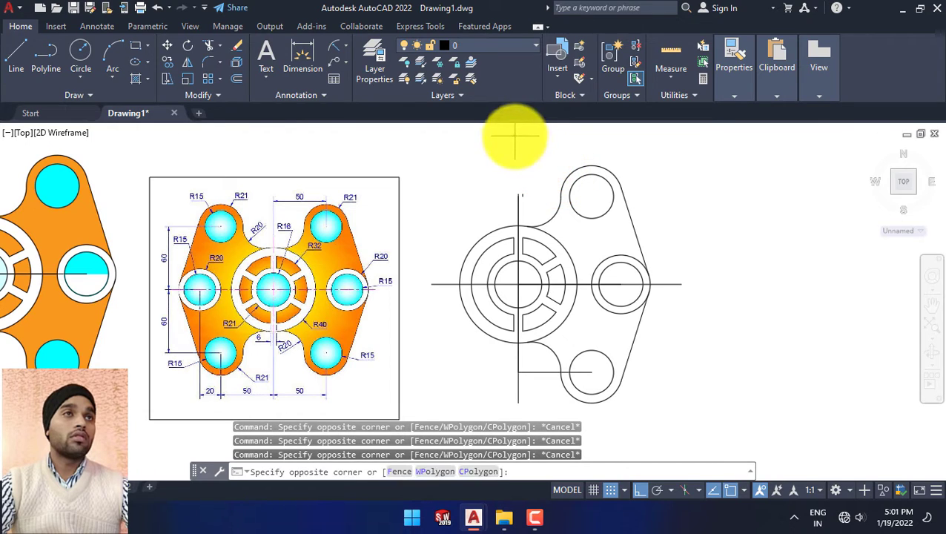
pyautogui.click(679, 409)
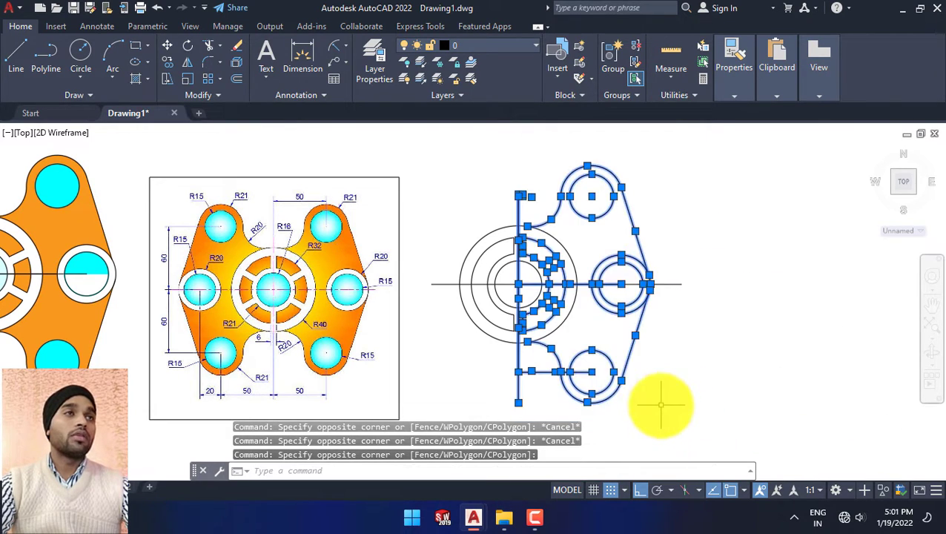
pyautogui.rightClick(665, 239)
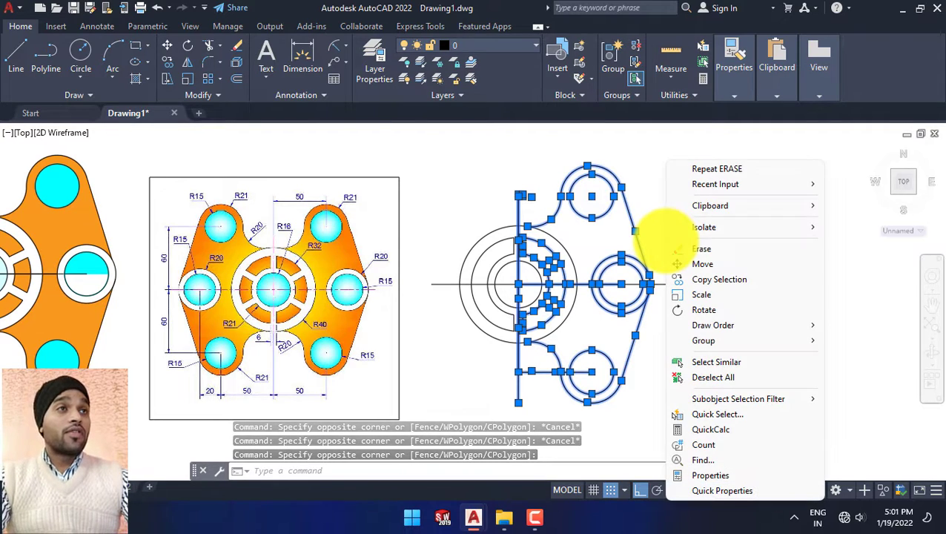
pyautogui.click(644, 202)
pyautogui.click(644, 199)
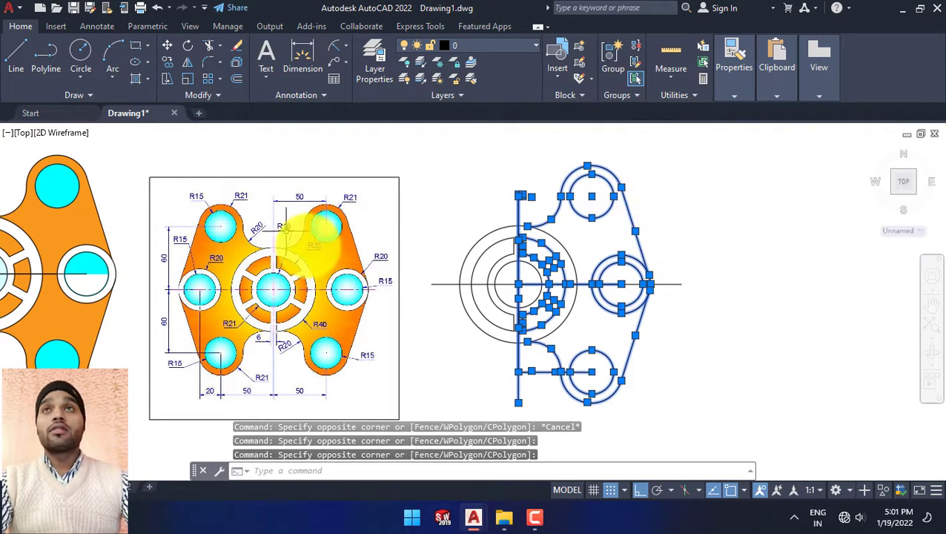
pyautogui.click(186, 63)
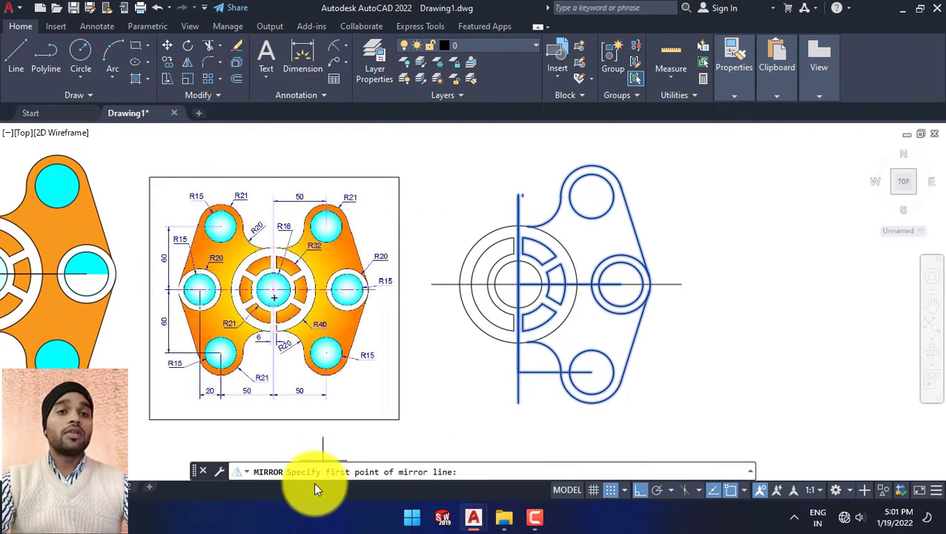
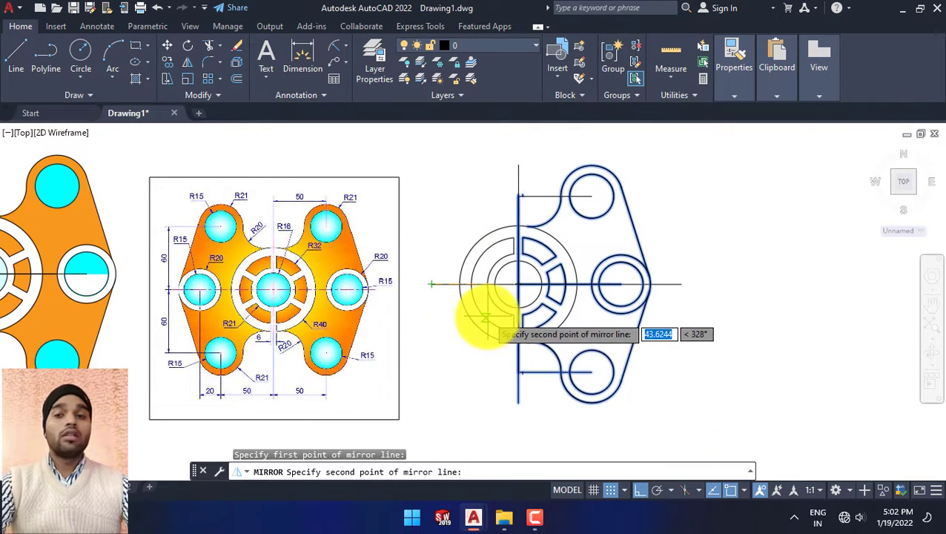
# Step: Abandon the earlier mirror attempt with undo and Escape
pyautogui.hotkey('ctrl', 'z')
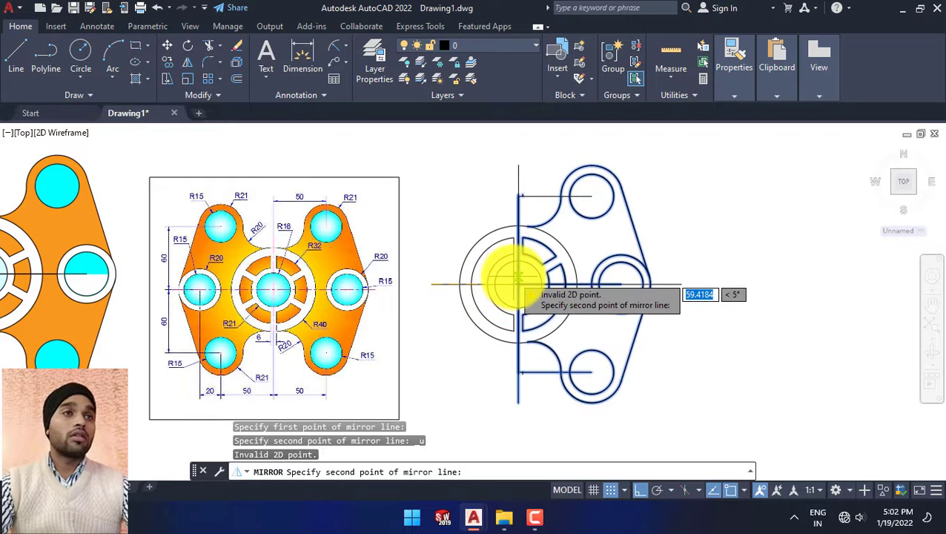
pyautogui.click(517, 284)
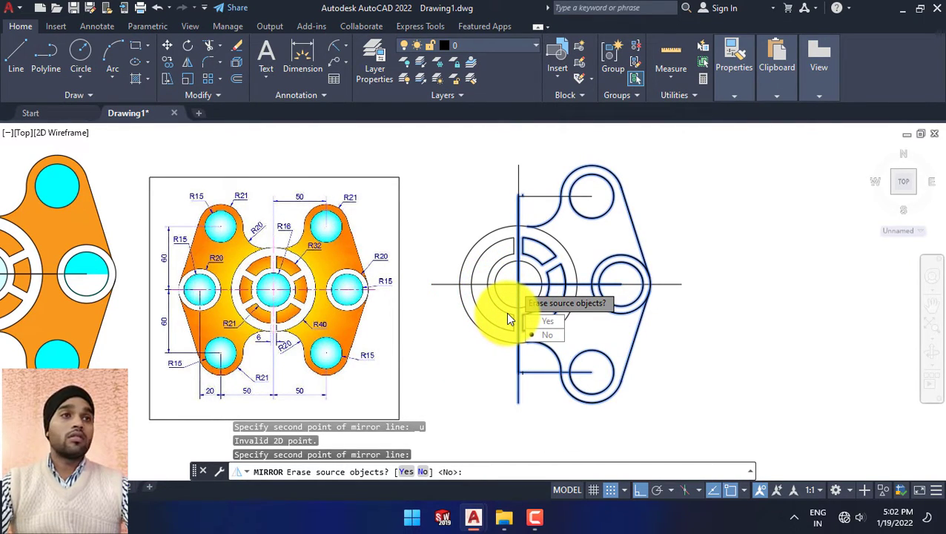
pyautogui.hotkey('ctrl', 'z')
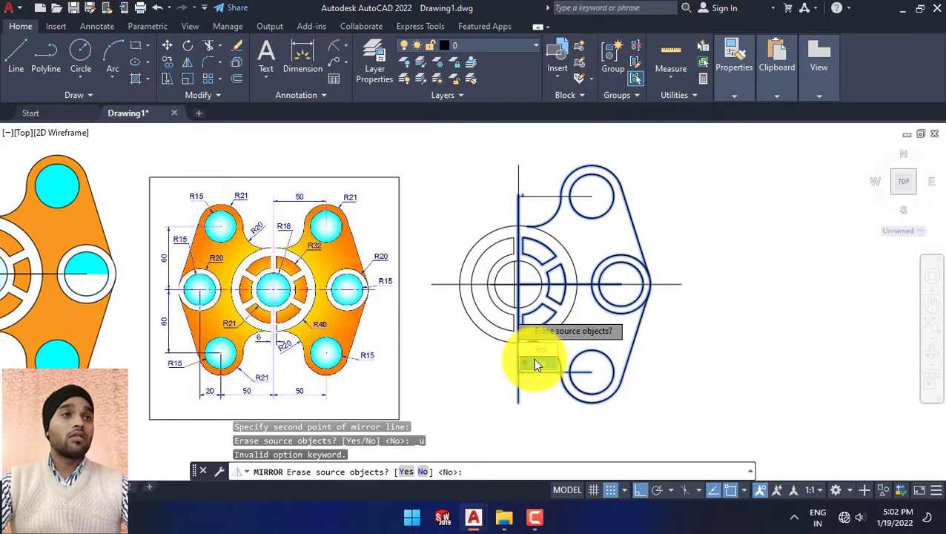
pyautogui.hotkey('ctrl', 'z')
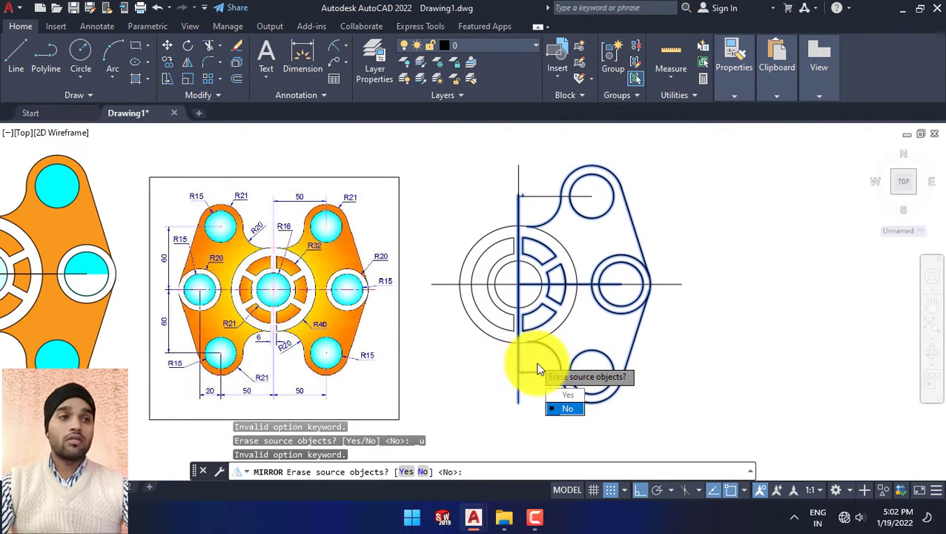
pyautogui.press('Escape')
pyautogui.press('Escape')
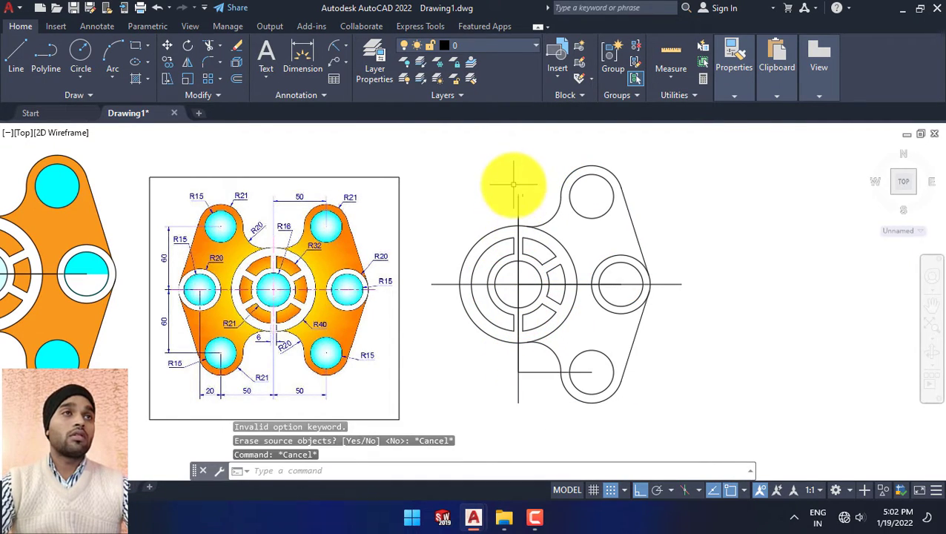
pyautogui.press('Escape')
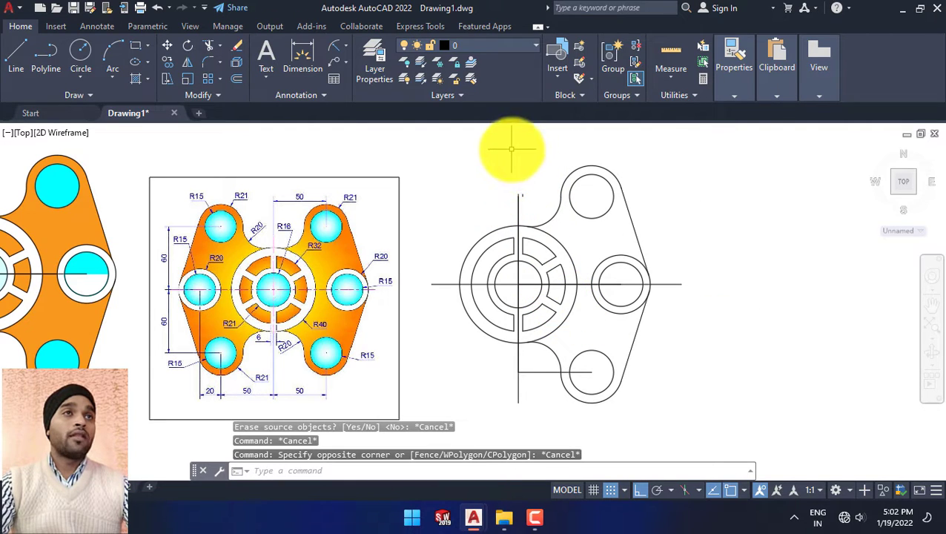
pyautogui.click(512, 149)
pyautogui.press('Escape')
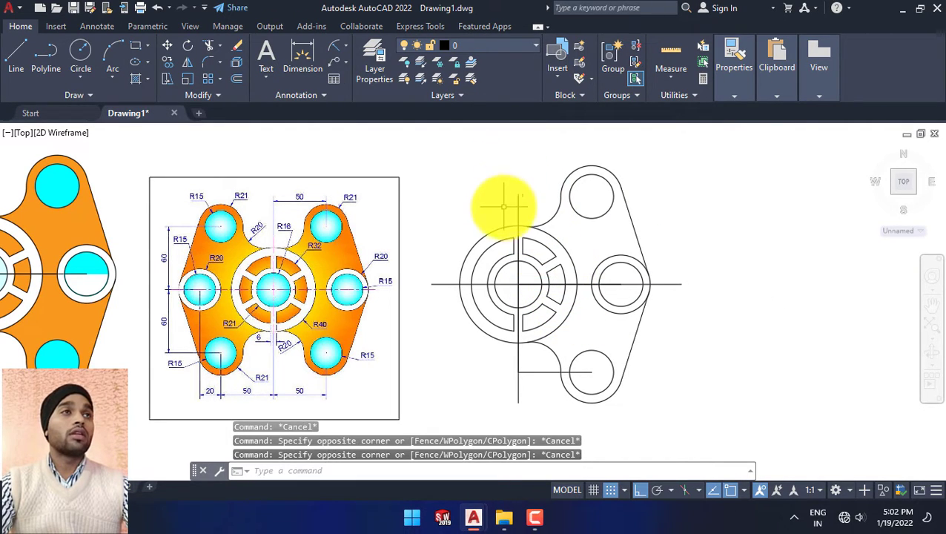
pyautogui.scroll(4, 503, 208)
pyautogui.scroll(-1, 489, 204)
pyautogui.scroll(-3, 480, 198)
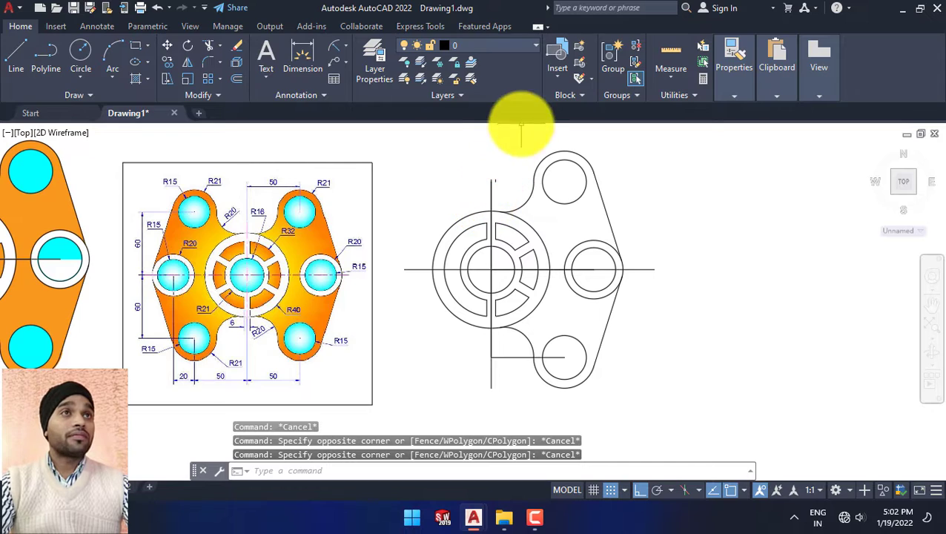
# Step: Window-select the right half and mirror it about the vertical centre line, keeping the originals
pyautogui.click(487, 151)
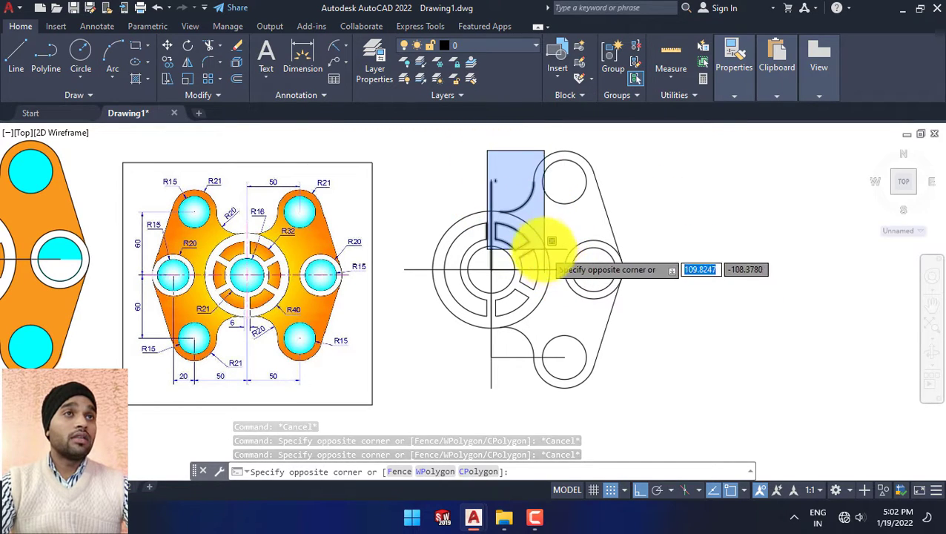
pyautogui.press('Escape')
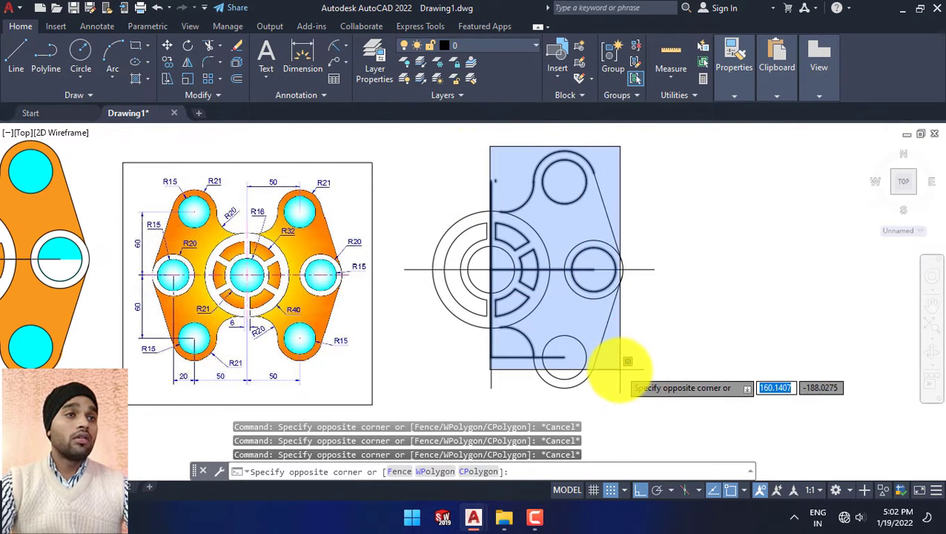
pyautogui.click(639, 412)
pyautogui.rightClick(636, 386)
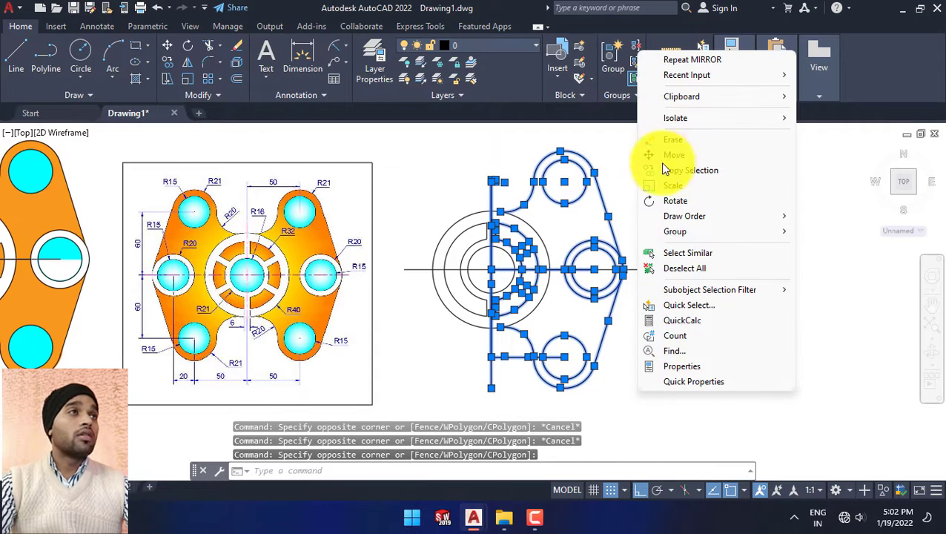
pyautogui.click(188, 62)
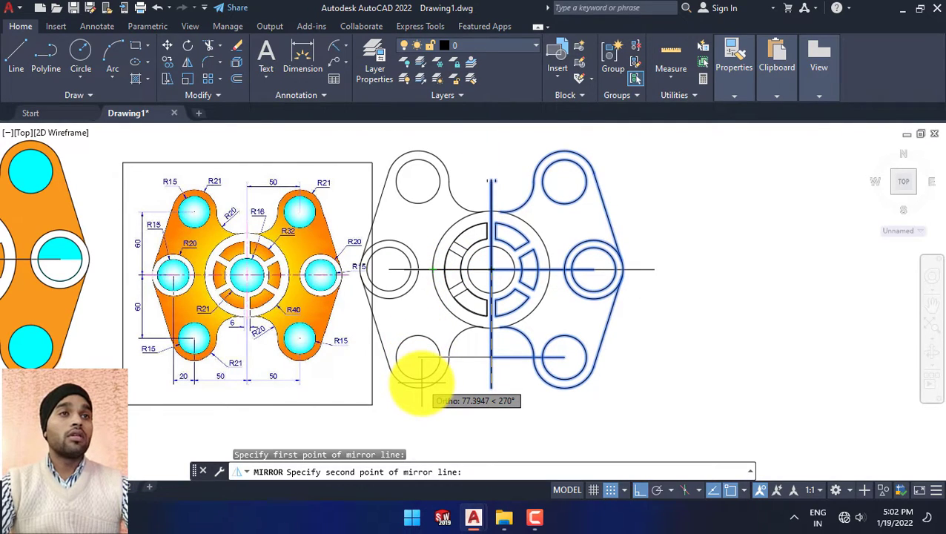
pyautogui.click(419, 381)
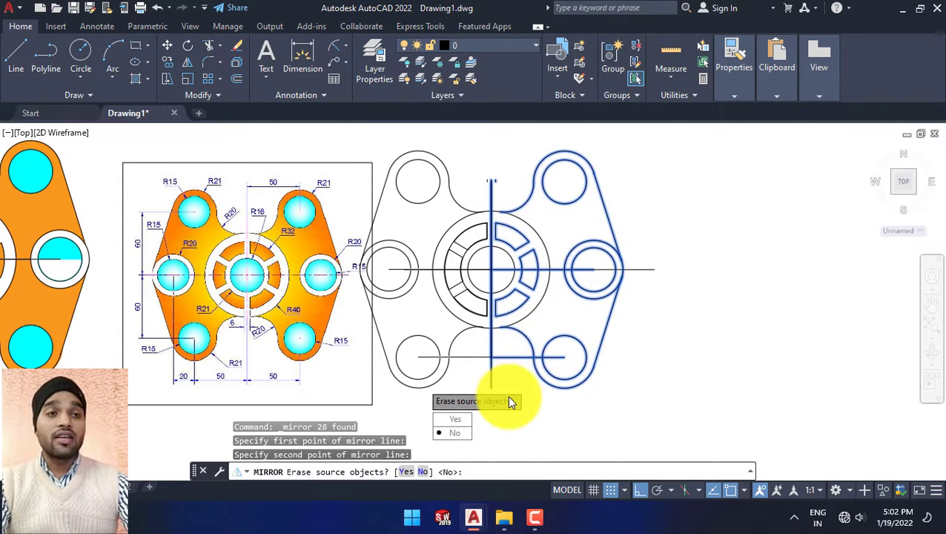
pyautogui.click(440, 434)
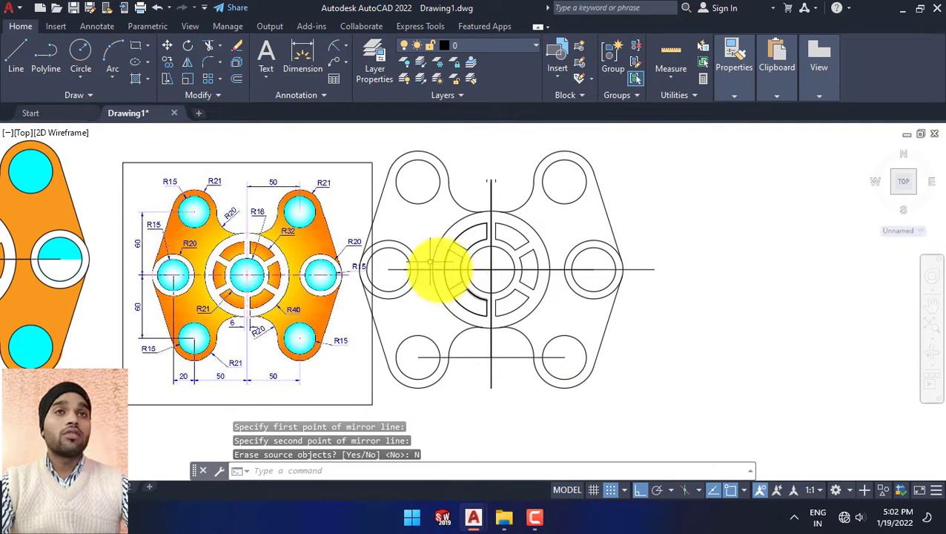
# Step: Move the whole flange drawing to a new position
pyautogui.click(348, 126)
pyautogui.click(633, 427)
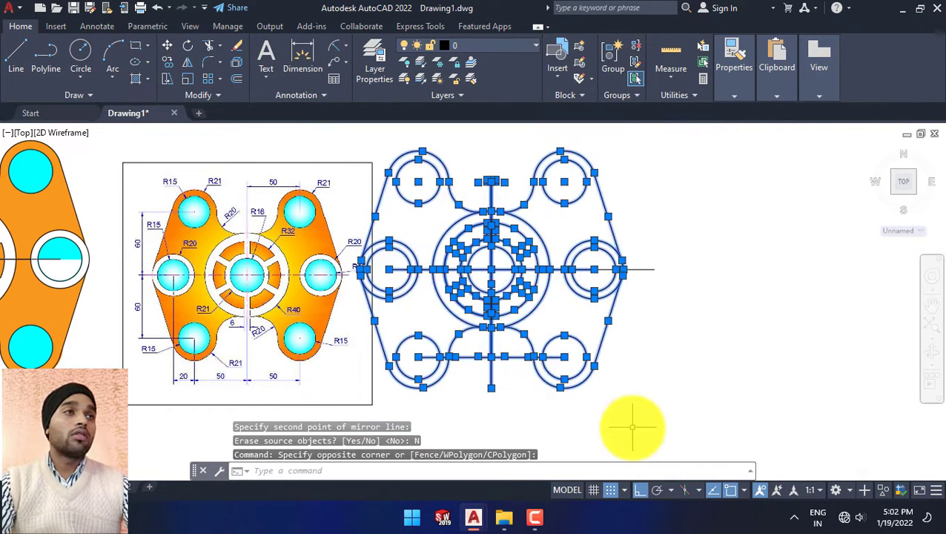
pyautogui.rightClick(632, 428)
pyautogui.click(669, 180)
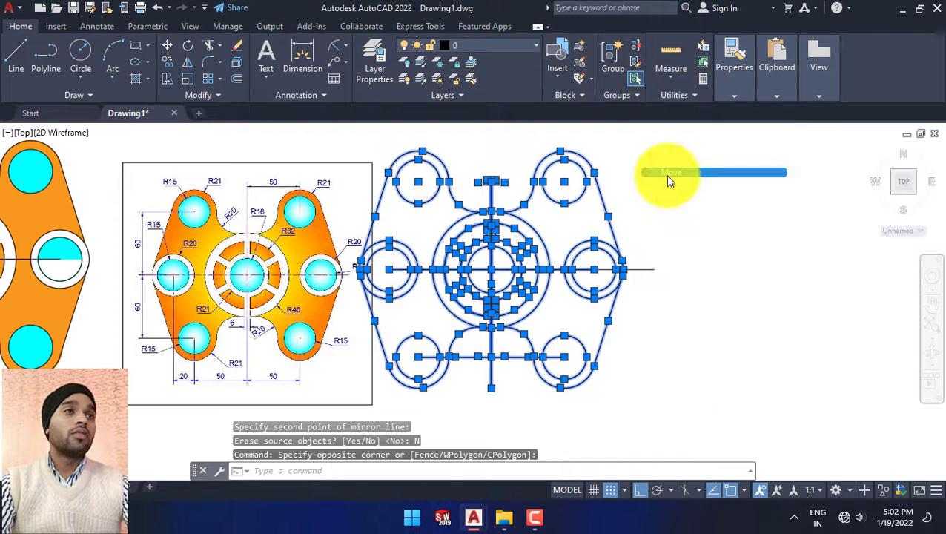
pyautogui.click(621, 268)
pyautogui.moveTo(672, 264); pyautogui.dragTo(591, 283, button='middle')
pyautogui.click(591, 289)
pyautogui.press('Escape')
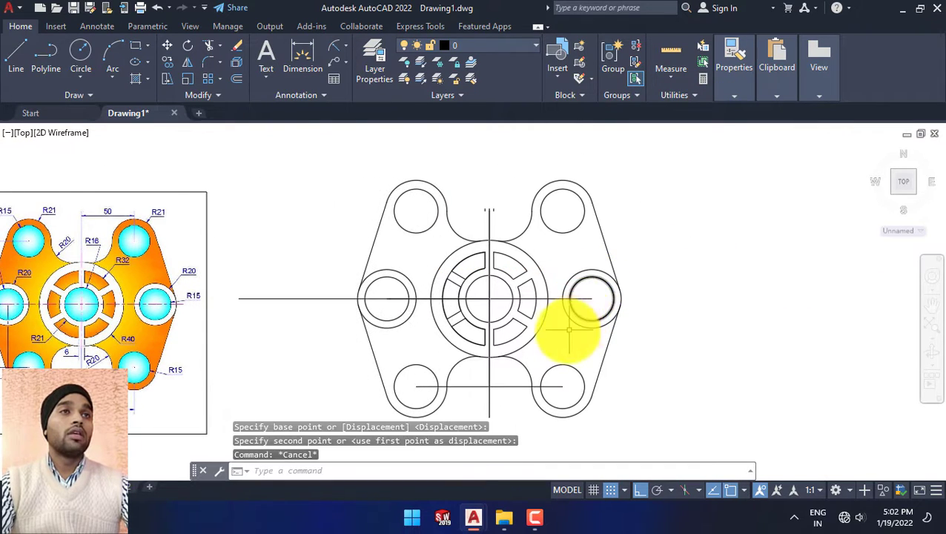
pyautogui.press('Escape')
pyautogui.scroll(-2, 520, 326)
# Step: Erase the stray vertical line and the extra line between the bottom holes
pyautogui.click(490, 233)
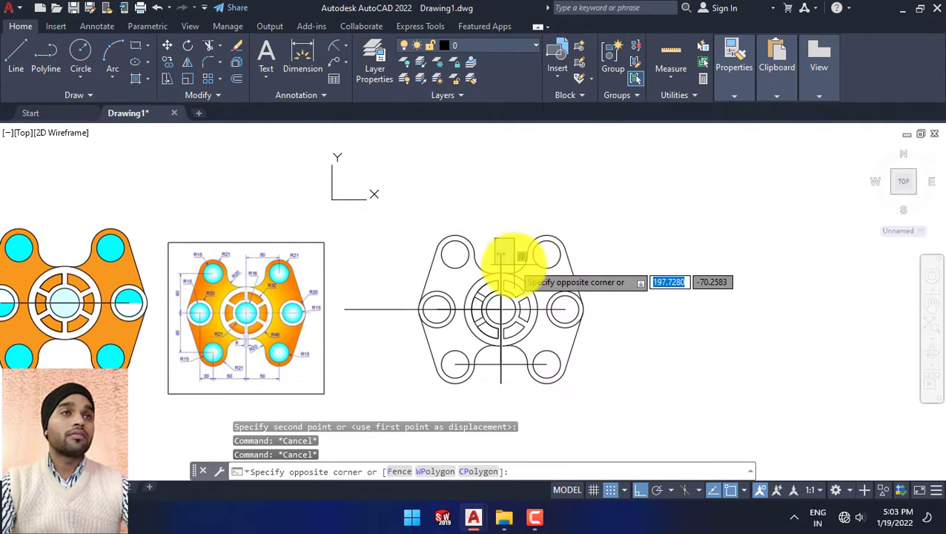
pyautogui.click(507, 258)
pyautogui.rightClick(515, 256)
pyautogui.click(548, 250)
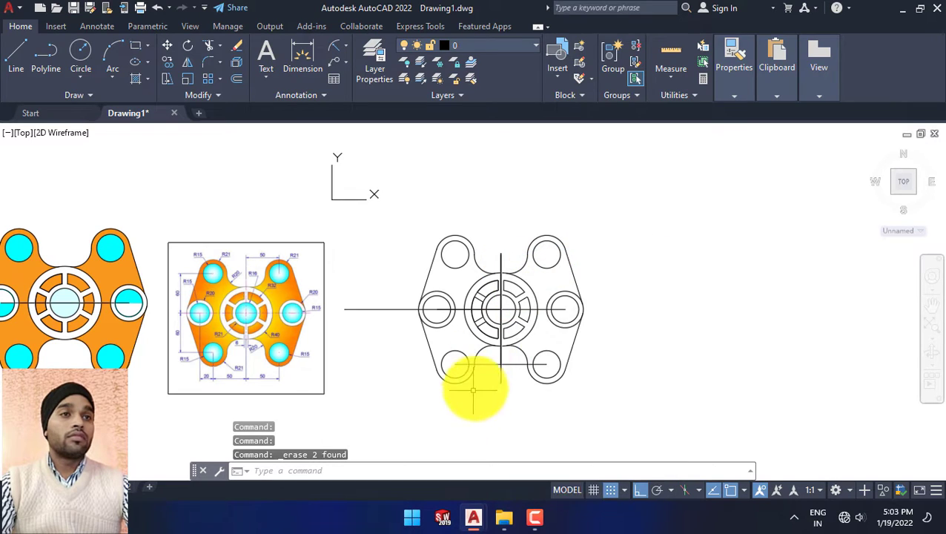
pyautogui.rightClick(519, 365)
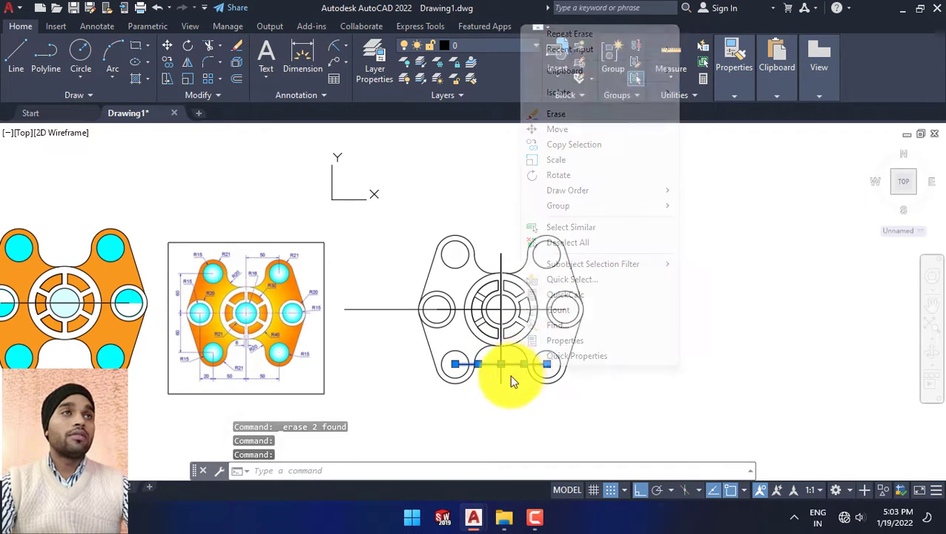
pyautogui.click(550, 115)
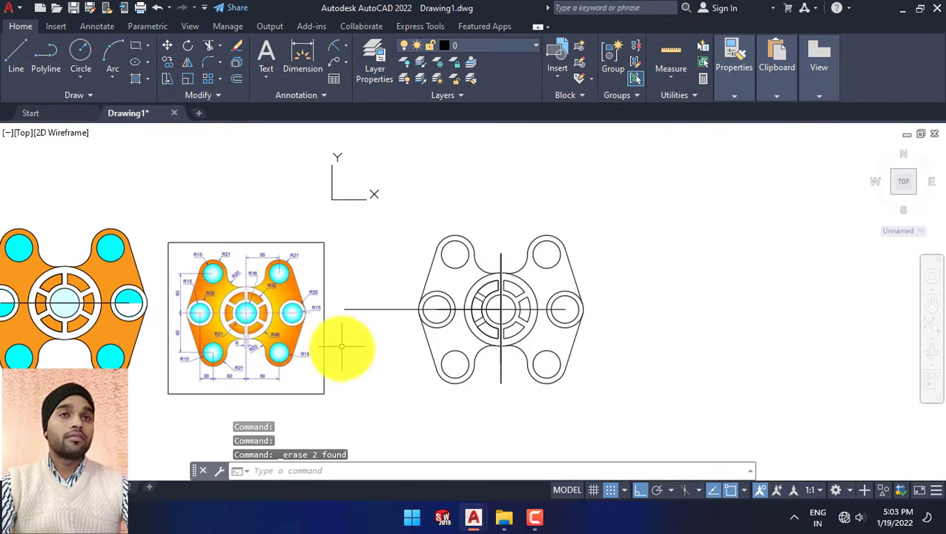
# Step: Stretch both ends of the horizontal centre line outward across the plate
pyautogui.click(398, 309)
pyautogui.press('Escape')
pyautogui.press('Escape')
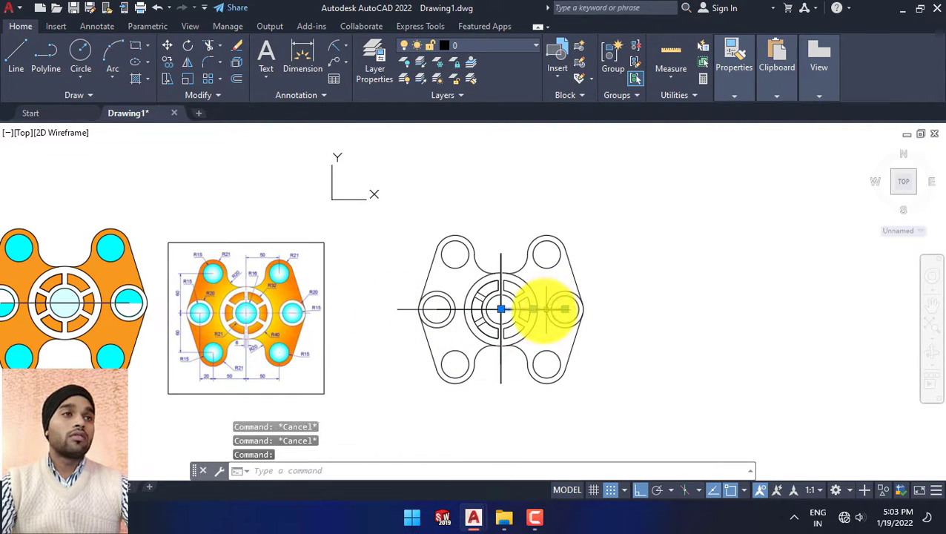
pyautogui.click(565, 309)
pyautogui.click(617, 291)
pyautogui.press('Escape')
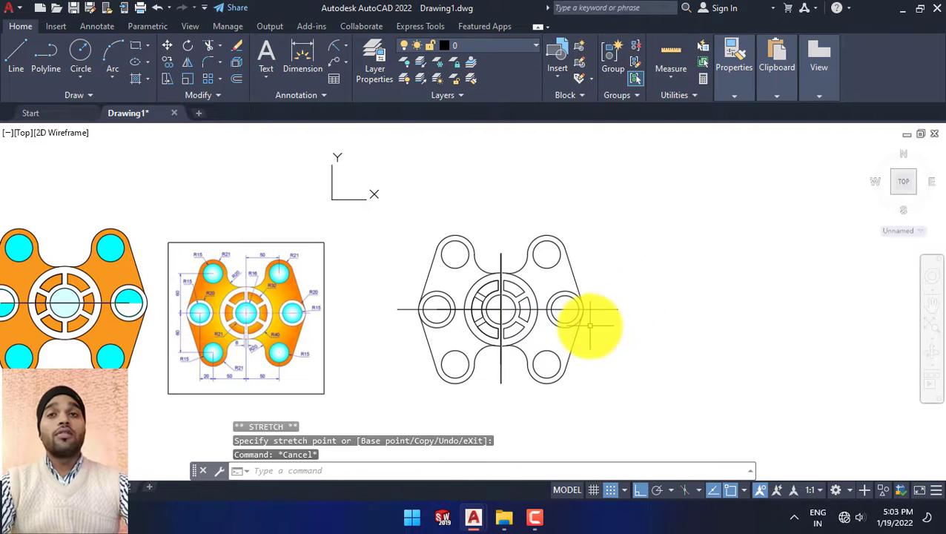
pyautogui.press('Escape')
pyautogui.moveTo(576, 335); pyautogui.dragTo(569, 310, button='middle')
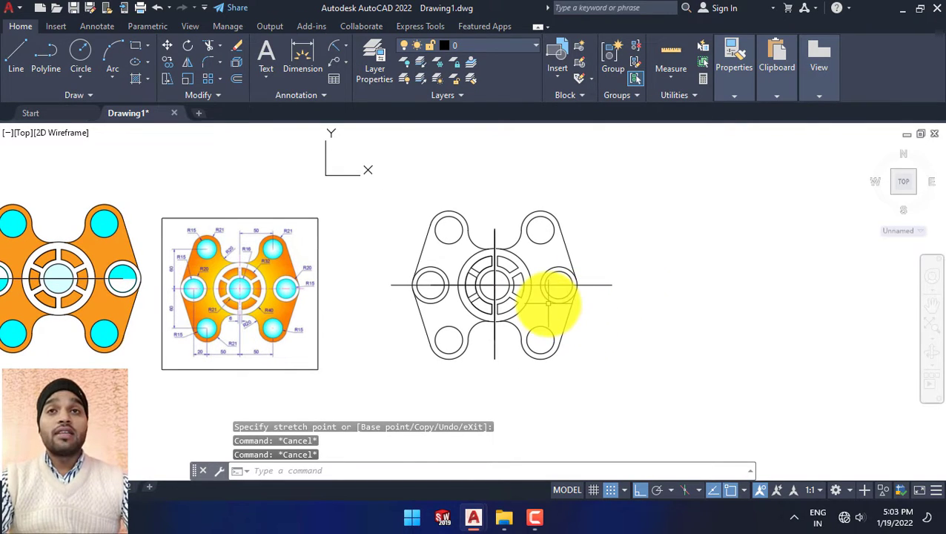
pyautogui.scroll(2, 348, 273)
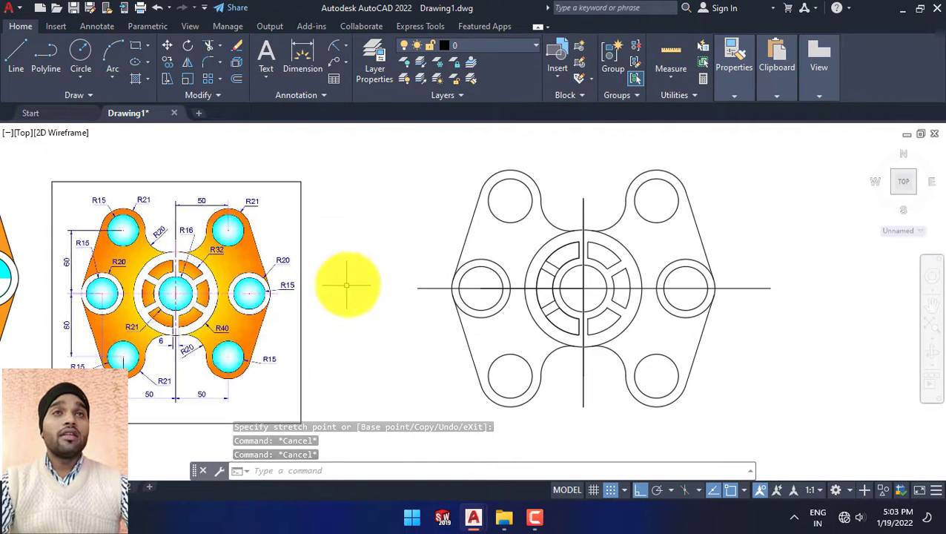
pyautogui.scroll(-2, 200, 297)
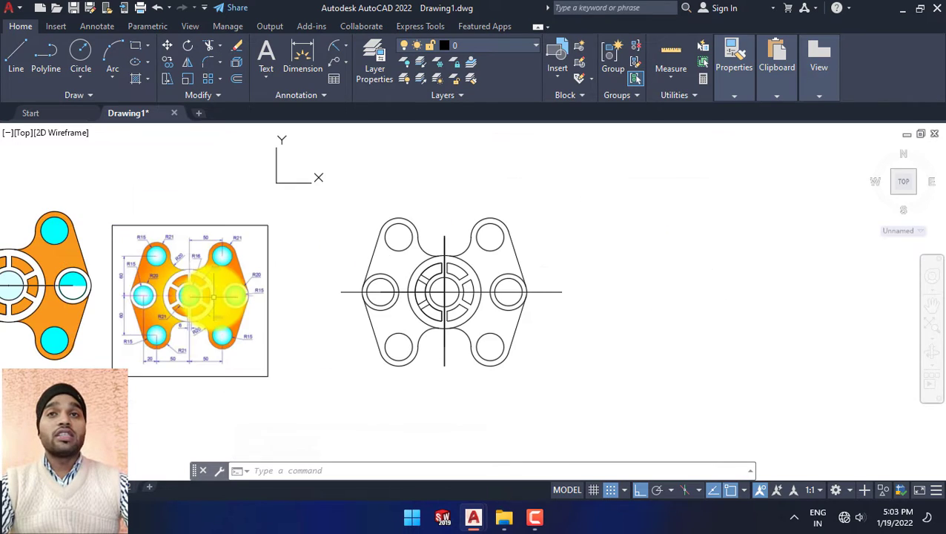
pyautogui.scroll(2, 272, 301)
# Step: Make the hatch a solid fill in true colour orange 242,141,7
pyautogui.moveTo(271, 300); pyautogui.dragTo(267, 296, button='middle')
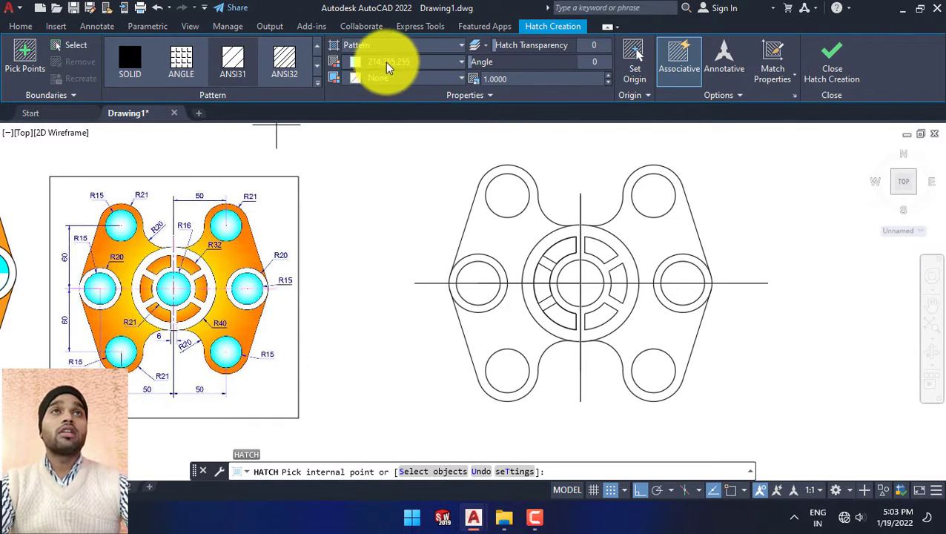
pyautogui.click(391, 45)
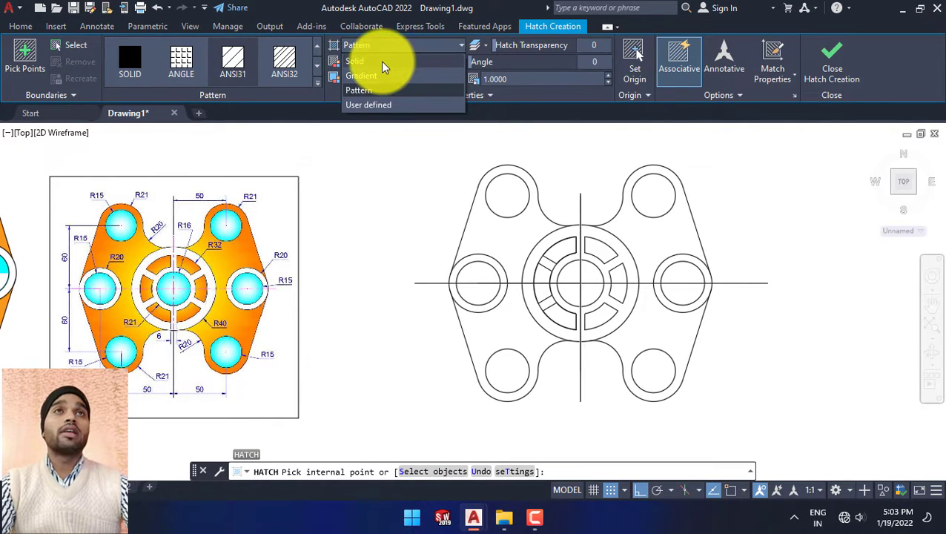
pyautogui.click(383, 63)
pyautogui.click(407, 61)
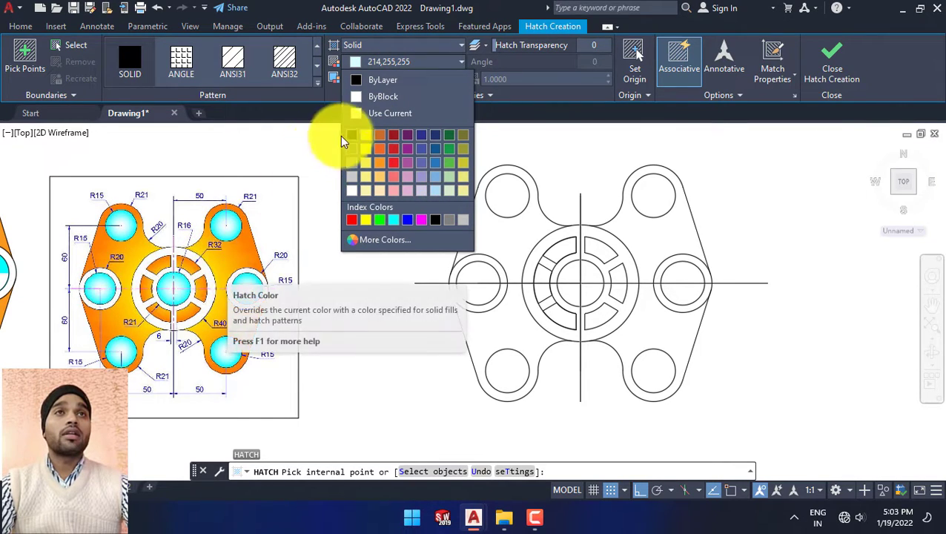
pyautogui.click(380, 172)
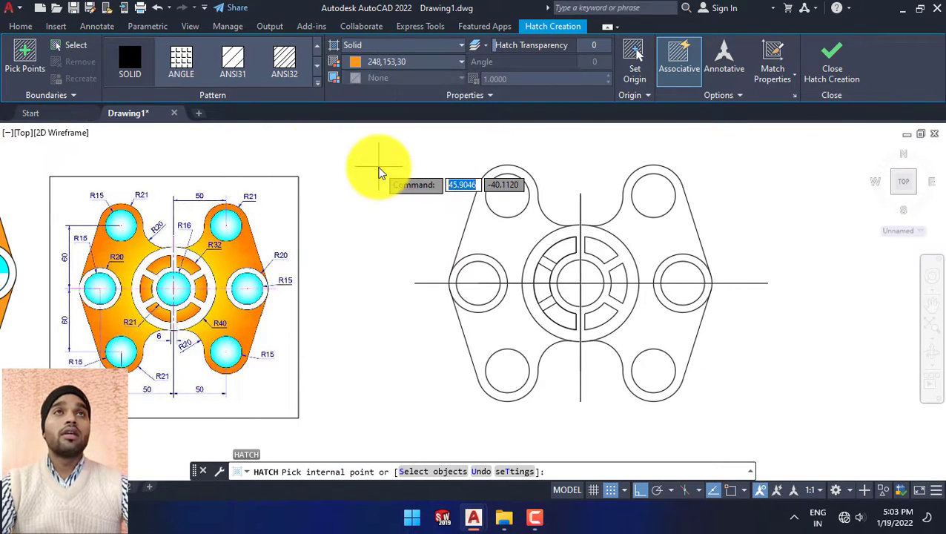
pyautogui.click(390, 63)
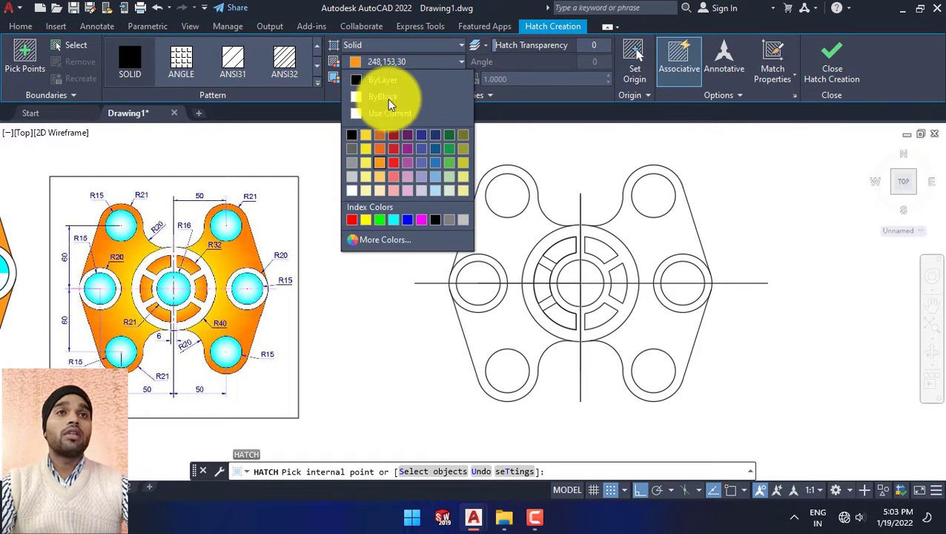
pyautogui.click(387, 239)
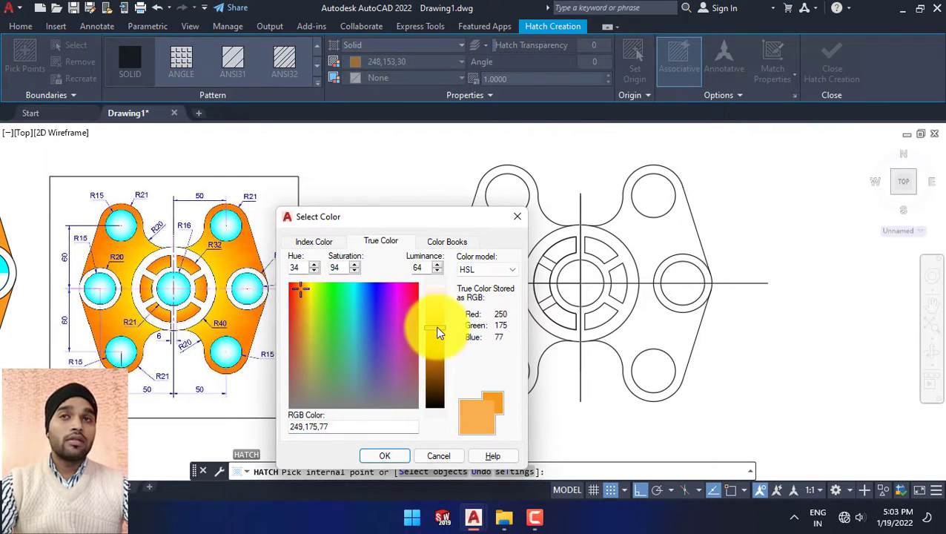
pyautogui.moveTo(438, 317); pyautogui.dragTo(442, 353)
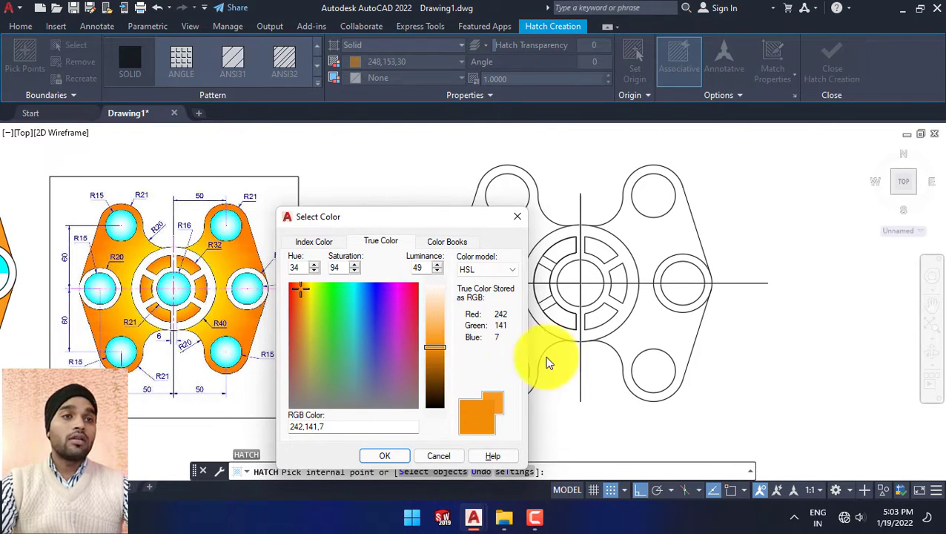
pyautogui.click(385, 455)
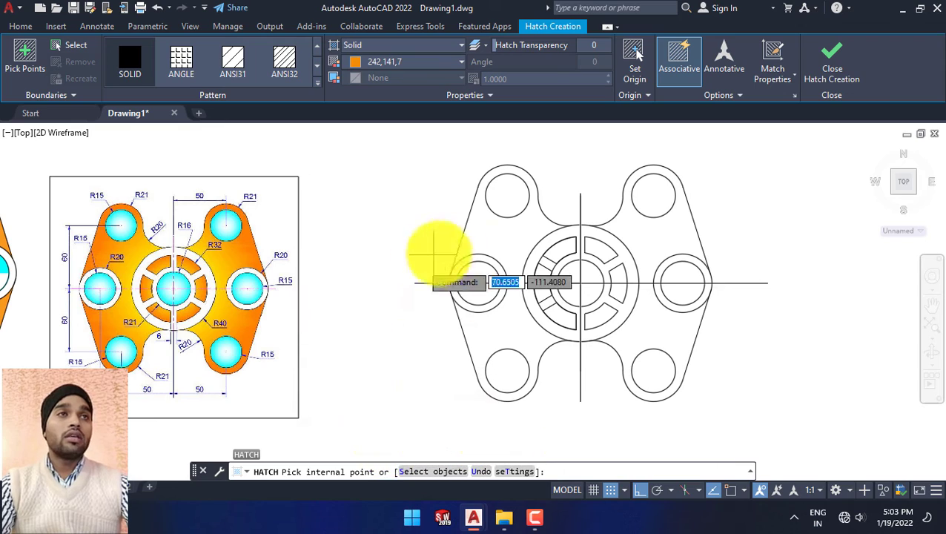
# Step: Fill the four lobe regions and the hub's spoke openings with the orange solid hatch
pyautogui.click(486, 252)
pyautogui.click(485, 311)
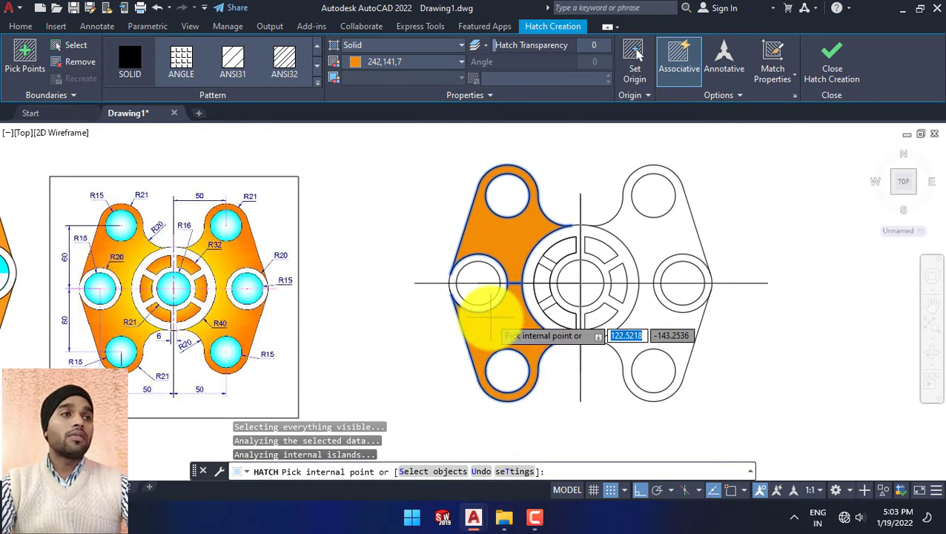
pyautogui.click(626, 327)
pyautogui.click(660, 226)
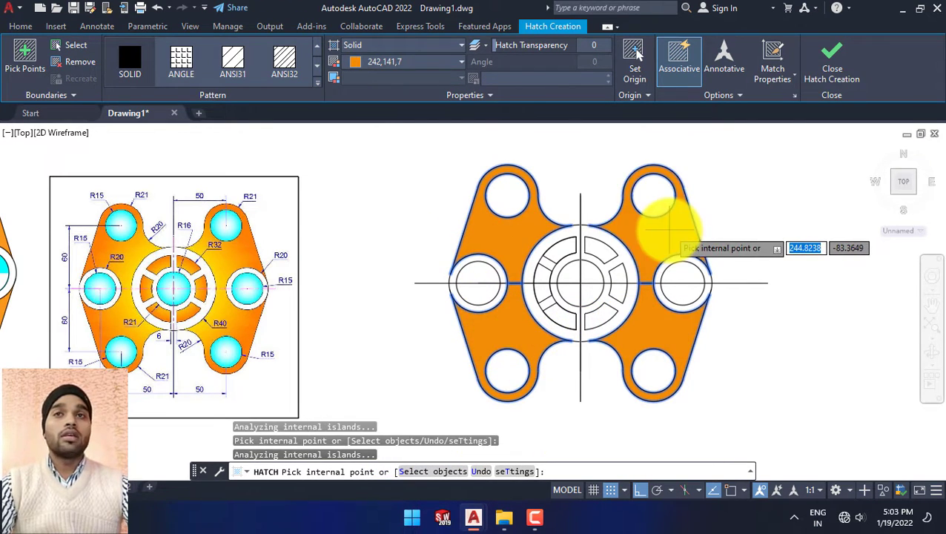
pyautogui.click(582, 295)
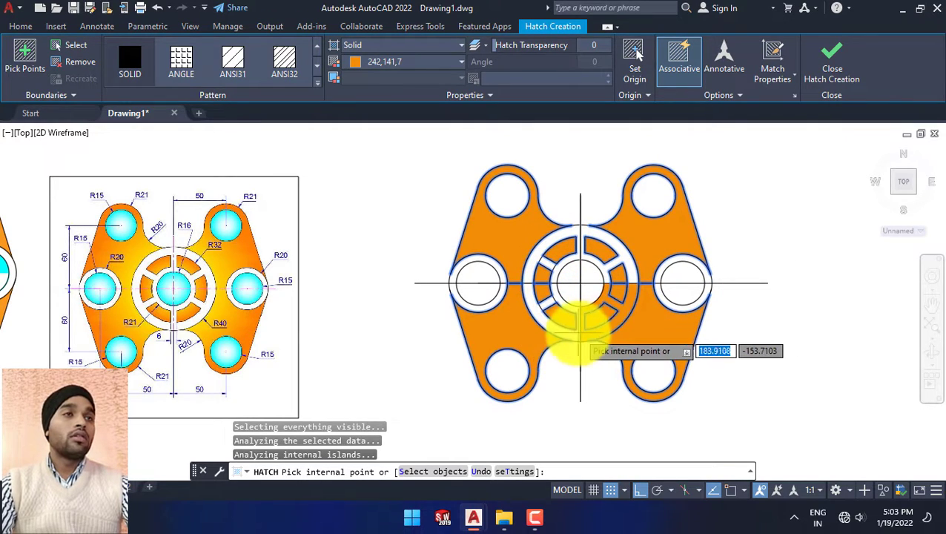
pyautogui.press('Escape')
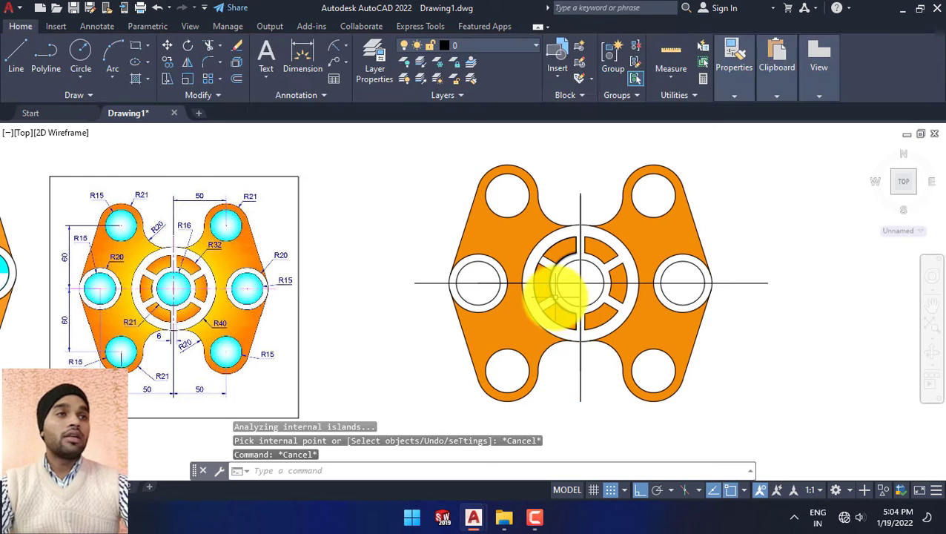
# Step: Trim the stray line pieces inside the hub spokes using two trim fences
pyautogui.press('Return')
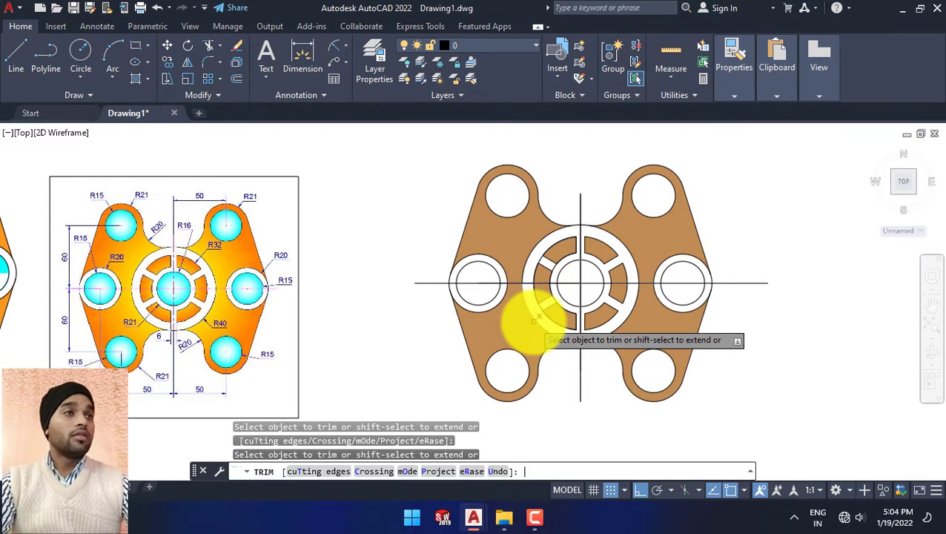
pyautogui.scroll(2, 558, 308)
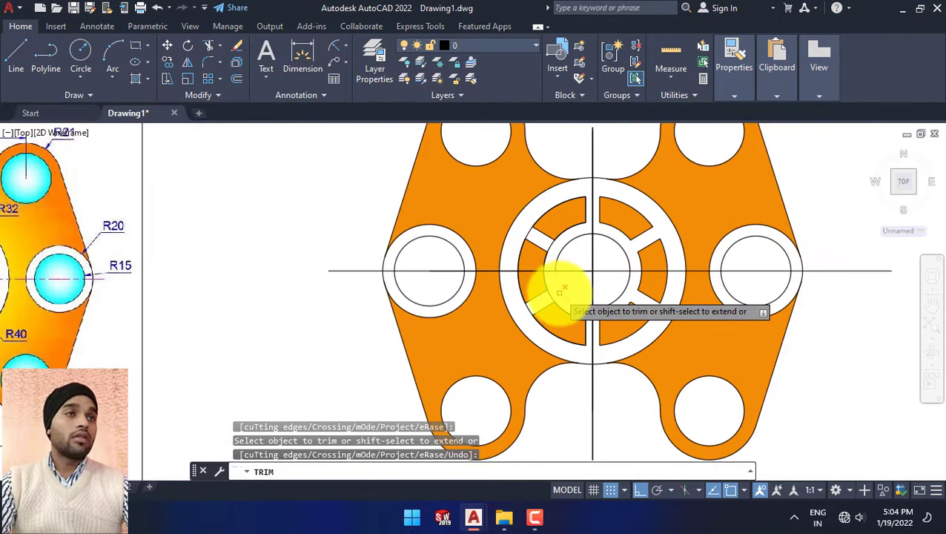
pyautogui.click(526, 303)
pyautogui.press('Return')
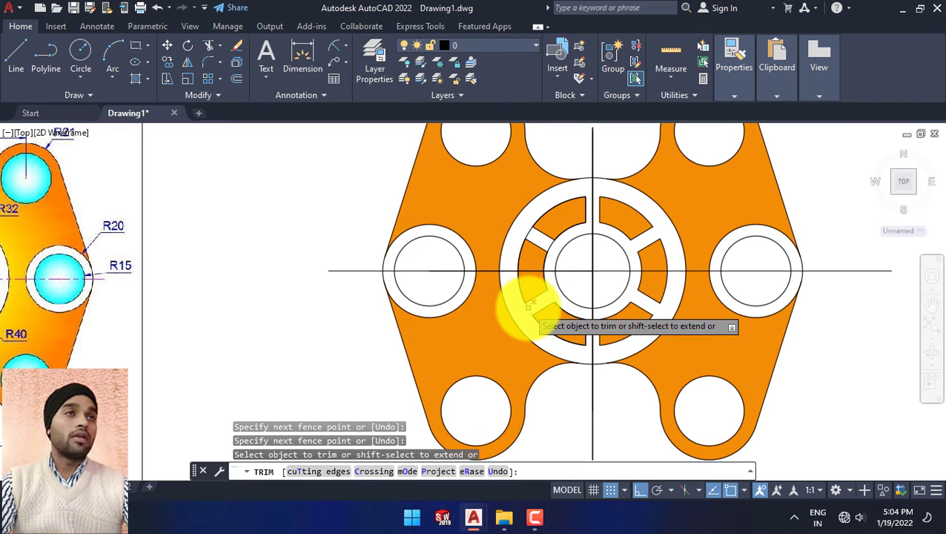
pyautogui.click(526, 231)
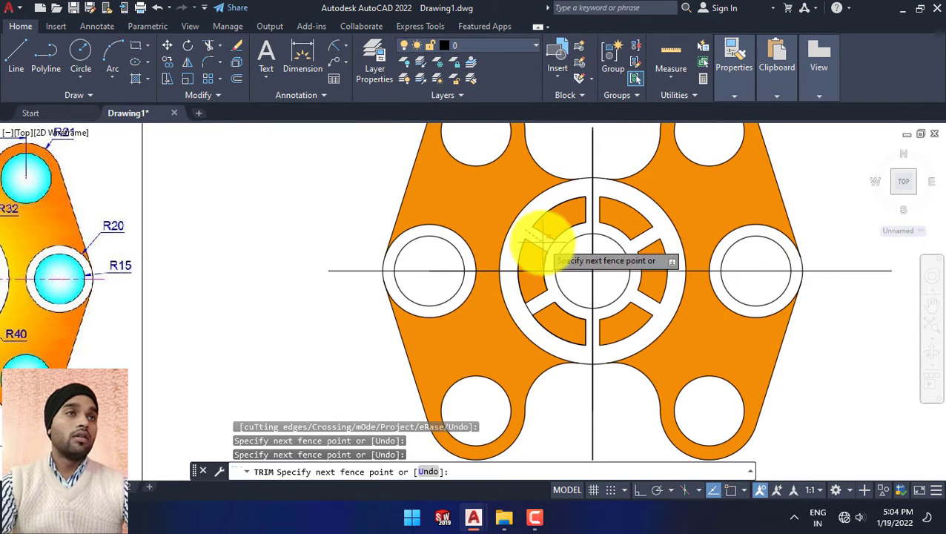
pyautogui.press('Return')
pyautogui.scroll(-1, 551, 249)
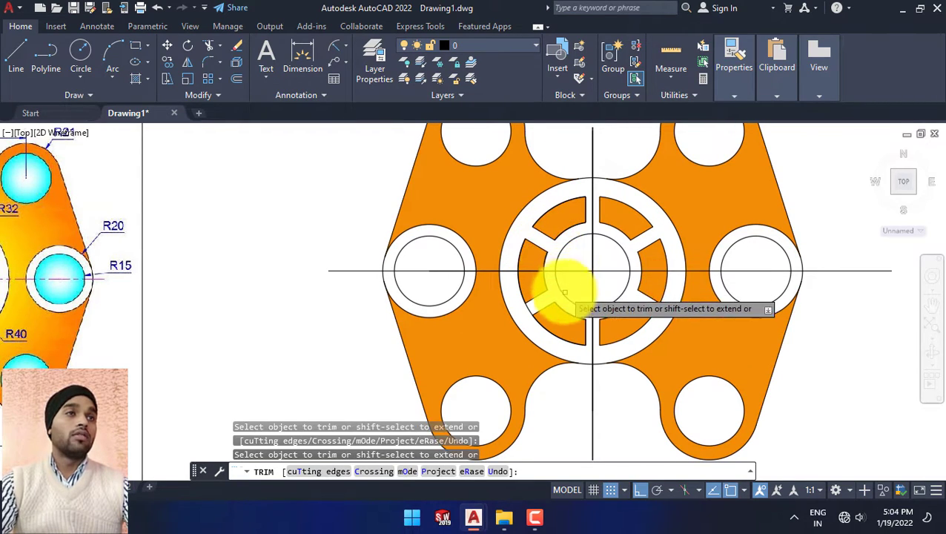
pyautogui.scroll(-1, 567, 295)
pyautogui.press('Escape')
pyautogui.press('Escape')
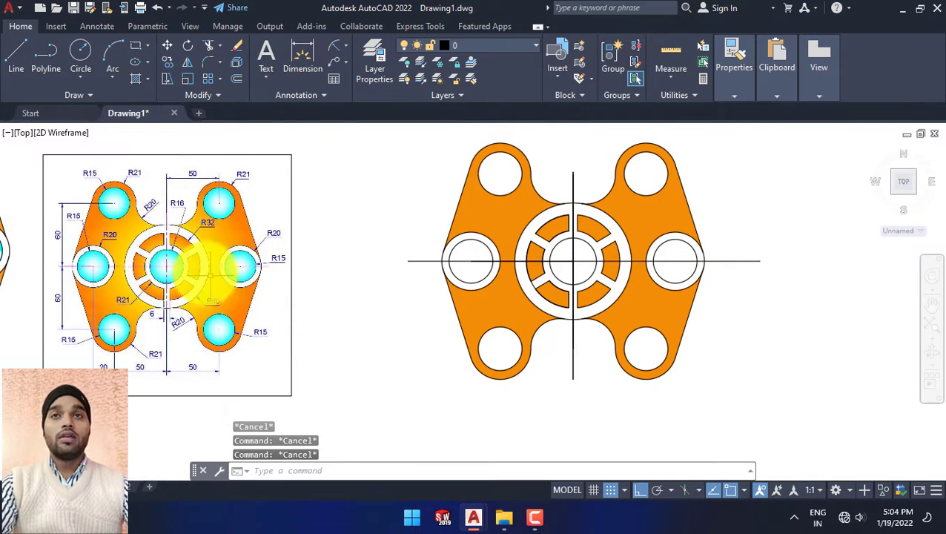
# Step: Start a solid hatch and set its colour to mint, true colour 159,249,221
pyautogui.click(140, 80)
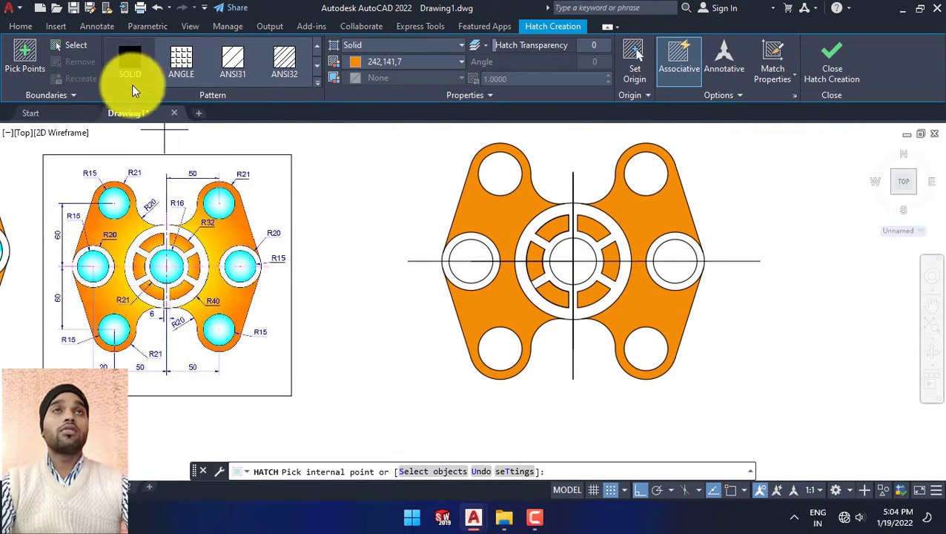
pyautogui.click(392, 62)
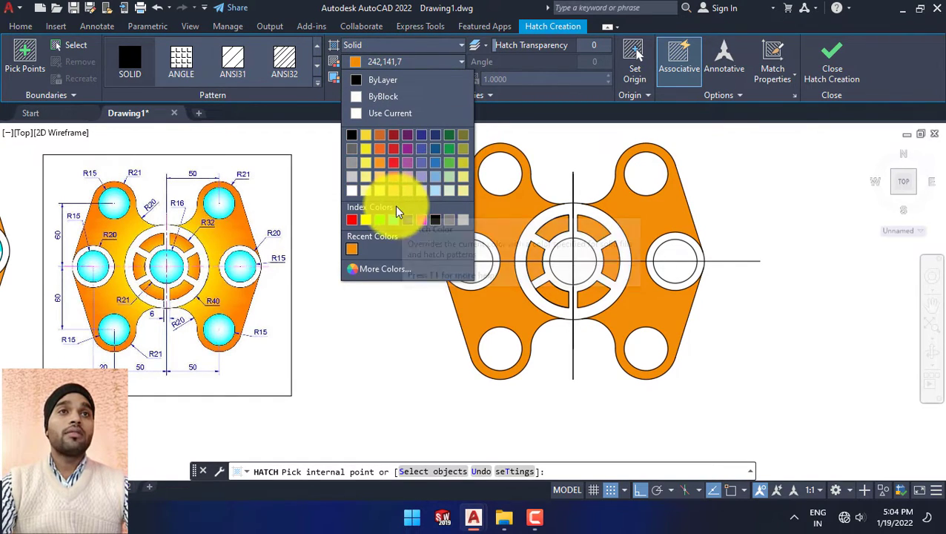
pyautogui.click(370, 268)
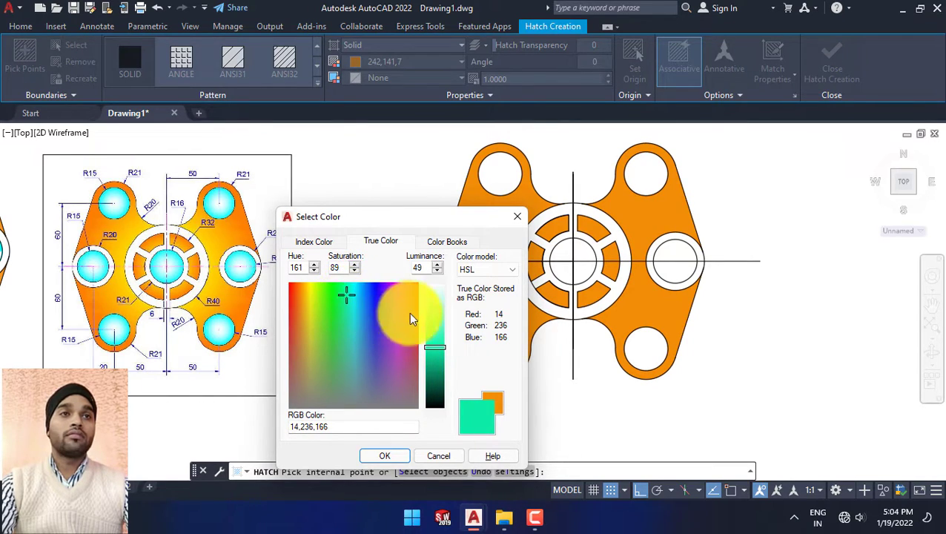
pyautogui.click(436, 318)
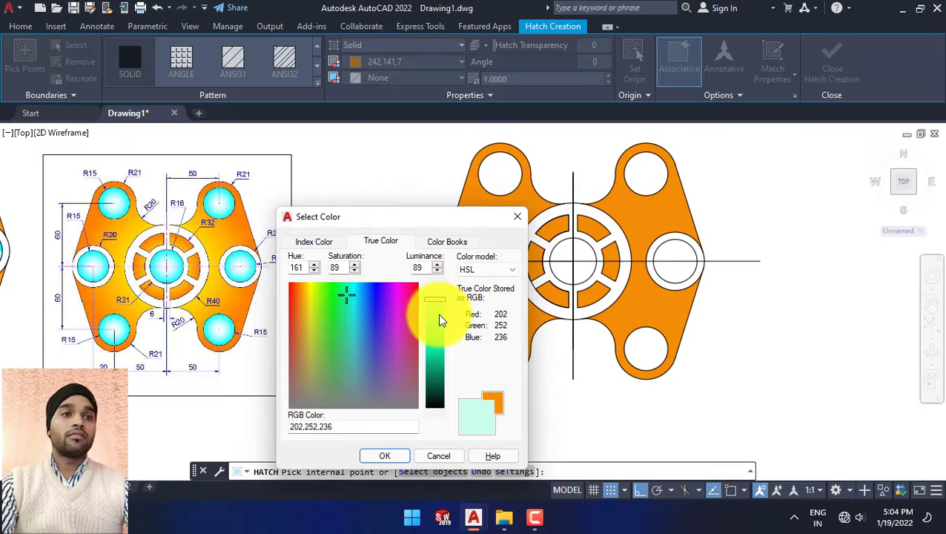
pyautogui.click(437, 310)
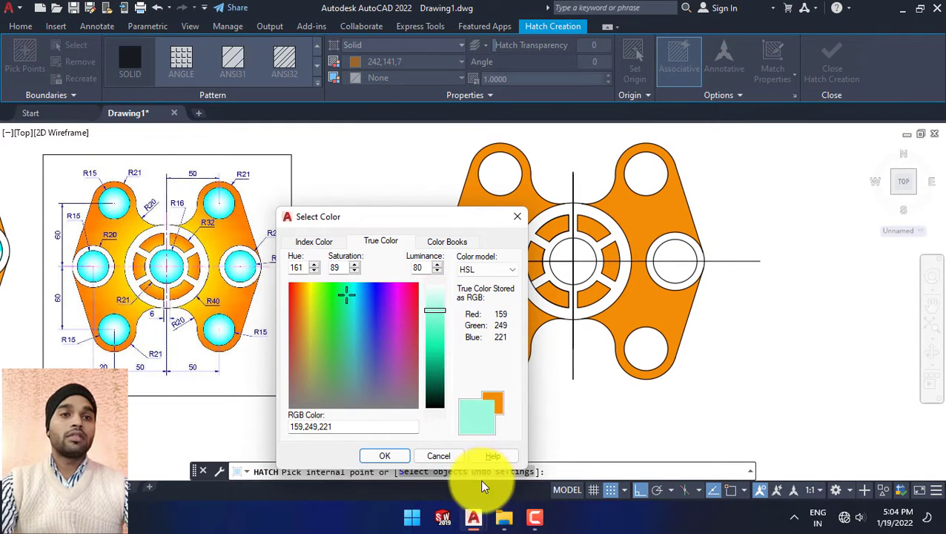
pyautogui.click(405, 456)
# Step: Fill all six bolt holes and the central bore with the mint solid hatch
pyautogui.click(501, 347)
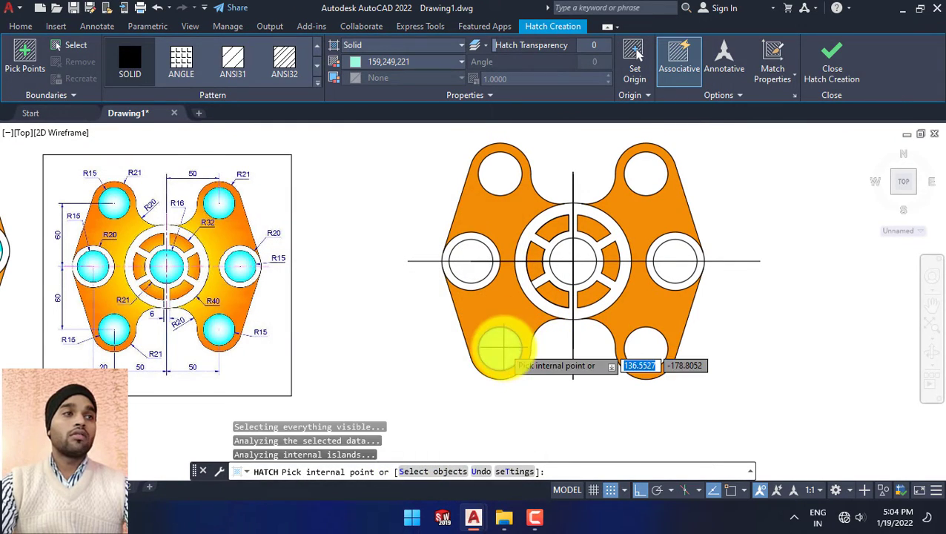
pyautogui.click(646, 347)
pyautogui.click(675, 262)
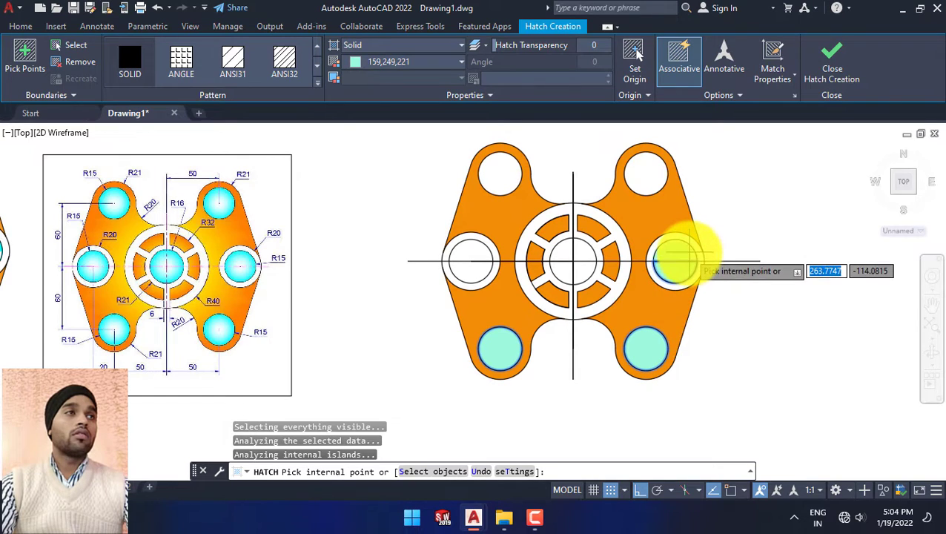
pyautogui.click(647, 174)
pyautogui.click(498, 172)
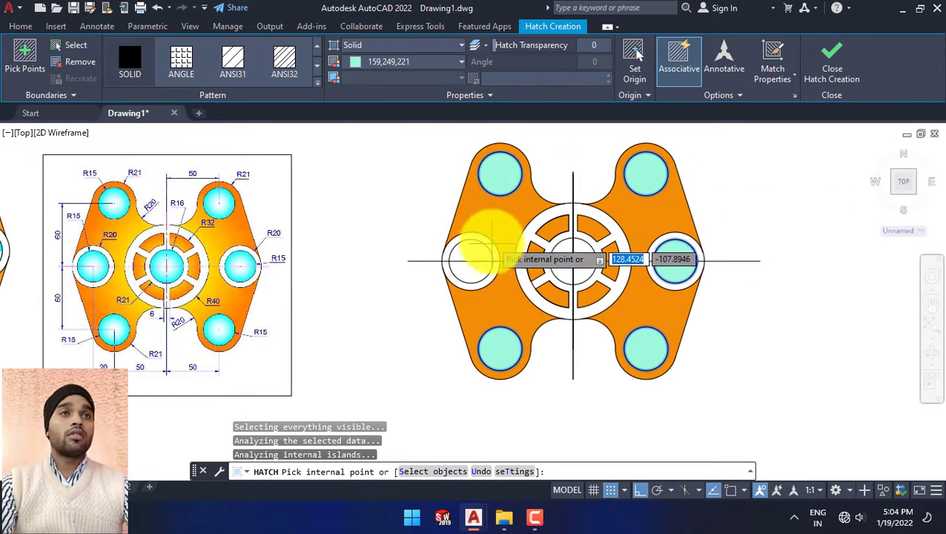
pyautogui.click(471, 259)
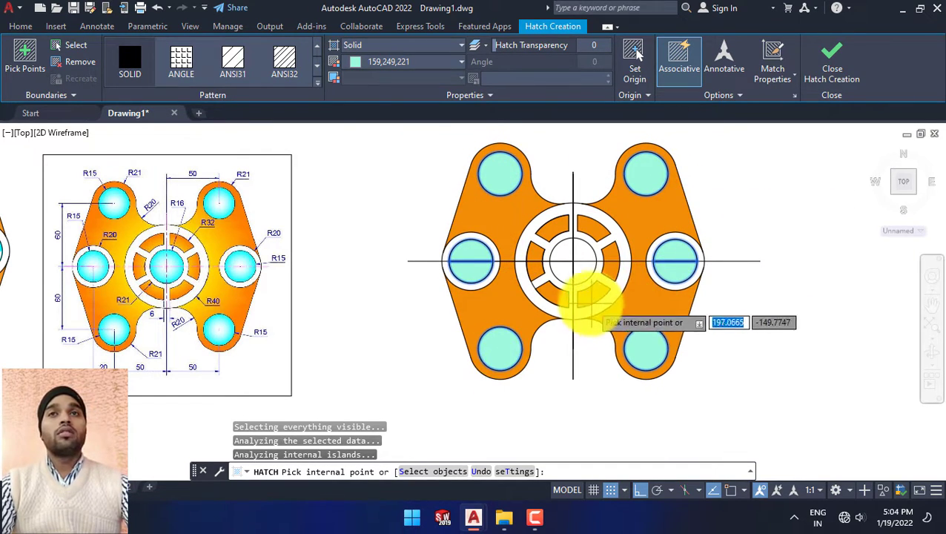
pyautogui.scroll(-2, 571, 297)
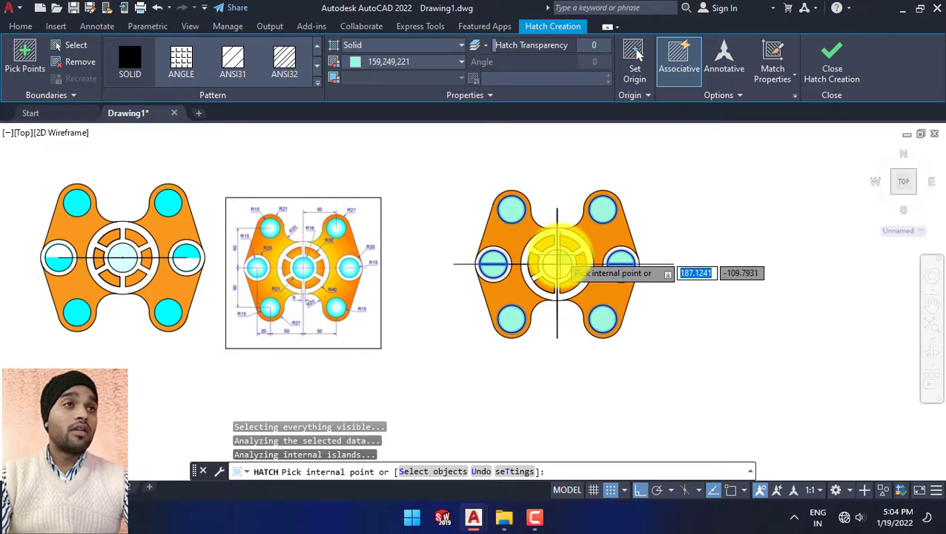
pyautogui.click(556, 263)
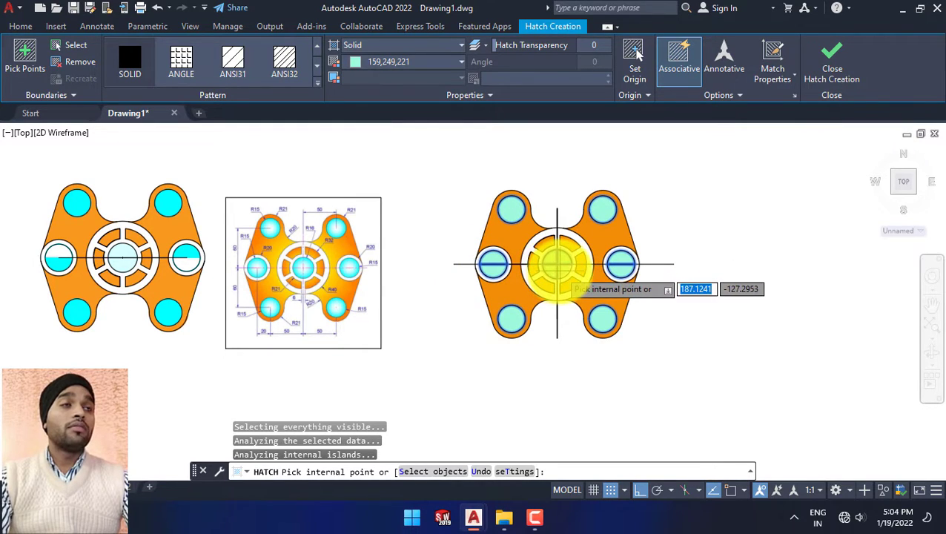
pyautogui.press('Escape')
# Step: Start a new solid hatch to check its colour choices, then cancel it
pyautogui.press('Escape')
pyautogui.press('Escape')
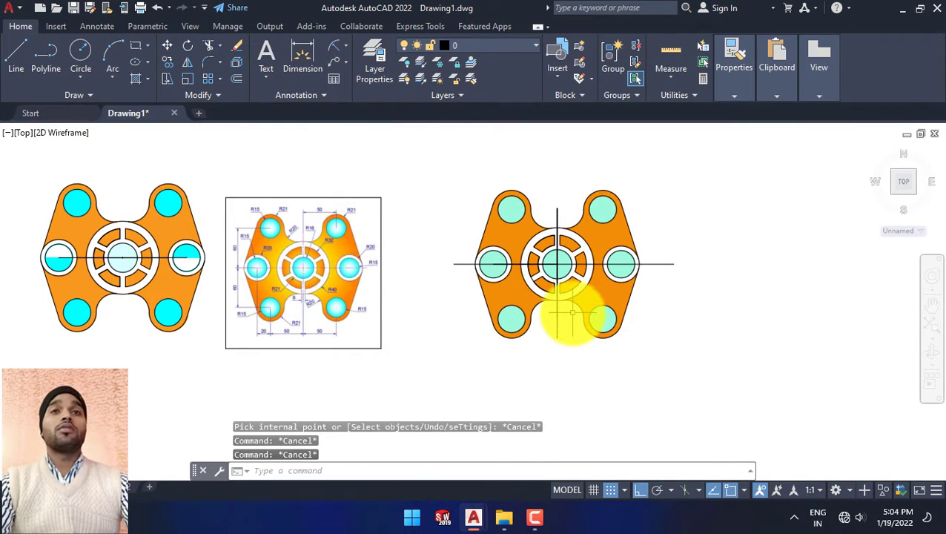
pyautogui.press('Escape')
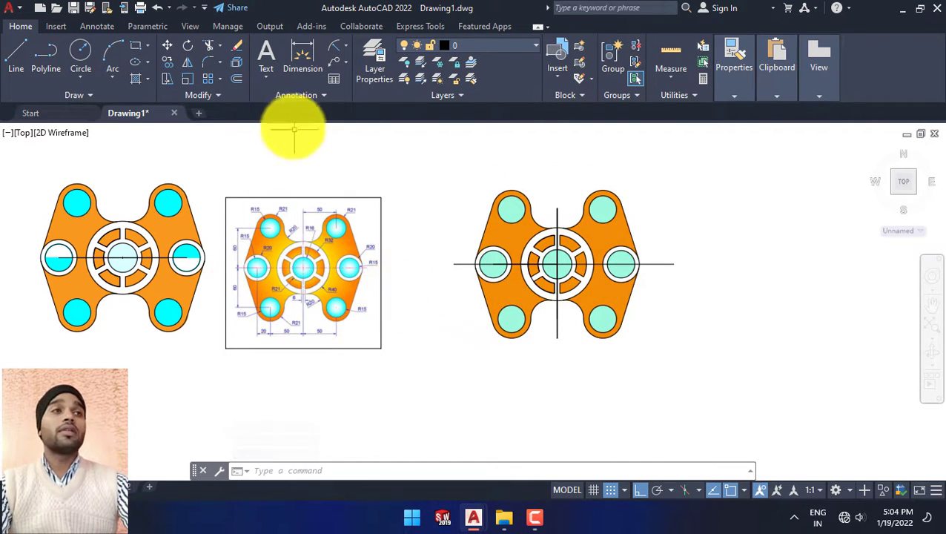
pyautogui.click(136, 67)
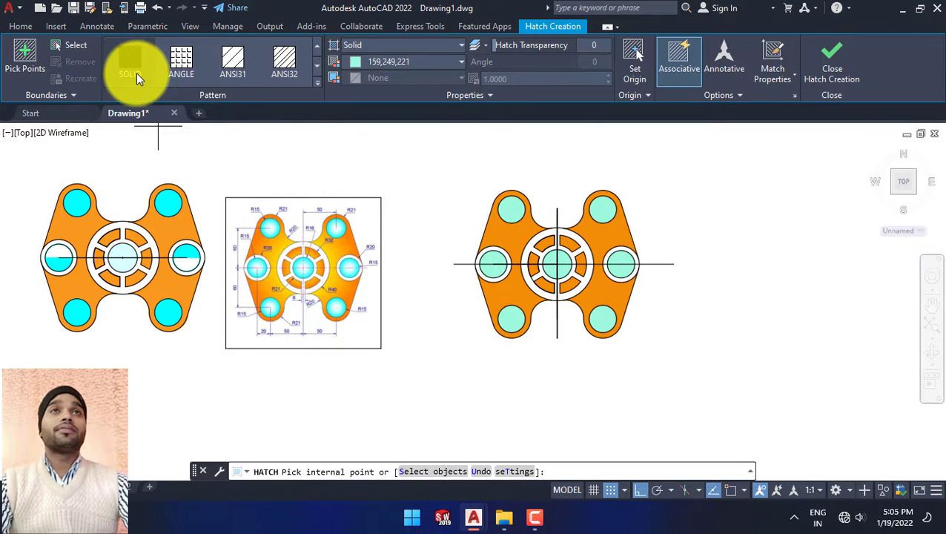
pyautogui.click(390, 63)
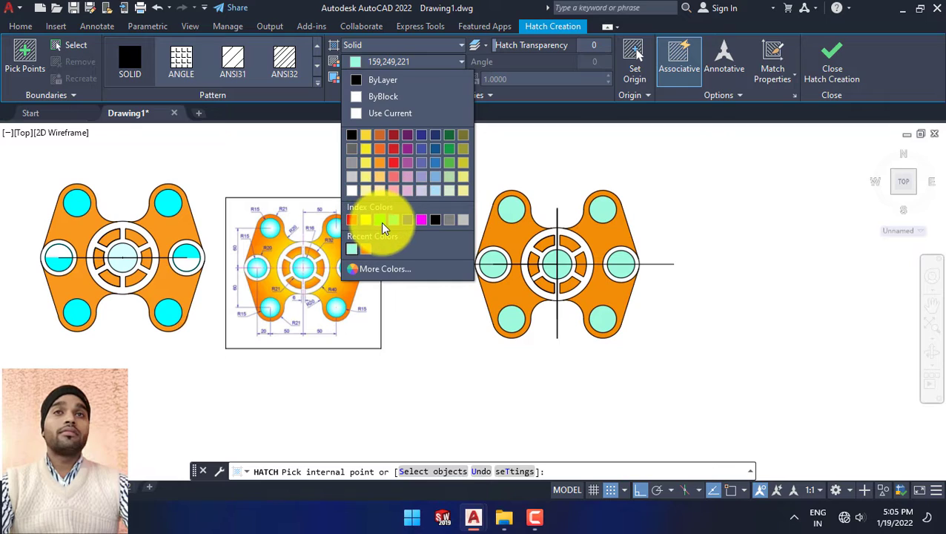
pyautogui.press('Escape')
pyautogui.press('Escape')
# Step: Inspect the left plate's hole hatch, leave its colour cyan, and exit editing
pyautogui.click(167, 200)
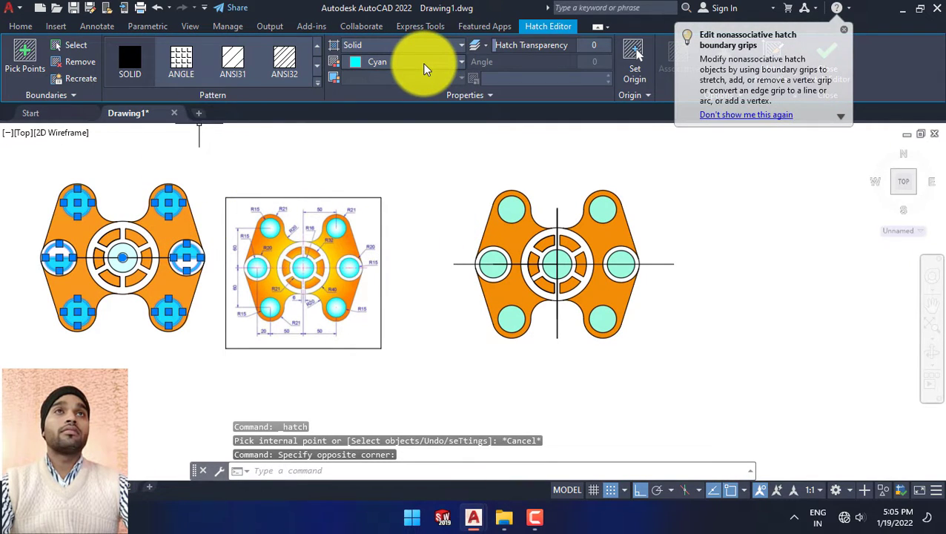
pyautogui.click(425, 65)
pyautogui.click(424, 66)
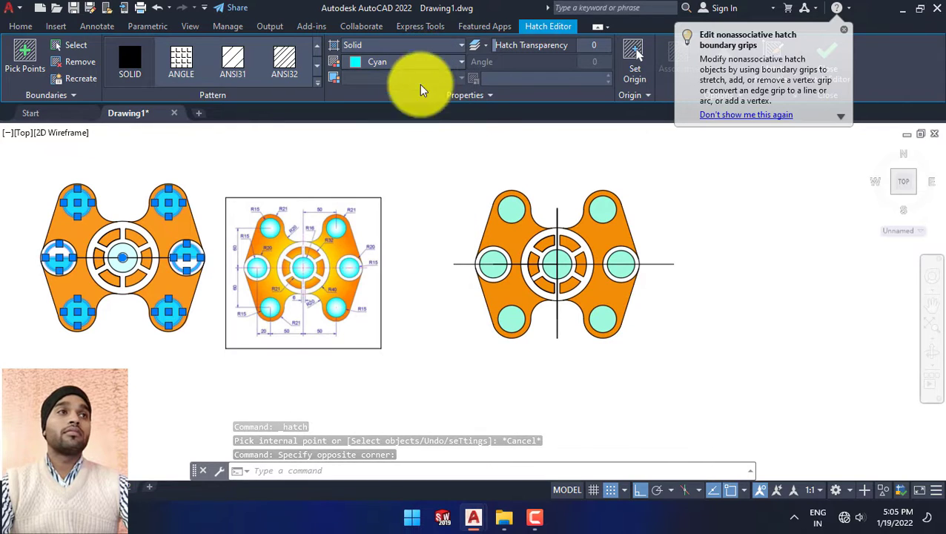
pyautogui.press('Escape')
pyautogui.press('Escape')
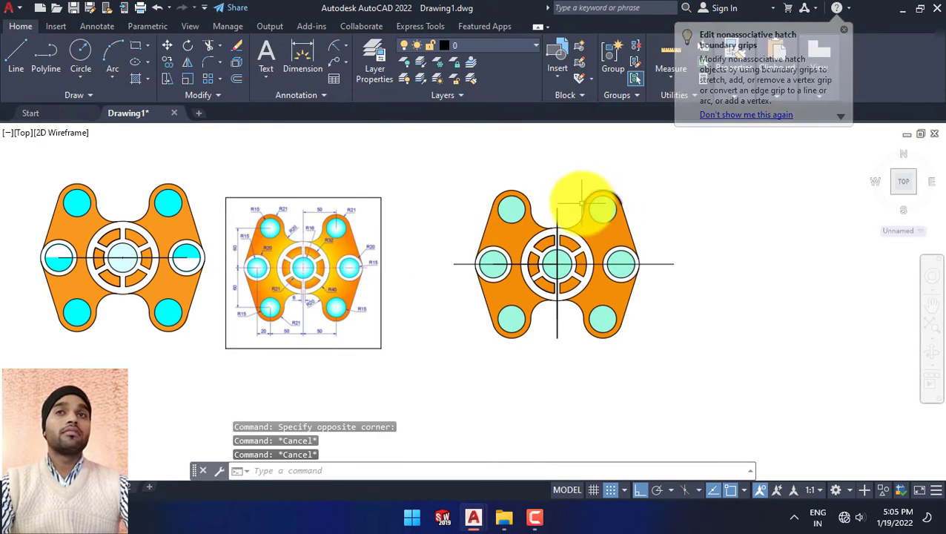
pyautogui.press('Escape')
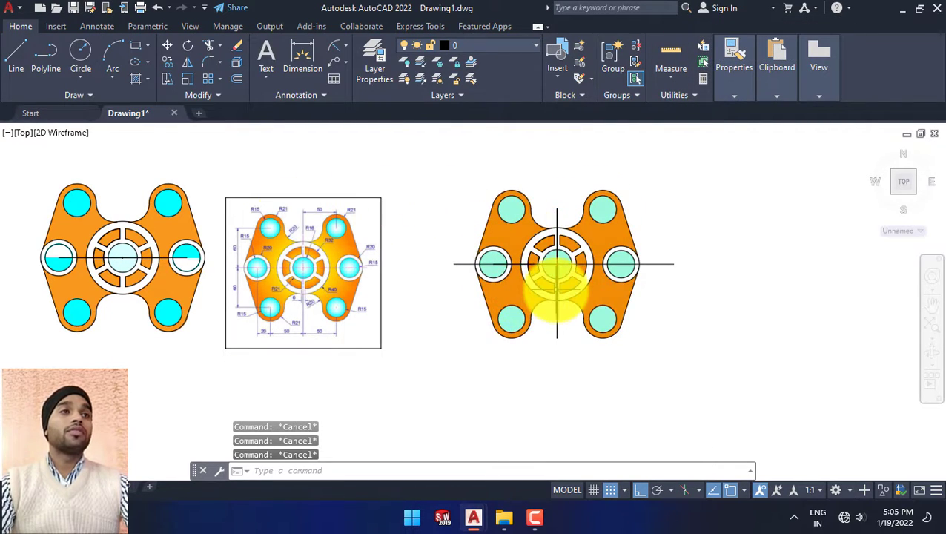
pyautogui.scroll(2, 315, 220)
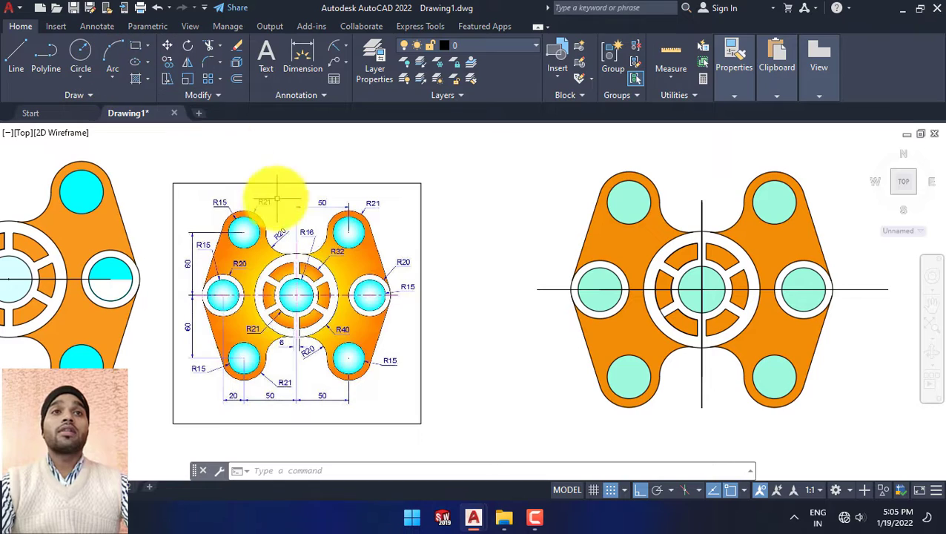
# Step: Place an R21 radius dimension on the upper-left lobe's outer arc
pyautogui.click(345, 48)
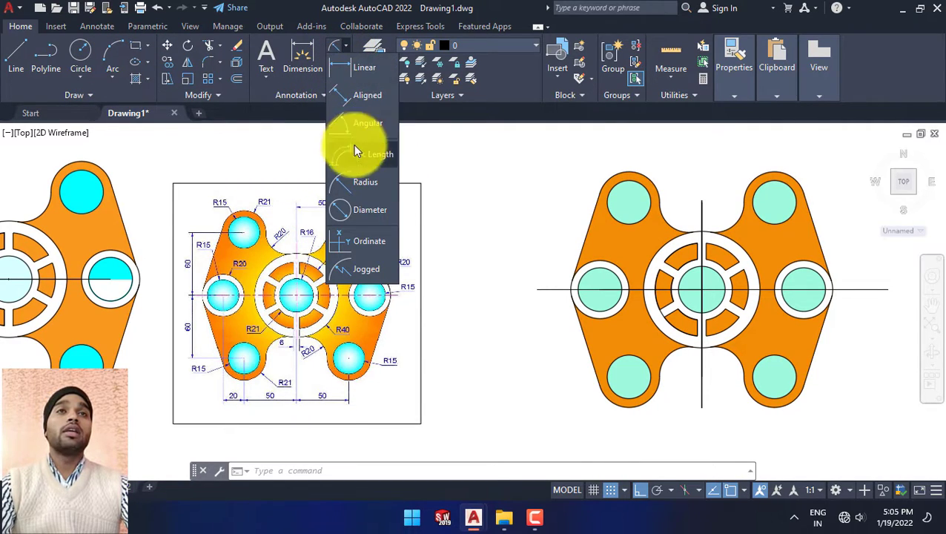
pyautogui.click(369, 185)
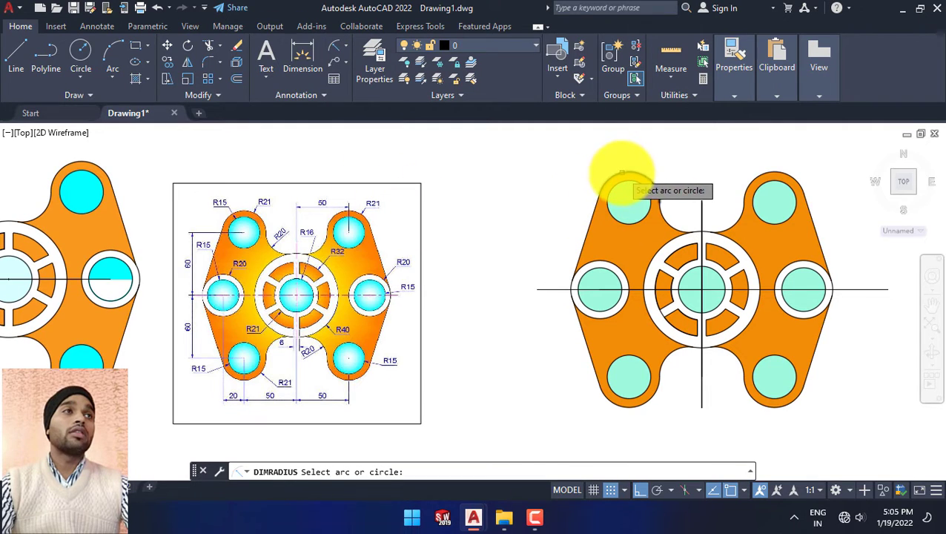
pyautogui.click(622, 177)
pyautogui.moveTo(612, 169); pyautogui.dragTo(566, 204, button='middle')
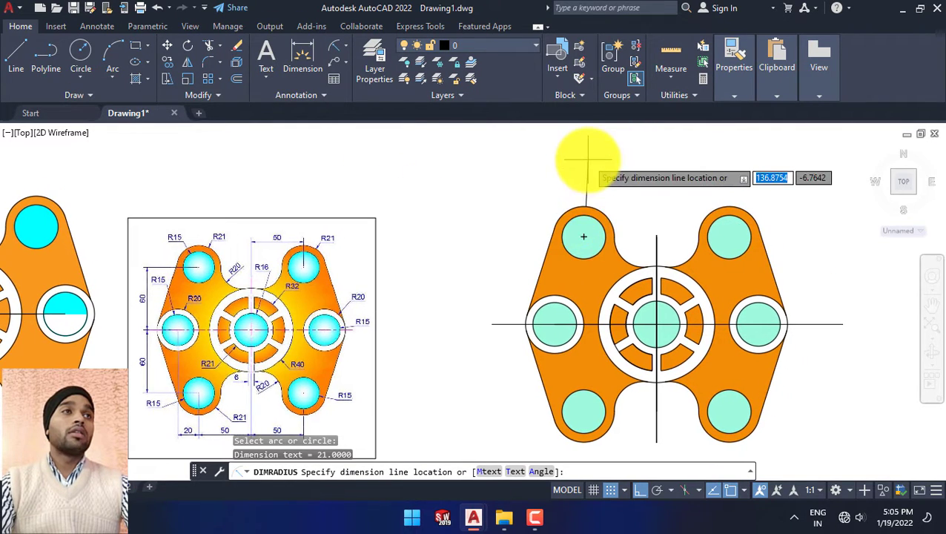
pyautogui.click(607, 190)
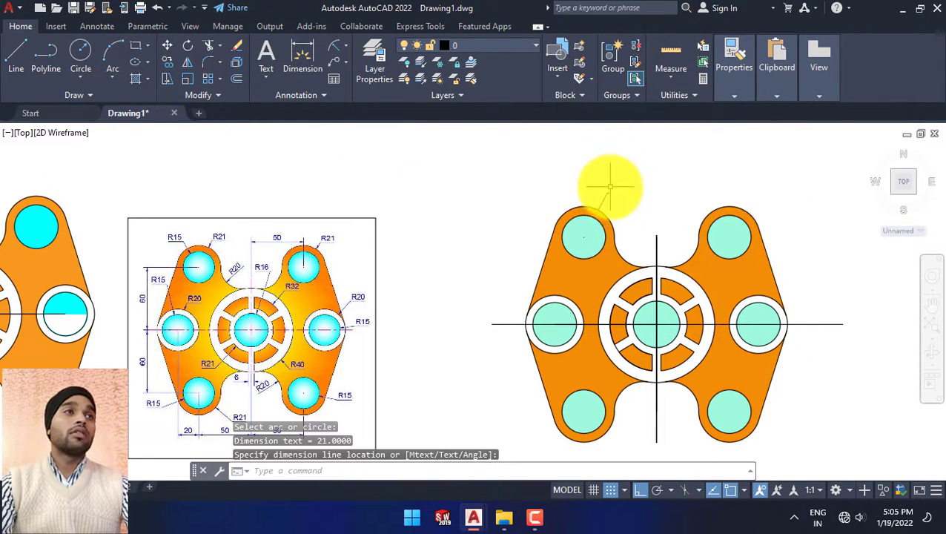
pyautogui.scroll(5, 609, 188)
pyautogui.scroll(3, 608, 185)
pyautogui.scroll(-2, 604, 176)
pyautogui.scroll(-5, 593, 186)
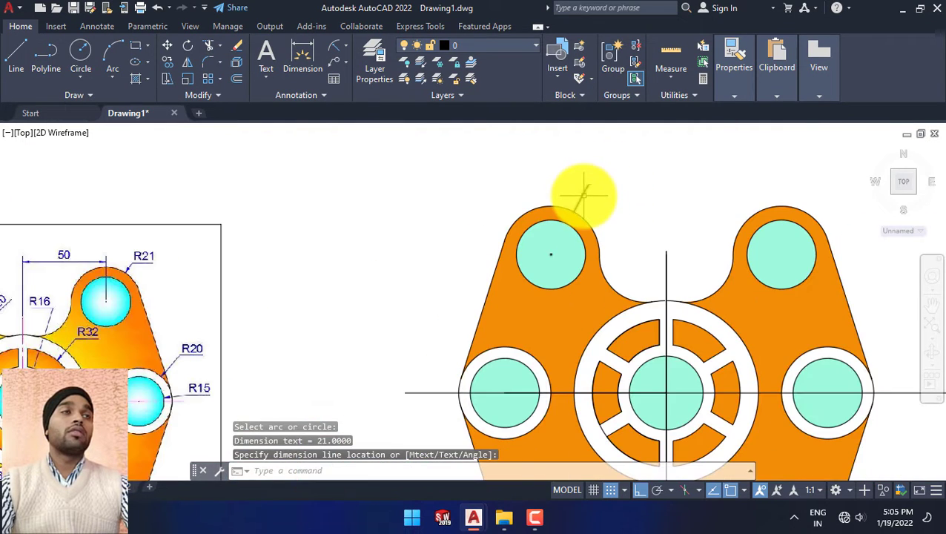
pyautogui.scroll(-2, 585, 195)
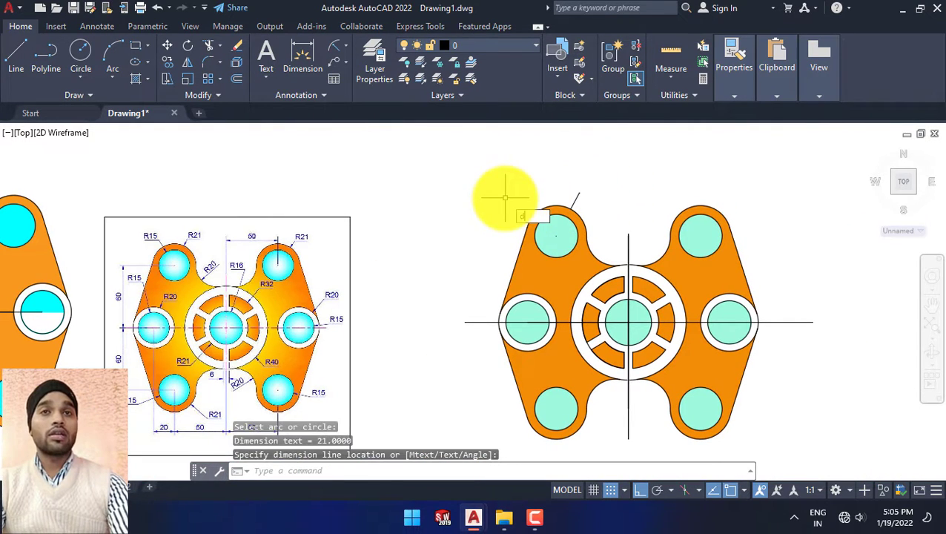
pyautogui.press('Return')
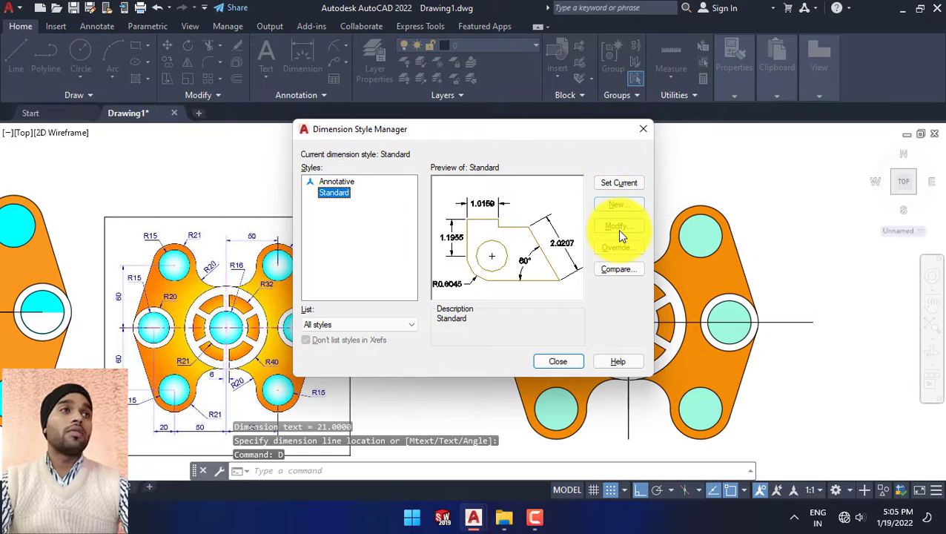
# Step: In the Standard style's Primary Units, keep Decimal format and set precision to 0
pyautogui.click(620, 231)
pyautogui.click(401, 133)
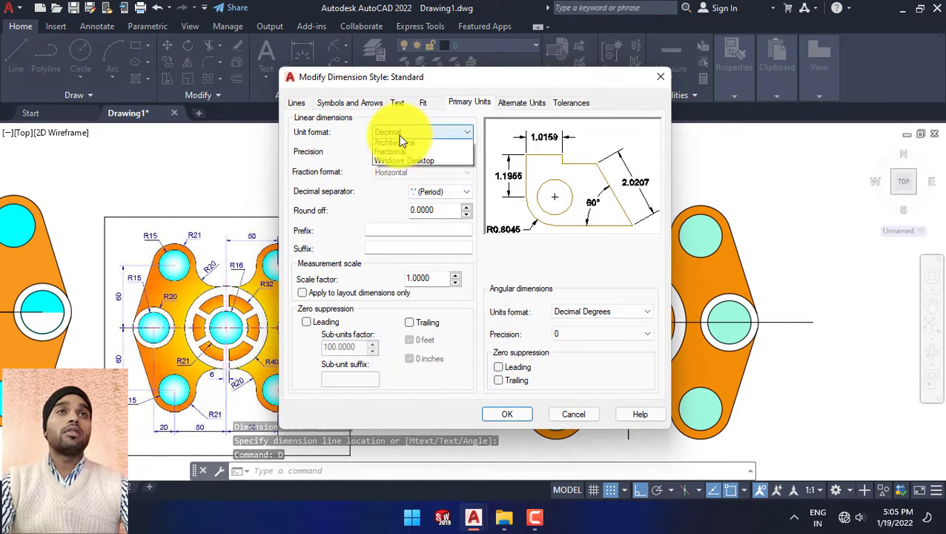
pyautogui.click(398, 134)
pyautogui.click(400, 151)
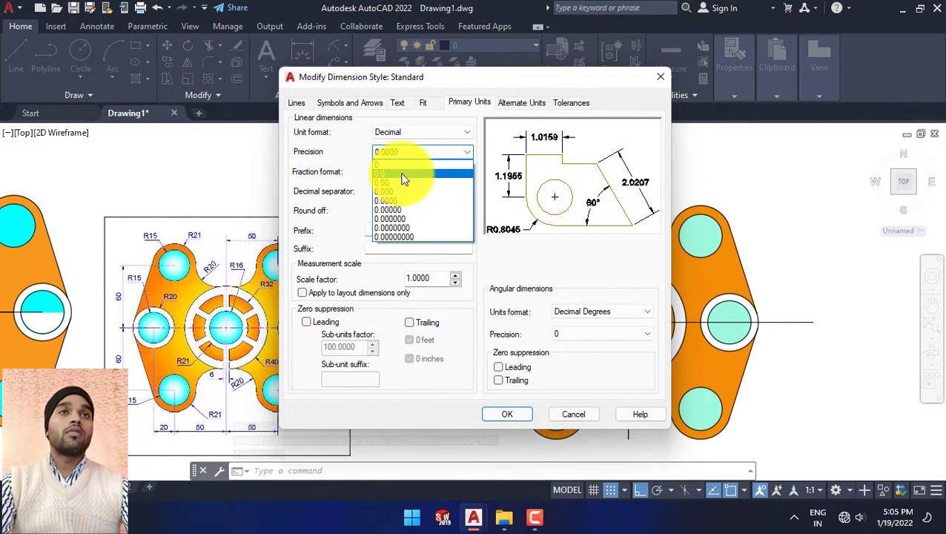
pyautogui.click(403, 175)
pyautogui.click(416, 153)
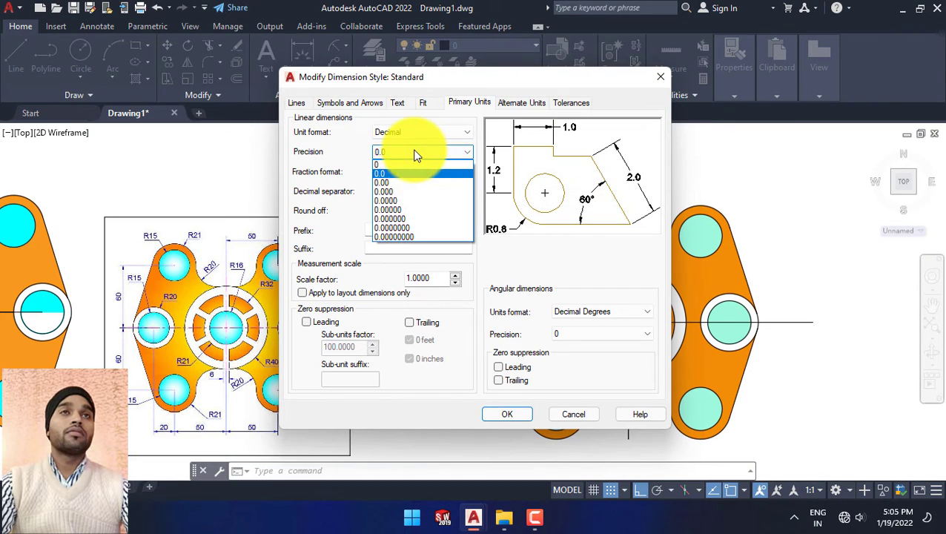
pyautogui.click(407, 163)
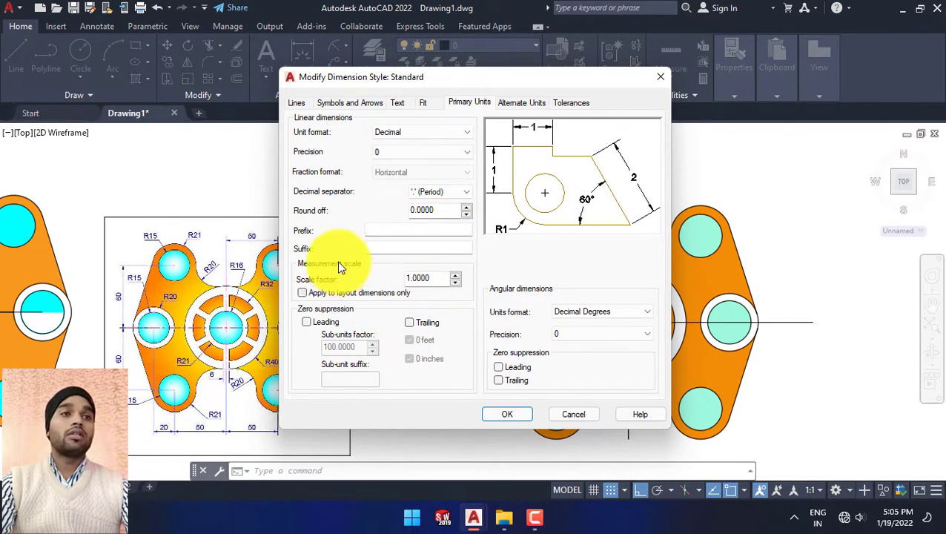
pyautogui.click(437, 105)
# Step: Set the Standard dimension style's text height to 9 and close the Dimension Style Manager
pyautogui.click(397, 106)
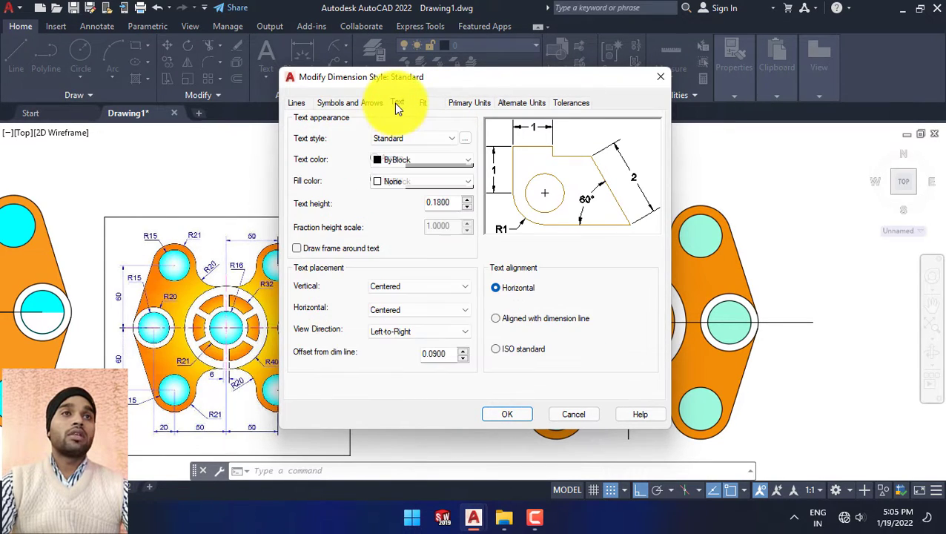
pyautogui.click(464, 199)
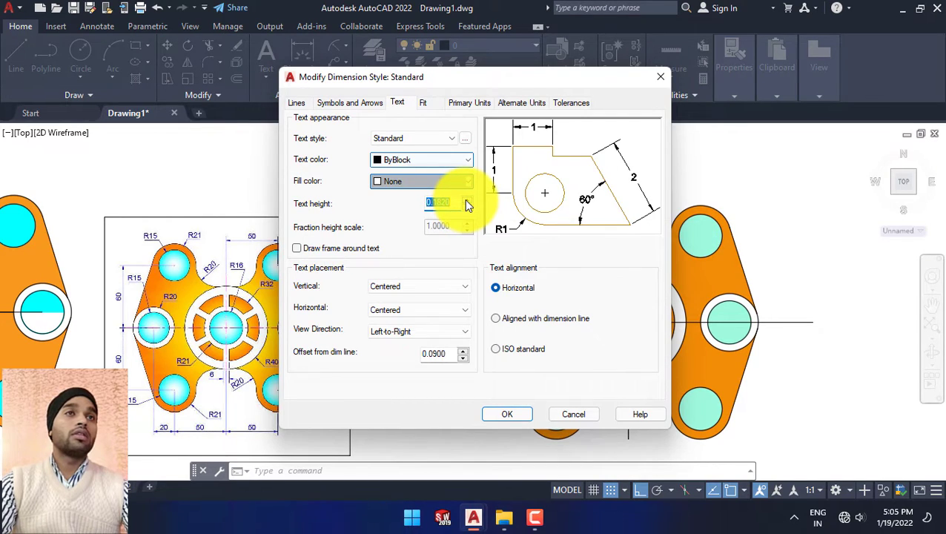
pyautogui.click(465, 199)
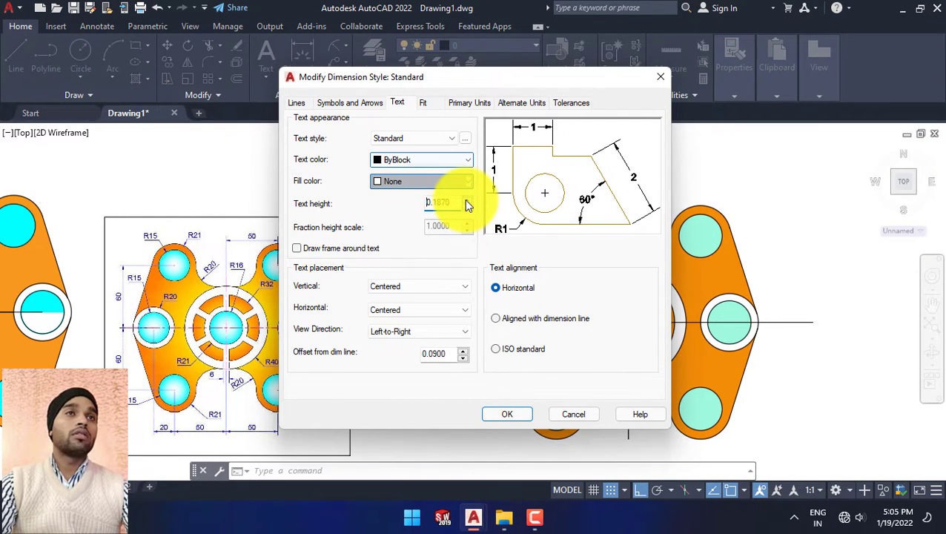
pyautogui.click(468, 199)
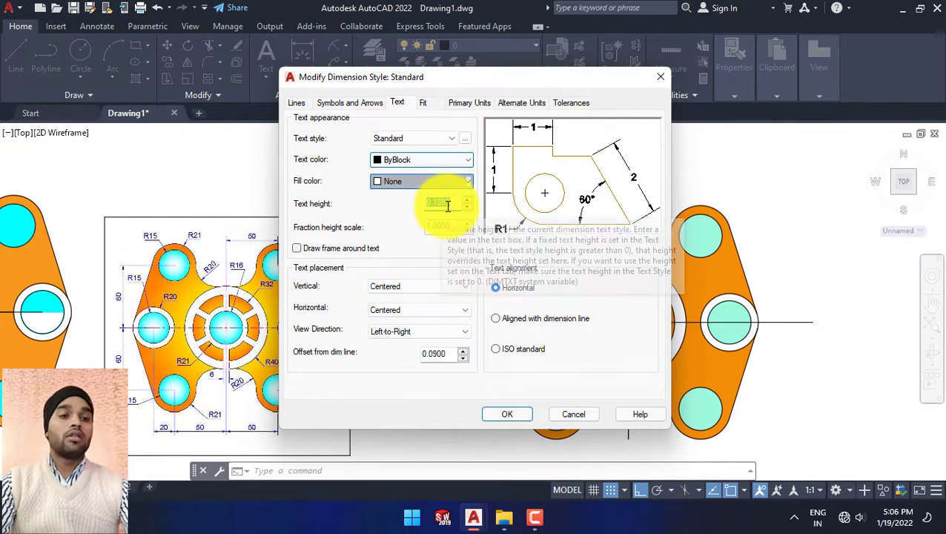
pyautogui.press('BackSpace')
pyautogui.write('9')
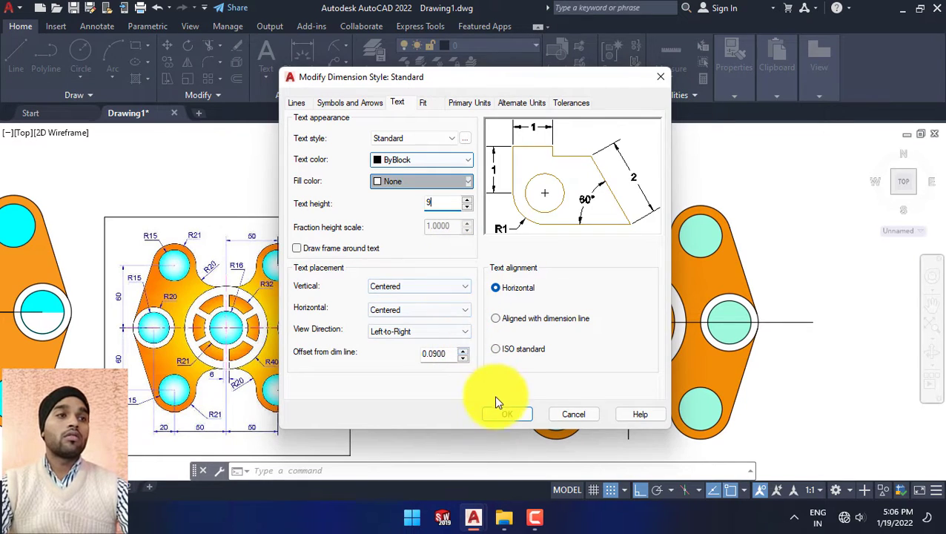
pyautogui.press('Tab')
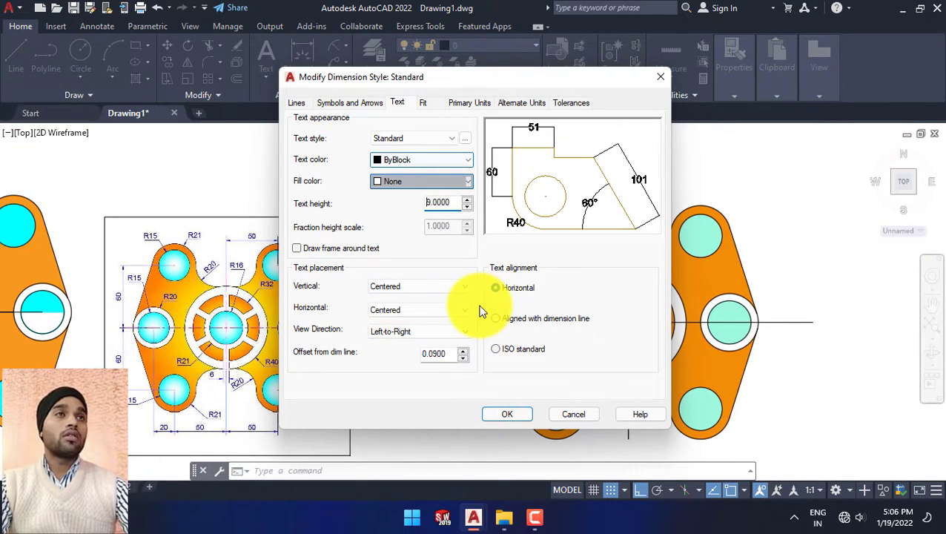
pyautogui.click(506, 412)
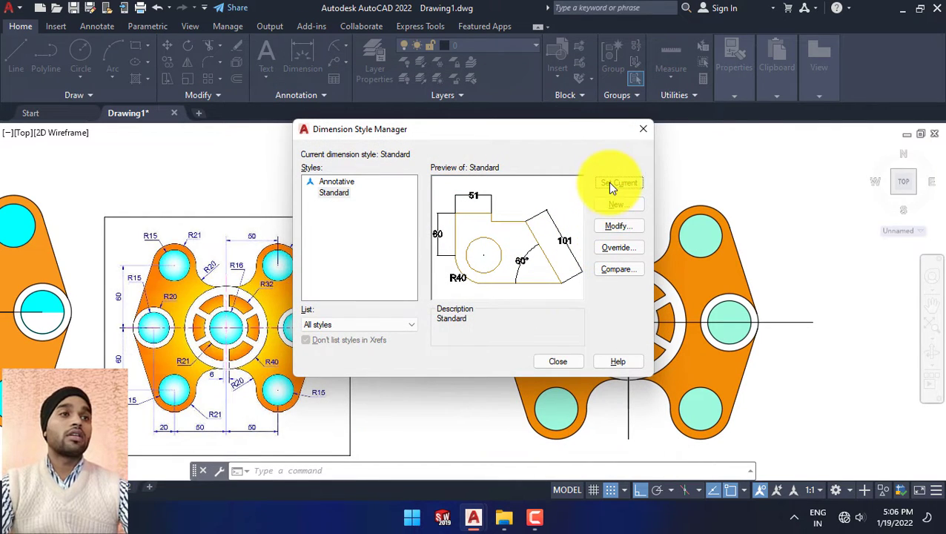
pyautogui.click(571, 360)
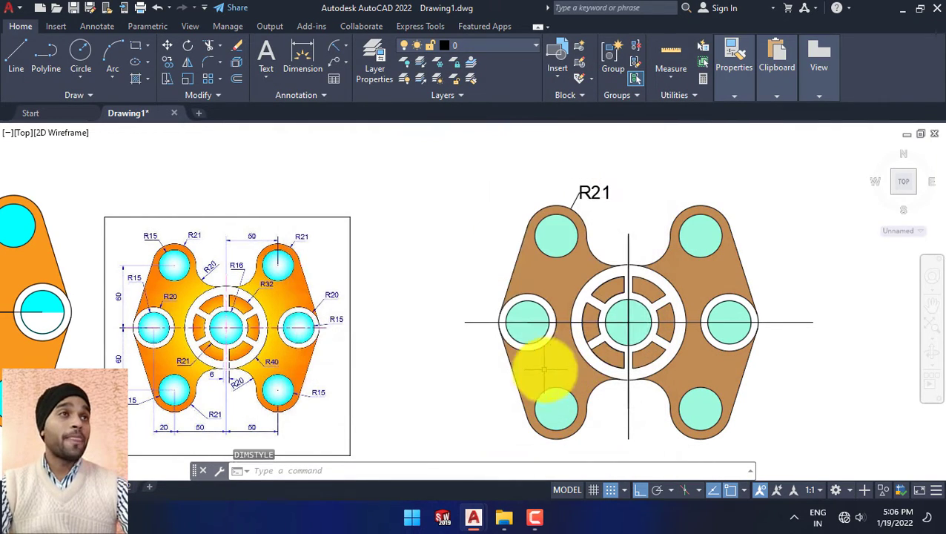
# Step: Add an R21 radius dimension above the upper-right lobe's arc
pyautogui.scroll(-3, 587, 222)
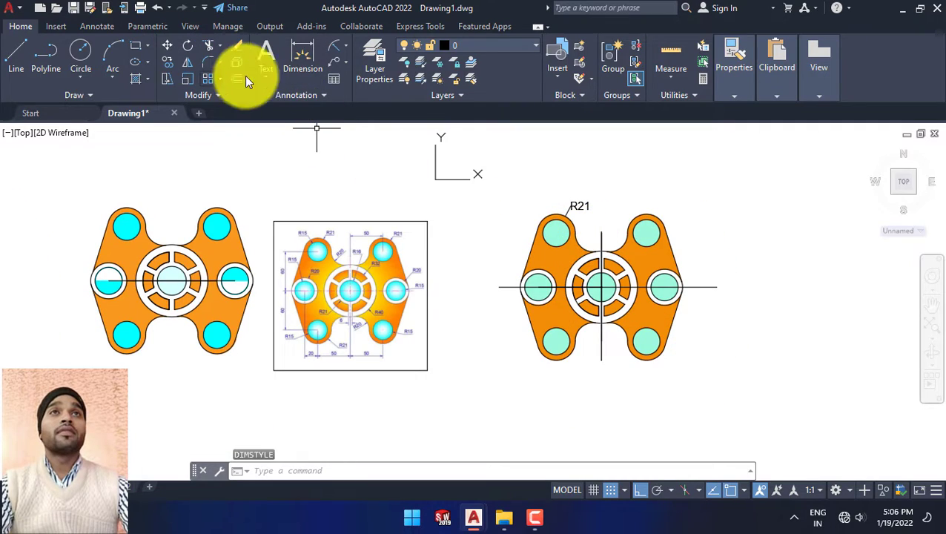
pyautogui.click(335, 66)
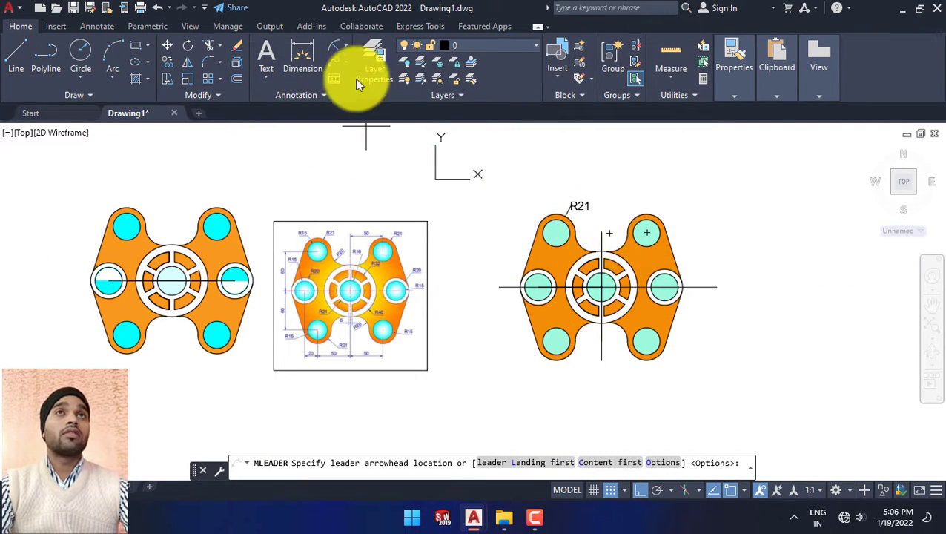
pyautogui.press('Escape')
pyautogui.click(339, 45)
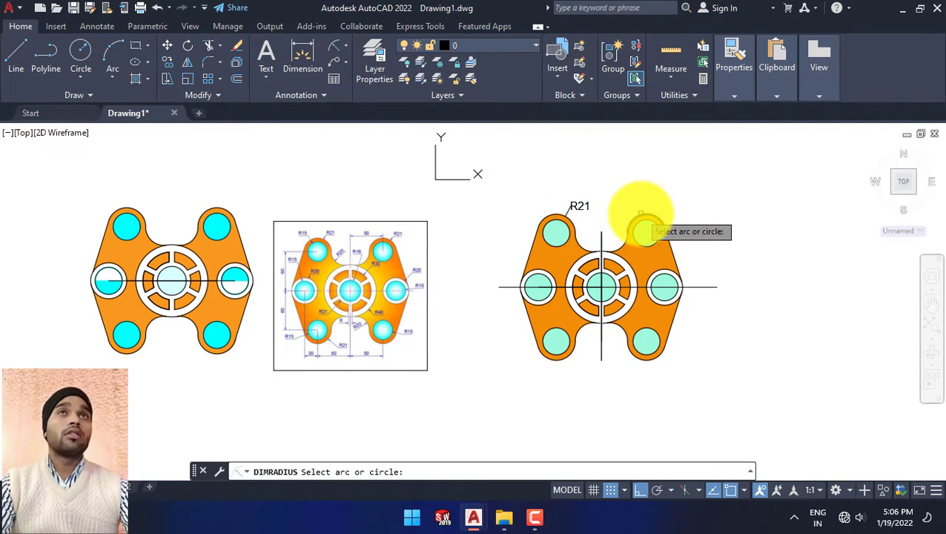
pyautogui.press('Escape')
pyautogui.click(343, 44)
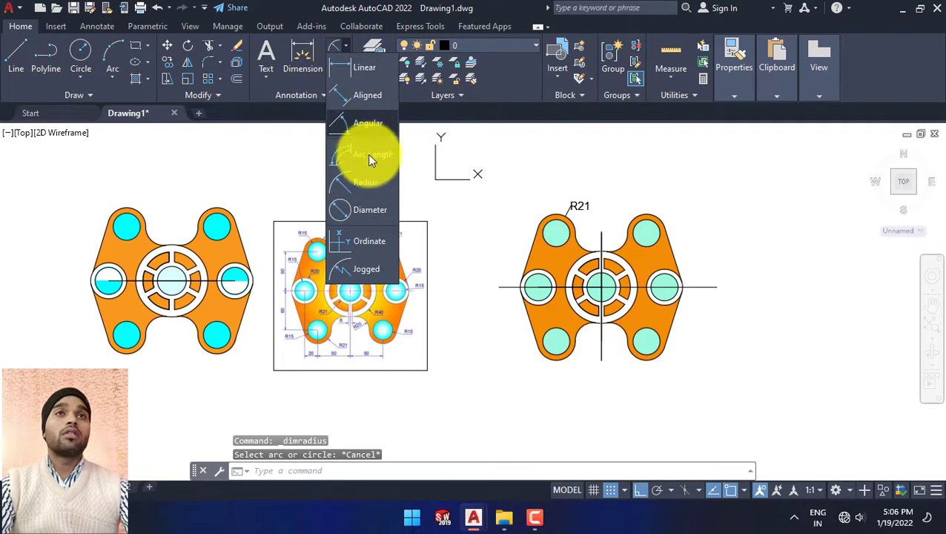
pyautogui.click(363, 190)
pyautogui.click(642, 216)
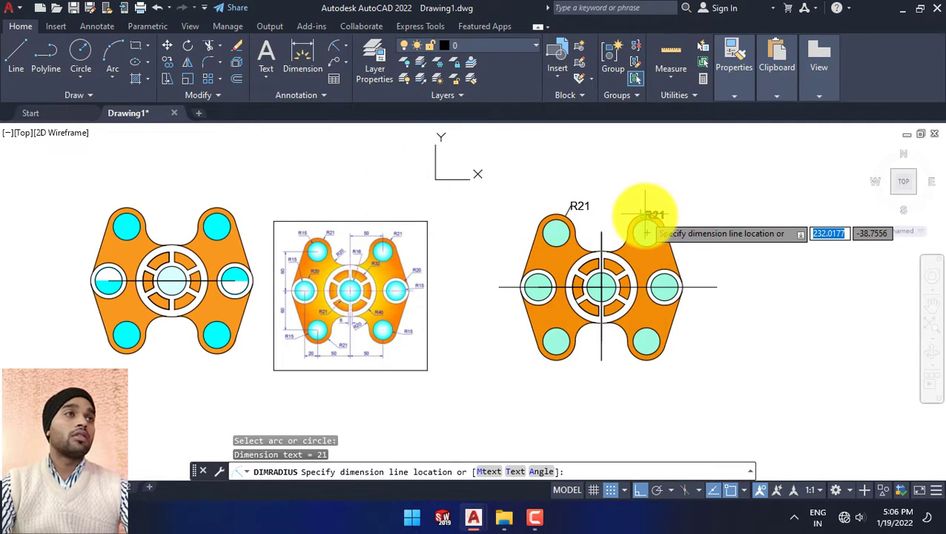
pyautogui.click(655, 205)
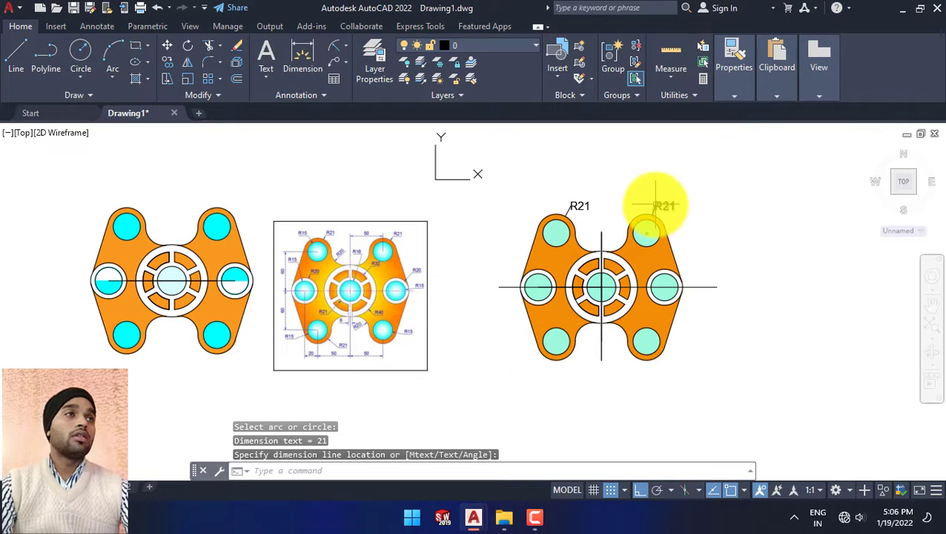
# Step: Add an R20 radius dimension to the notch arc between the upper lobes
pyautogui.rightClick(716, 214)
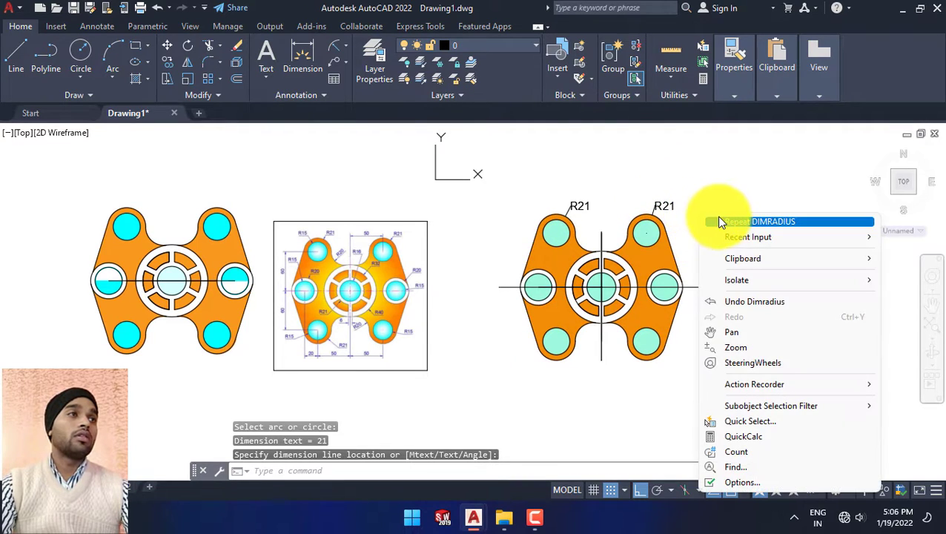
pyautogui.click(717, 216)
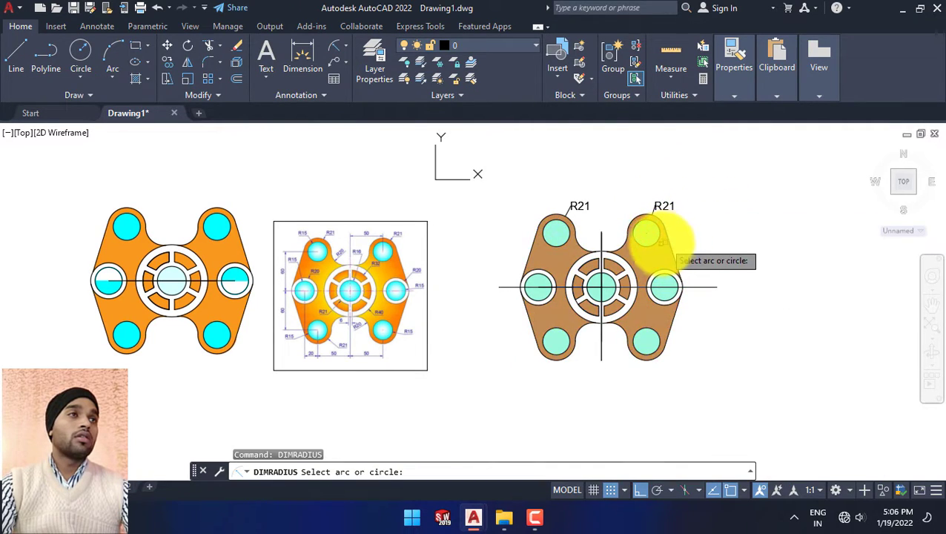
pyautogui.click(601, 239)
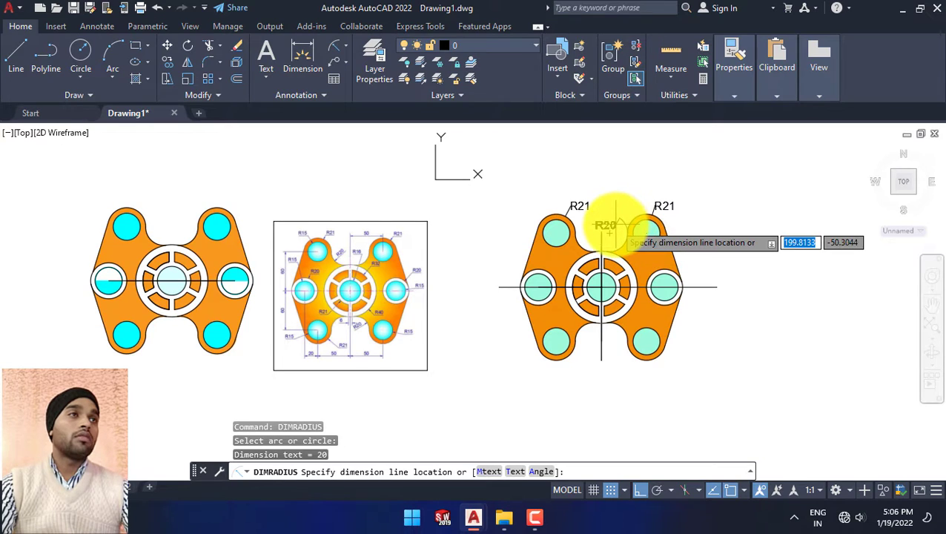
pyautogui.click(638, 258)
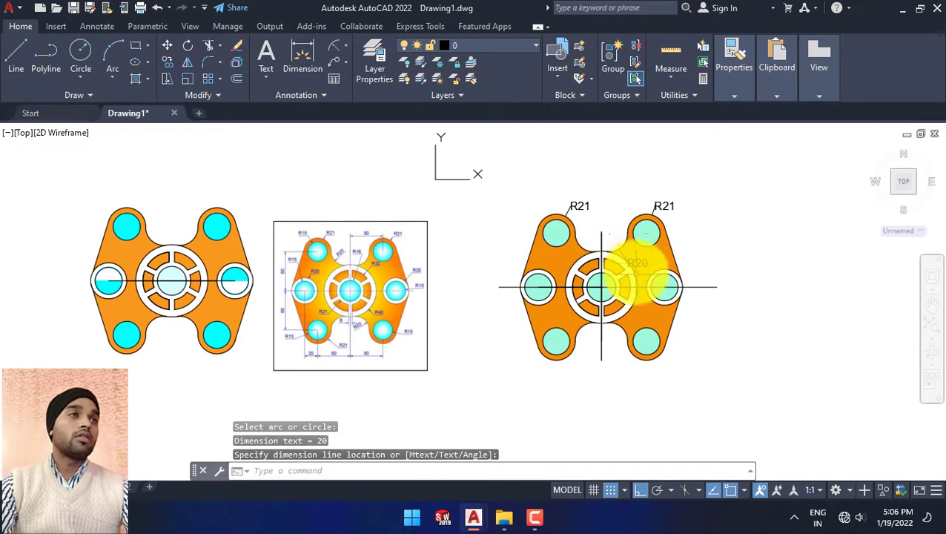
pyautogui.press('Escape')
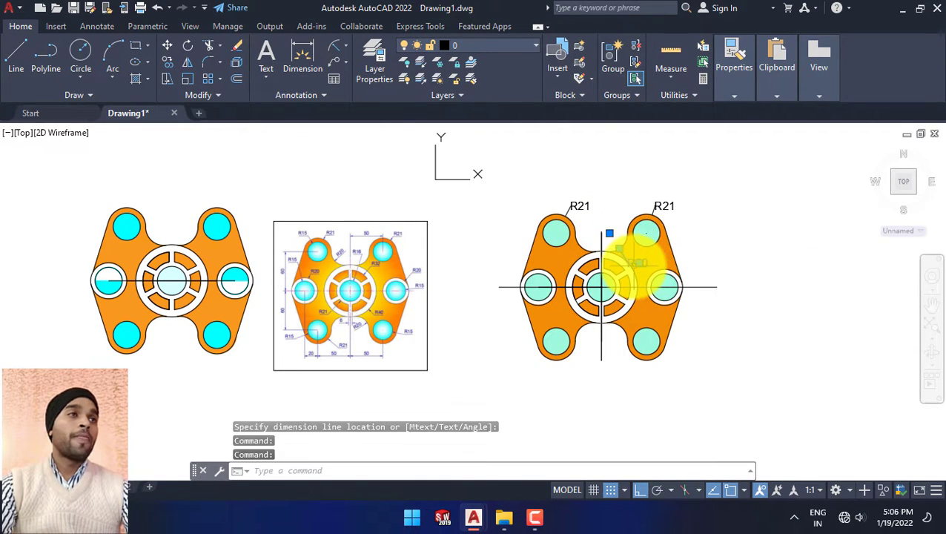
pyautogui.click(637, 262)
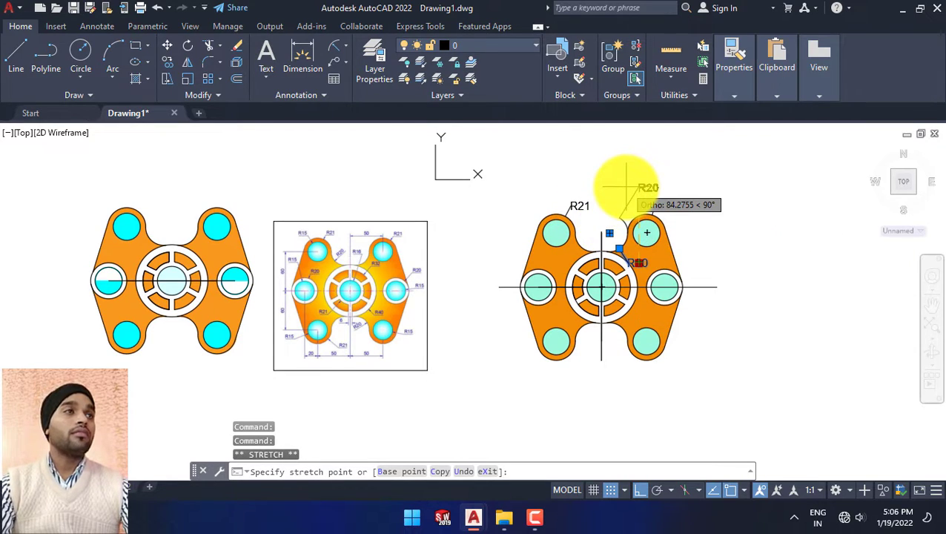
pyautogui.click(652, 269)
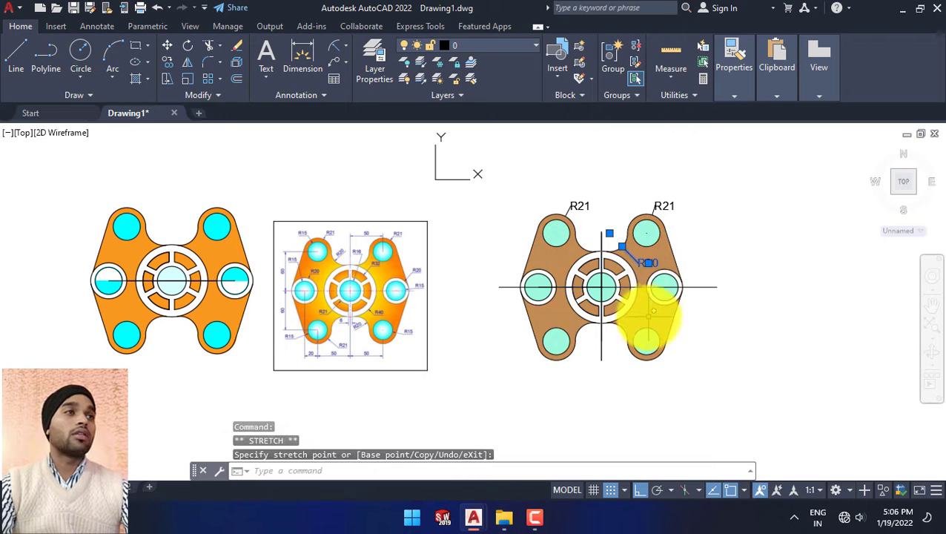
pyautogui.press('Escape')
pyautogui.press('Escape')
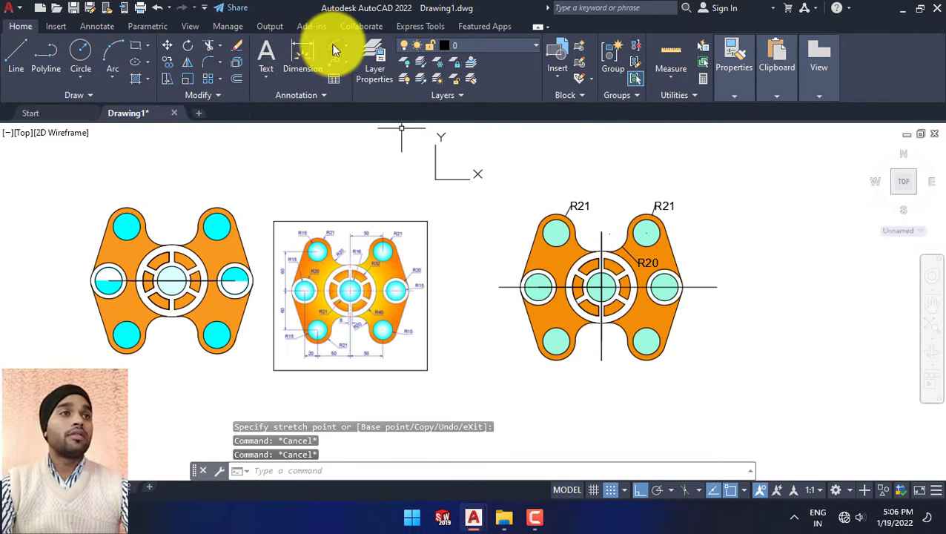
pyautogui.click(333, 48)
# Step: Dimension the hub ring arcs as R40 and R32, placed below the part
pyautogui.click(585, 344)
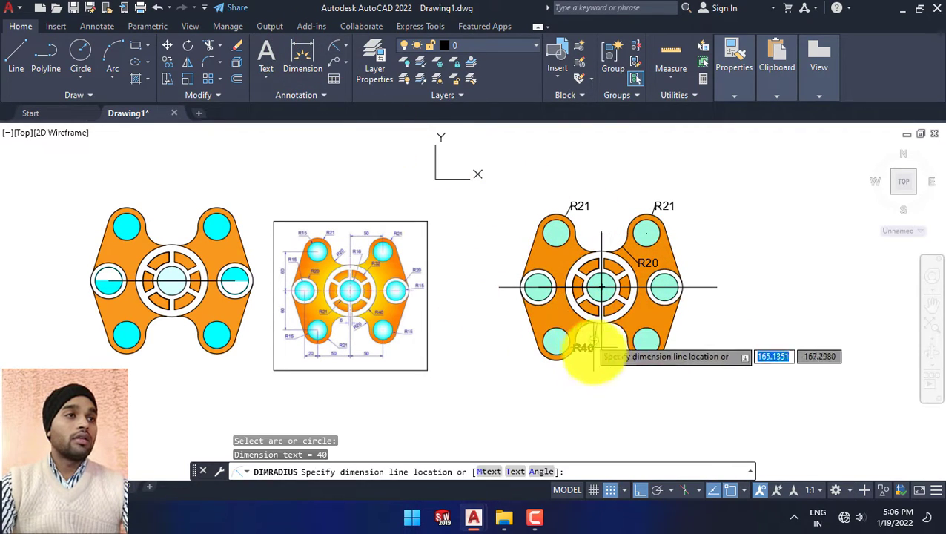
pyautogui.click(584, 372)
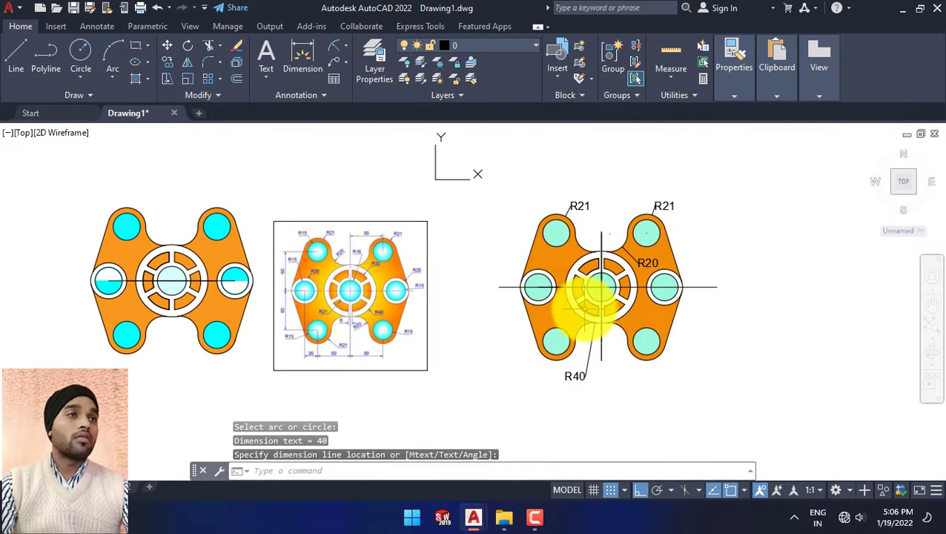
pyautogui.press('Escape')
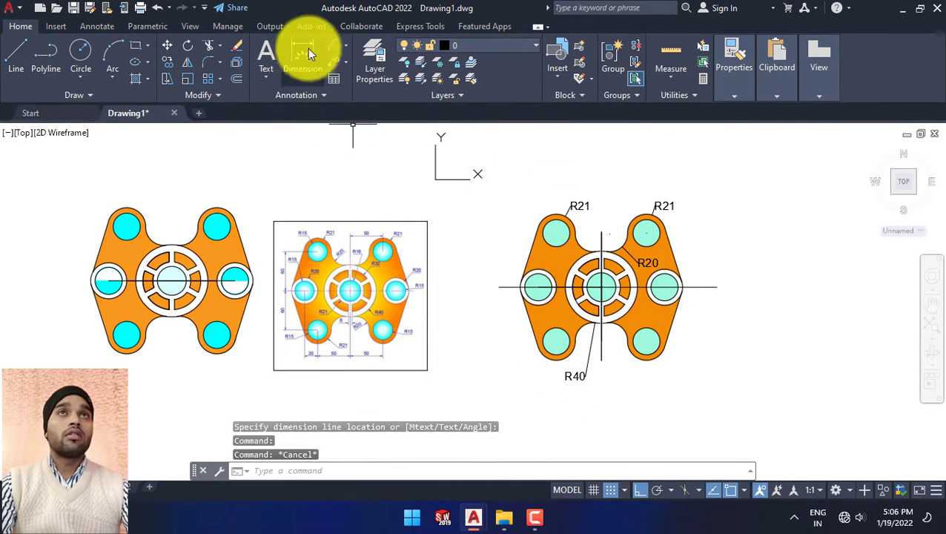
pyautogui.click(331, 46)
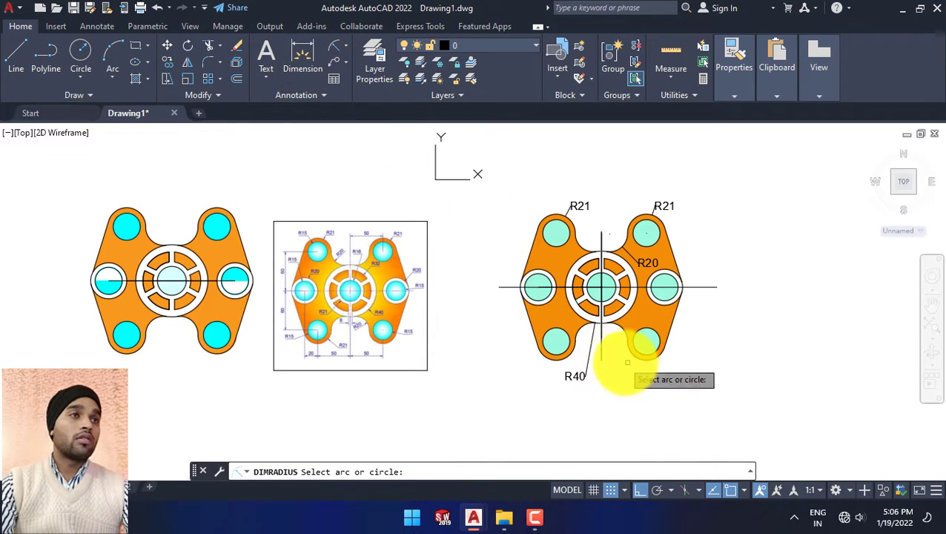
pyautogui.click(593, 315)
pyautogui.click(627, 403)
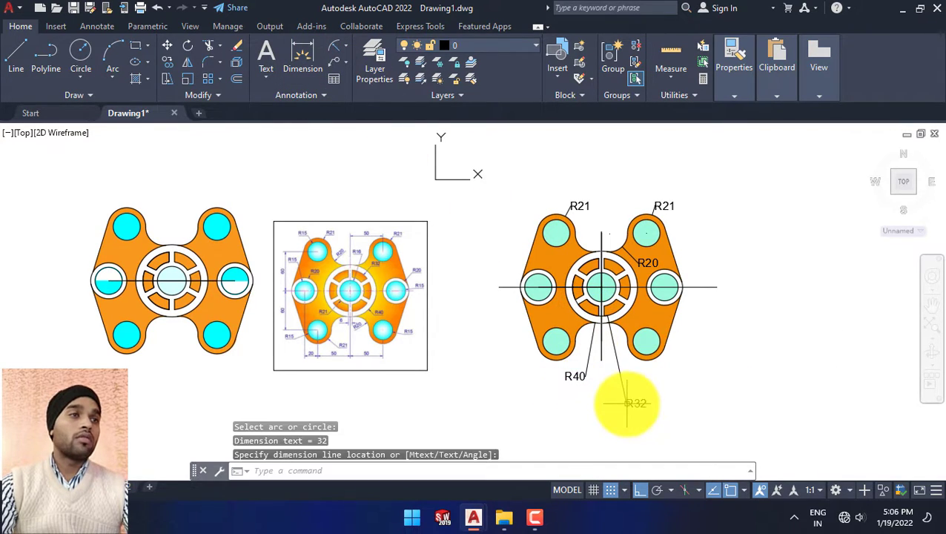
# Step: Add R21 on the lower-right lobe and R16 on the central bore
pyautogui.click(331, 43)
pyautogui.scroll(5, 602, 300)
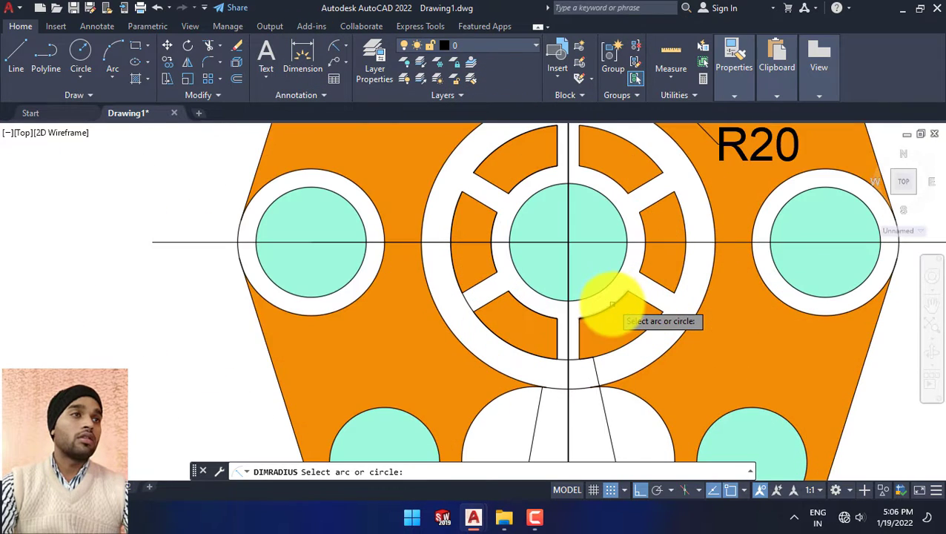
pyautogui.click(604, 315)
pyautogui.scroll(-2, 615, 331)
pyautogui.scroll(-2, 586, 289)
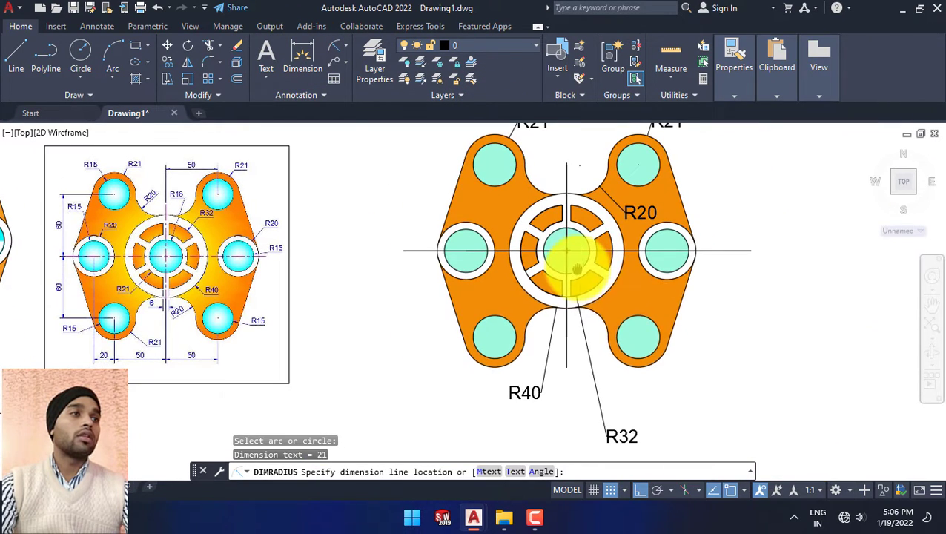
pyautogui.click(709, 332)
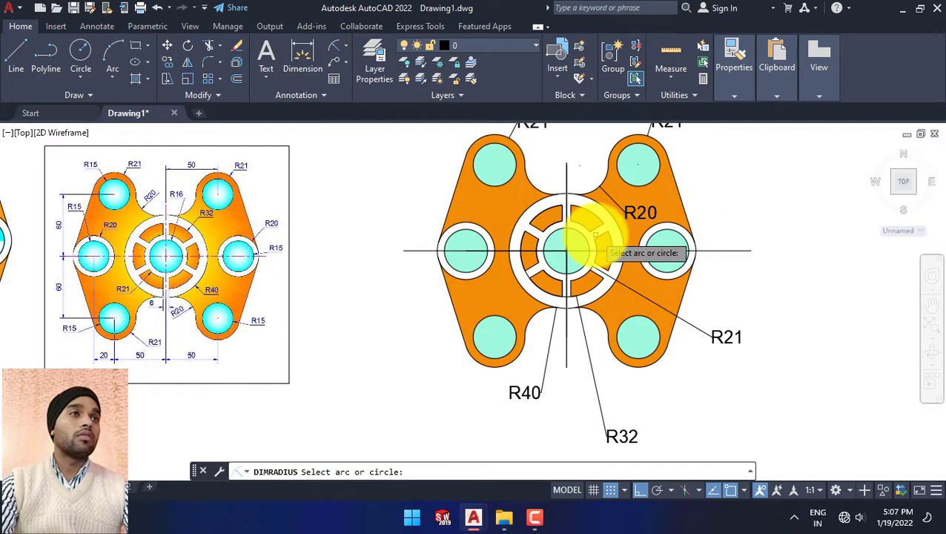
pyautogui.click(584, 241)
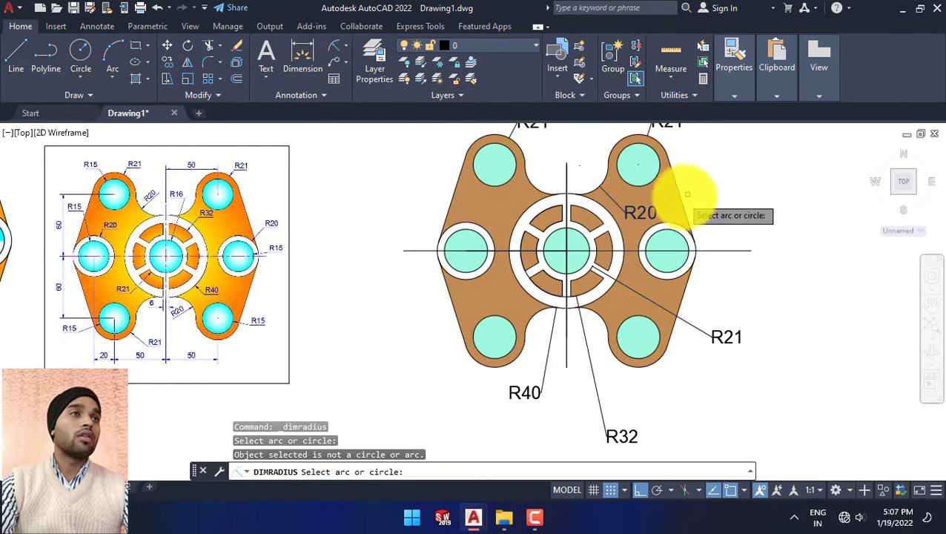
pyautogui.click(584, 236)
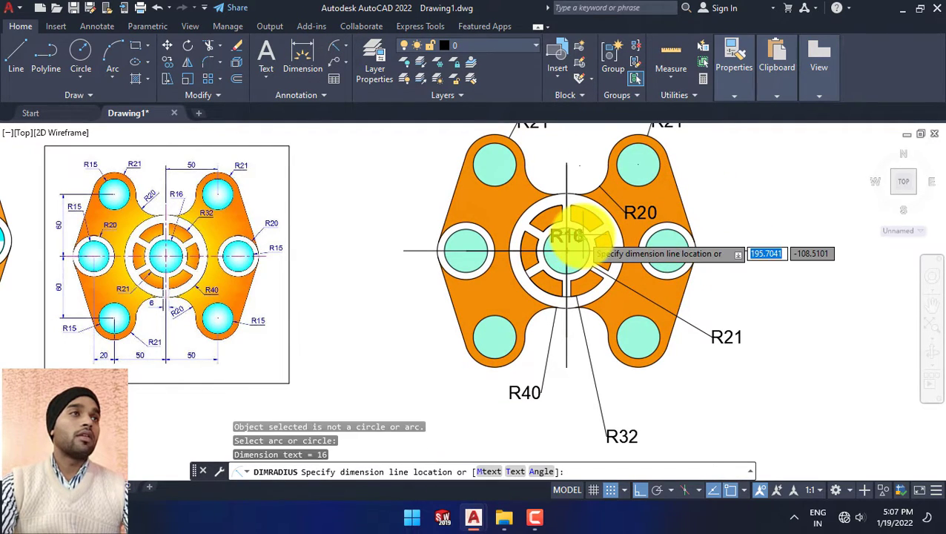
pyautogui.click(753, 191)
pyautogui.scroll(-3, 712, 208)
pyautogui.scroll(1, 652, 244)
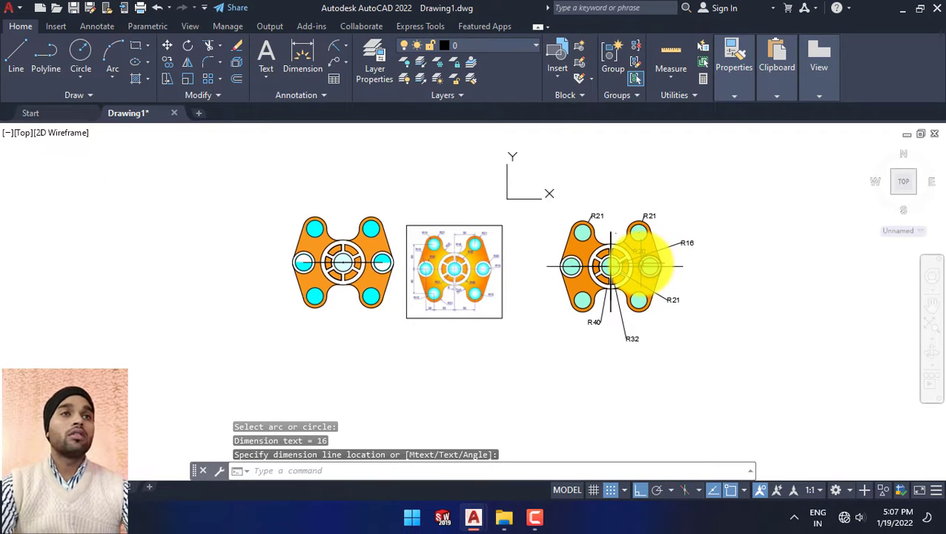
pyautogui.scroll(1, 656, 267)
pyautogui.moveTo(656, 267); pyautogui.dragTo(638, 260, button='middle')
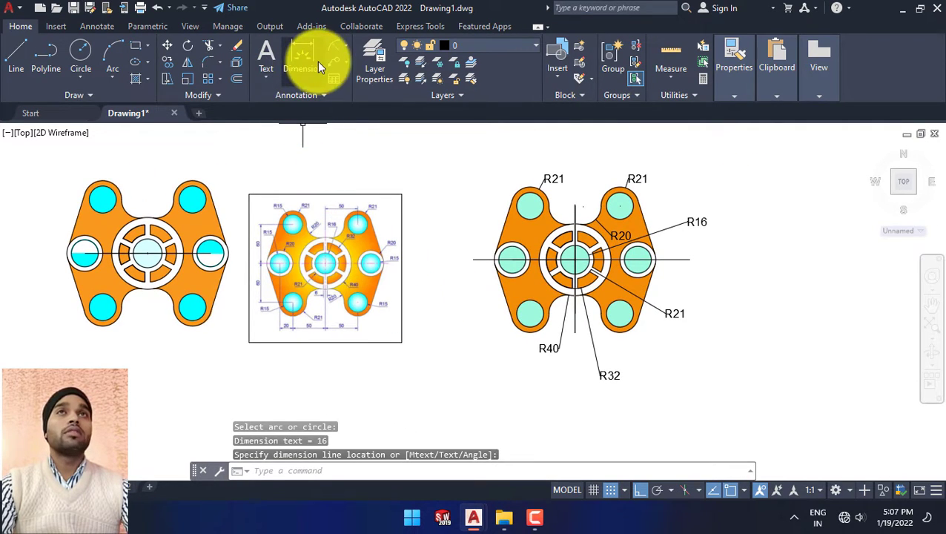
# Step: Dimension centre to top-right hole as 50 above, and centre to left hole as 70 below
pyautogui.click(576, 206)
pyautogui.click(618, 206)
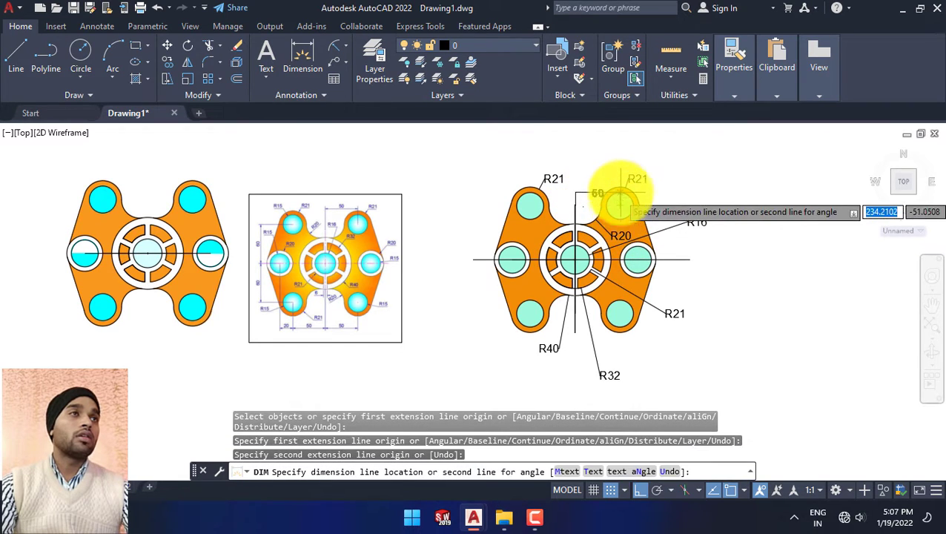
pyautogui.click(610, 155)
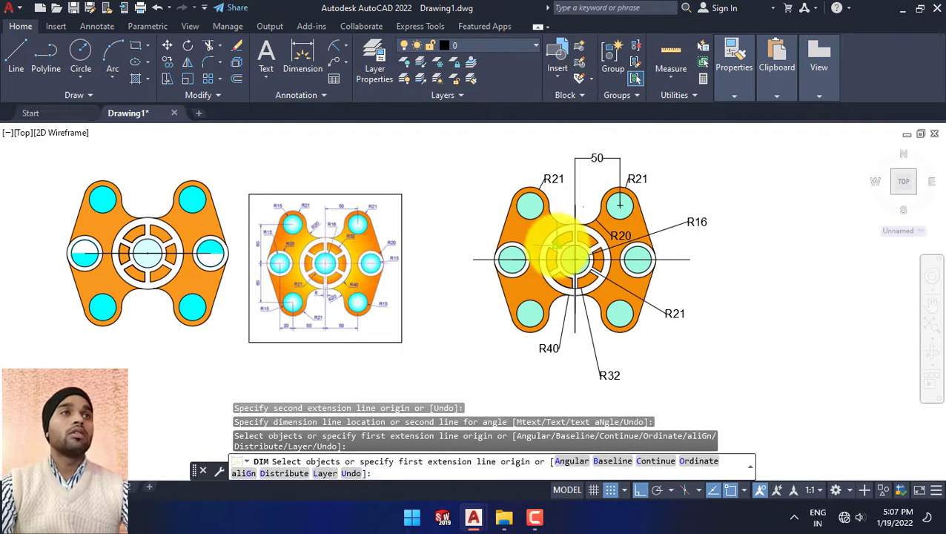
pyautogui.click(302, 51)
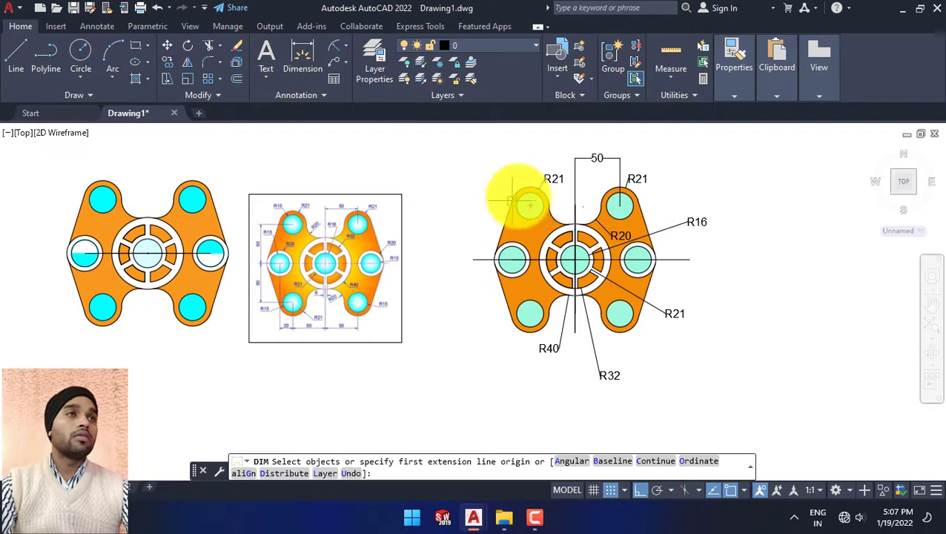
pyautogui.click(576, 259)
pyautogui.click(511, 259)
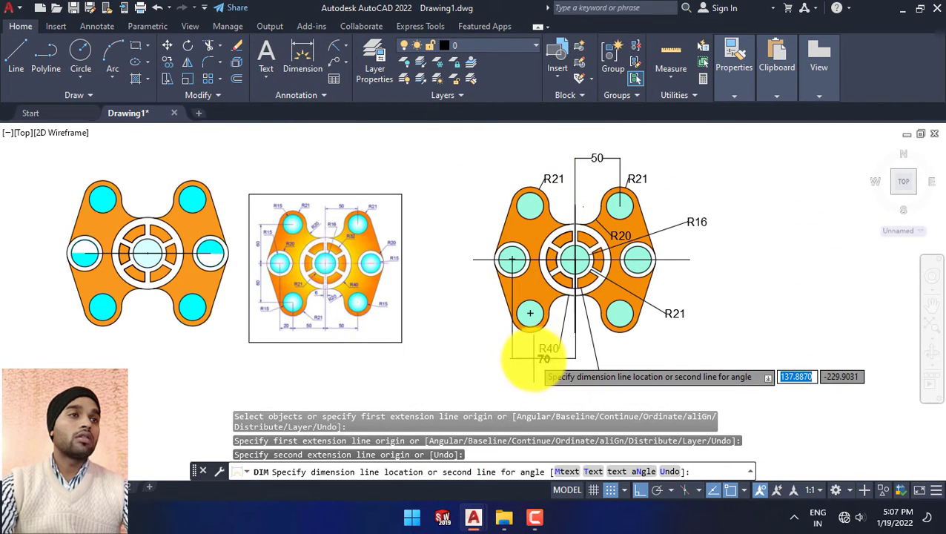
pyautogui.click(524, 366)
# Step: Add the second 50 horizontal dimension from the top-left hole to the plate centre
pyautogui.click(310, 46)
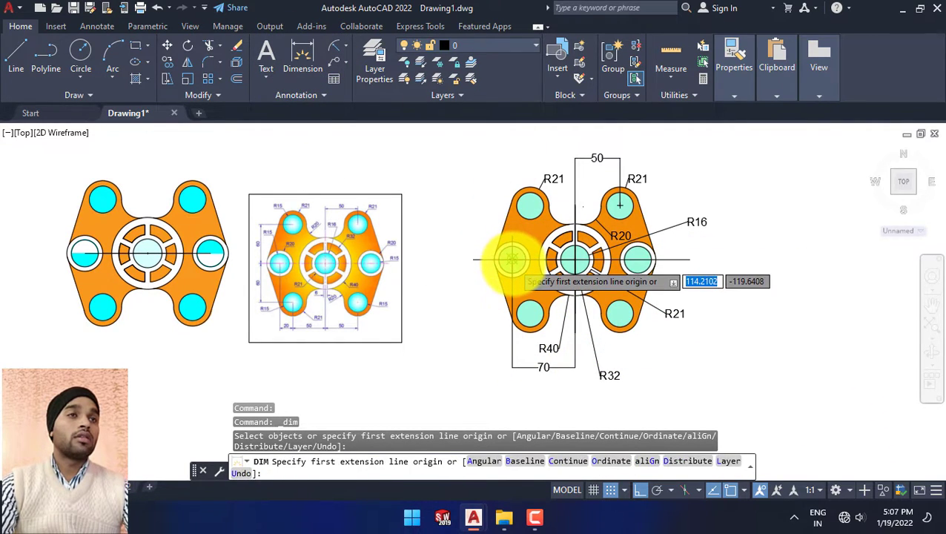
pyautogui.click(511, 259)
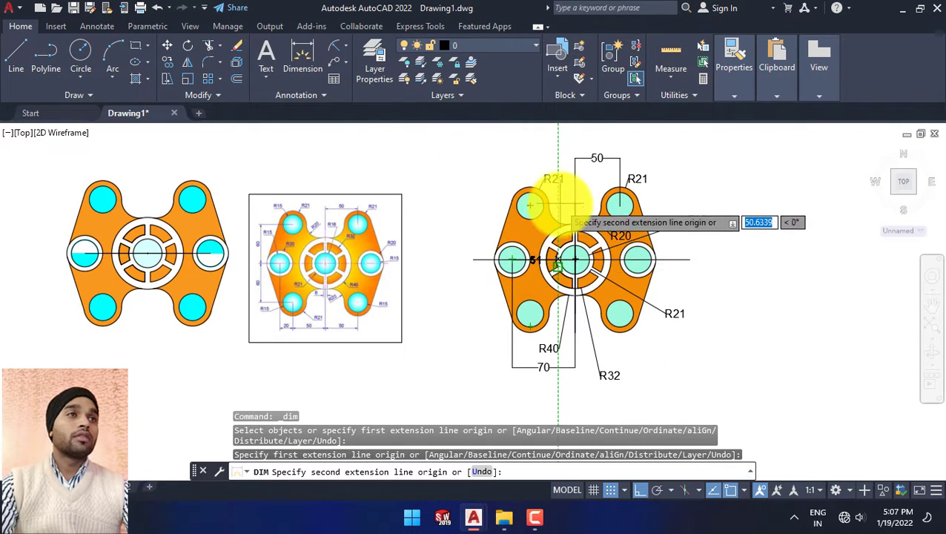
pyautogui.click(574, 260)
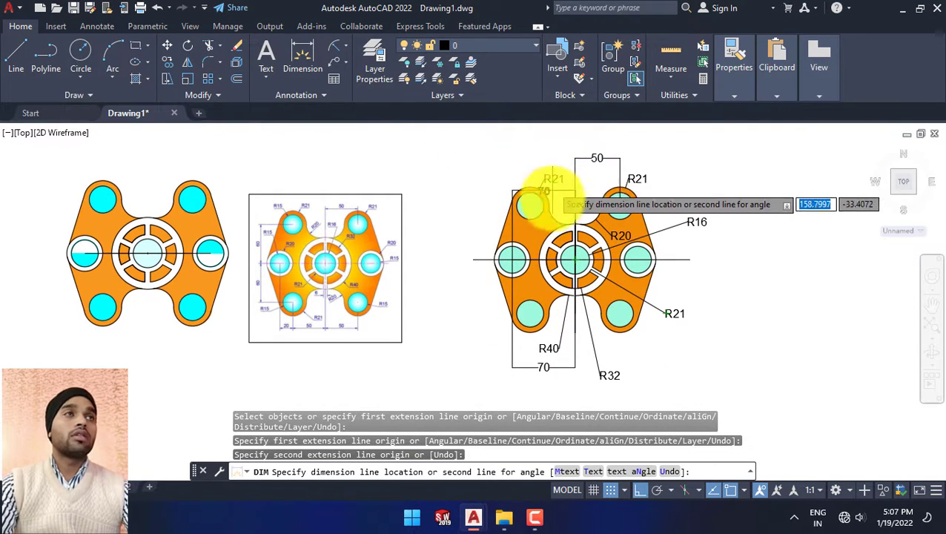
pyautogui.press('Escape')
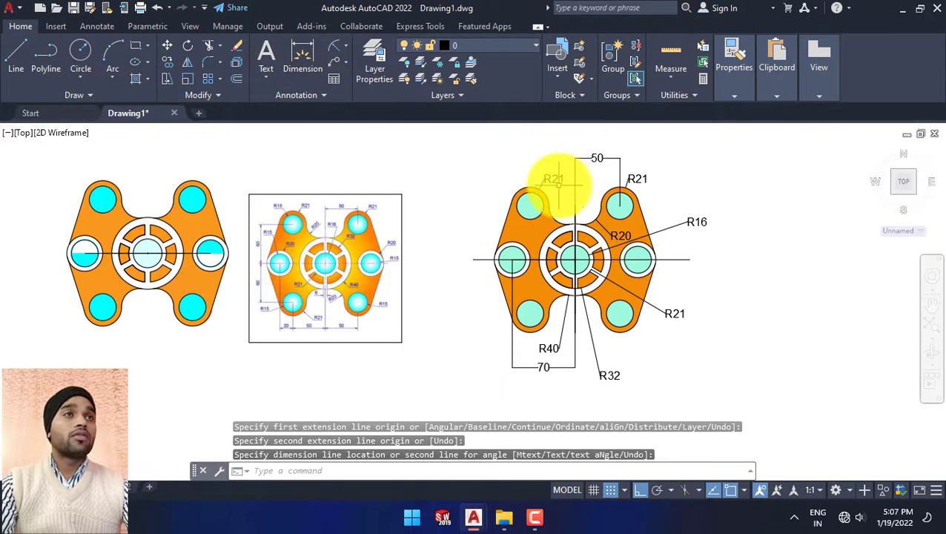
pyautogui.click(310, 50)
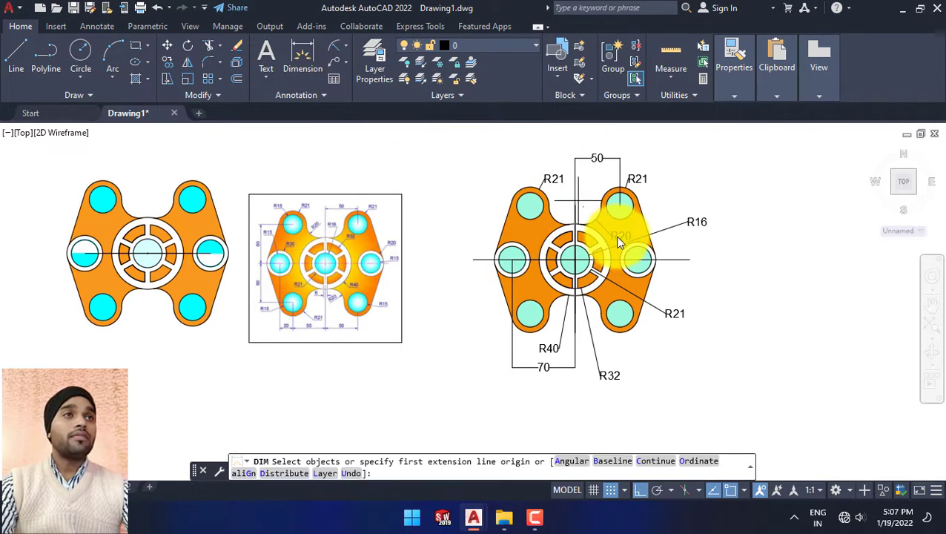
pyautogui.click(530, 206)
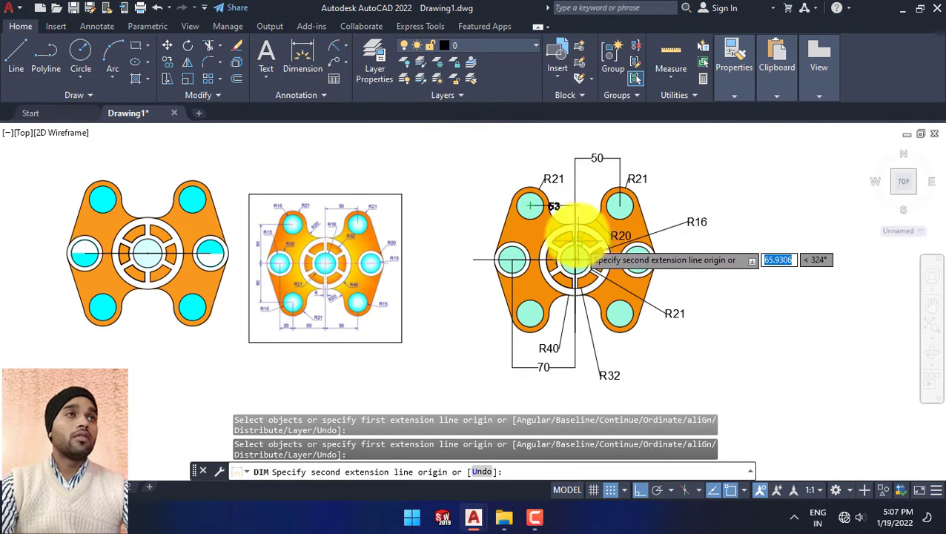
pyautogui.click(575, 160)
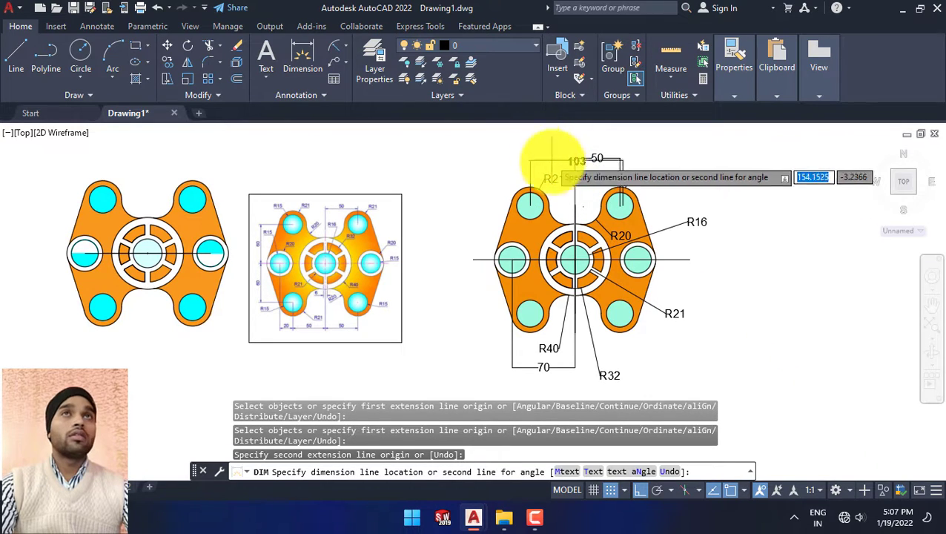
pyautogui.click(546, 153)
pyautogui.click(310, 50)
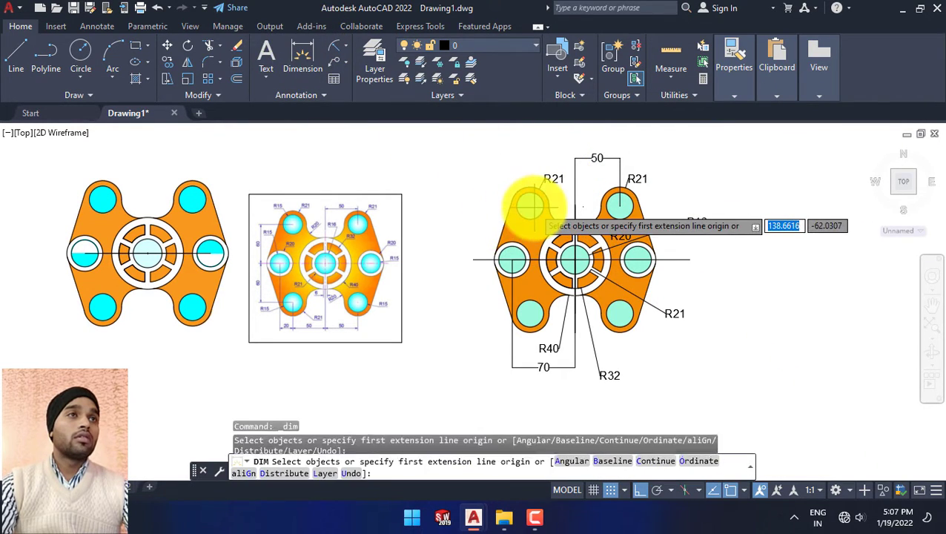
pyautogui.click(527, 212)
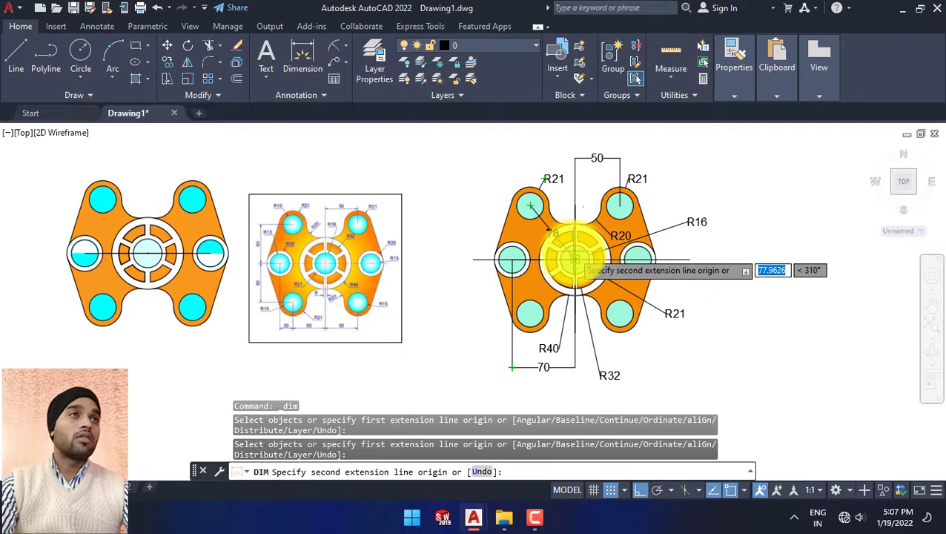
pyautogui.click(569, 204)
pyautogui.click(553, 158)
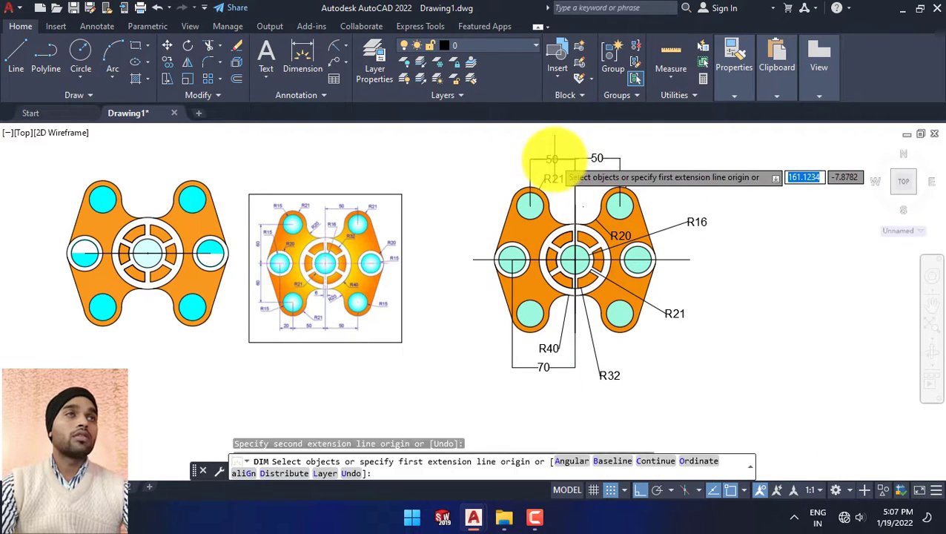
pyautogui.press('Escape')
pyautogui.press('Escape')
pyautogui.press('Escape')
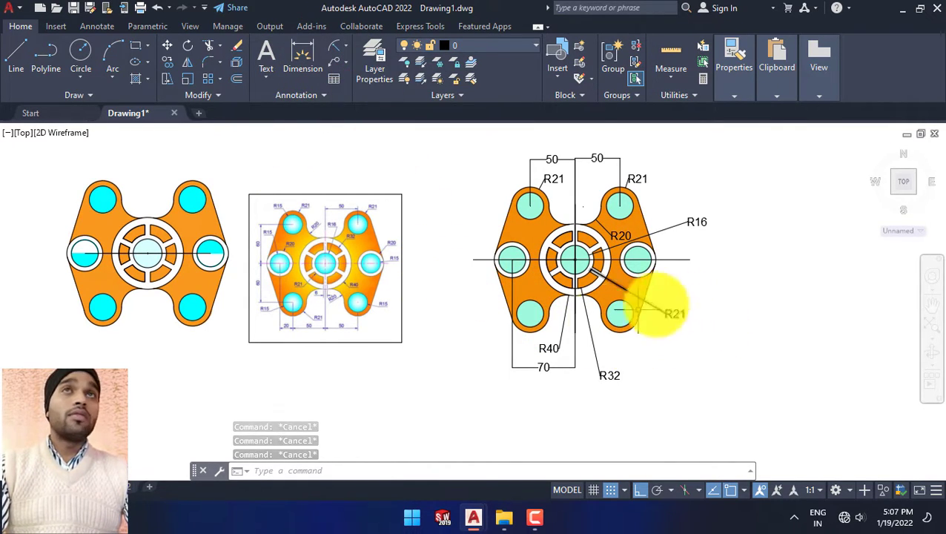
# Step: Add R15 on the lower-right hole and R20 on the right hole's ring
pyautogui.click(331, 49)
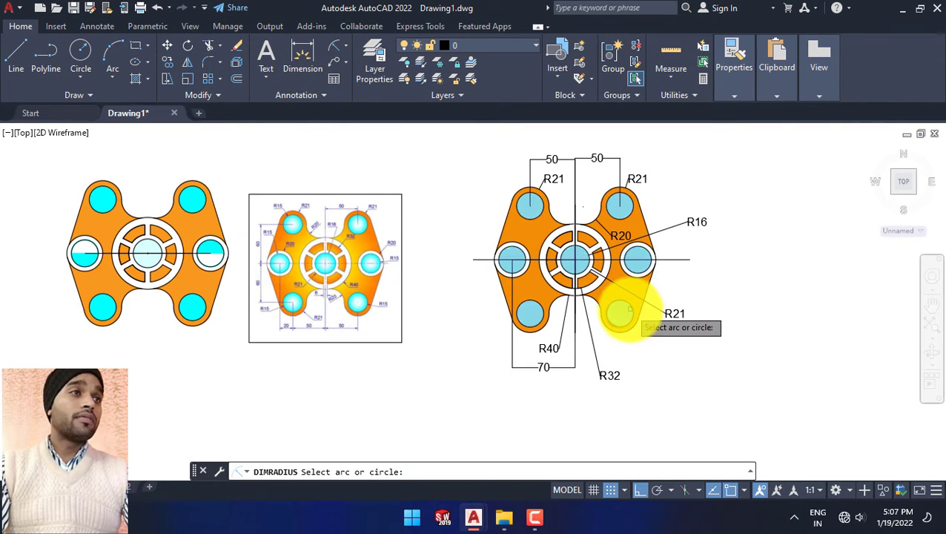
pyautogui.click(627, 307)
pyautogui.click(665, 352)
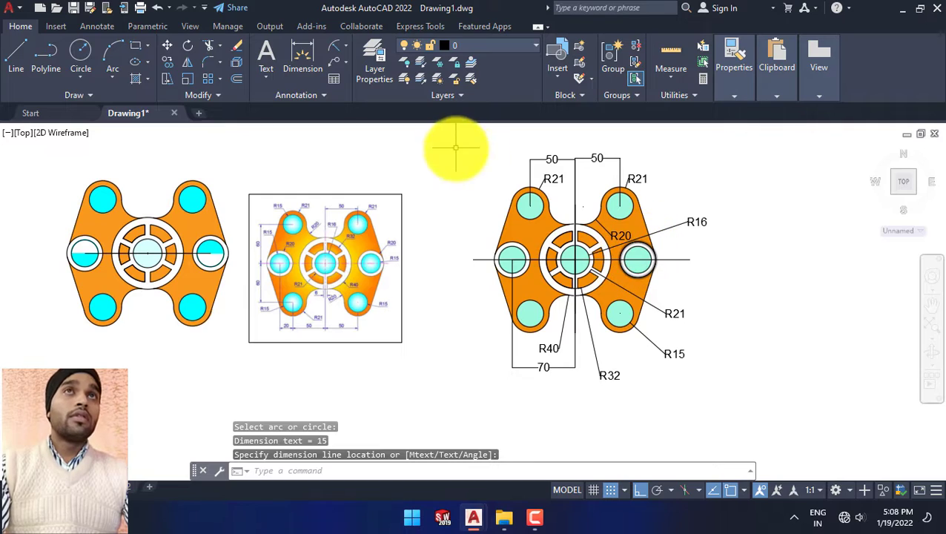
pyautogui.click(331, 44)
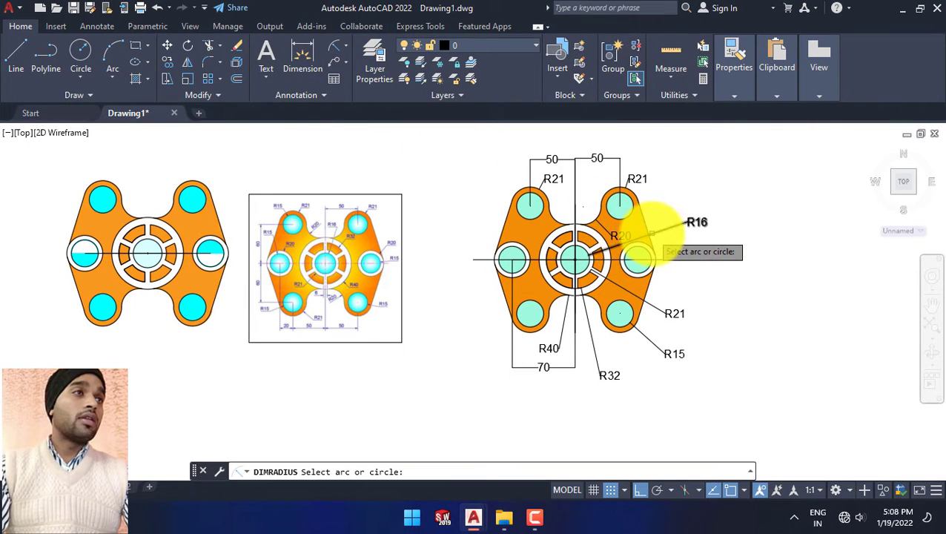
pyautogui.click(637, 260)
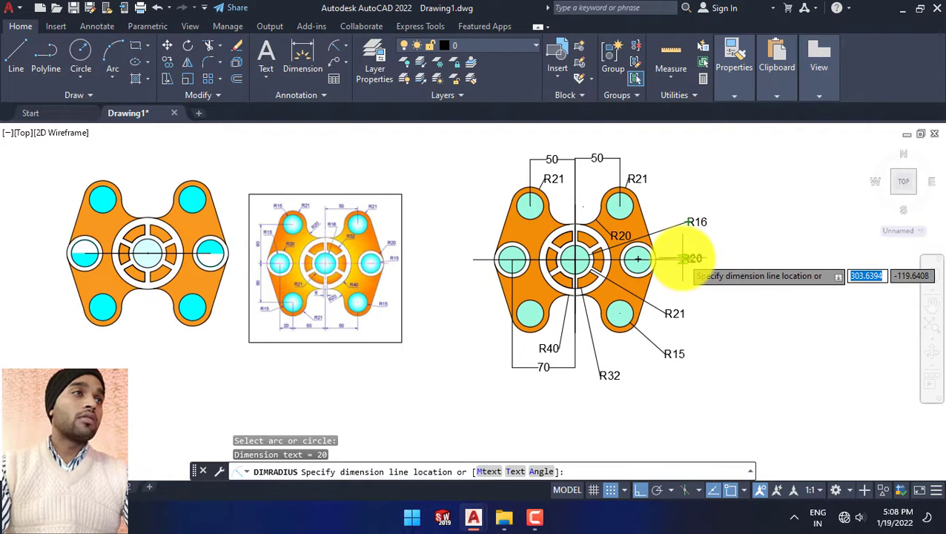
pyautogui.click(682, 251)
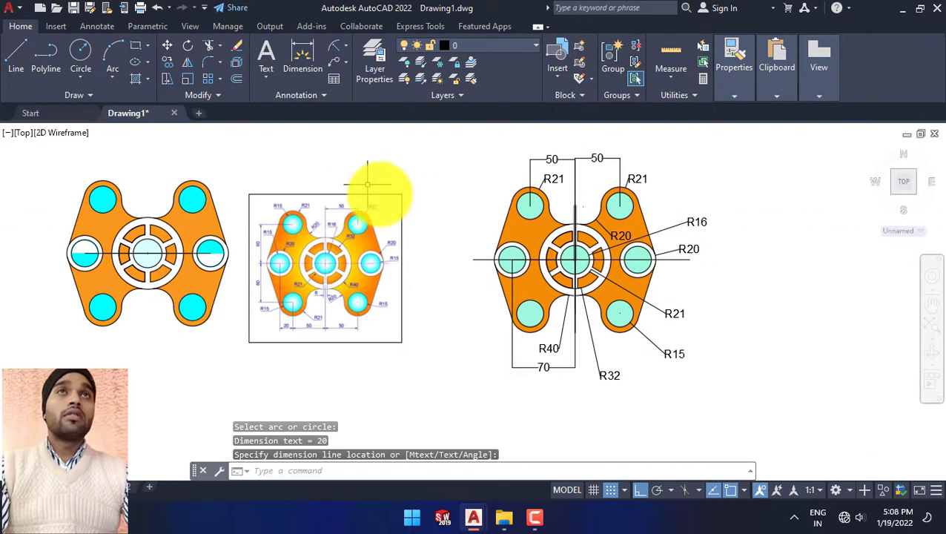
# Step: Add R15 radius dimensions on the right hole's inner circle and the left hole
pyautogui.click(331, 43)
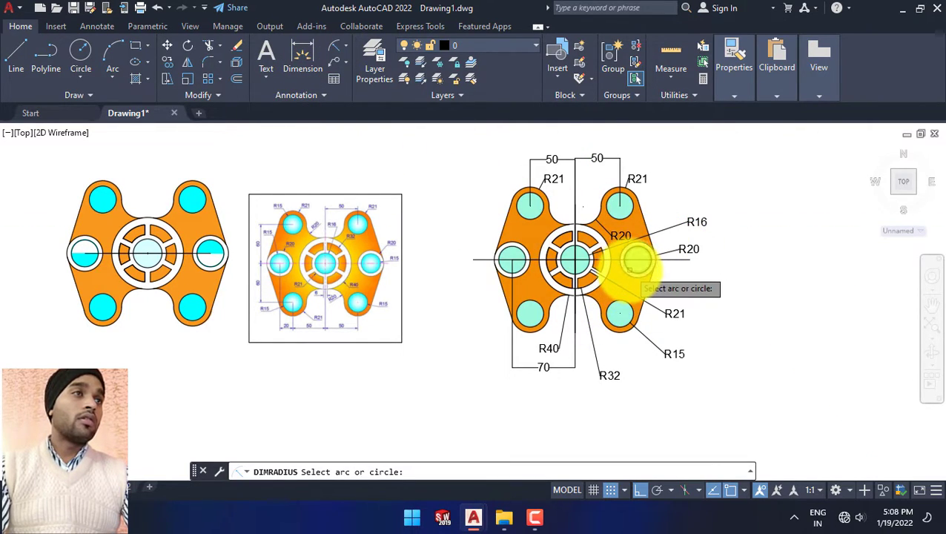
pyautogui.click(649, 275)
pyautogui.click(676, 285)
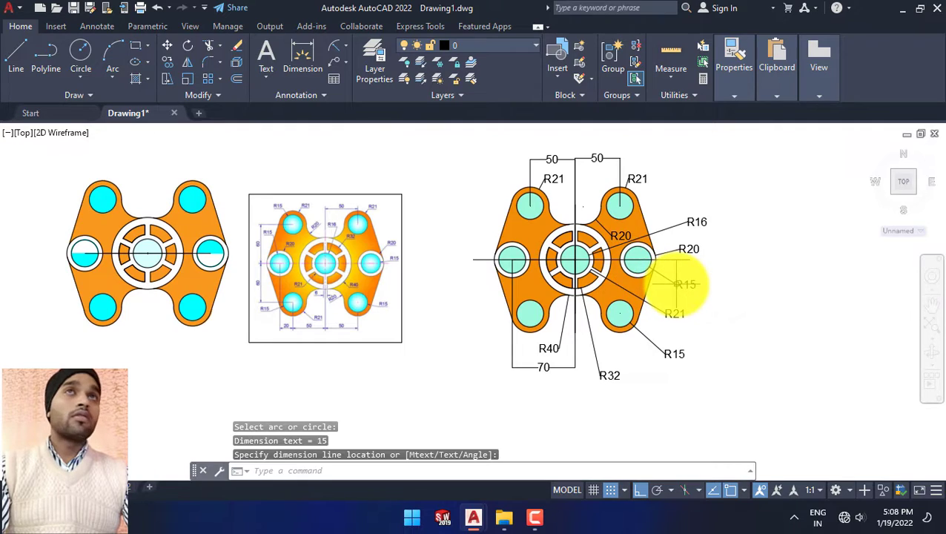
pyautogui.click(340, 41)
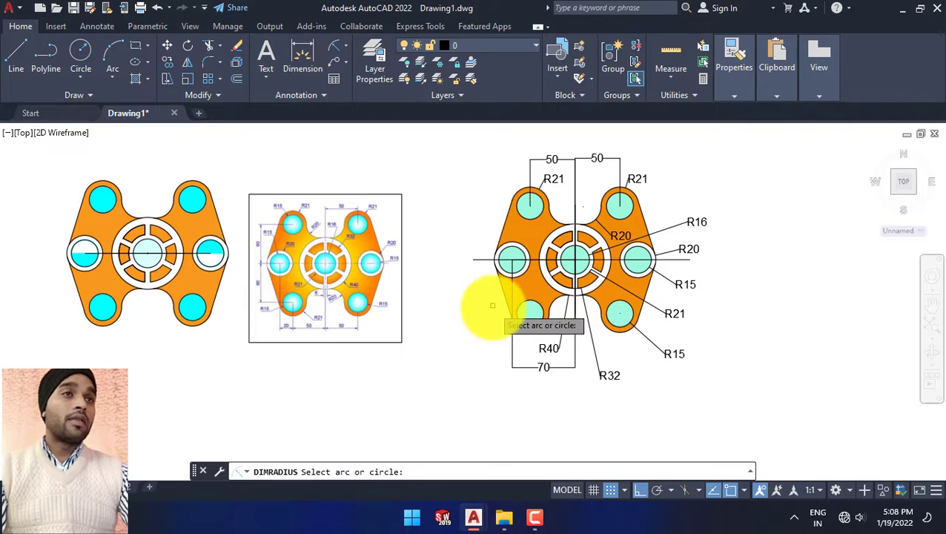
pyautogui.click(497, 276)
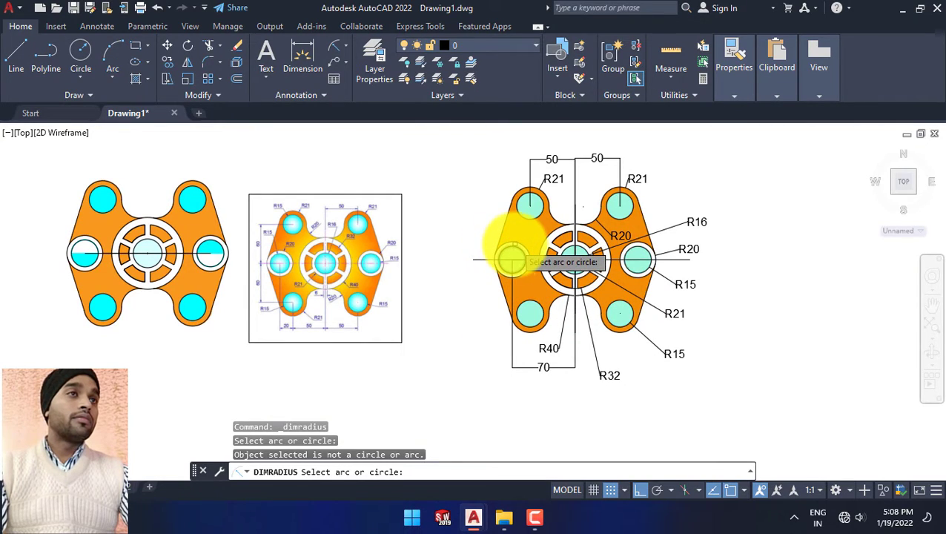
pyautogui.click(509, 255)
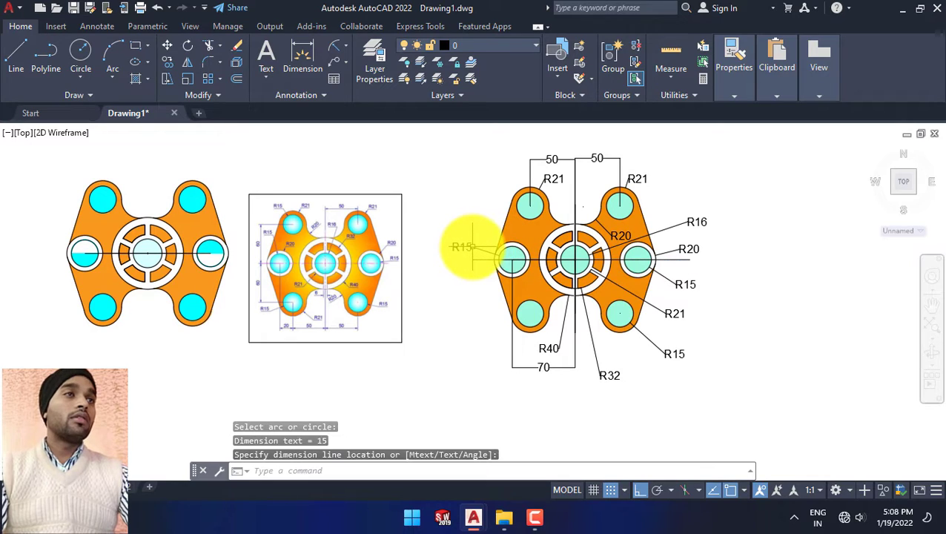
pyautogui.press('Escape')
pyautogui.press('Escape')
# Step: Add a vertical 60 dimension between the top-left and left hole centres
pyautogui.scroll(-3, 468, 257)
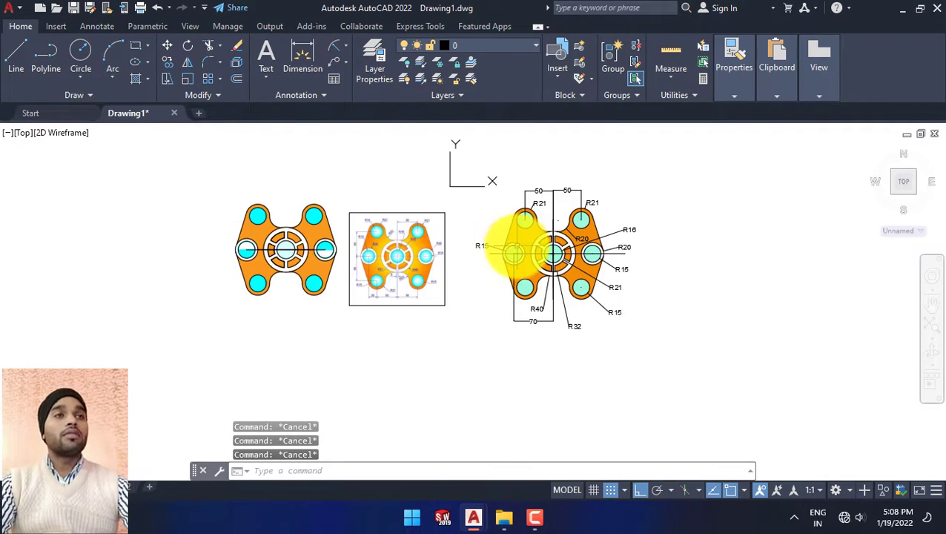
pyautogui.scroll(3, 469, 284)
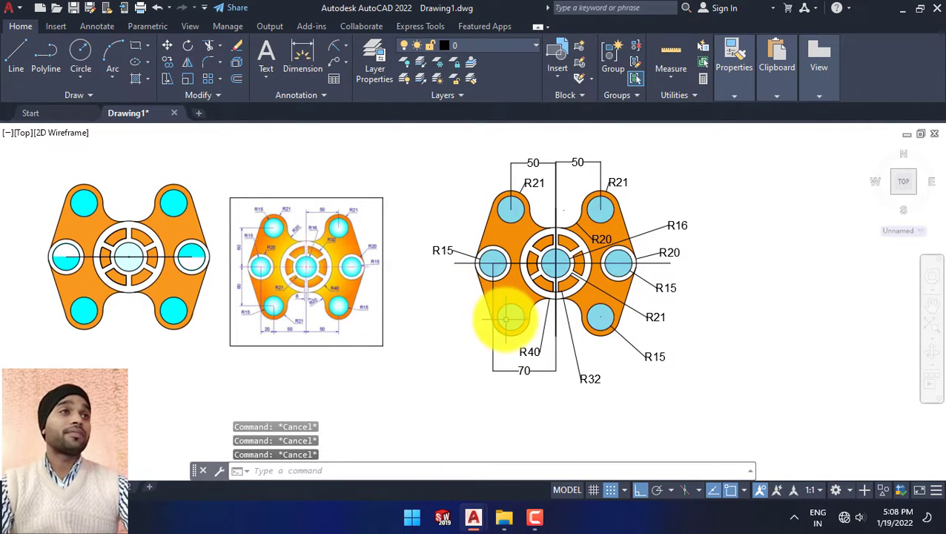
pyautogui.moveTo(519, 304); pyautogui.dragTo(502, 320, button='middle')
pyautogui.scroll(2, 502, 316)
pyautogui.scroll(-2, 524, 317)
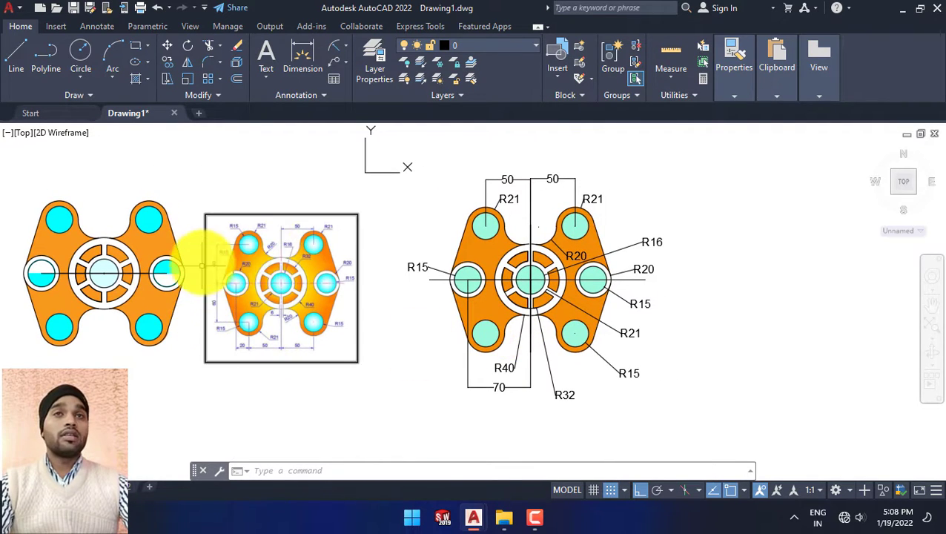
pyautogui.click(300, 53)
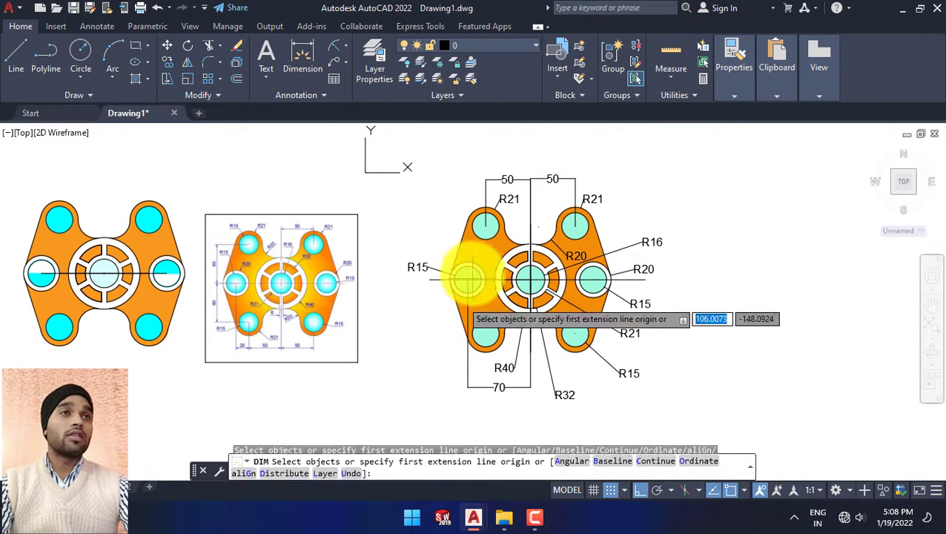
pyautogui.click(485, 222)
pyautogui.click(530, 278)
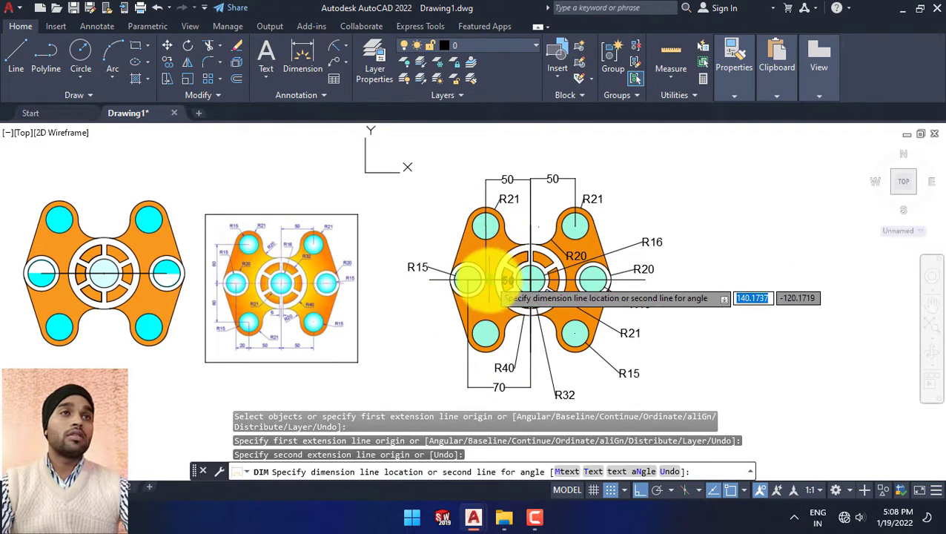
pyautogui.click(435, 239)
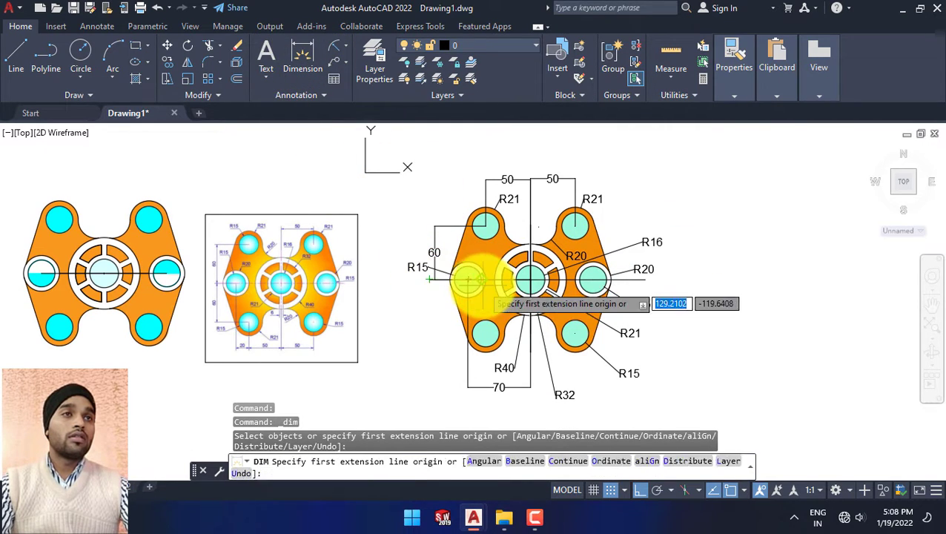
# Step: Add a vertical 60 dimension between the left and lower-left hole centres
pyautogui.click(467, 279)
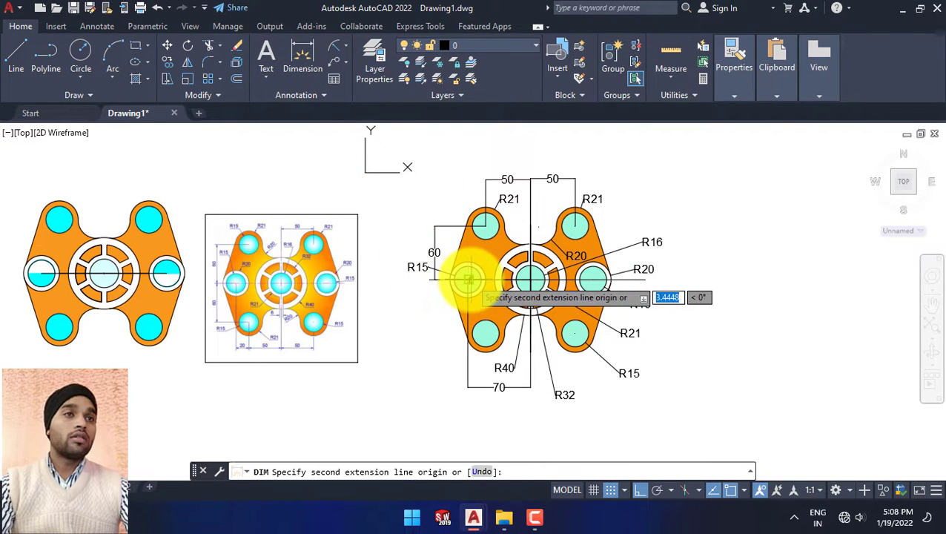
pyautogui.click(485, 332)
pyautogui.click(434, 334)
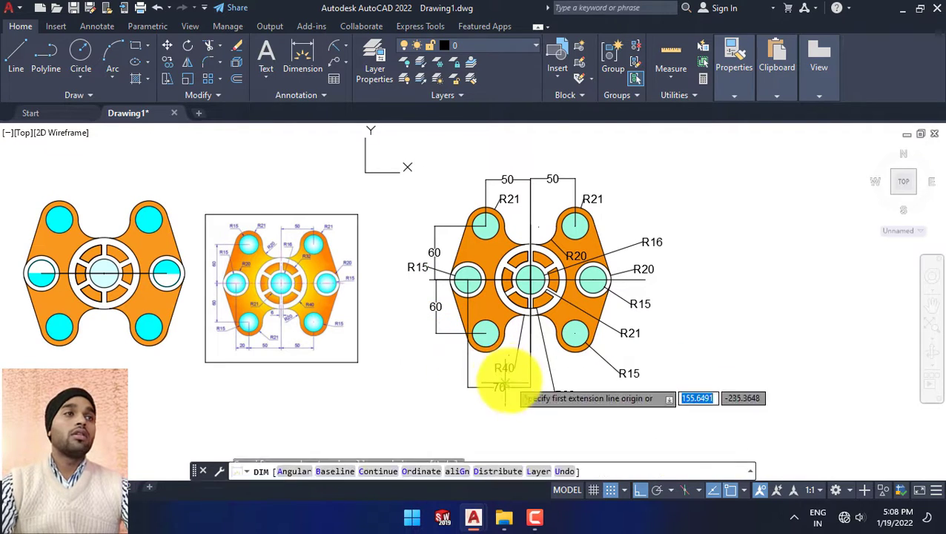
pyautogui.press('Escape')
pyautogui.press('Escape')
pyautogui.press('Escape')
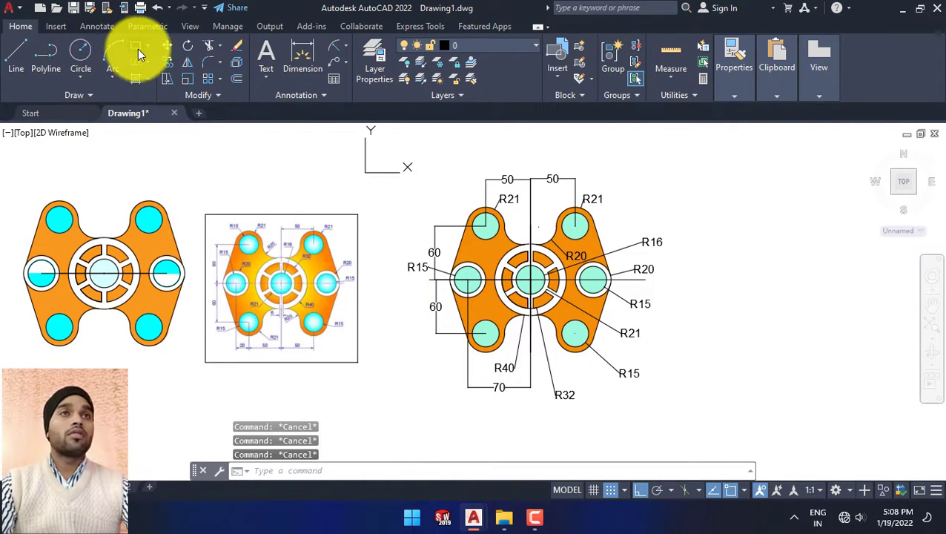
# Step: Draw a rectangle enclosing the whole dimensioned plate as a drawing border
pyautogui.click(137, 48)
pyautogui.click(405, 139)
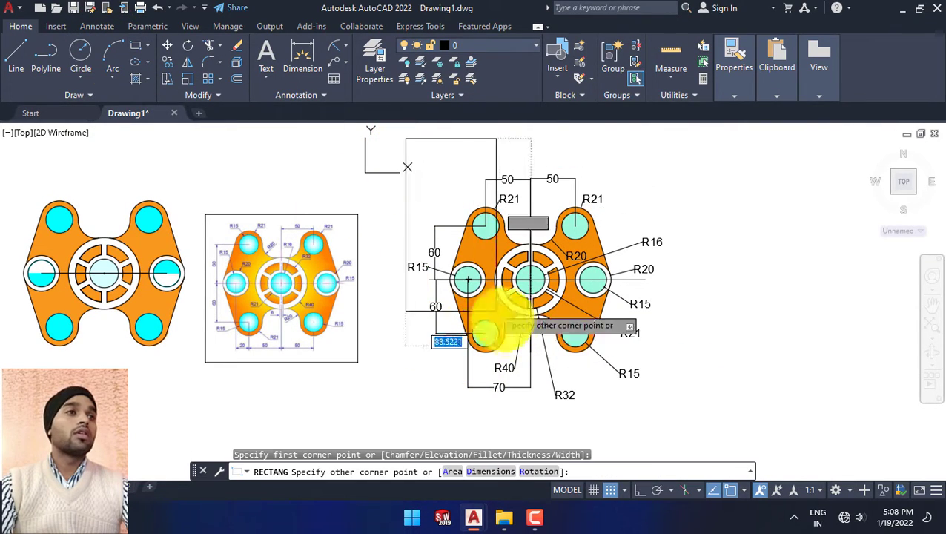
pyautogui.click(679, 423)
pyautogui.press('Escape')
pyautogui.press('Escape')
pyautogui.press('Escape')
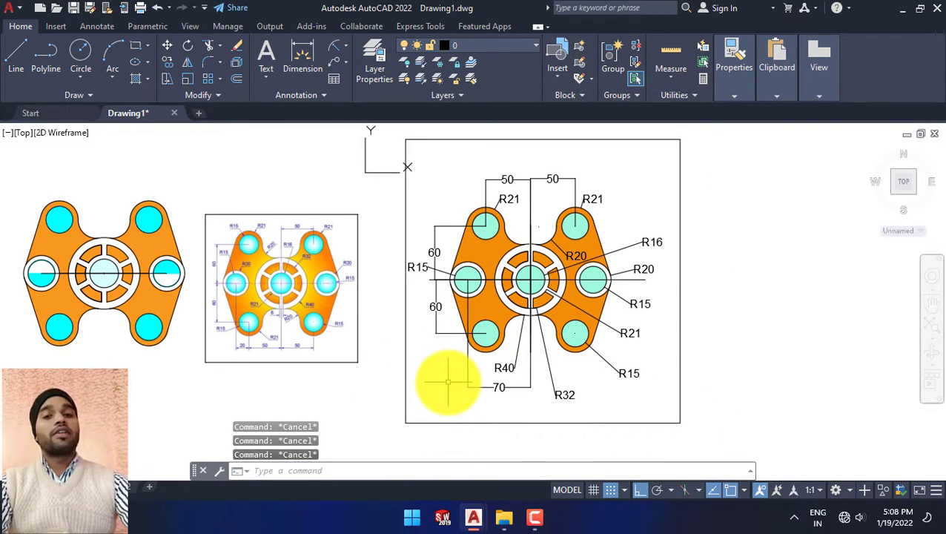